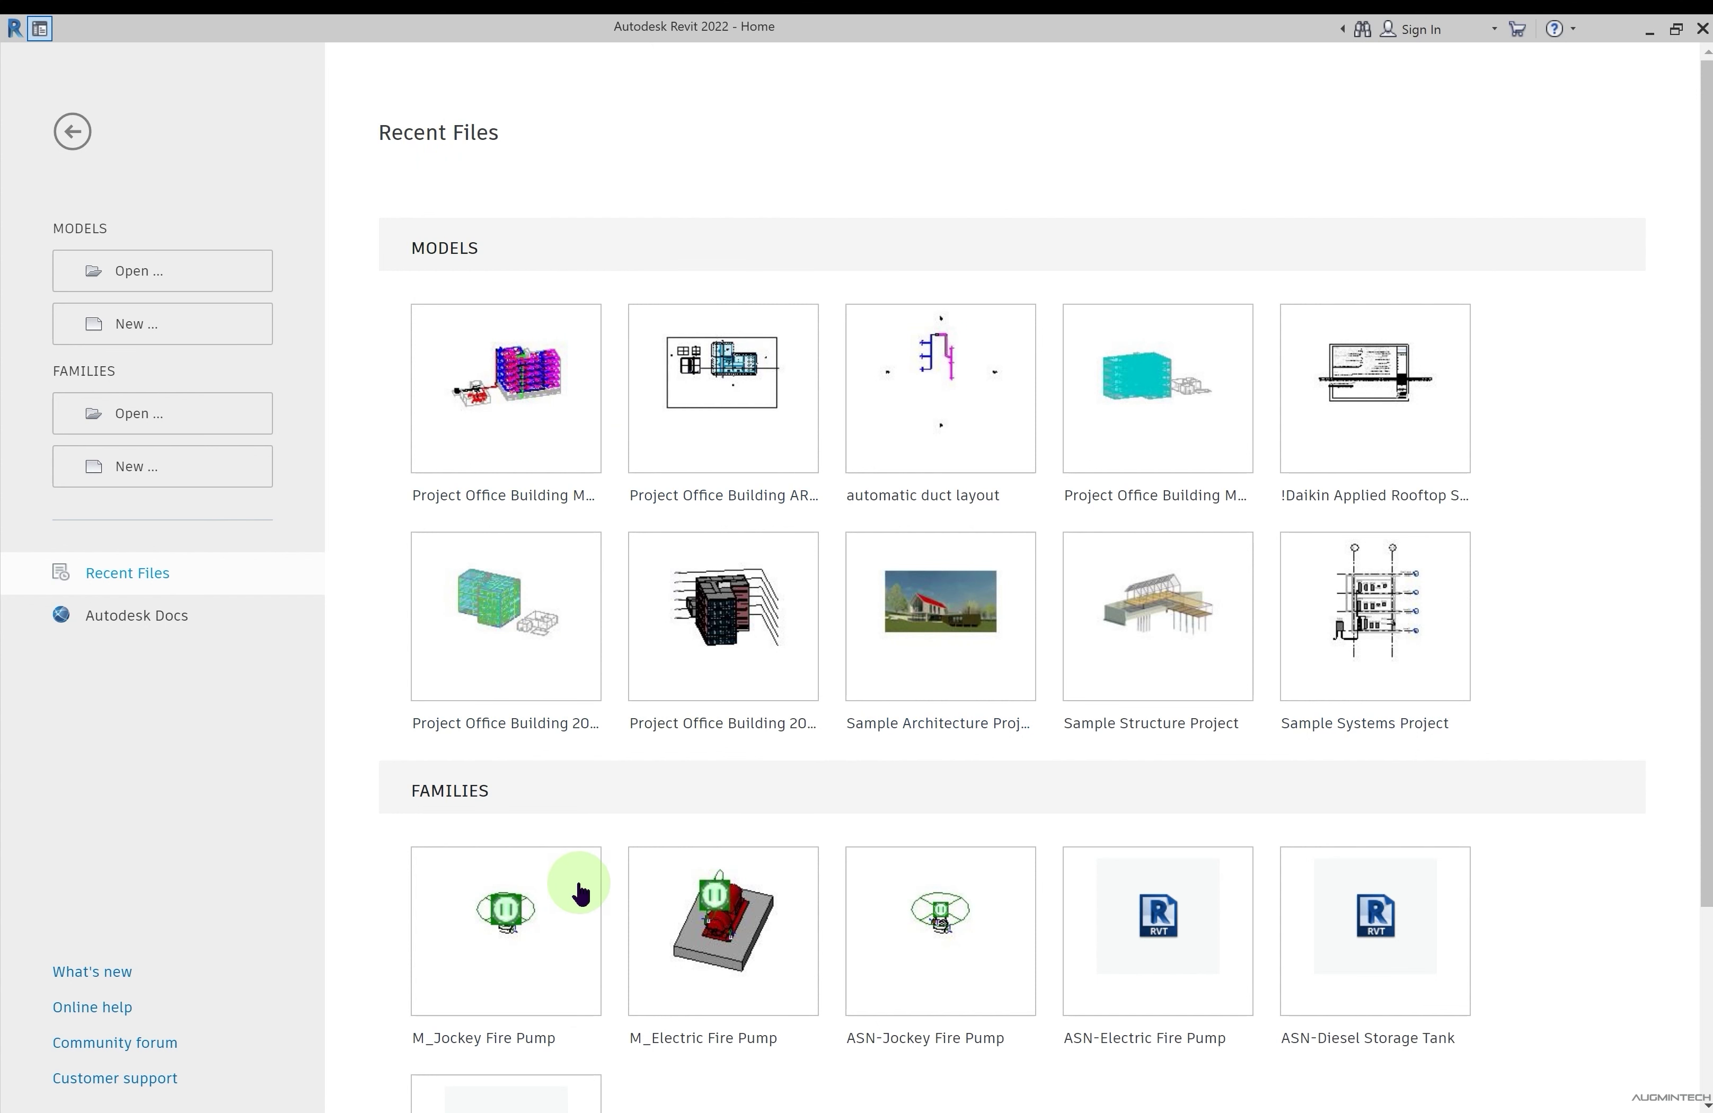
Start a new project and choose the Mechanical Template as its template file
scroll(632, 856, down, 3)
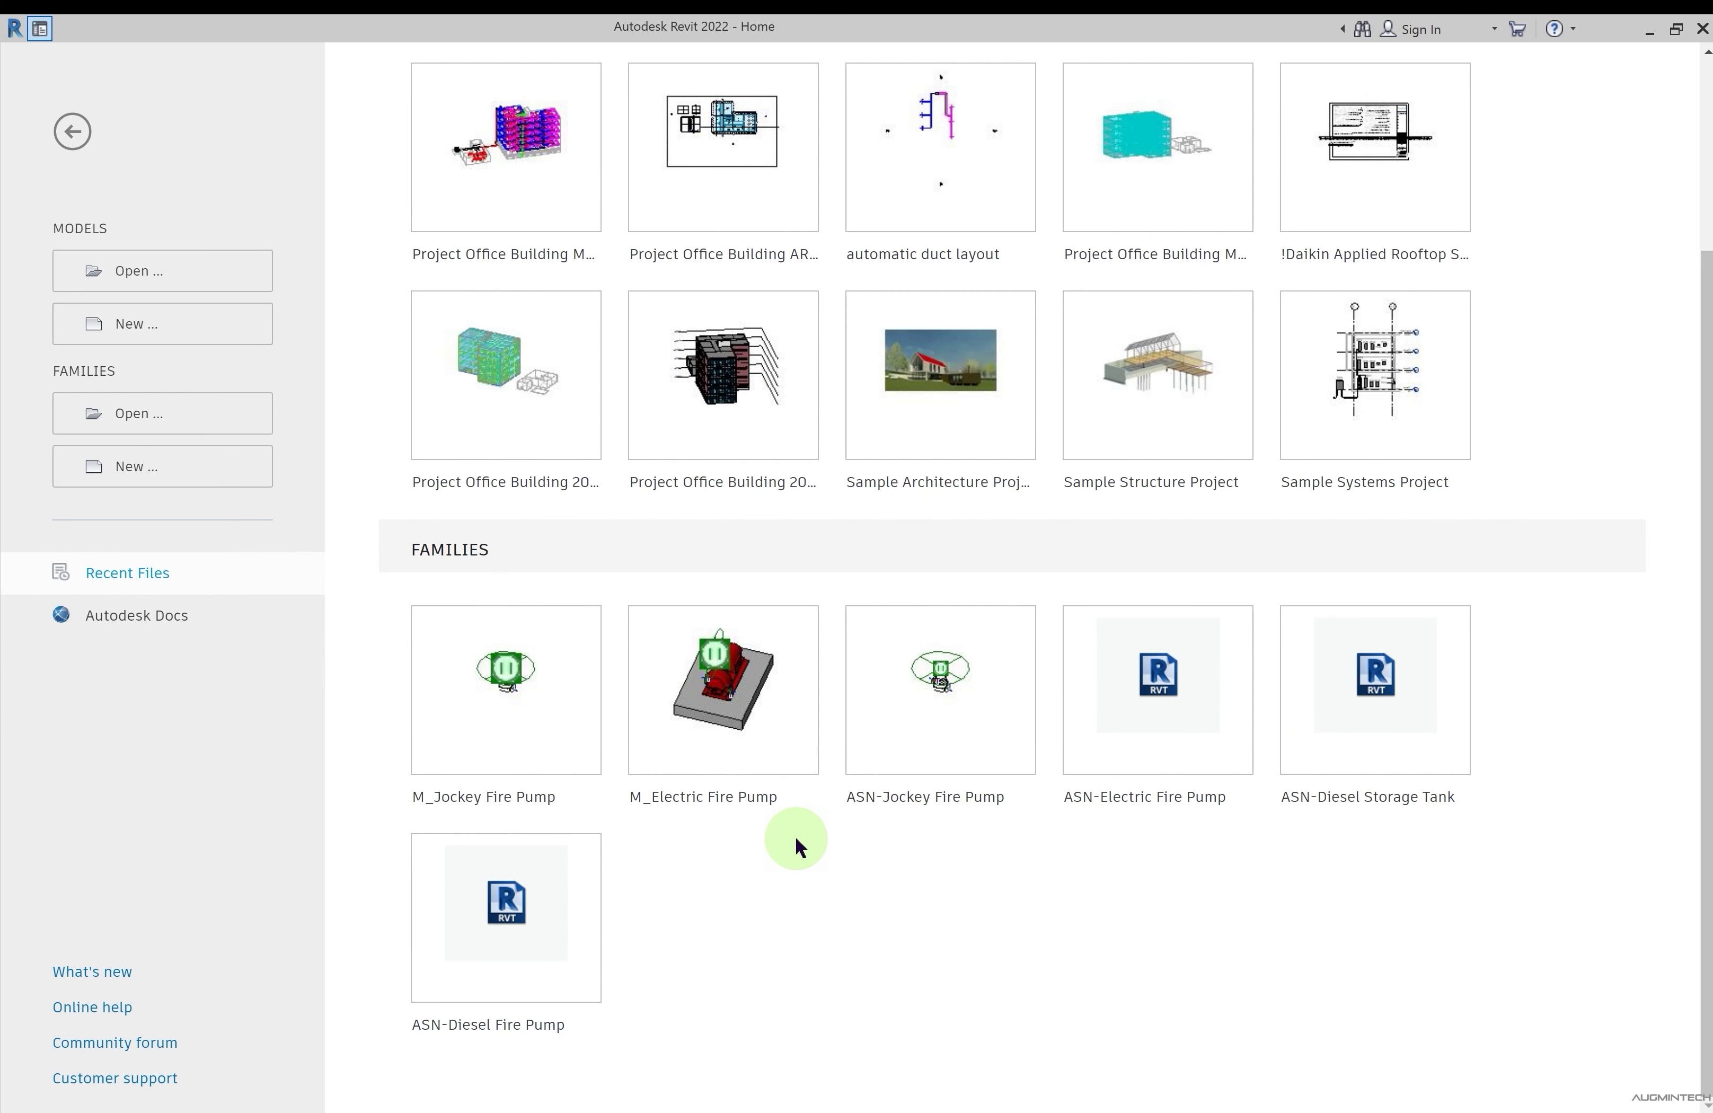
scroll(795, 836, up, 3)
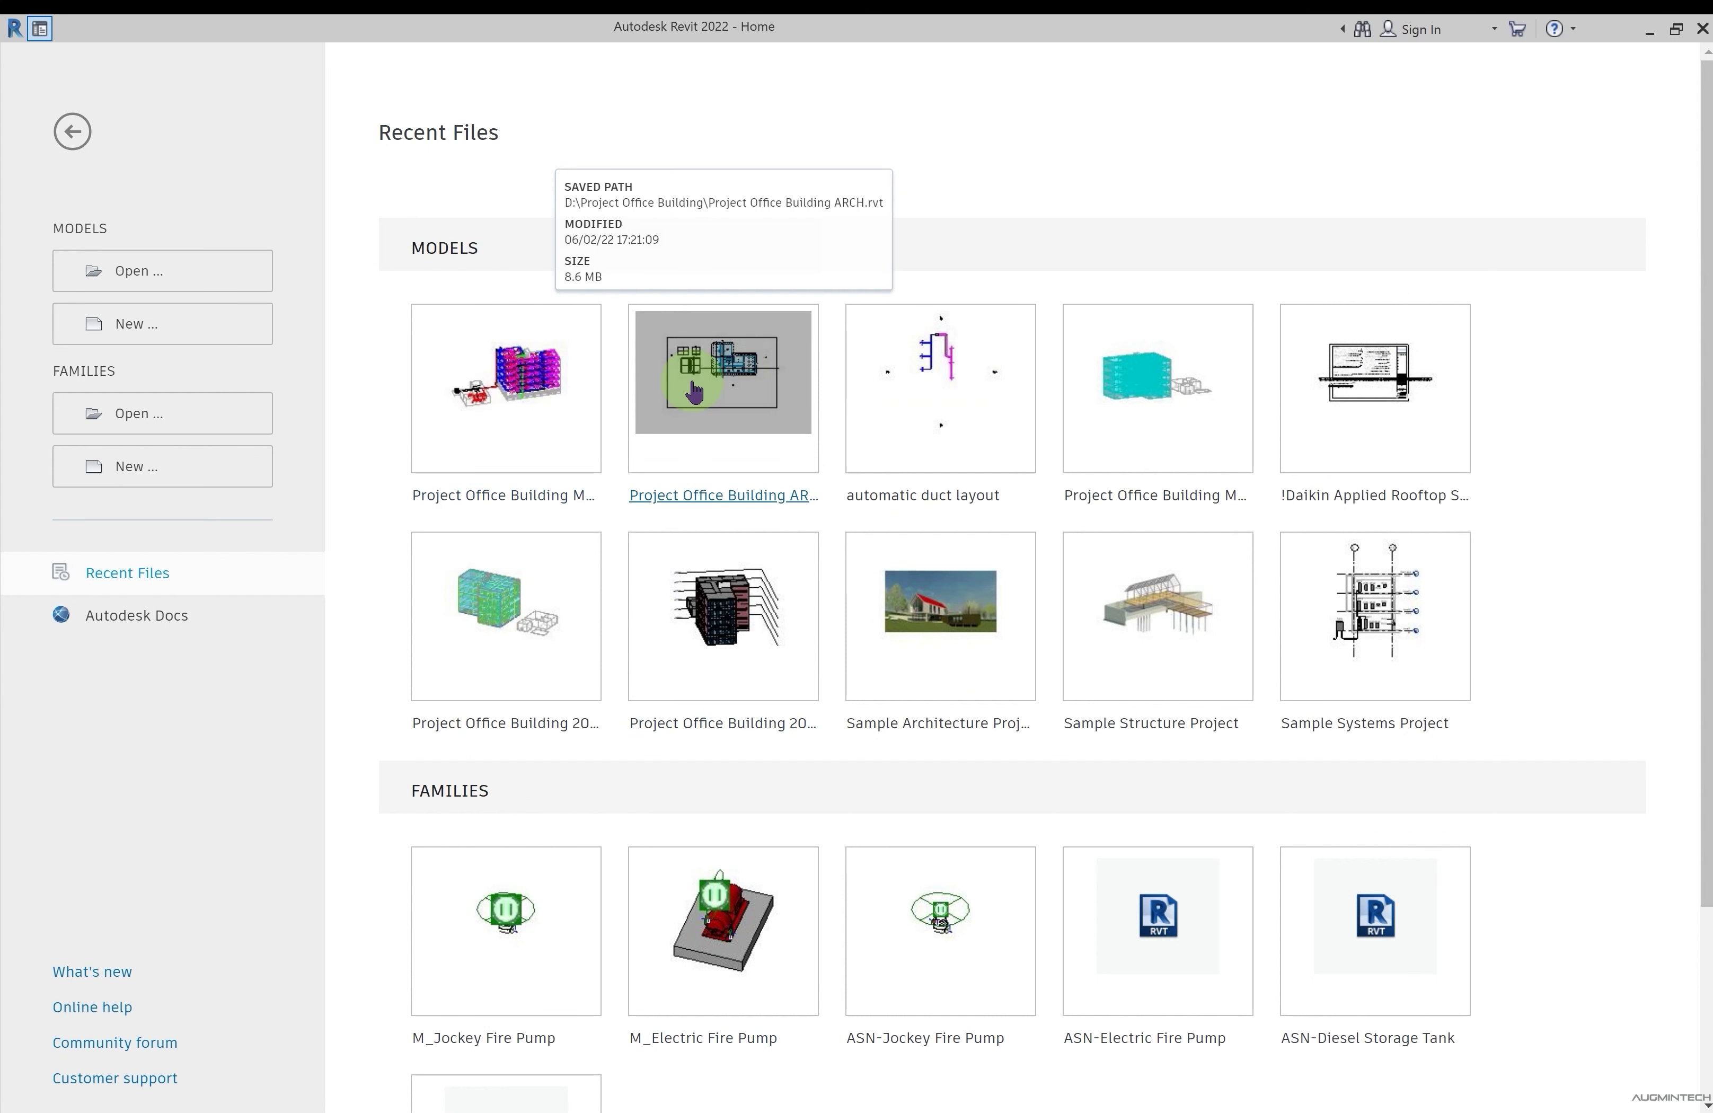
click(135, 331)
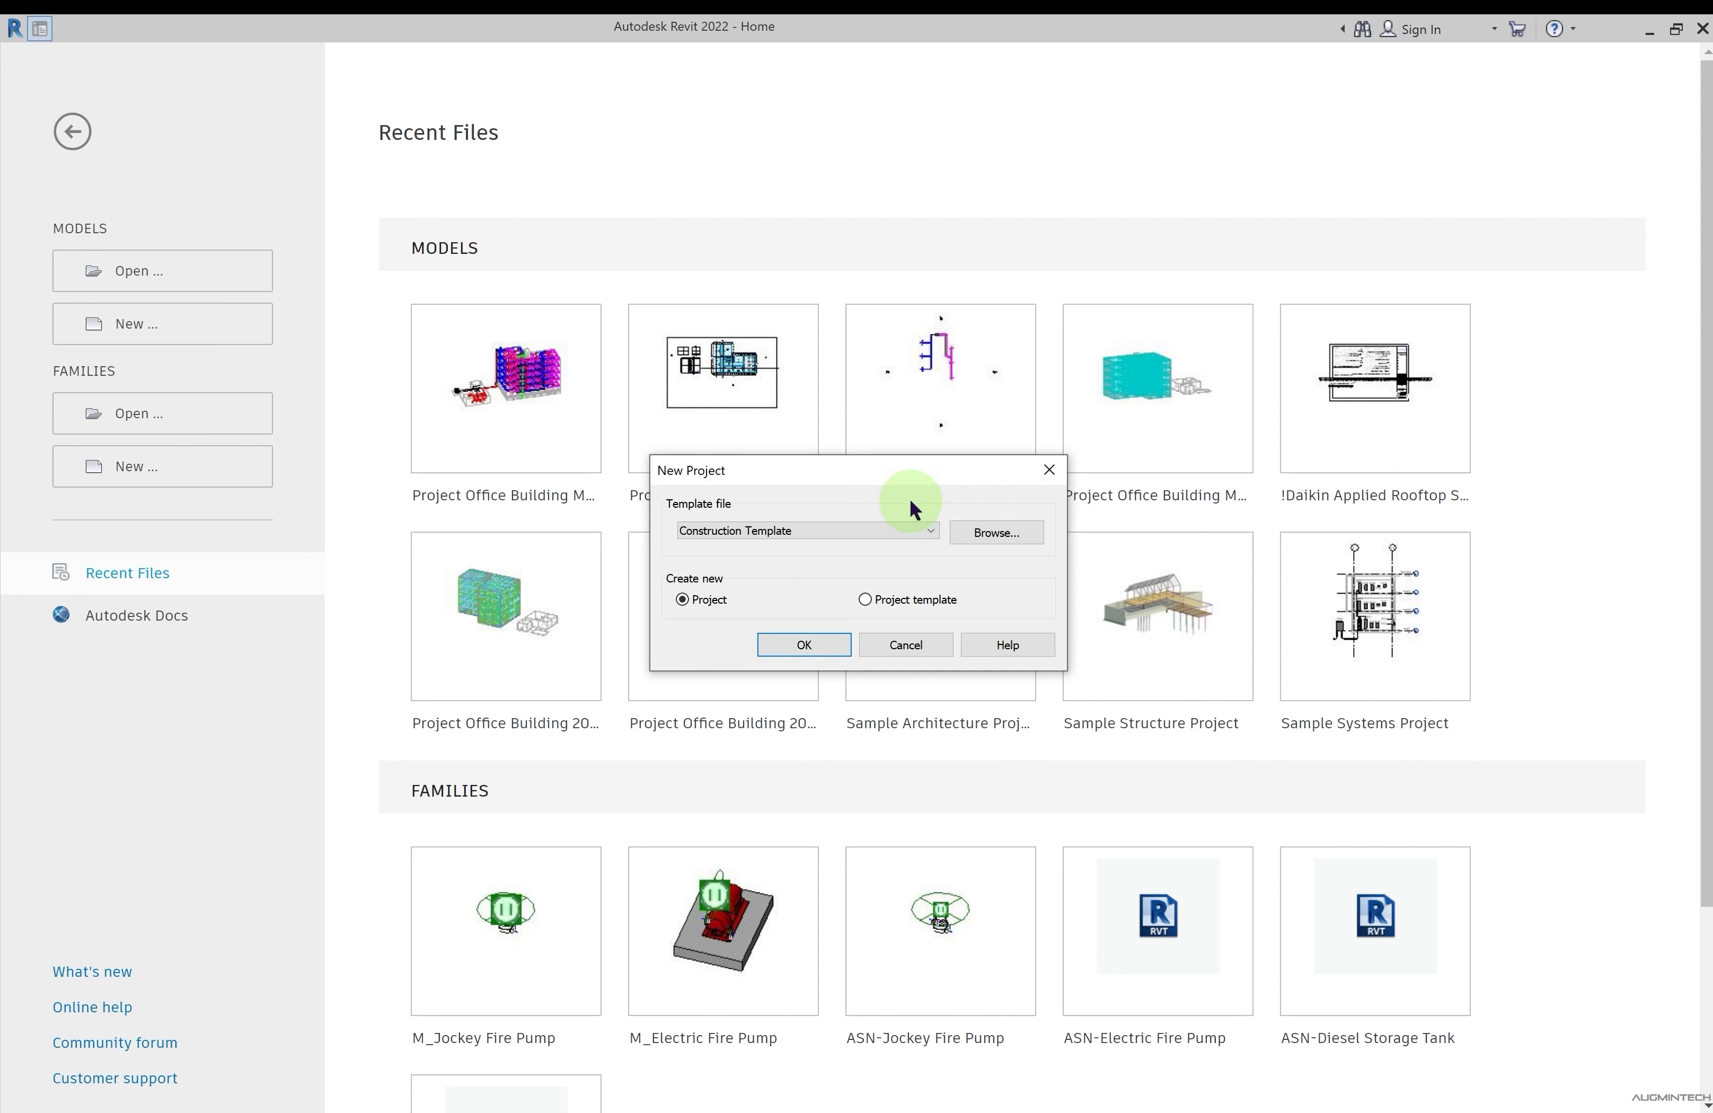
click(905, 533)
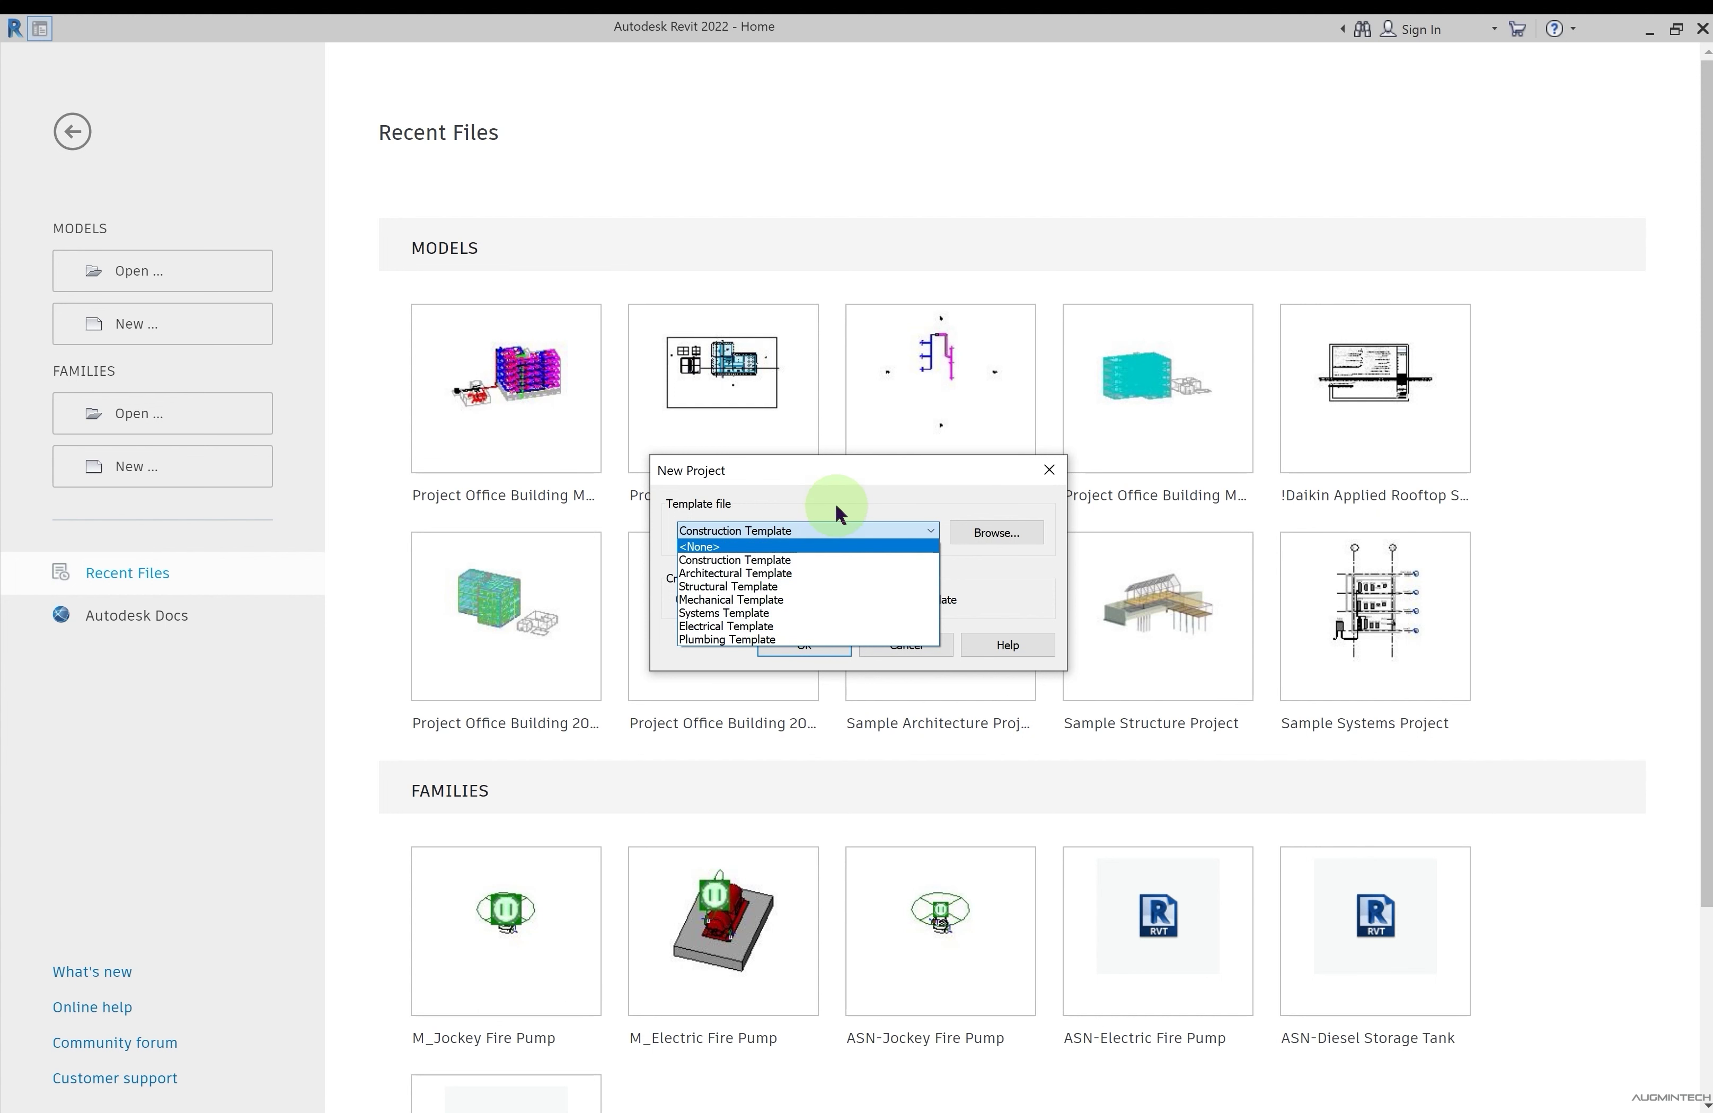
click(882, 529)
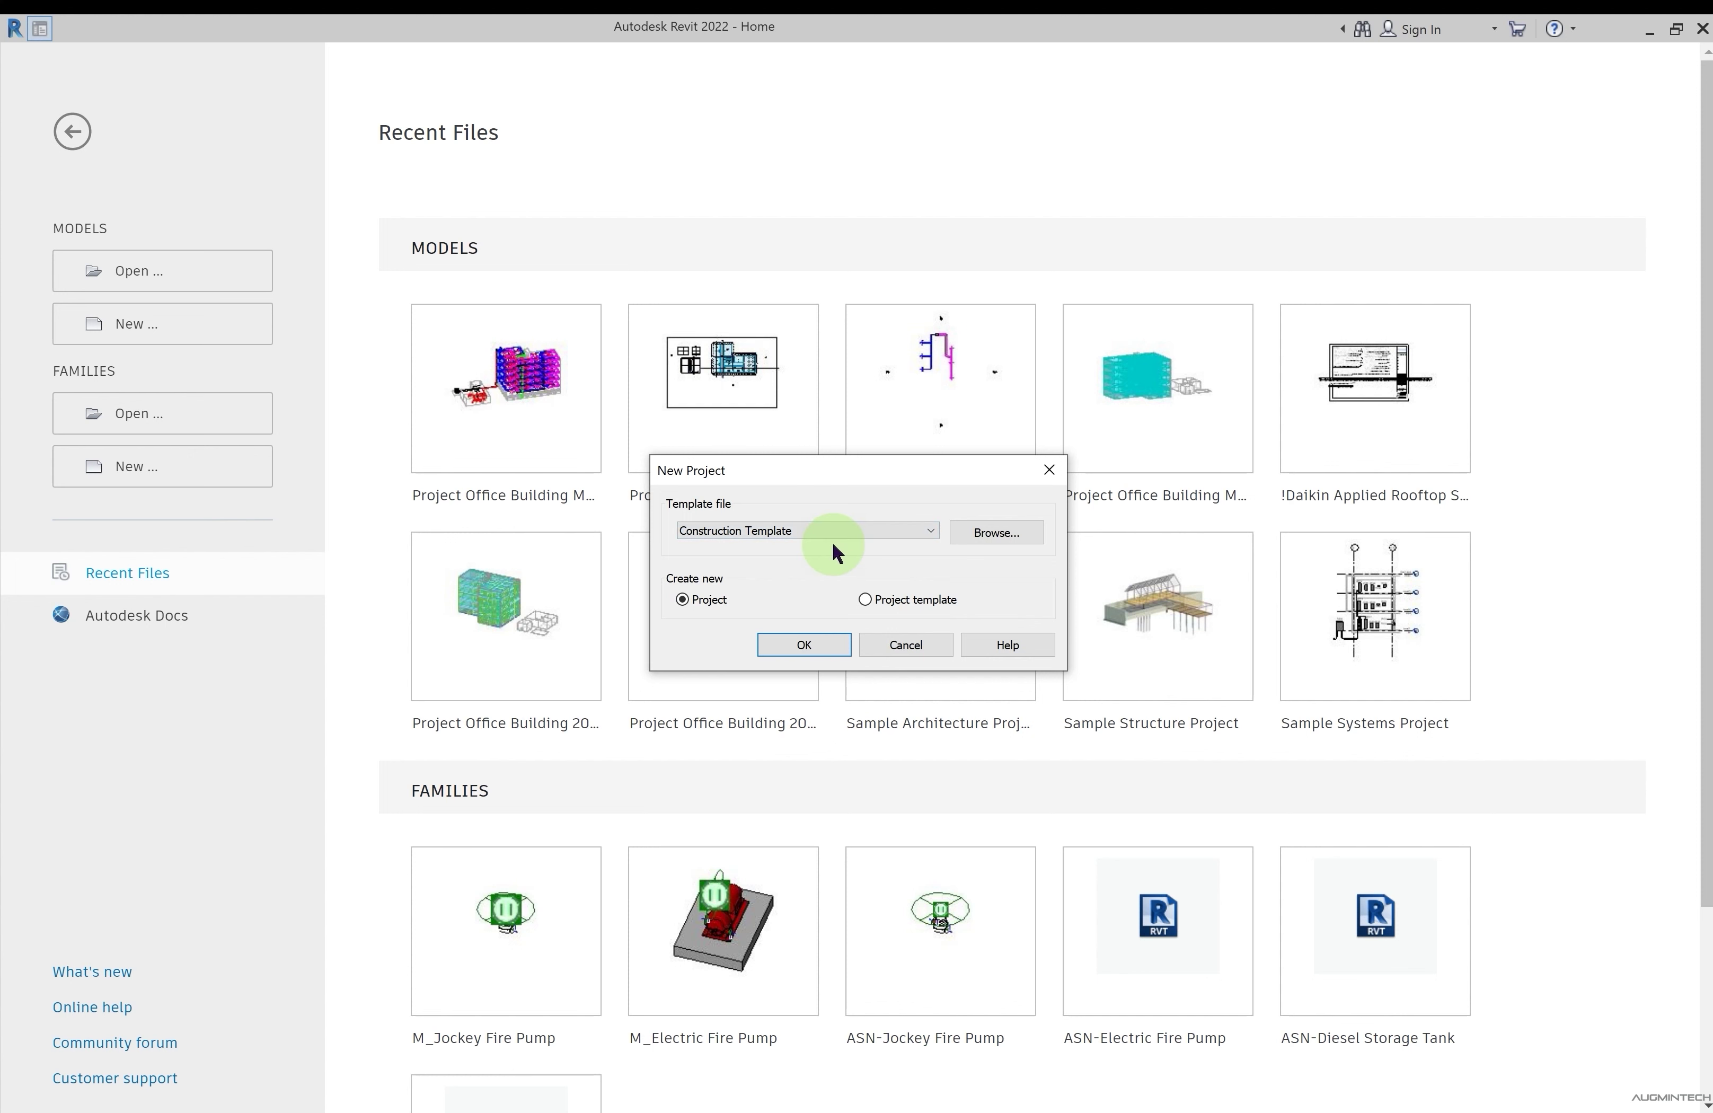
click(925, 531)
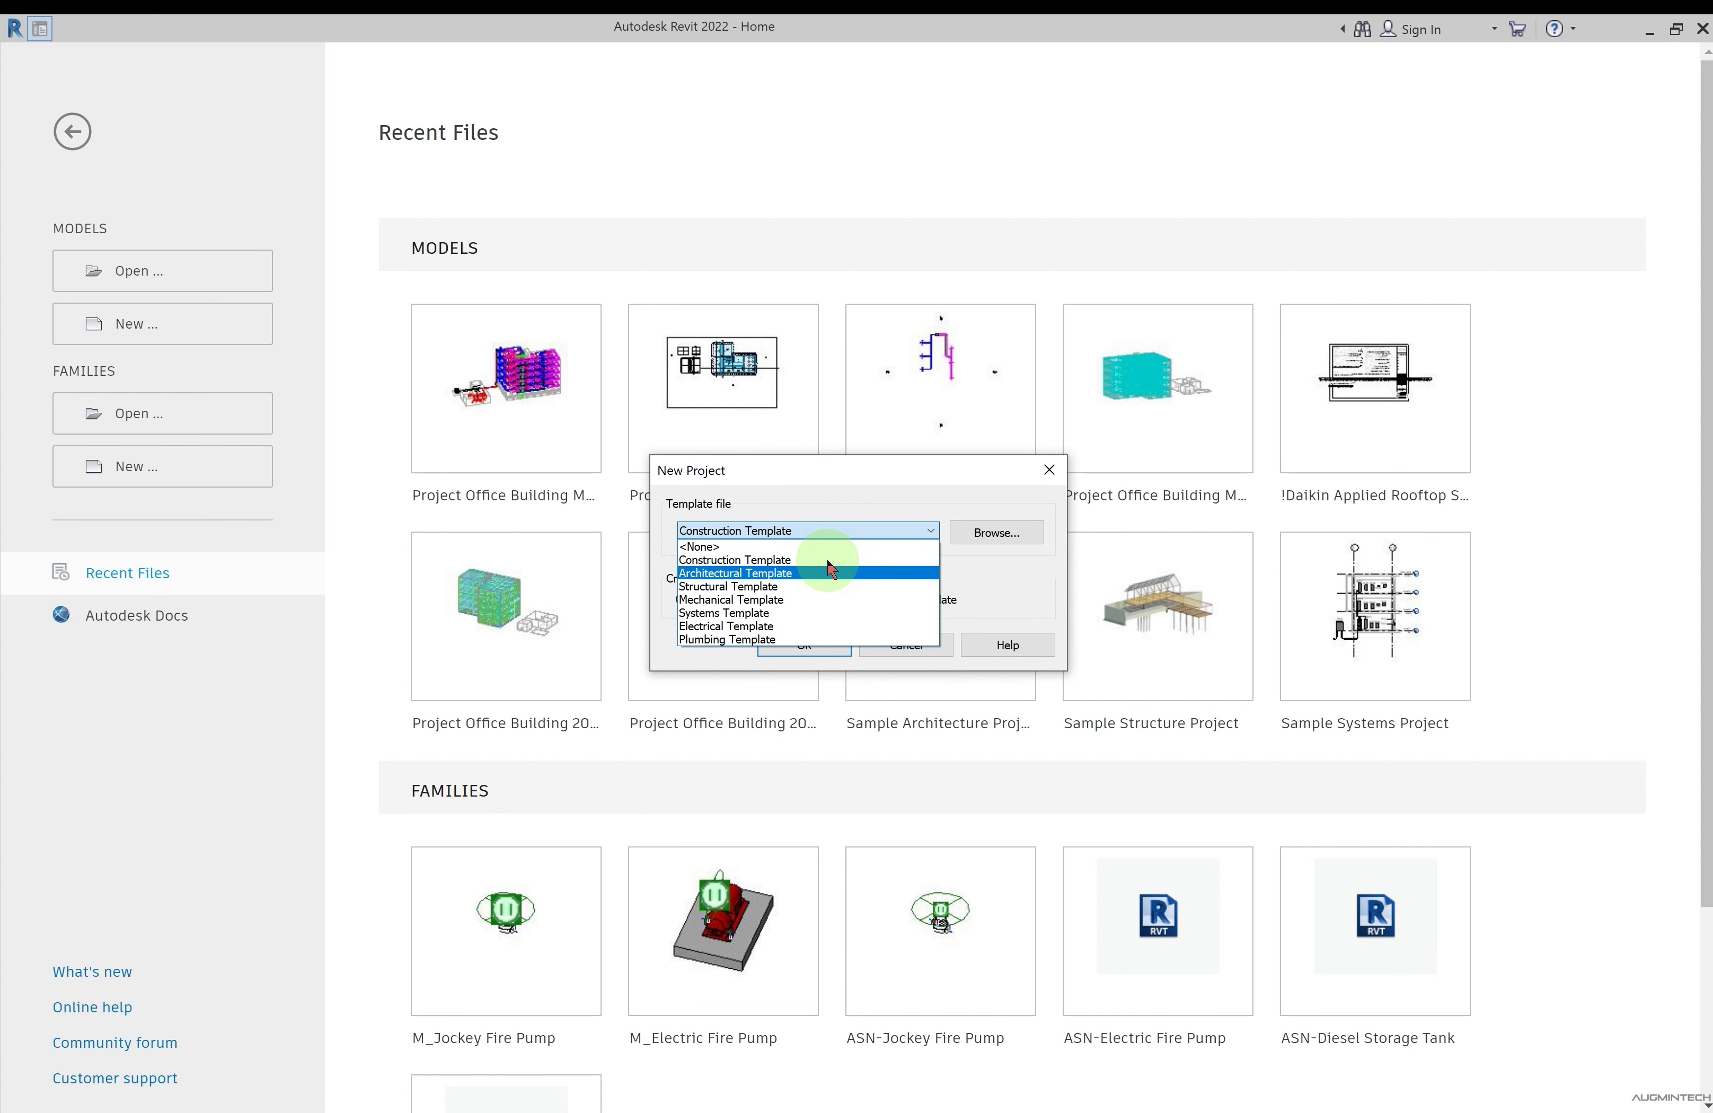
click(822, 504)
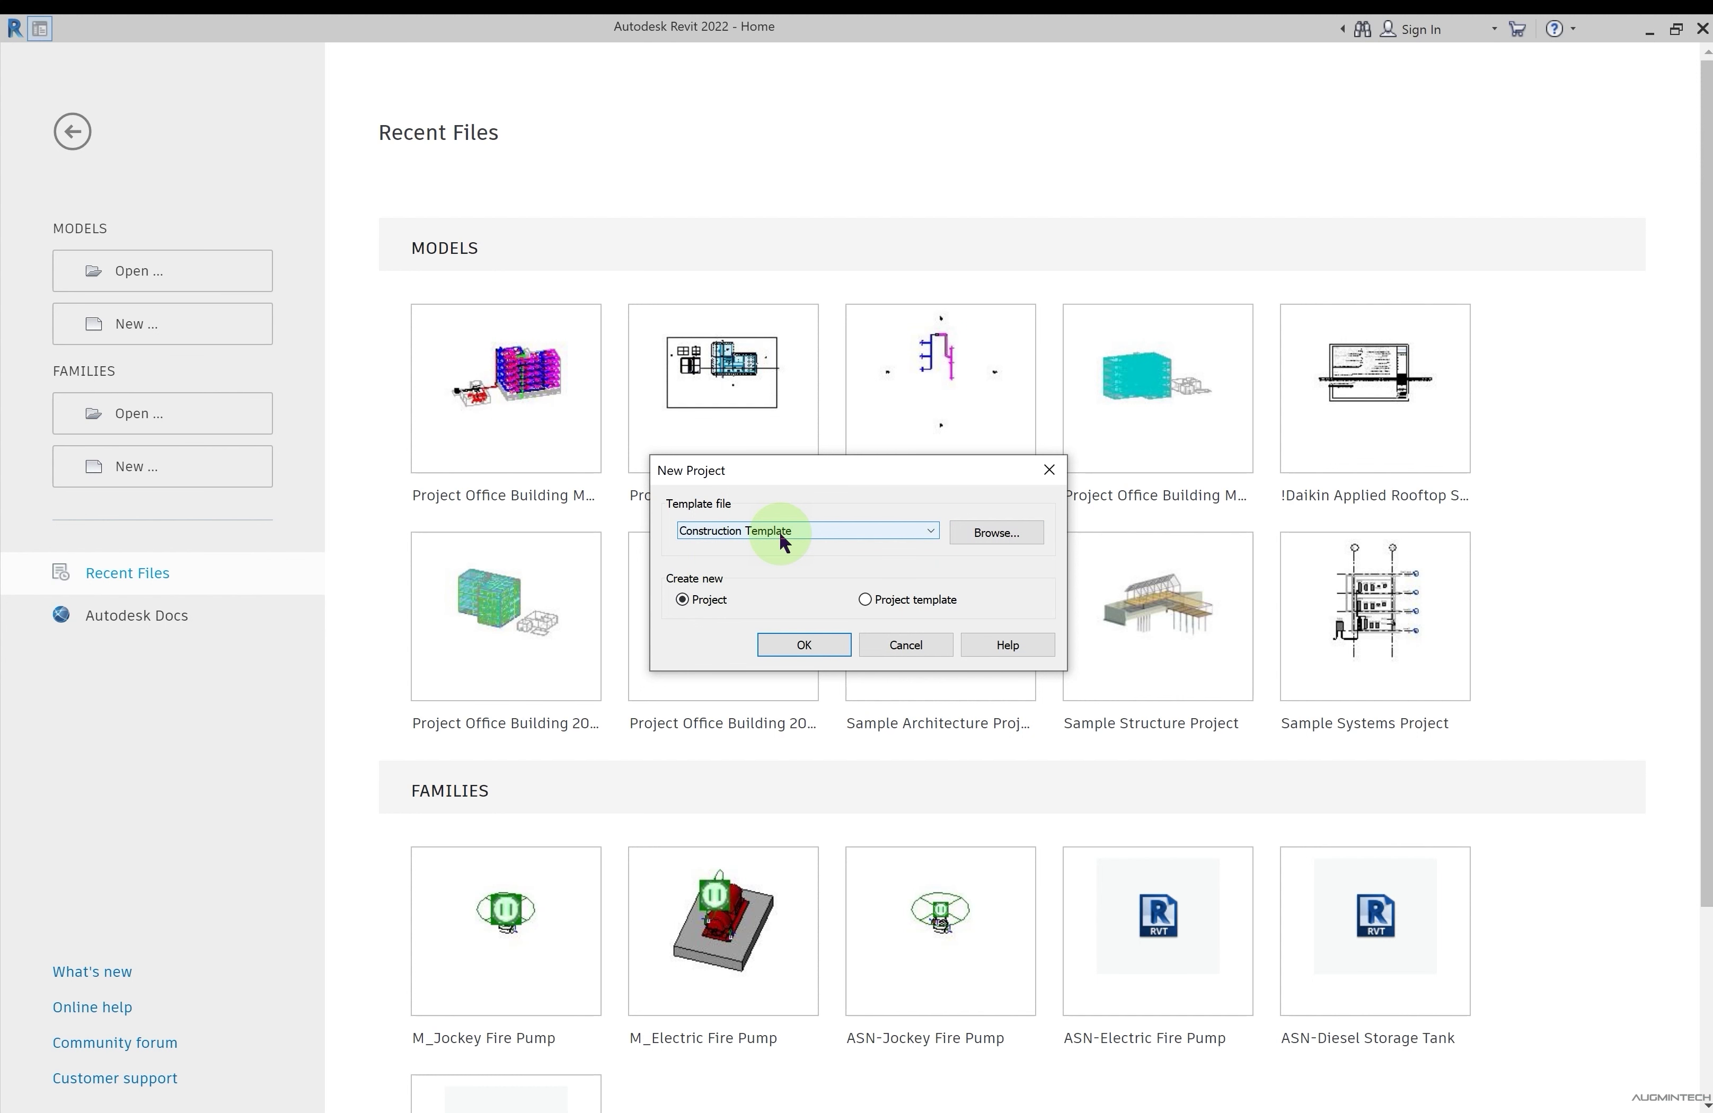
click(686, 603)
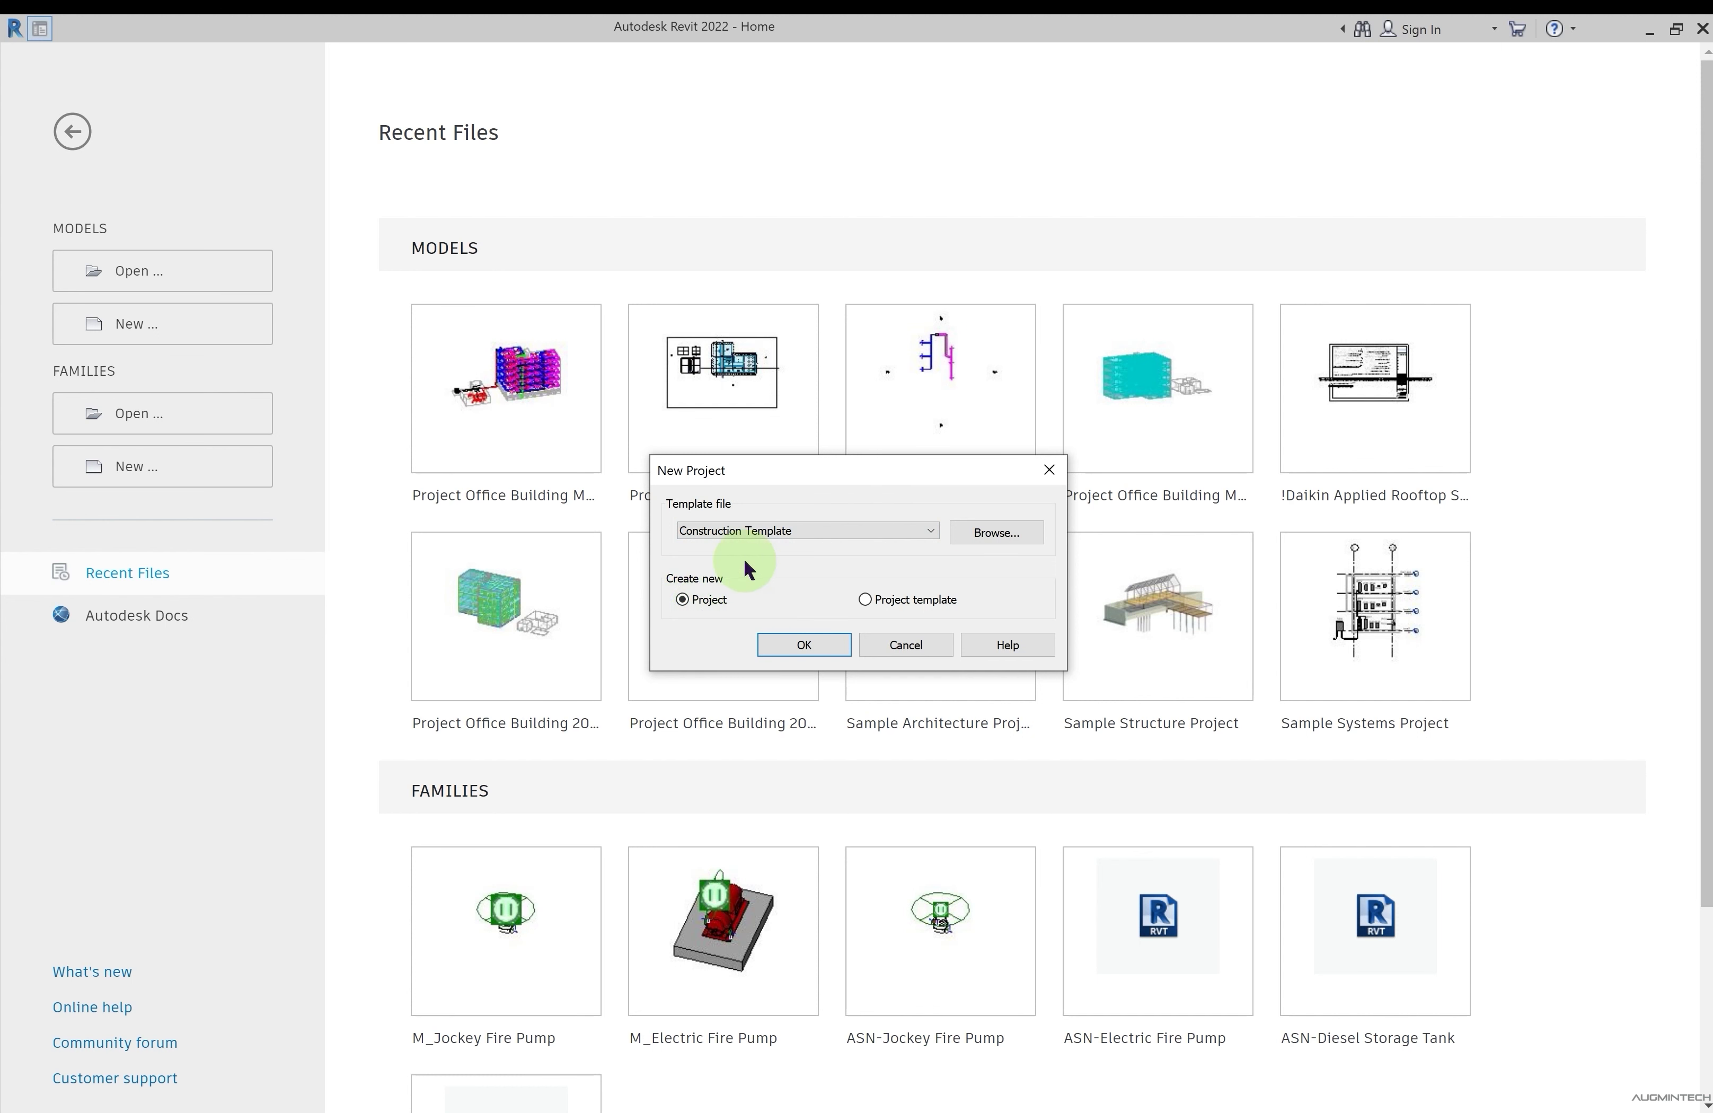
click(750, 539)
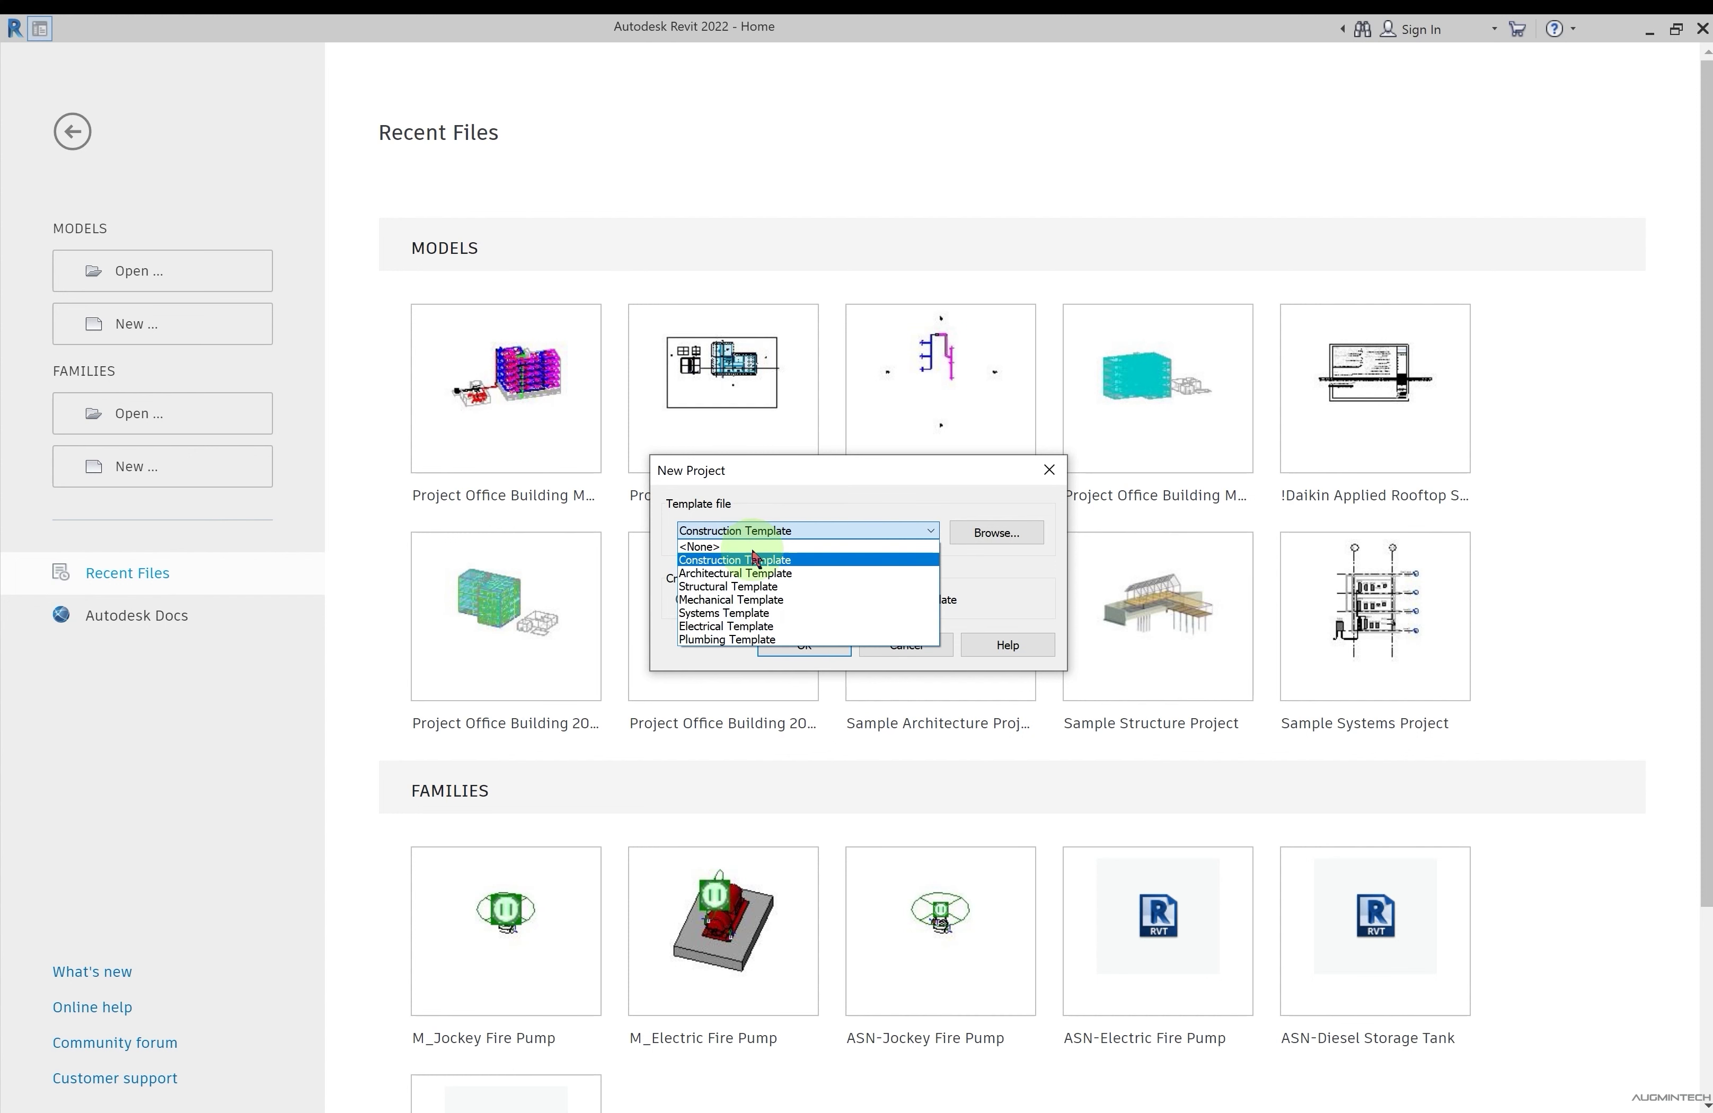
click(752, 601)
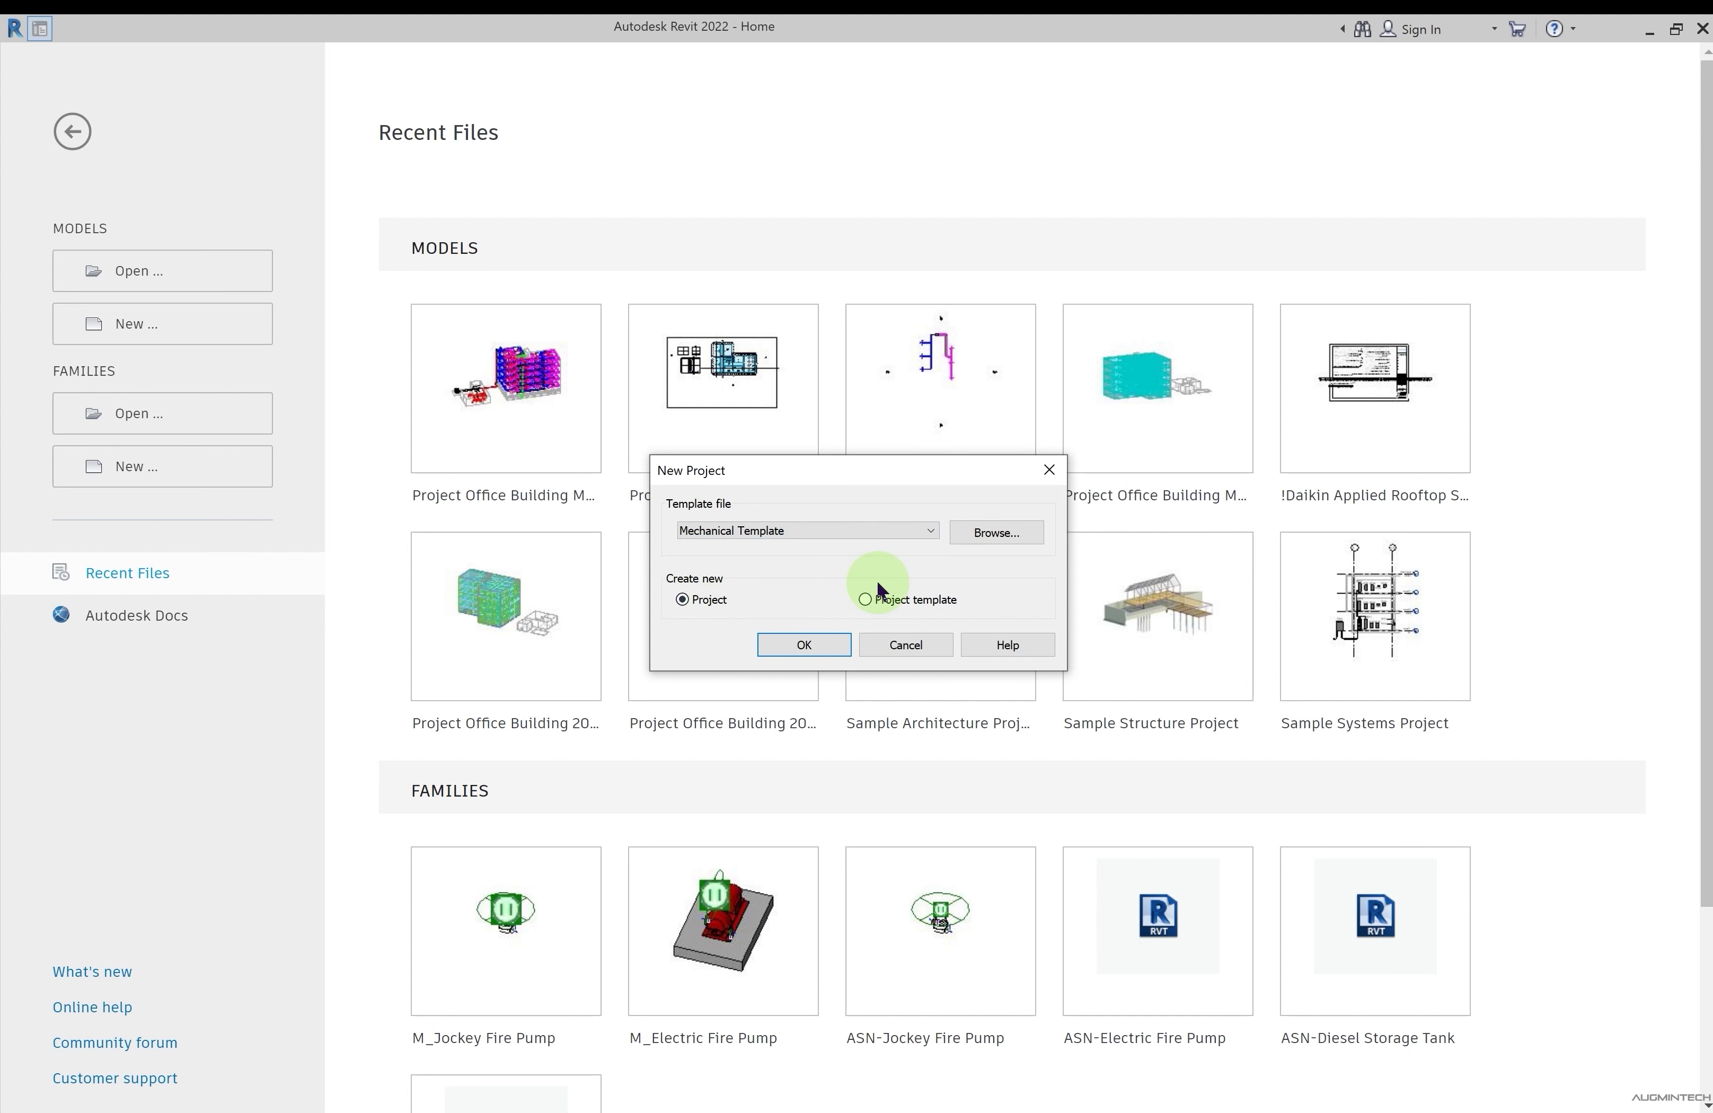
Keep the creation type as Project and create it from the Mechanical Template
click(866, 601)
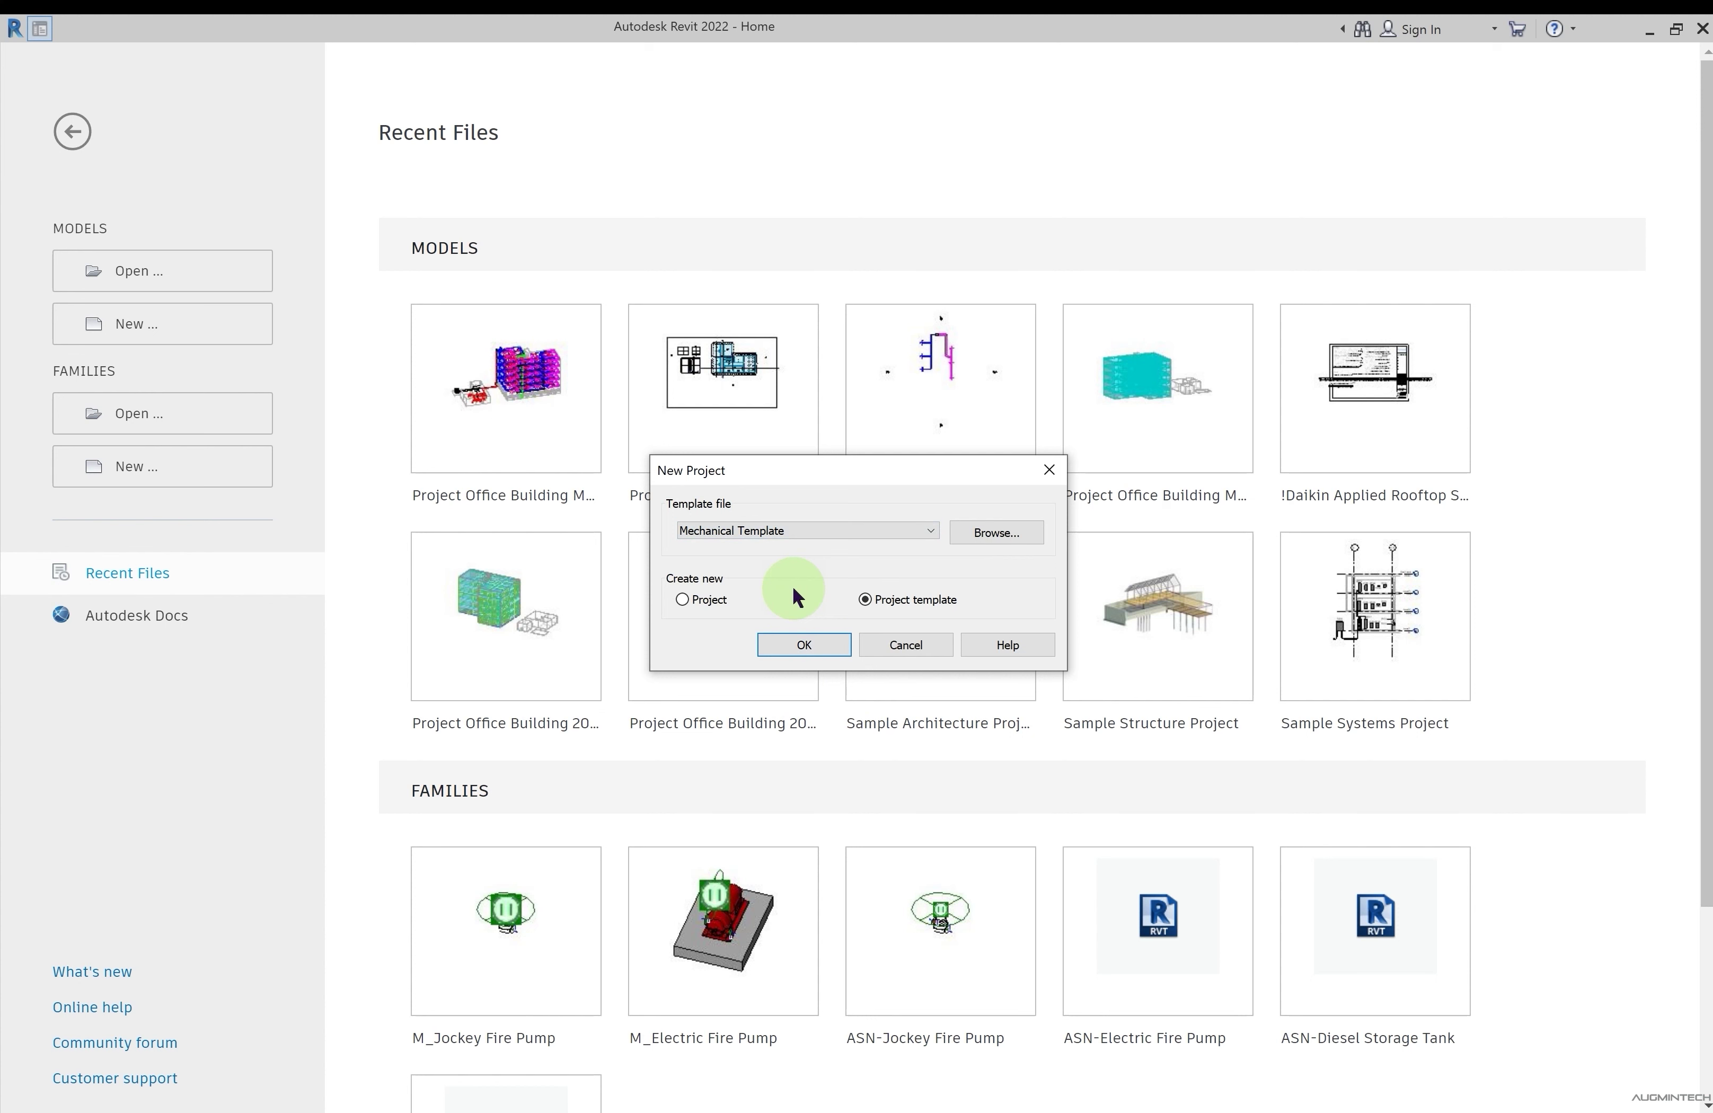
click(932, 532)
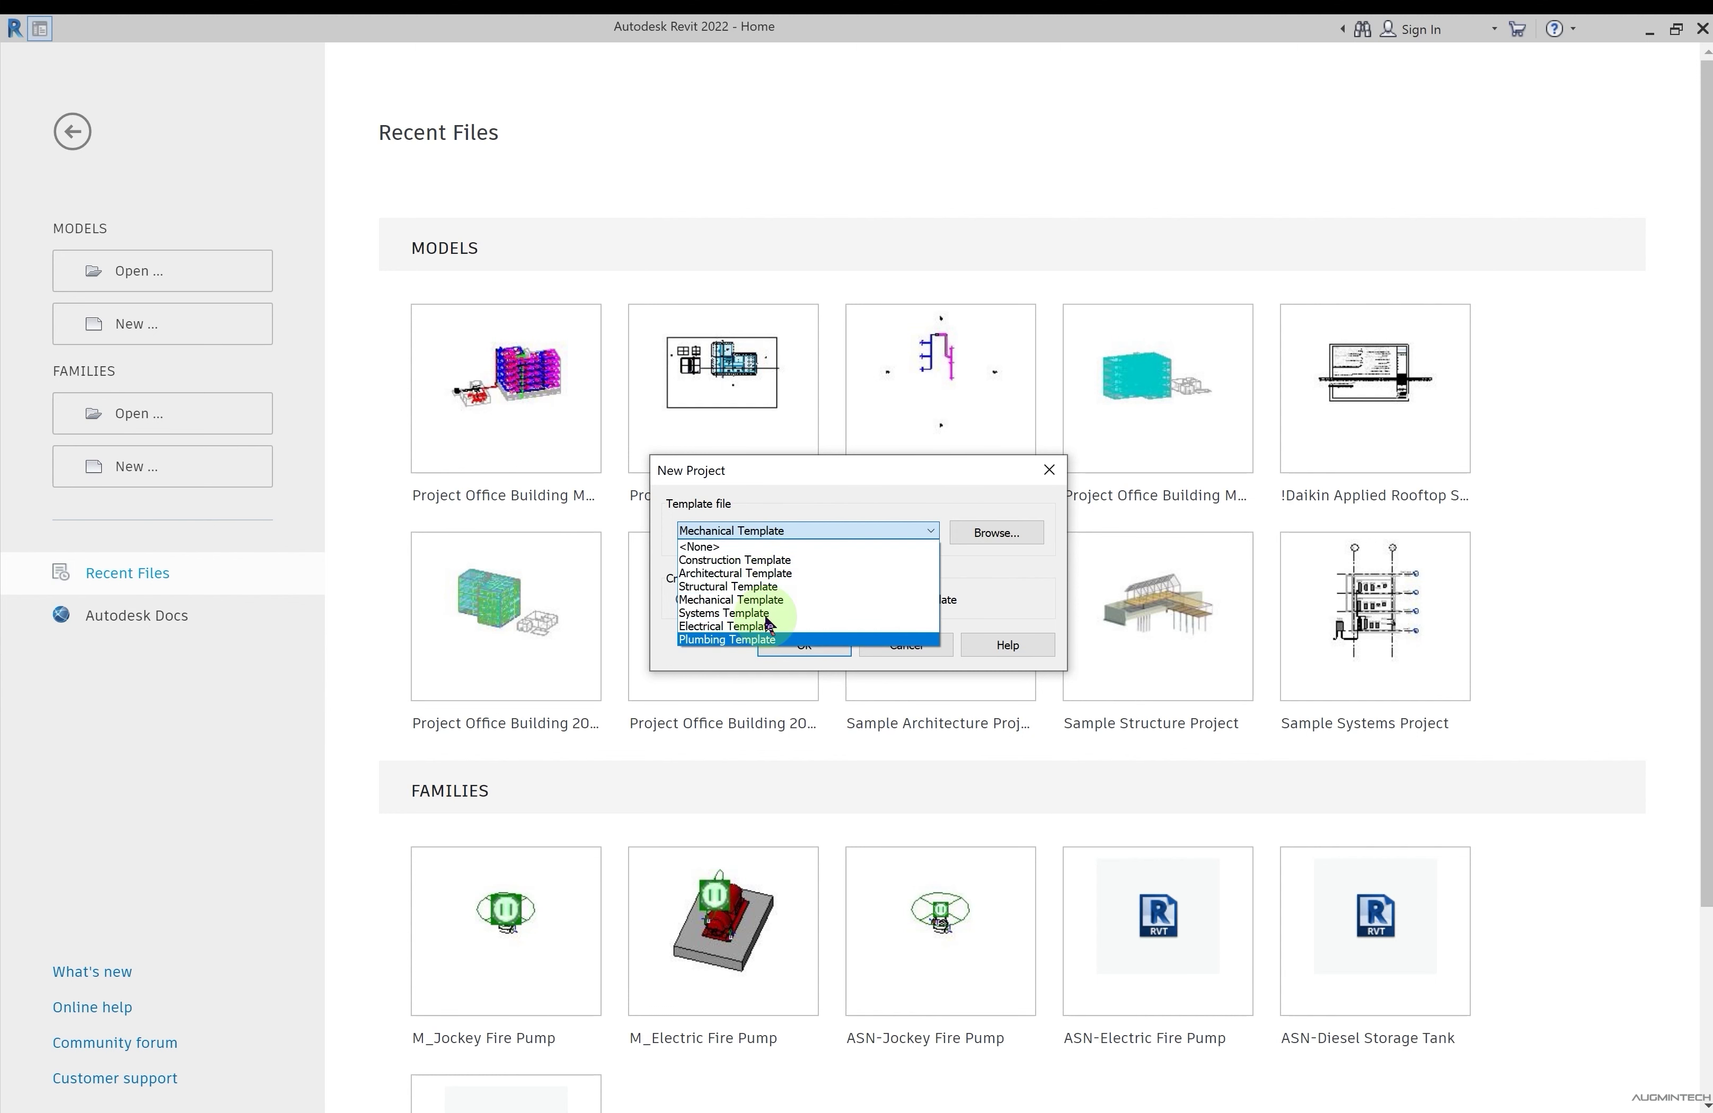
click(981, 532)
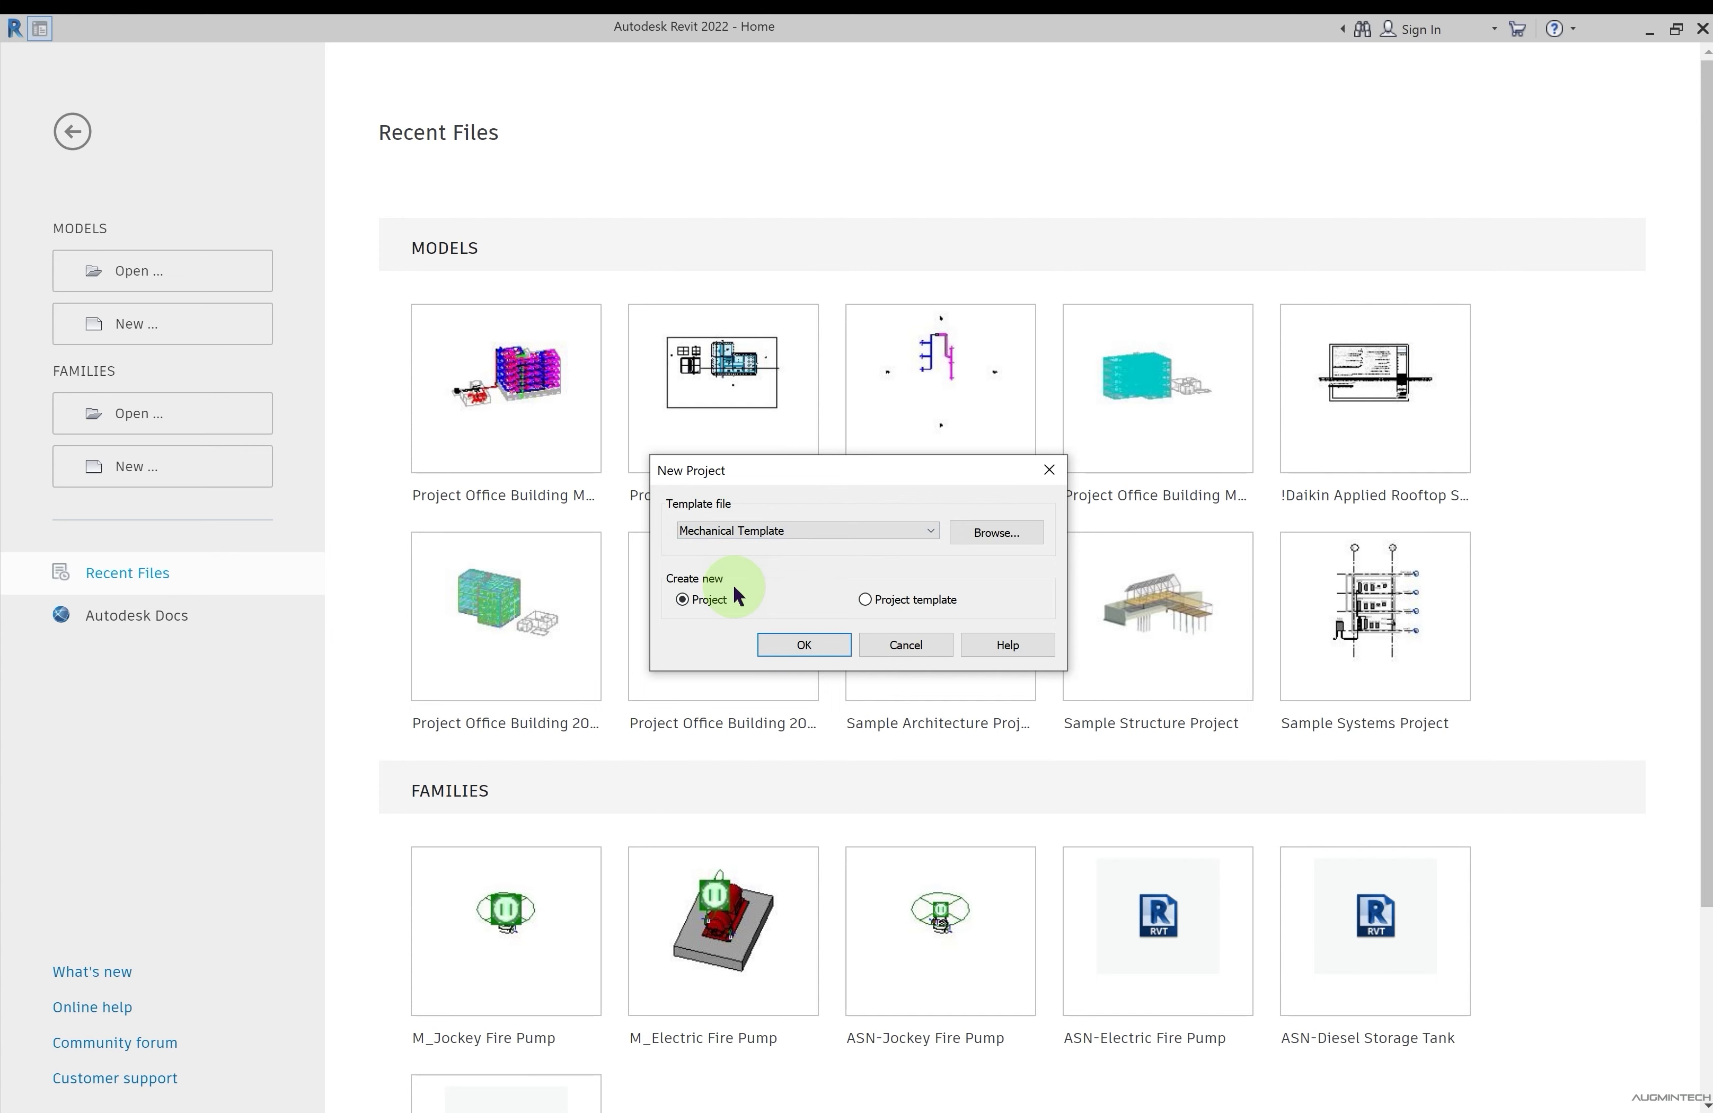
click(805, 644)
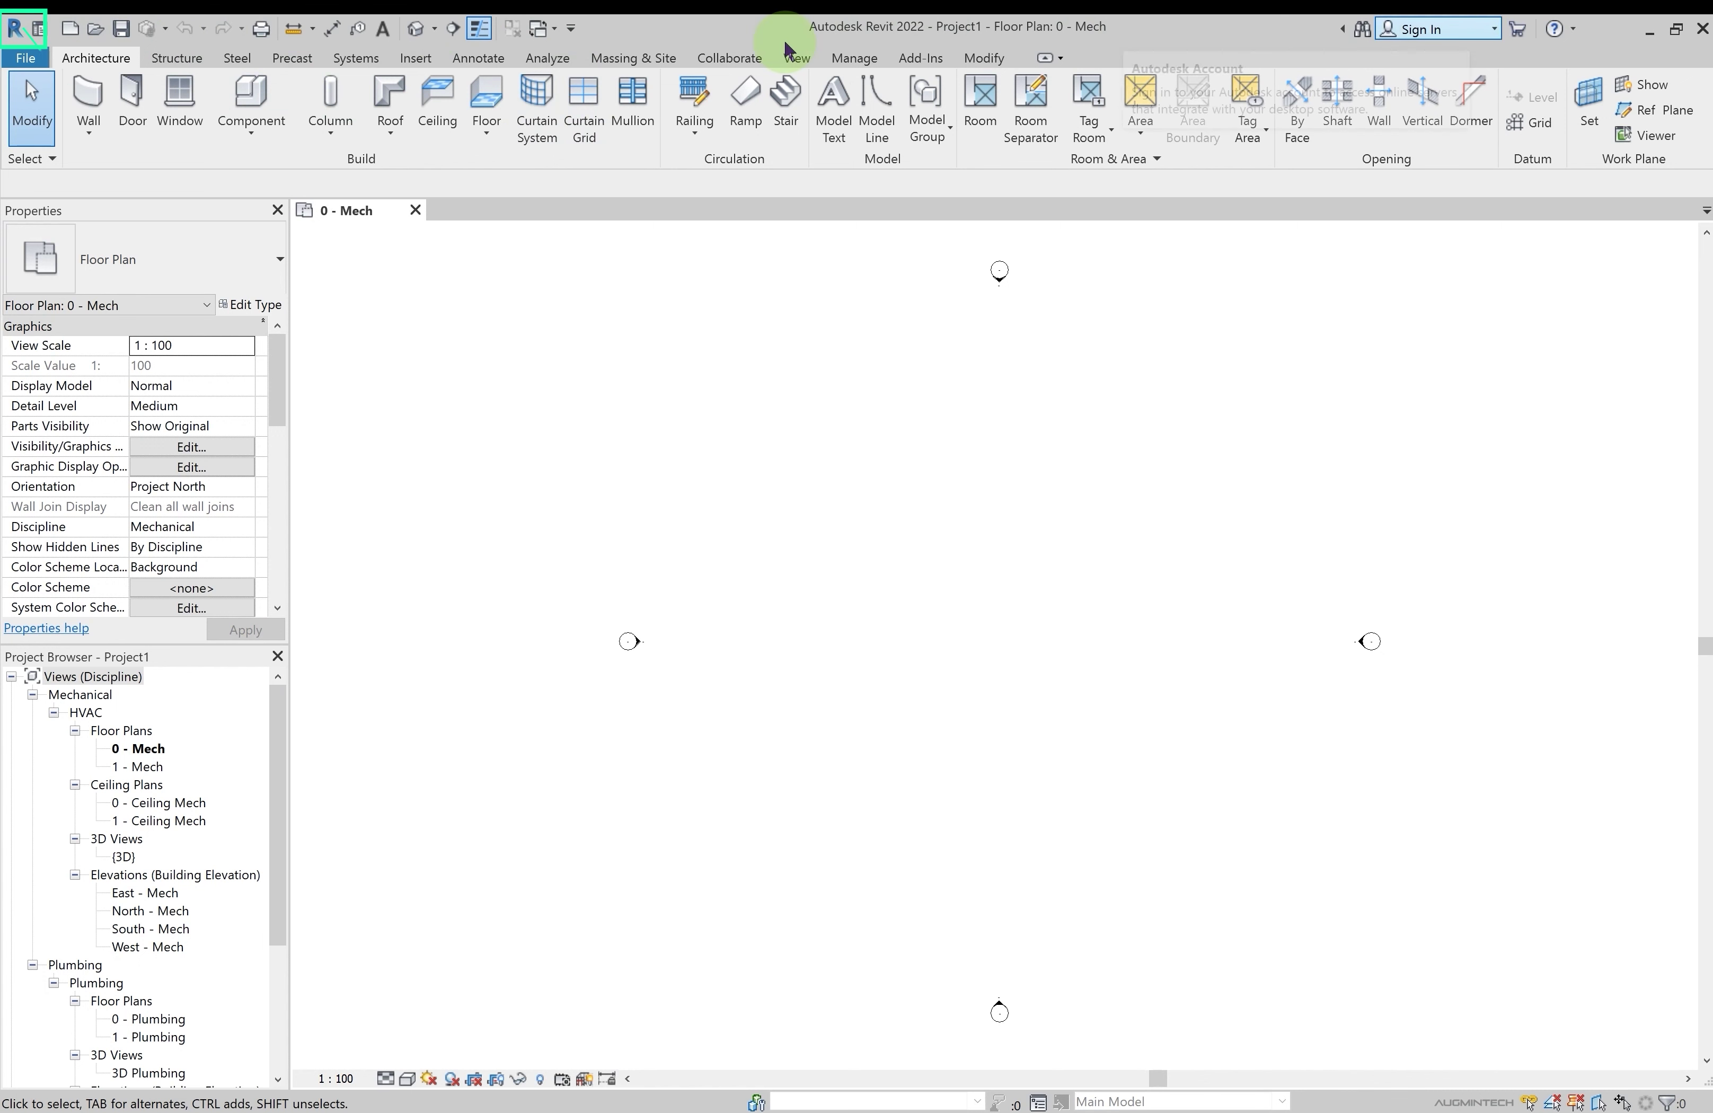
View the home screen with its recent files and return to the open floor plan
click(14, 32)
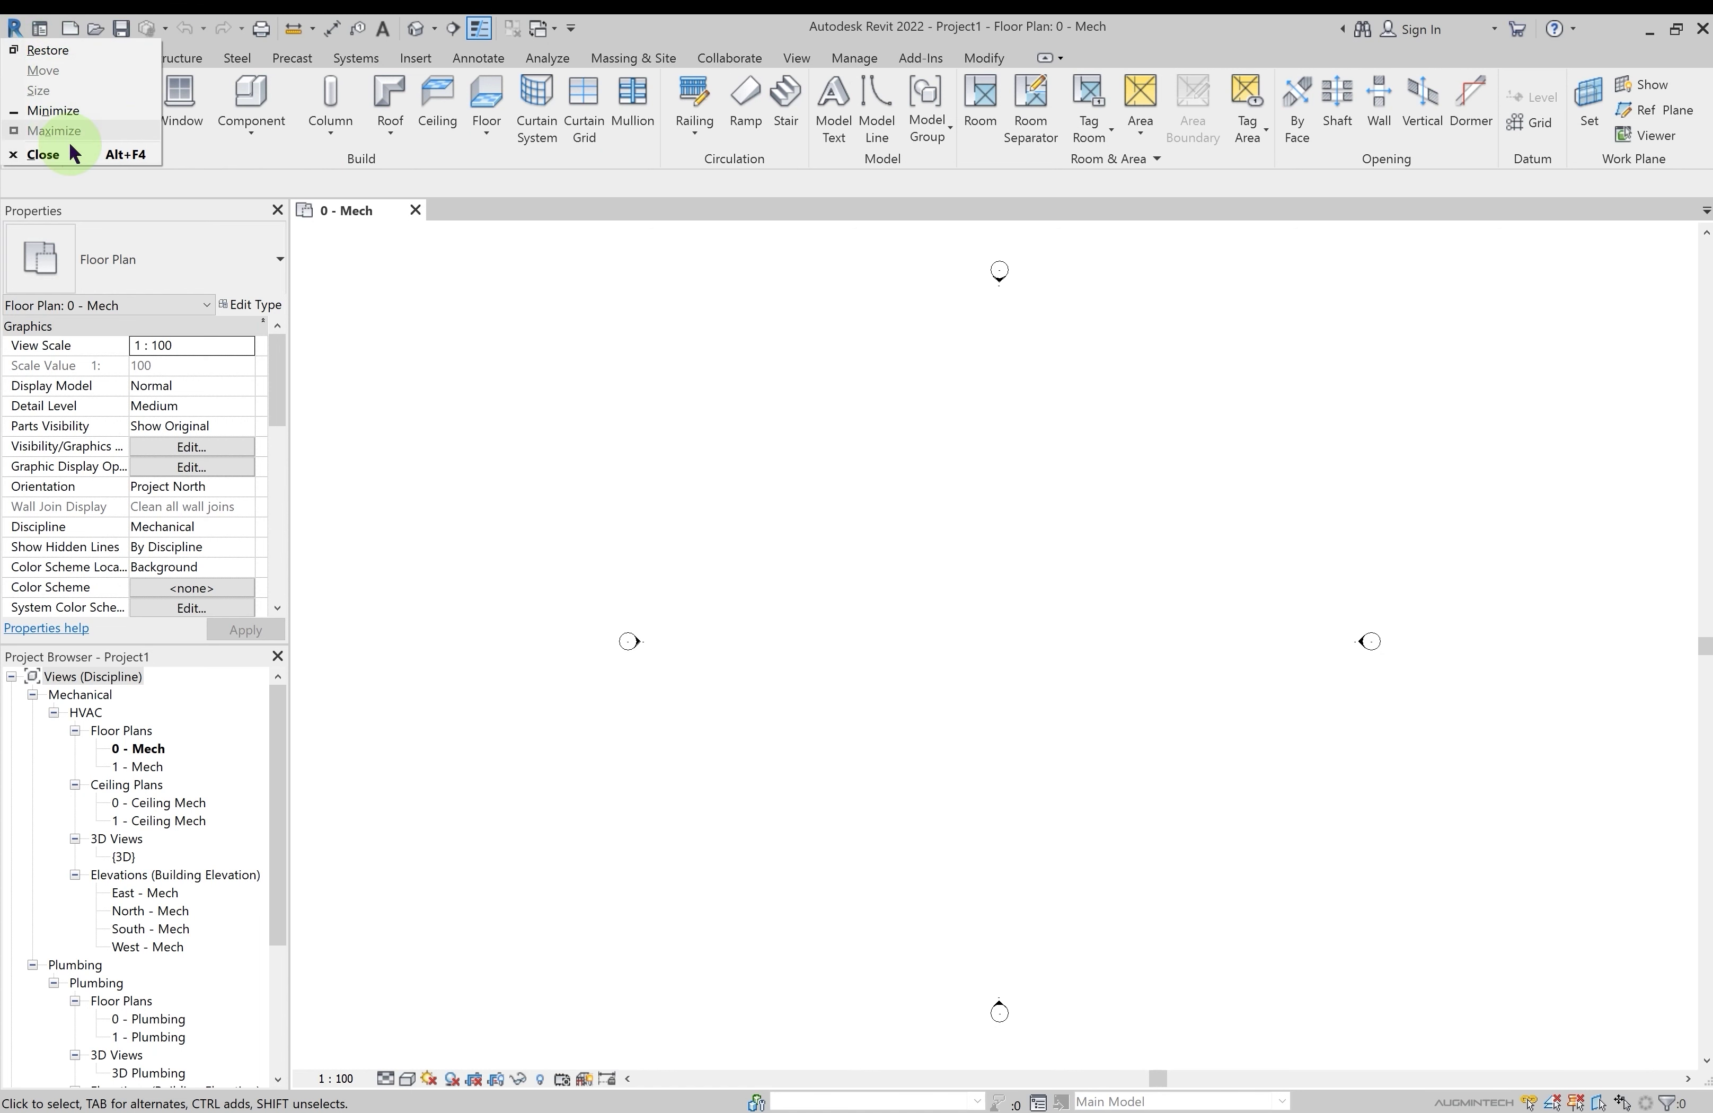
click(643, 37)
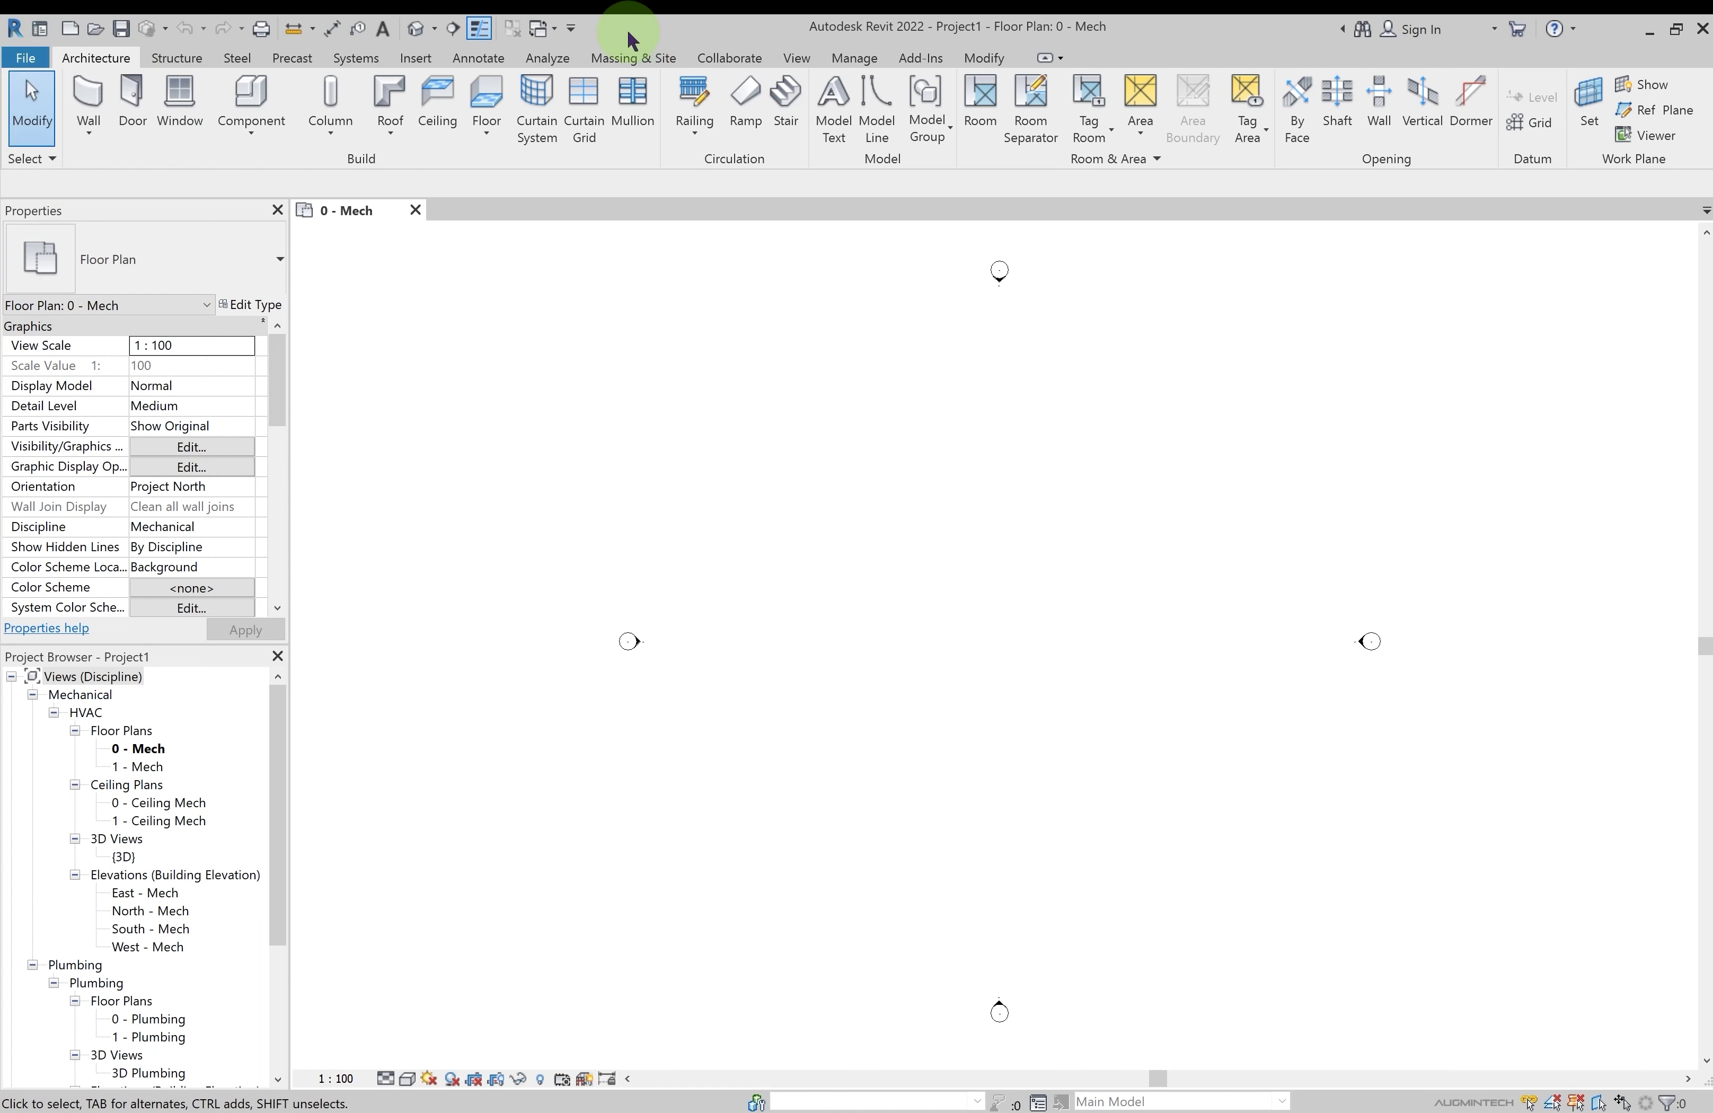
click(38, 30)
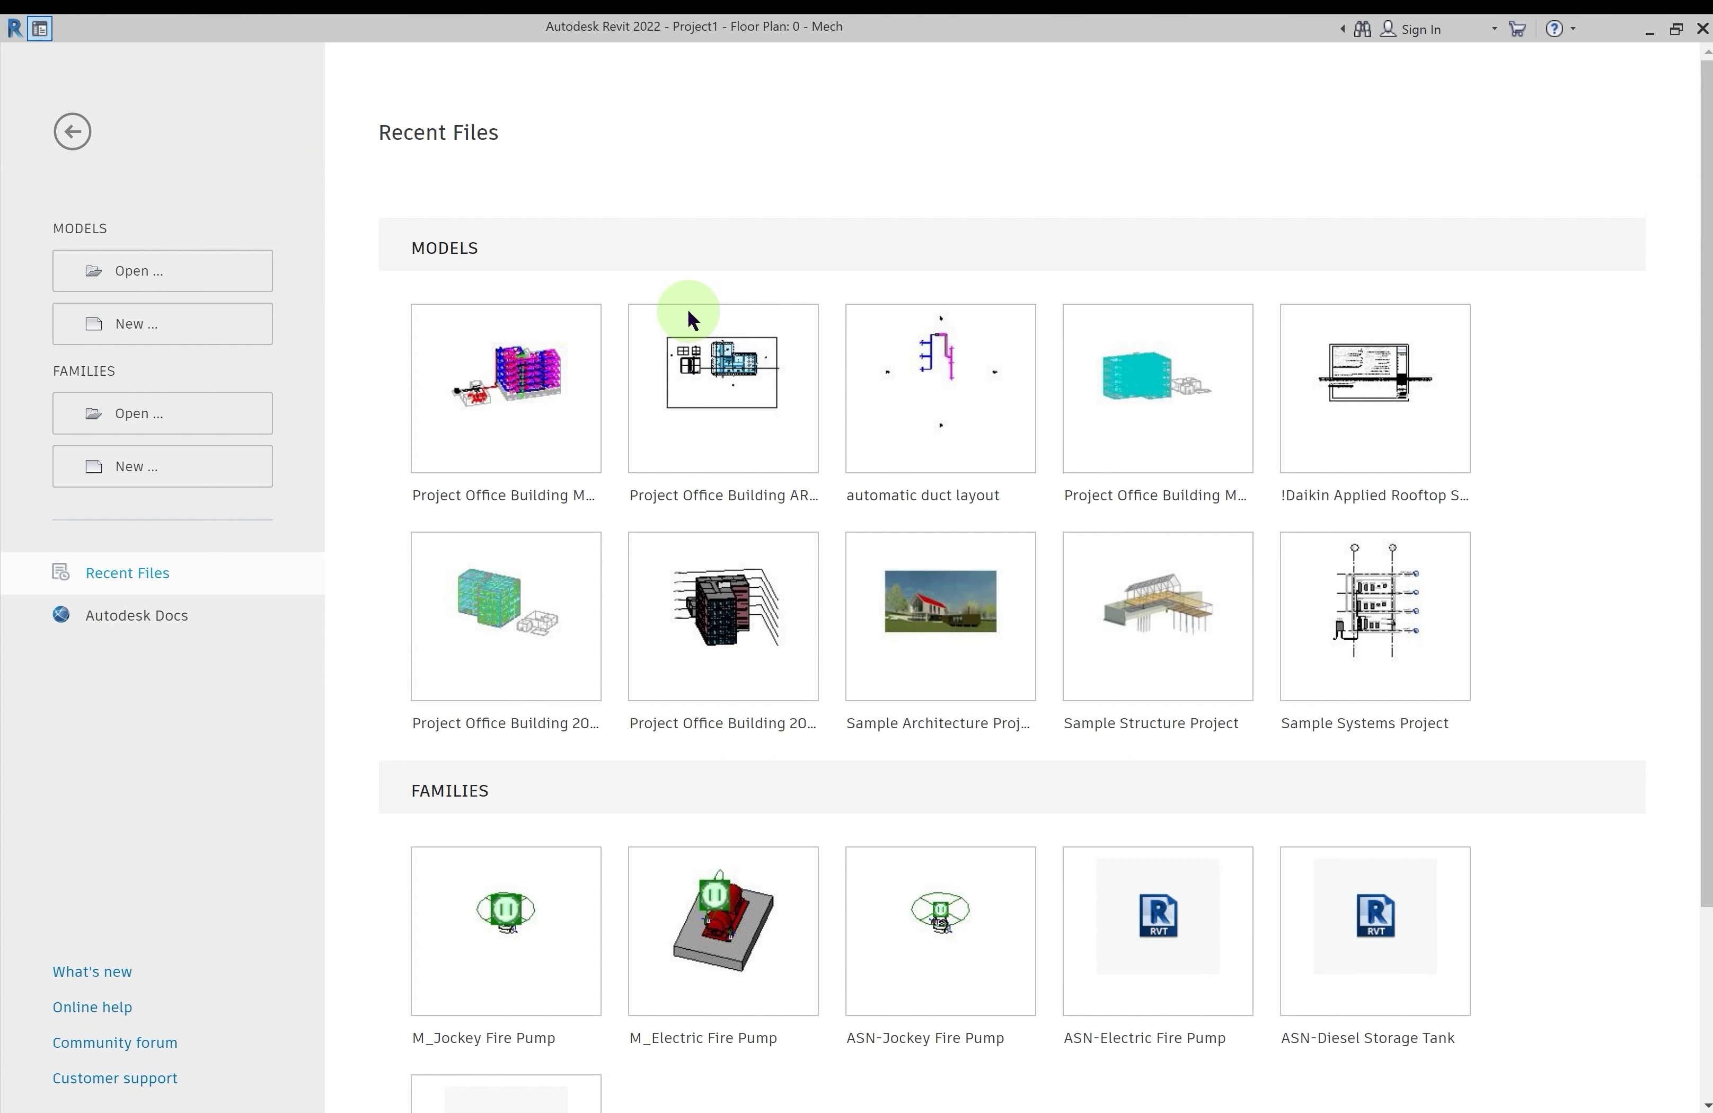
click(66, 142)
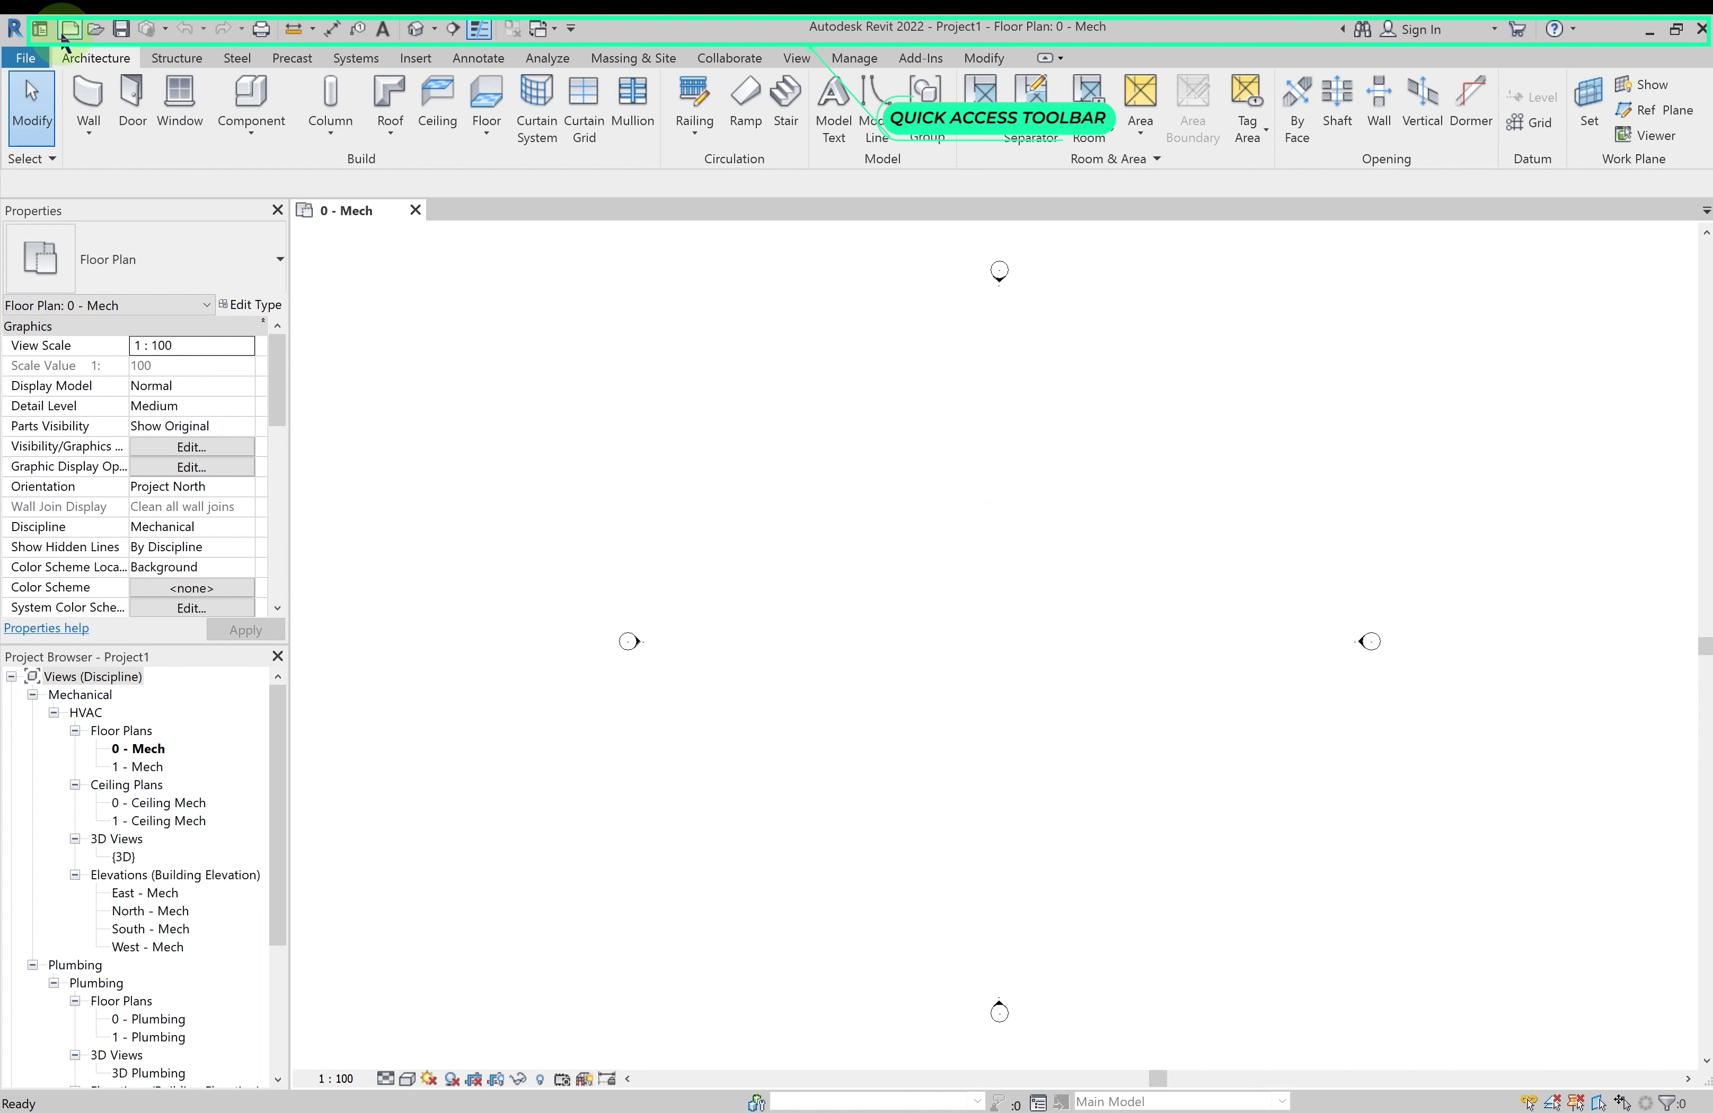
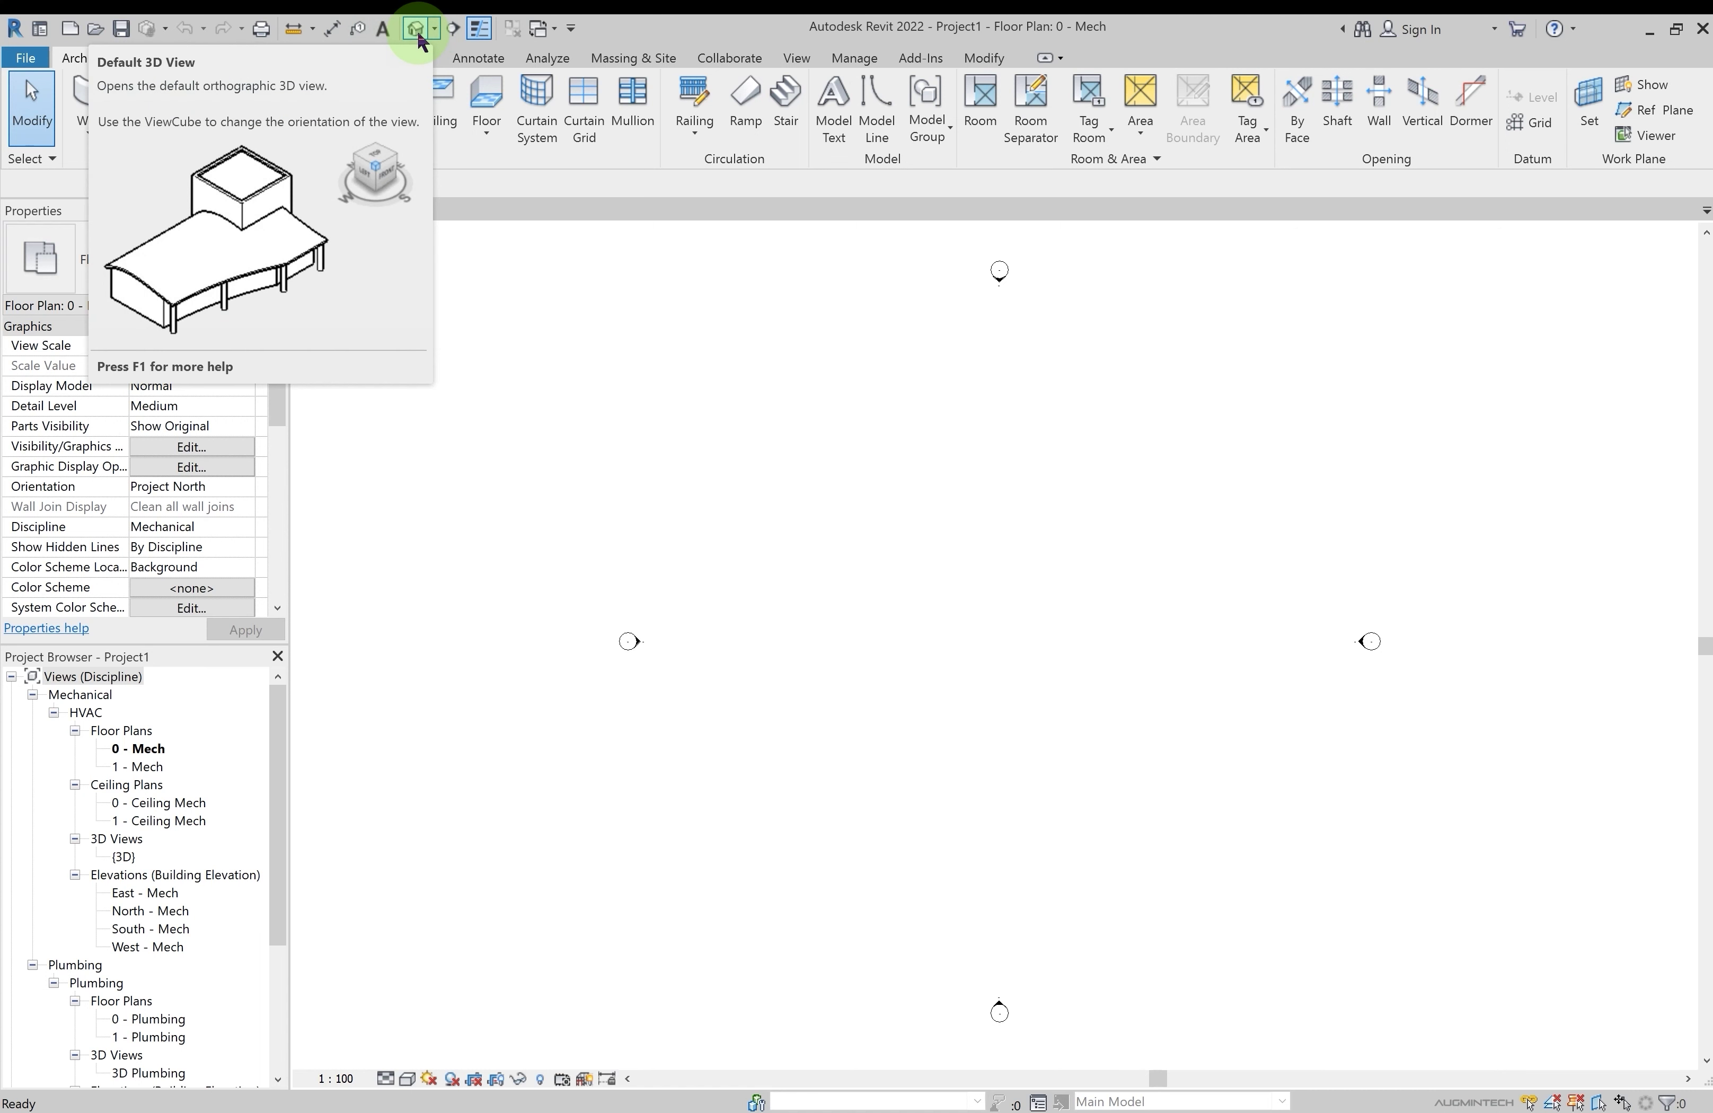
Turn on Thin Lines and leave only the HVAC floor plan 1 - Mech open by closing inactive views
click(435, 31)
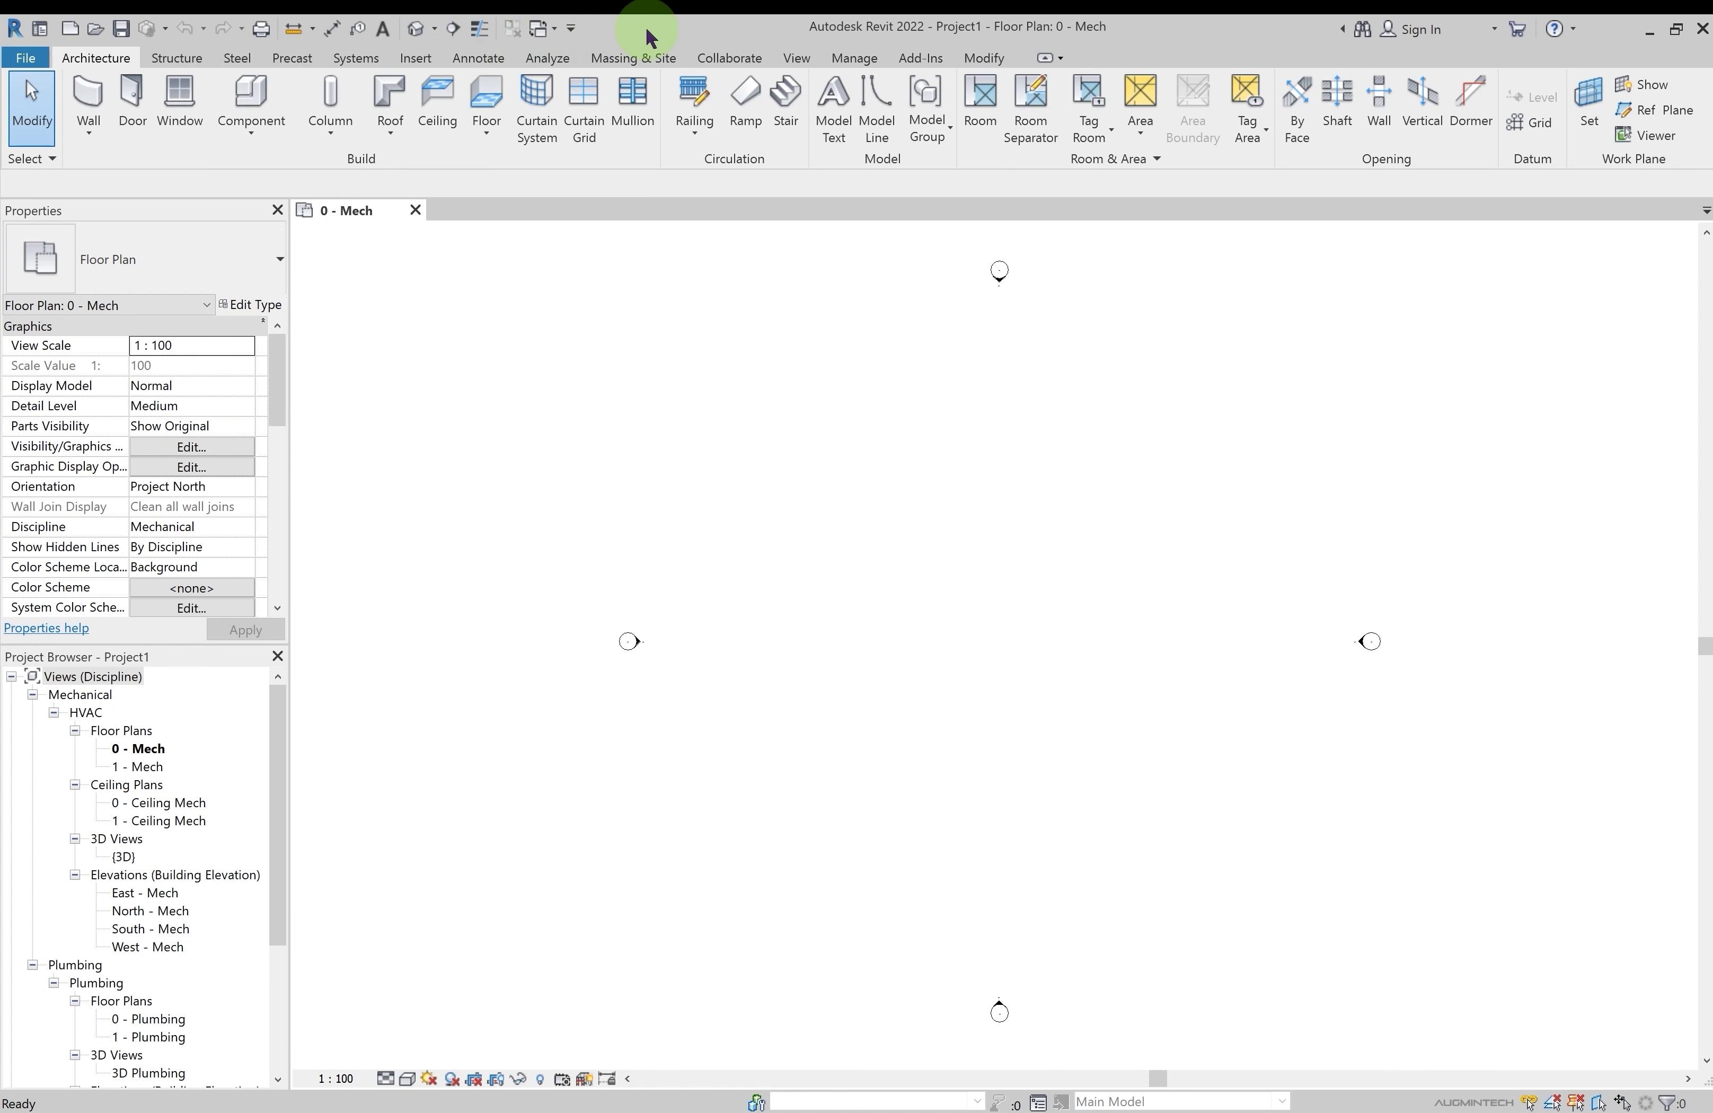
click(479, 28)
double_click(145, 767)
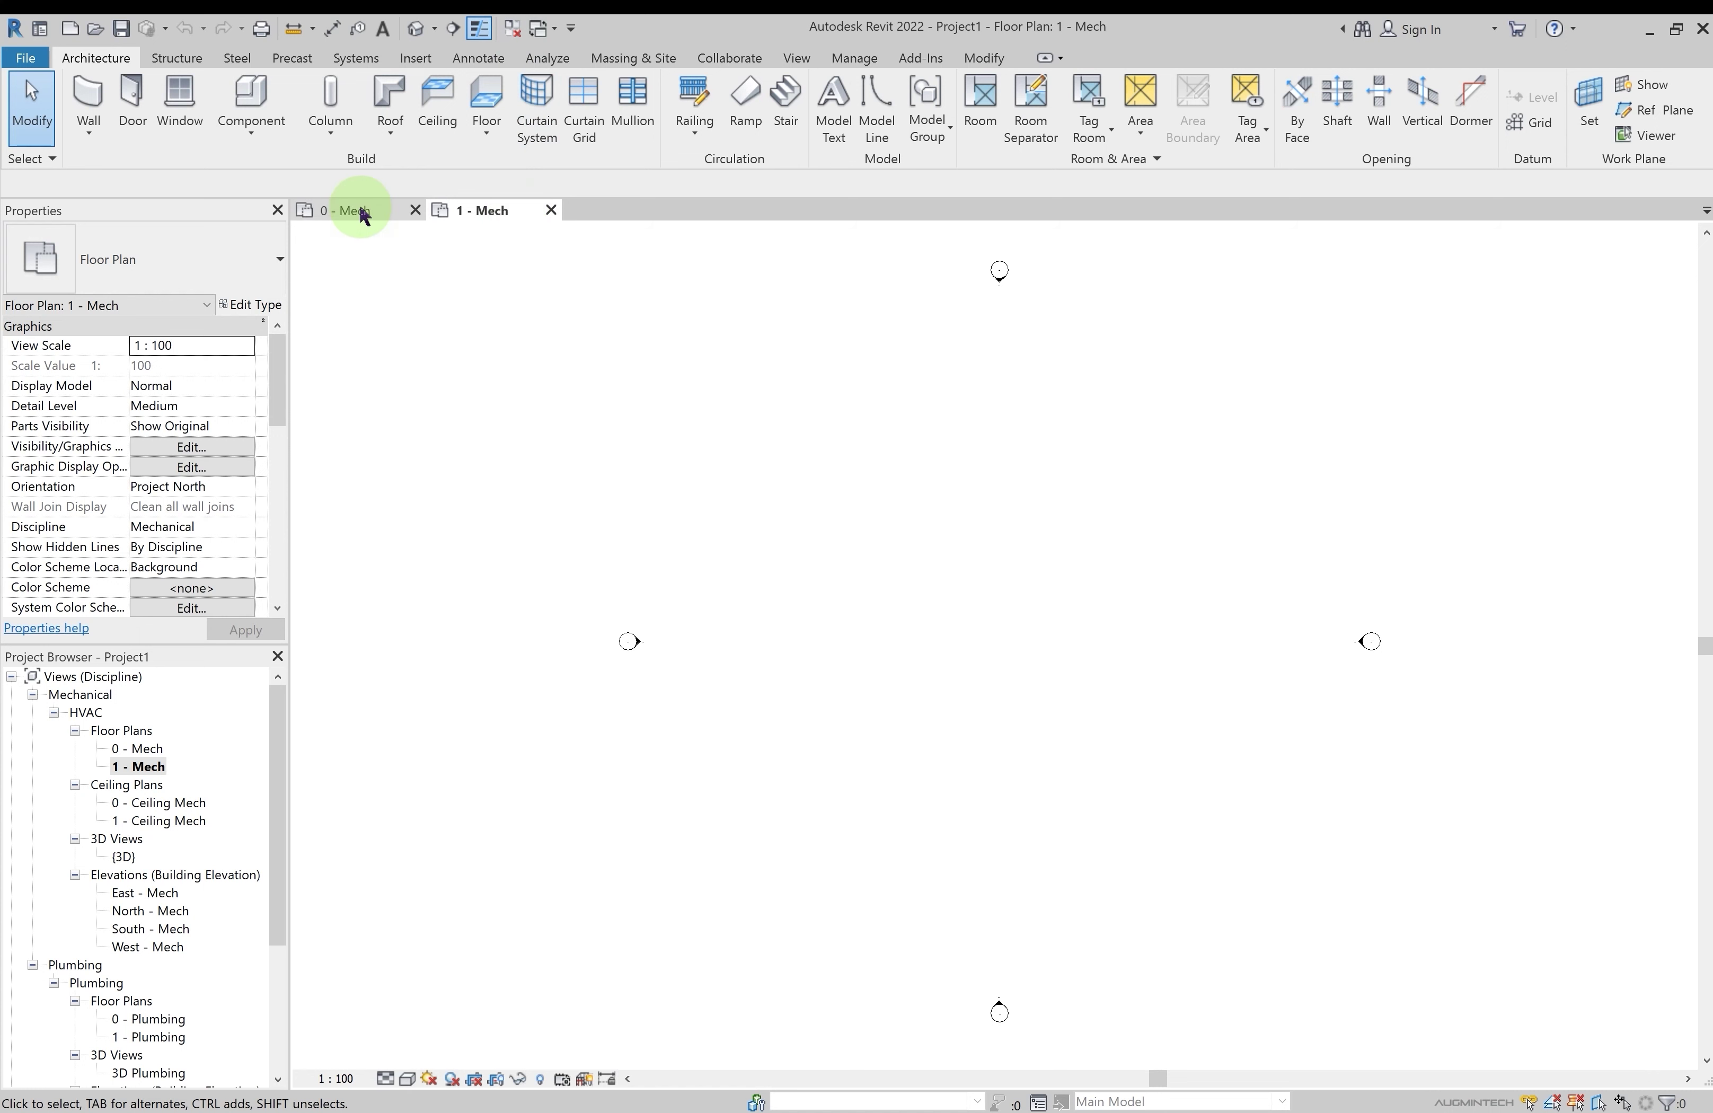
click(518, 34)
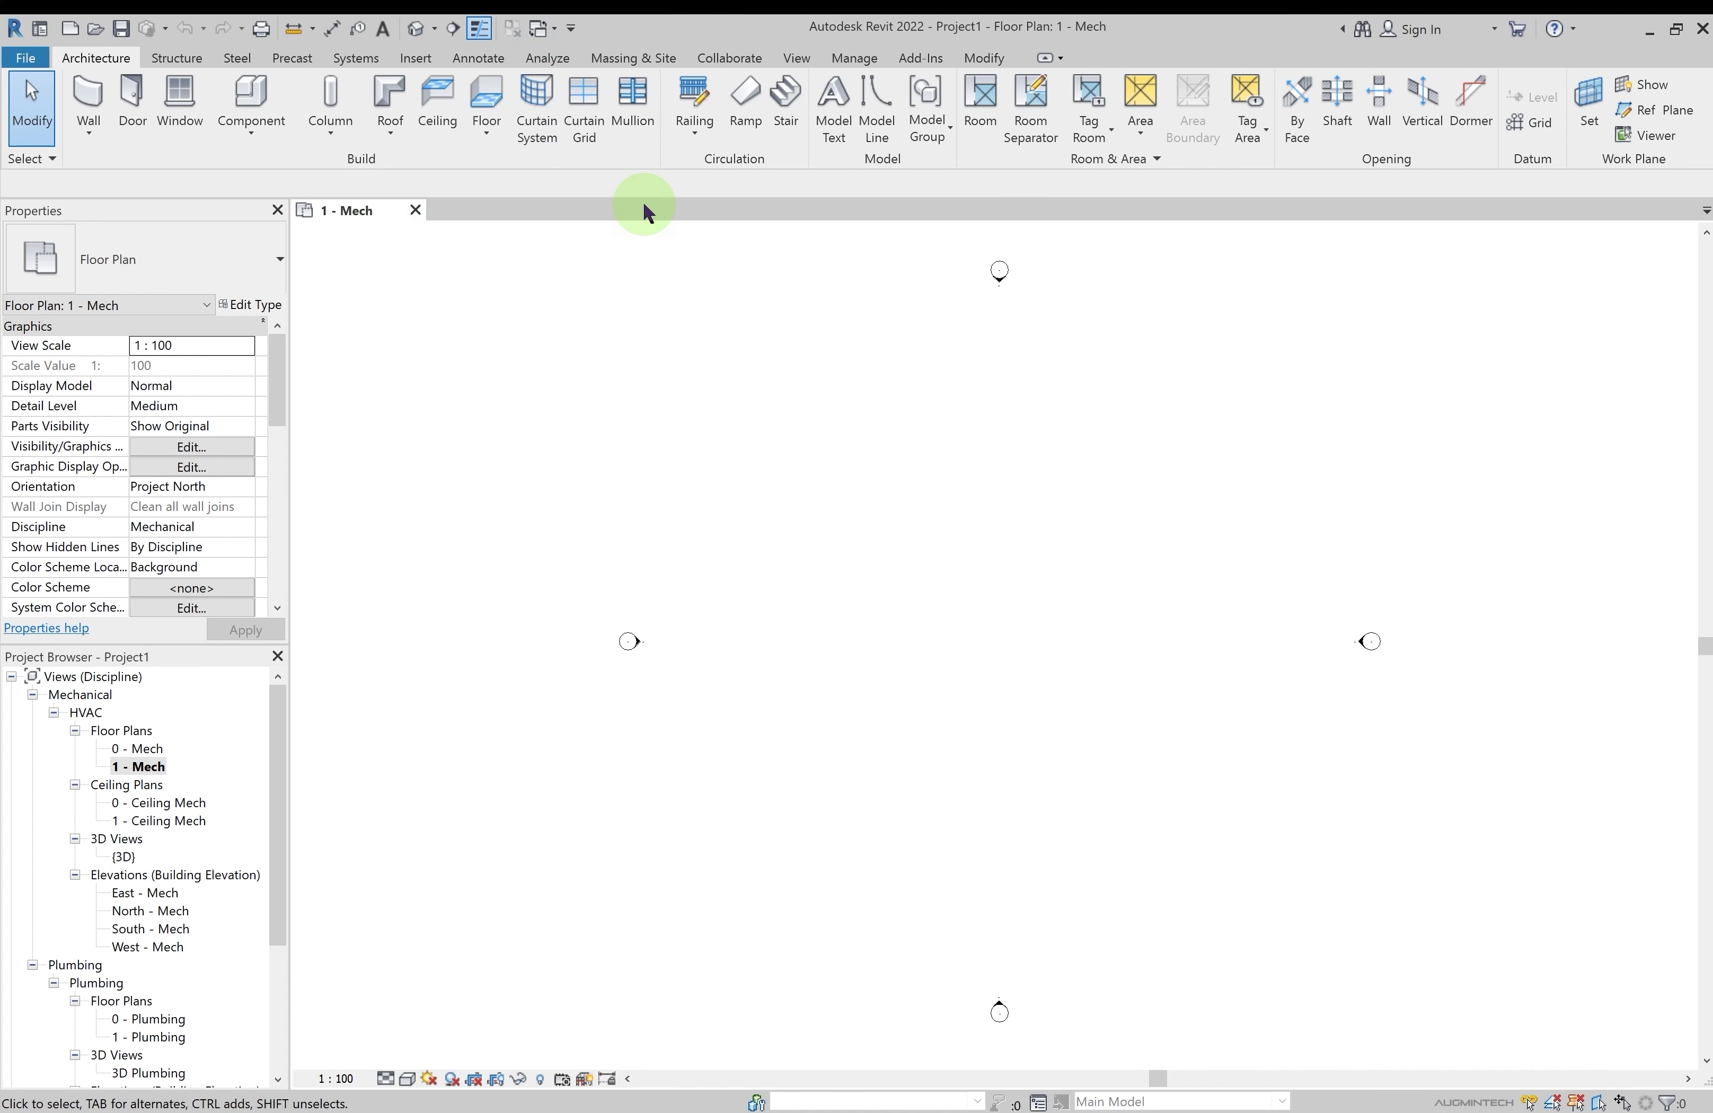
Remove the Print command from the Quick Access Toolbar and add it back
click(571, 30)
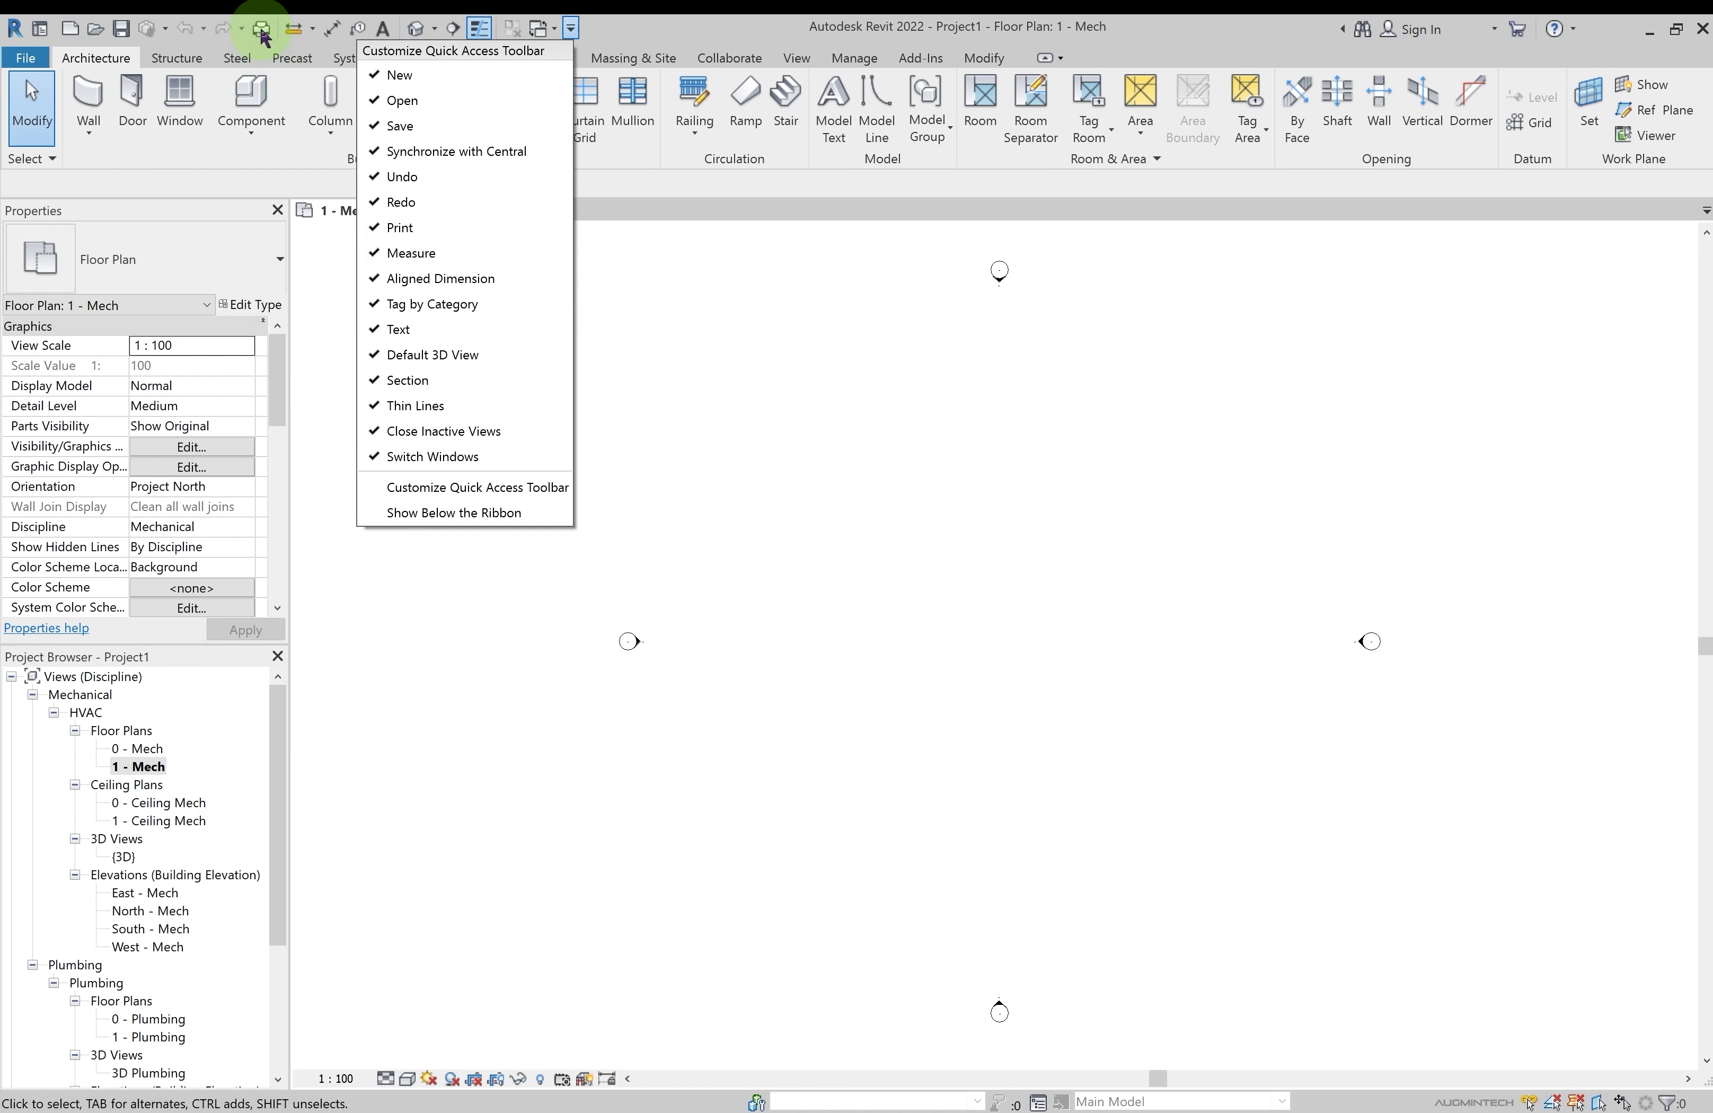
click(406, 228)
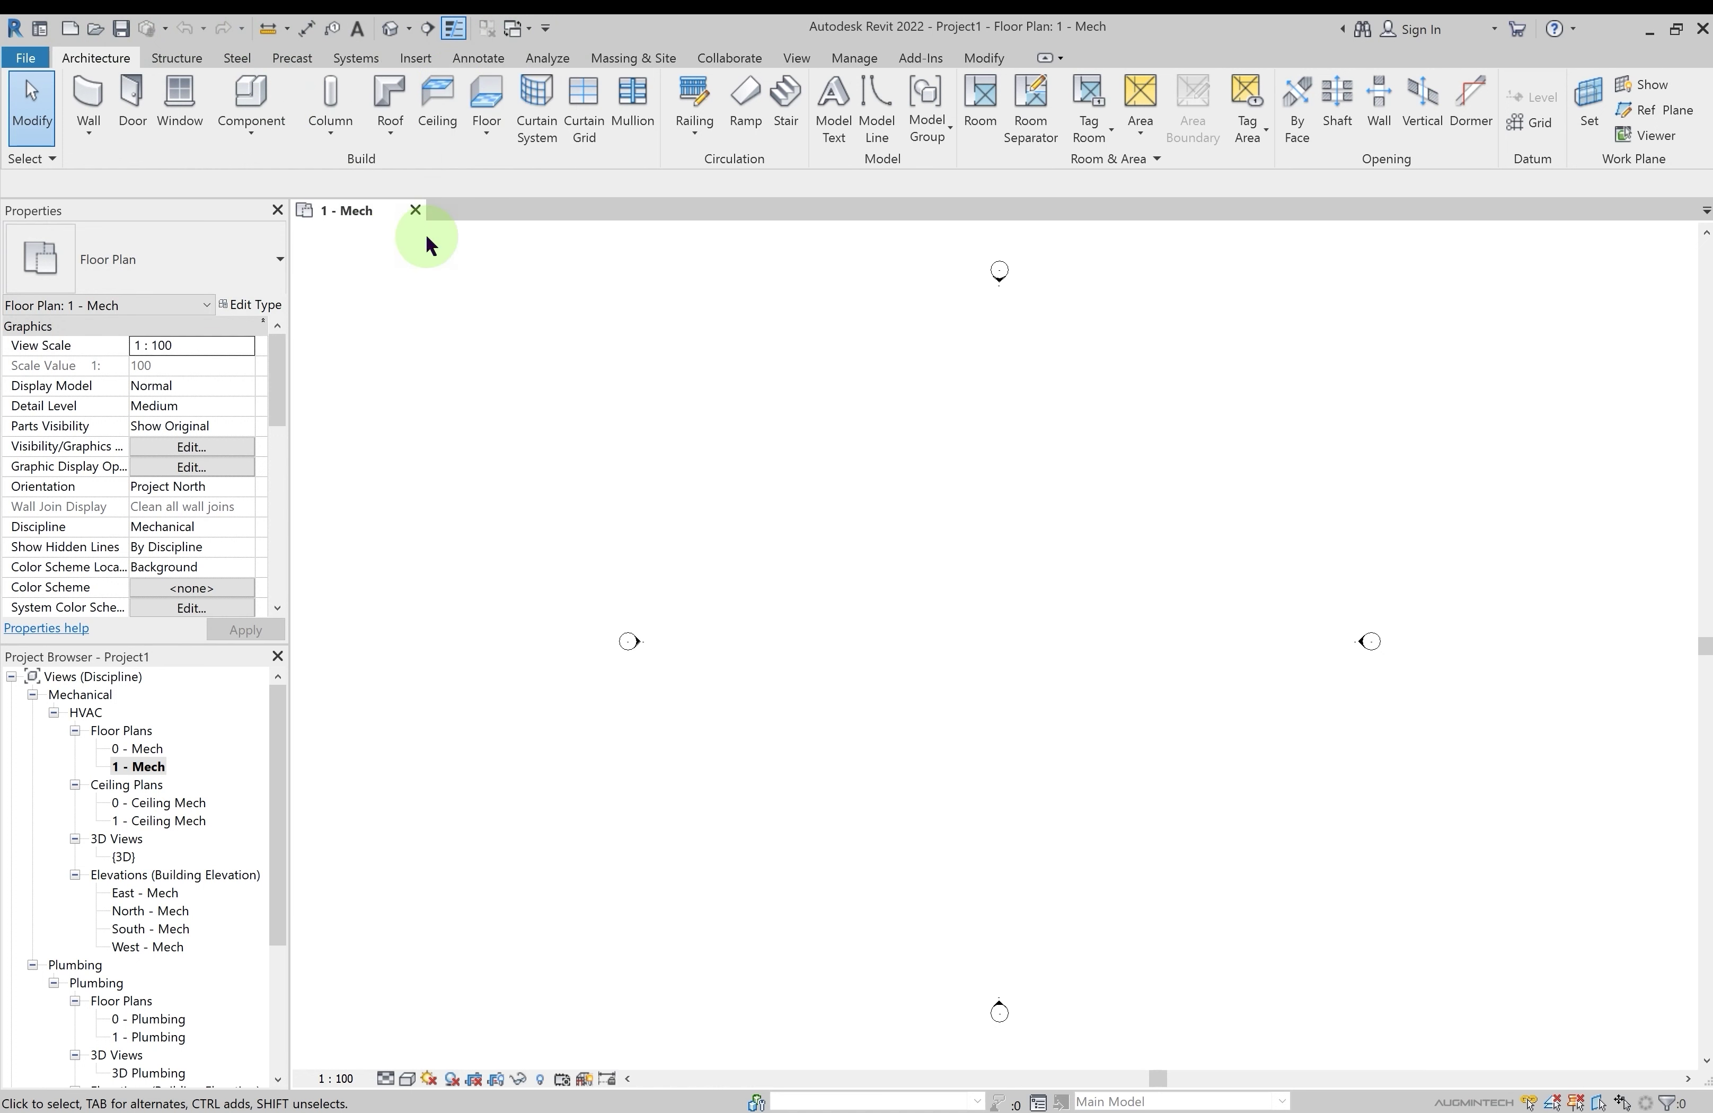
click(545, 28)
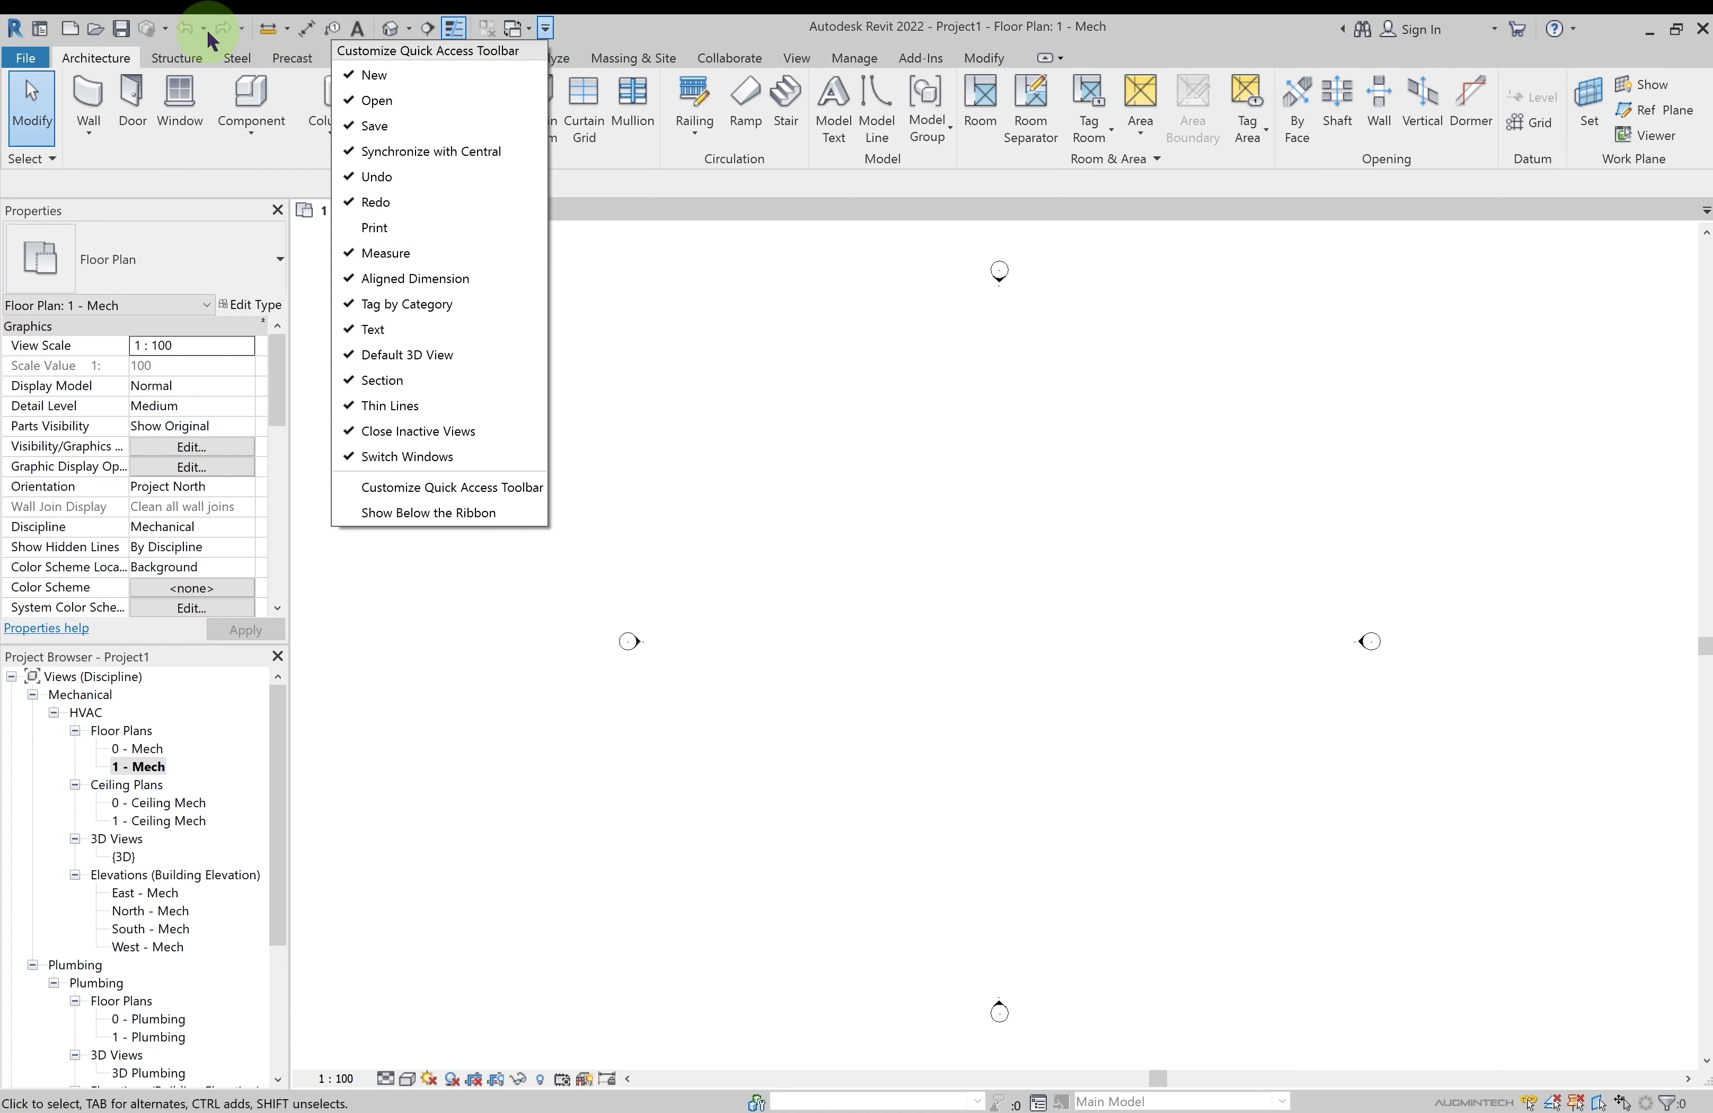
click(484, 230)
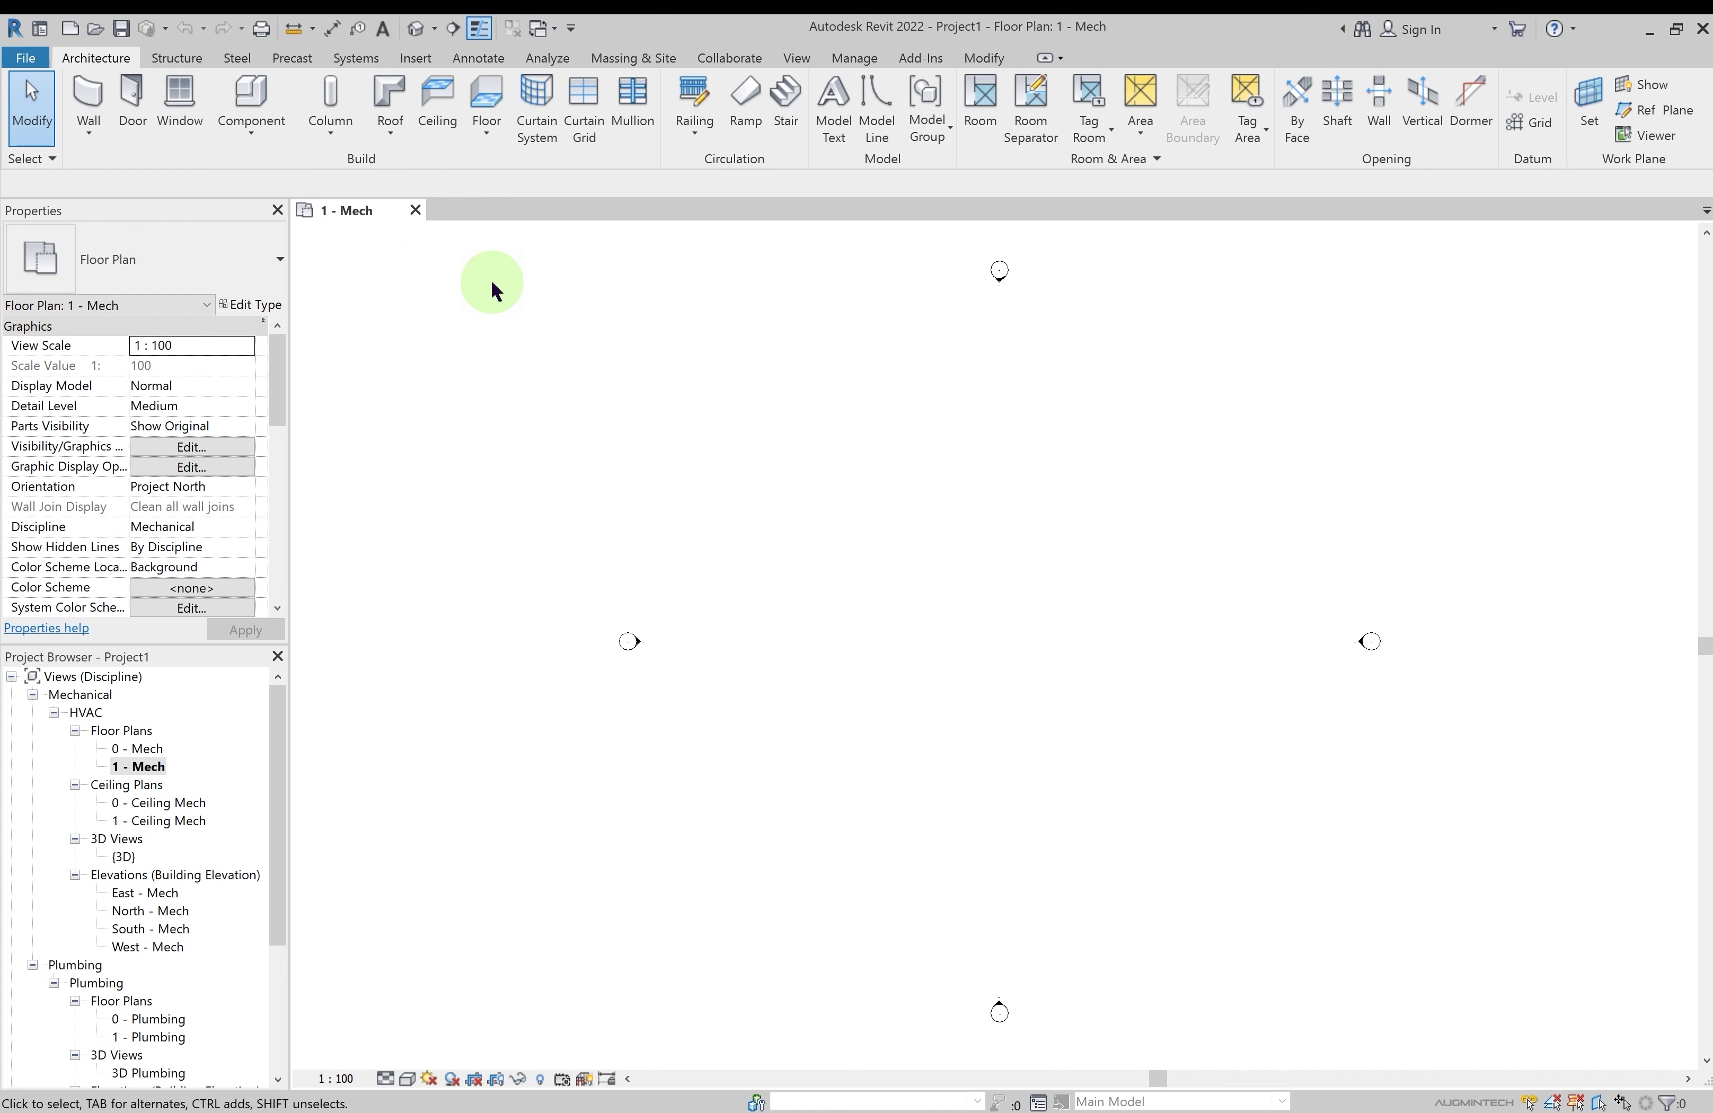
Try moving Print up and down in the Quick Access Toolbar order and discard the changes
click(576, 30)
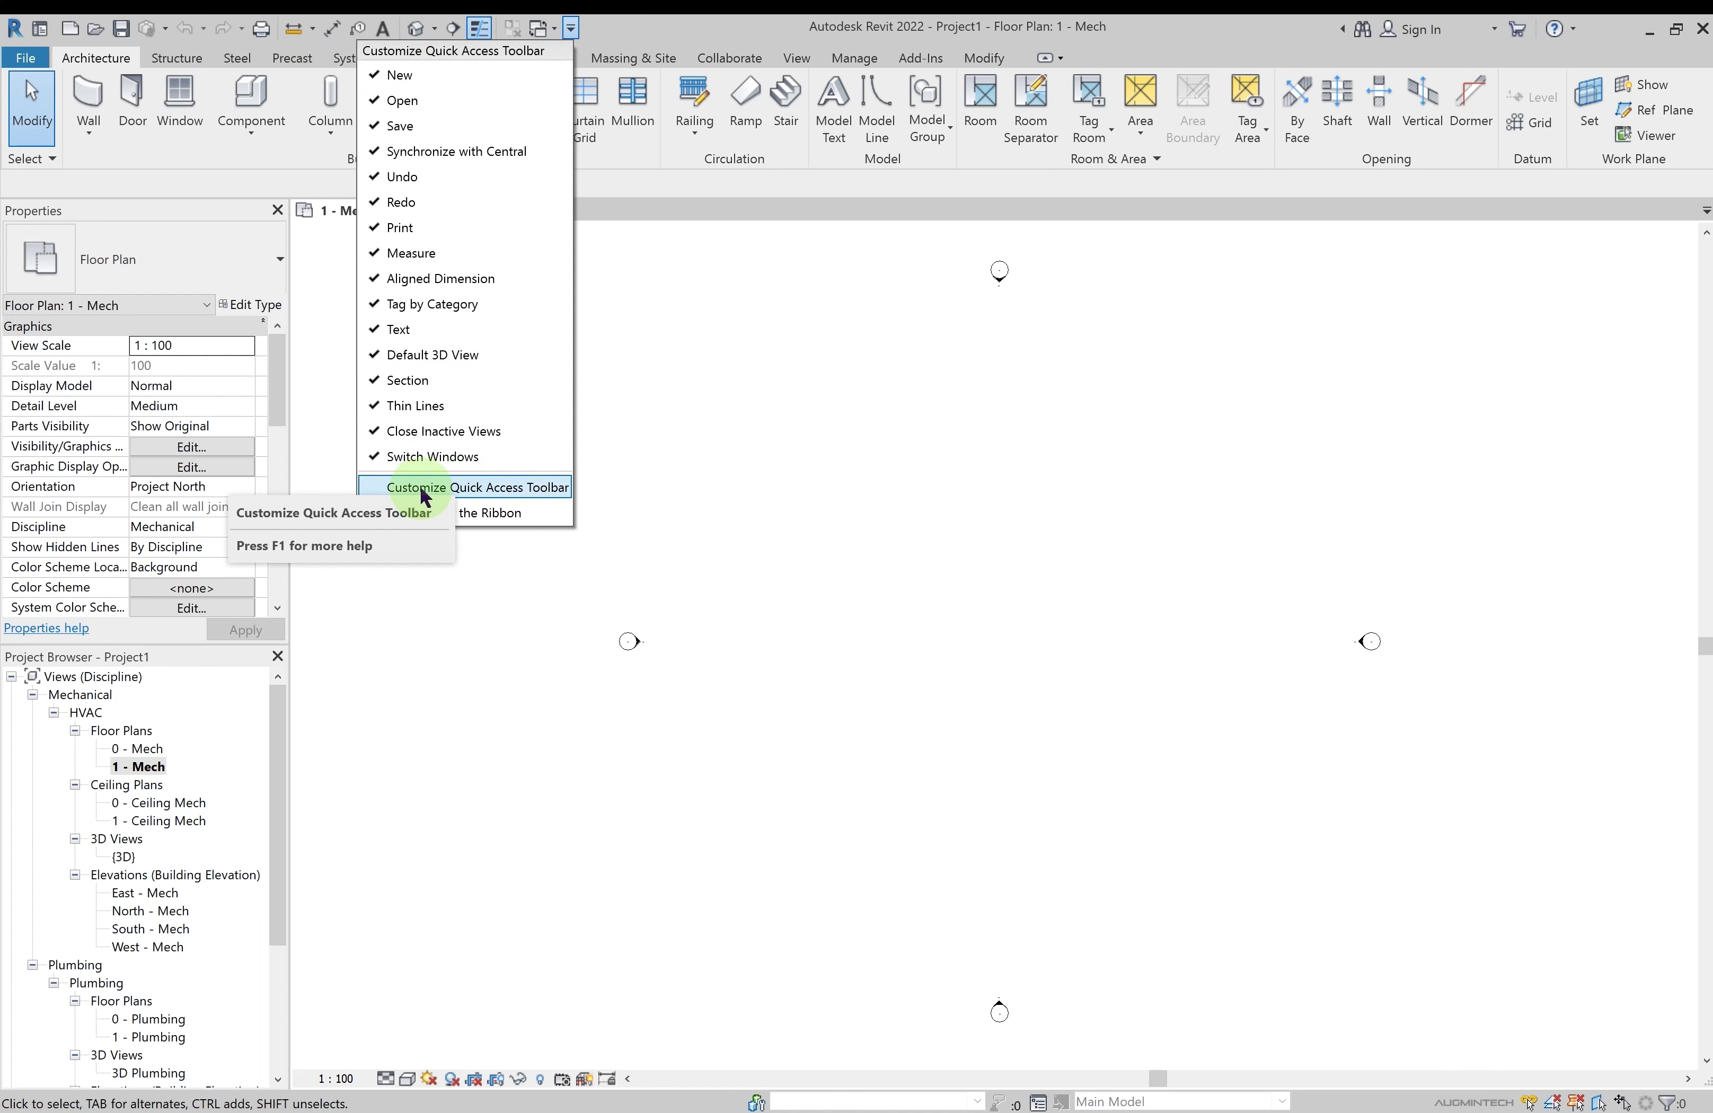
click(515, 488)
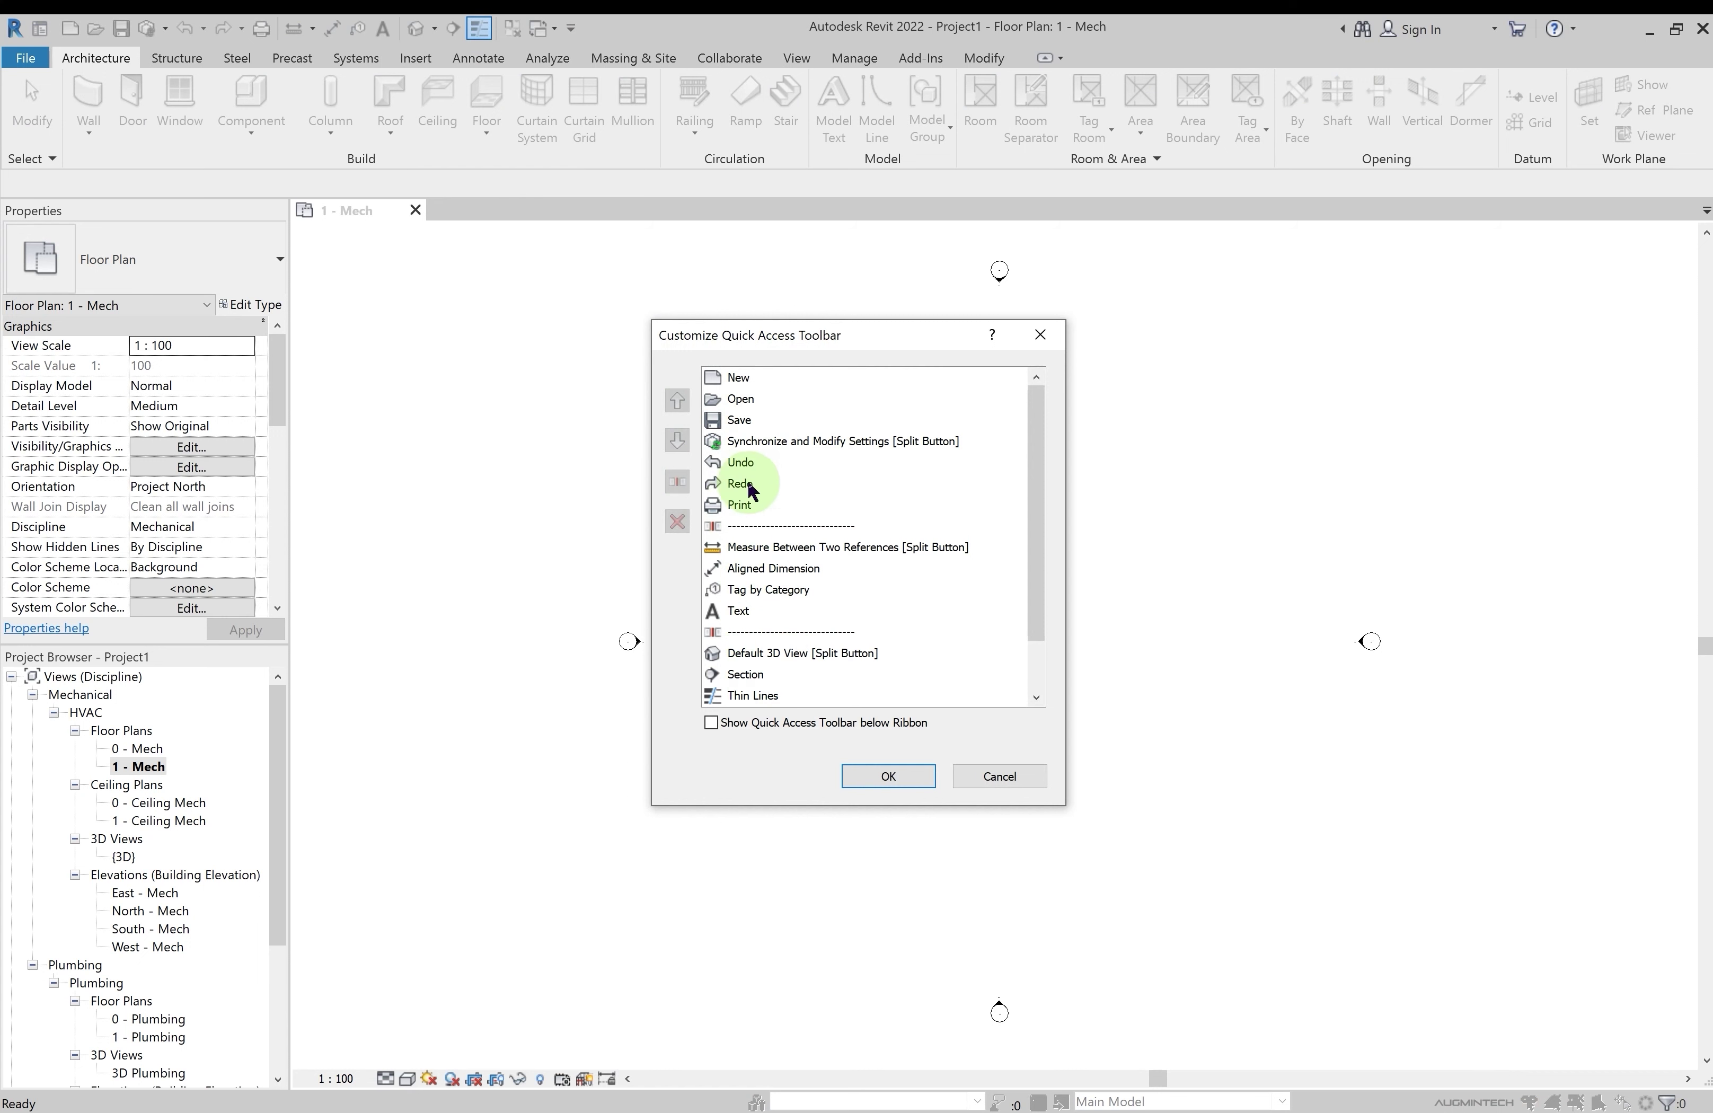
click(741, 504)
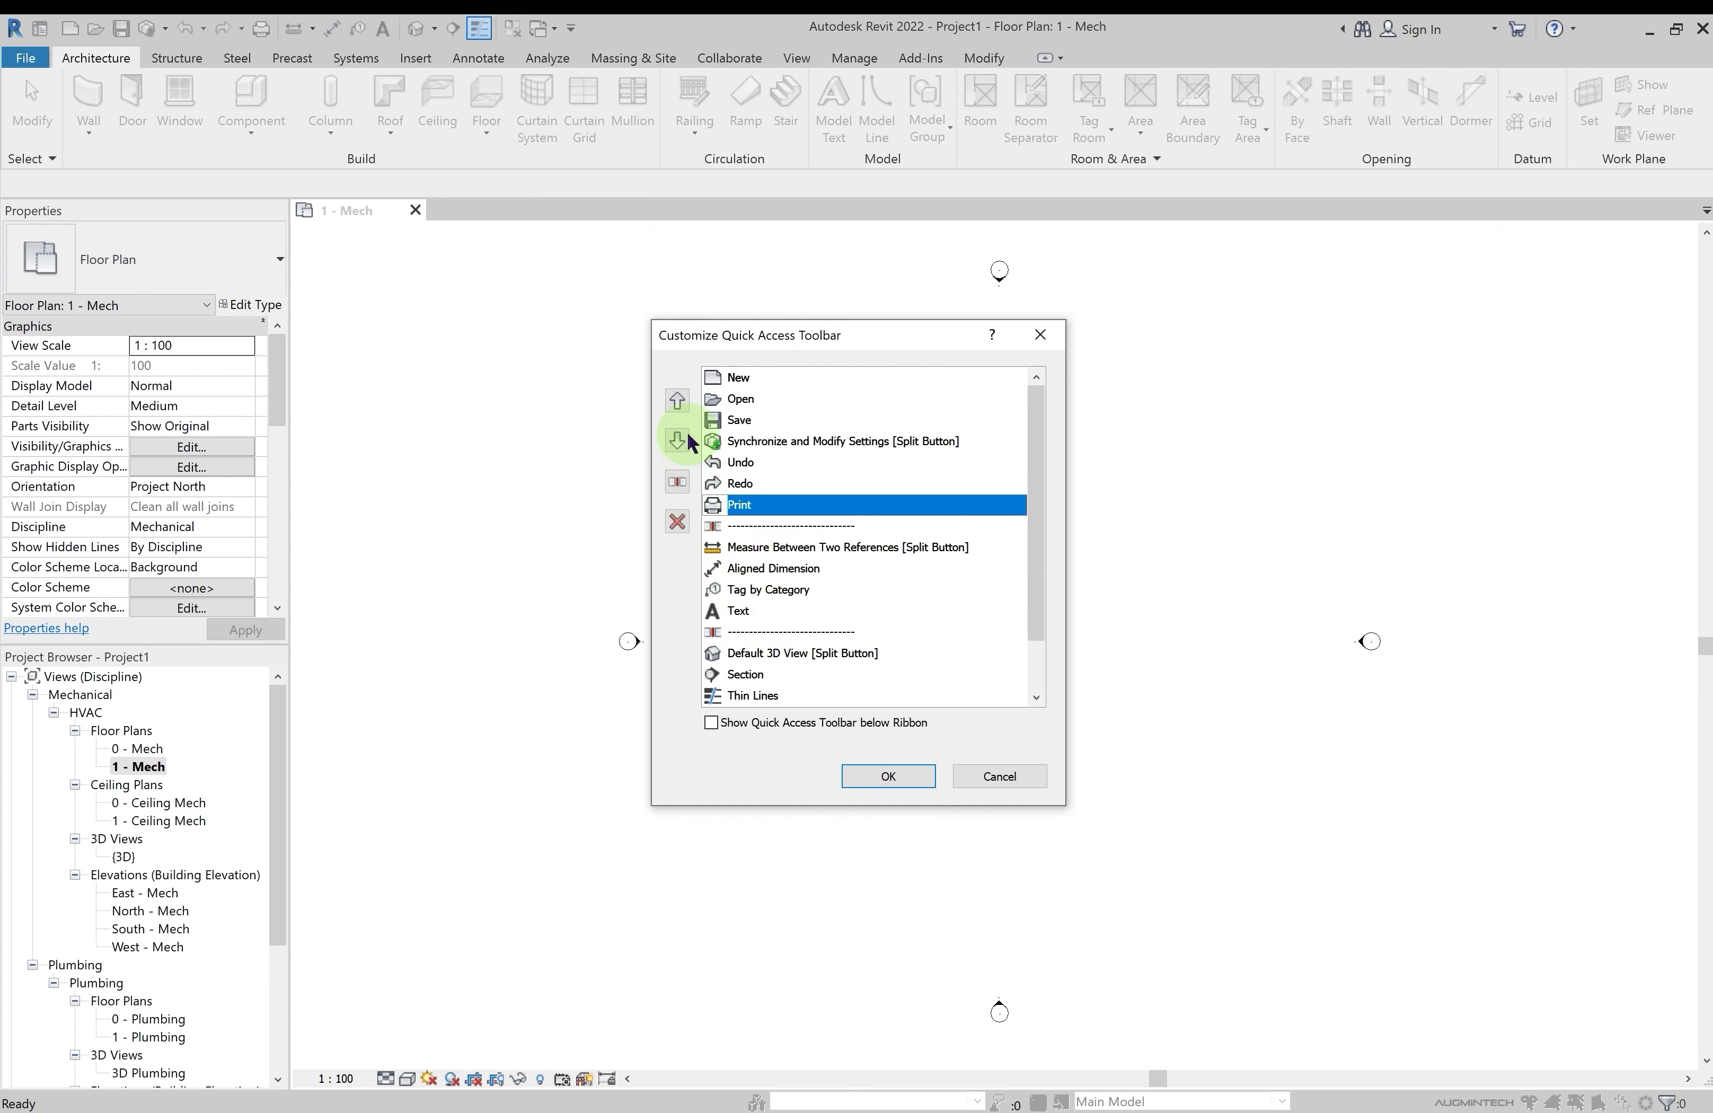
click(677, 399)
click(684, 441)
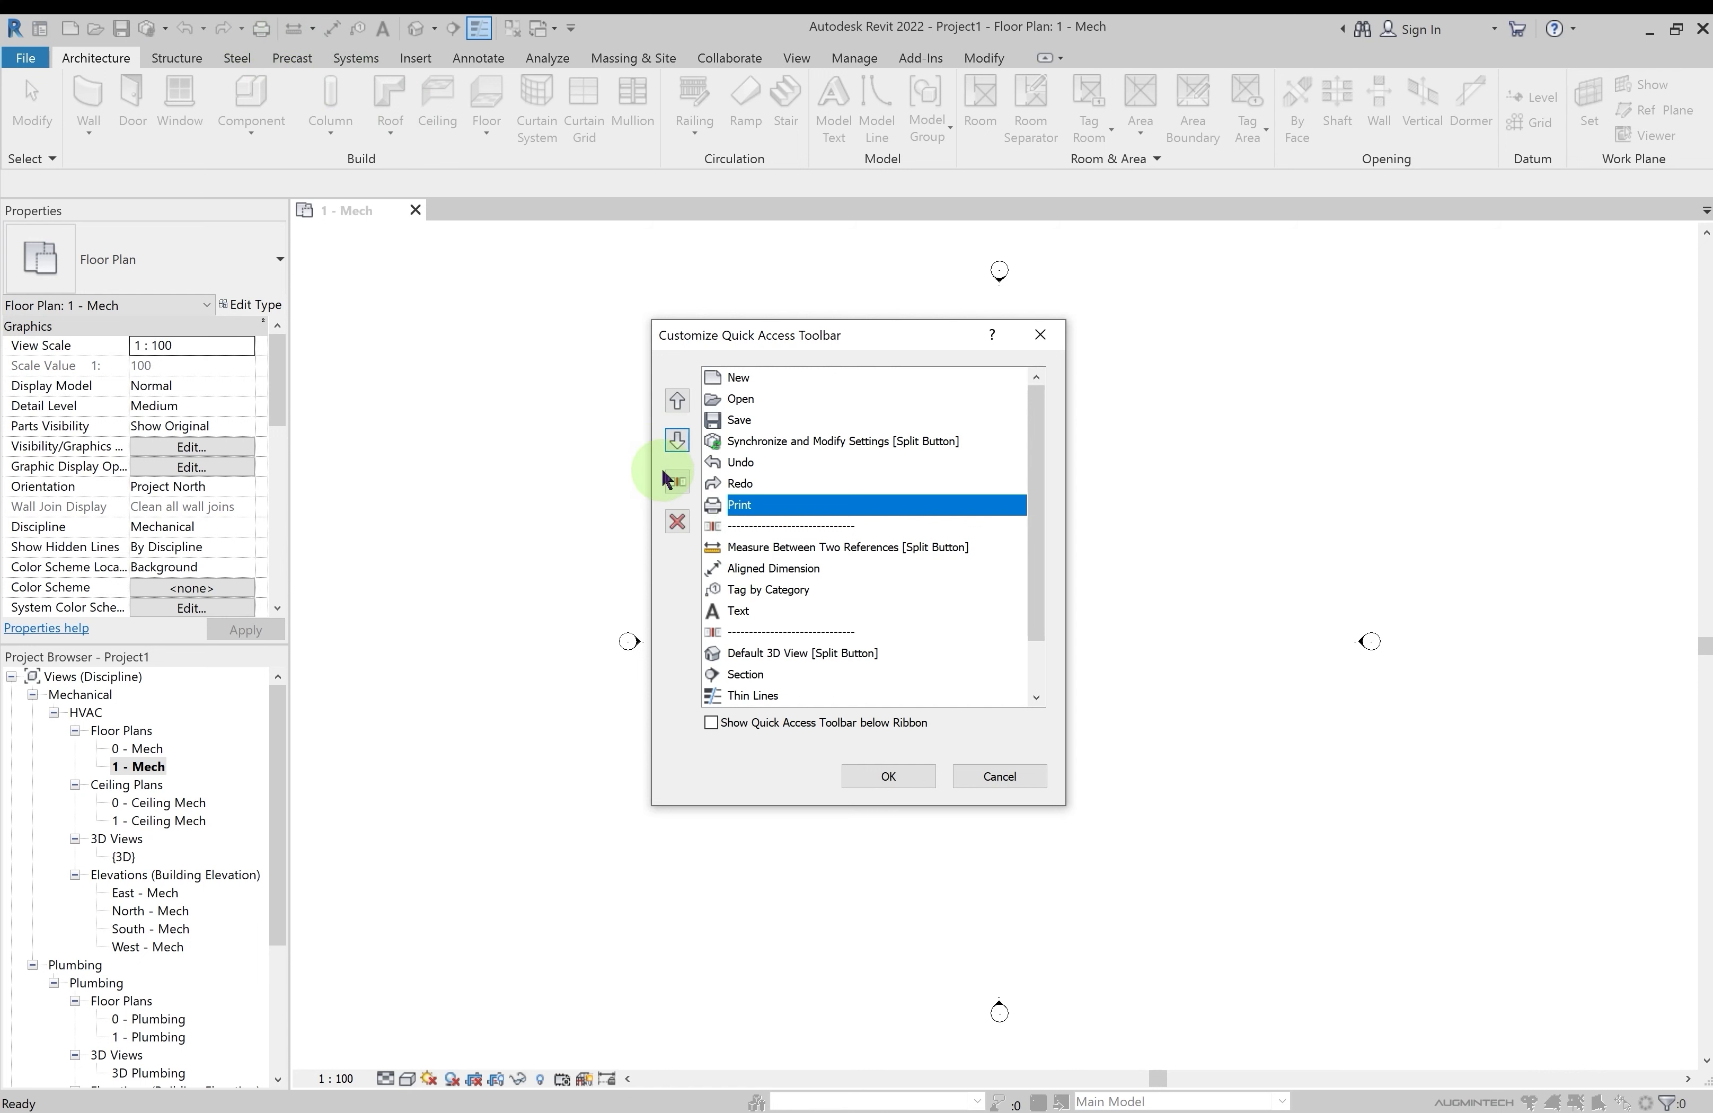
click(672, 490)
click(681, 529)
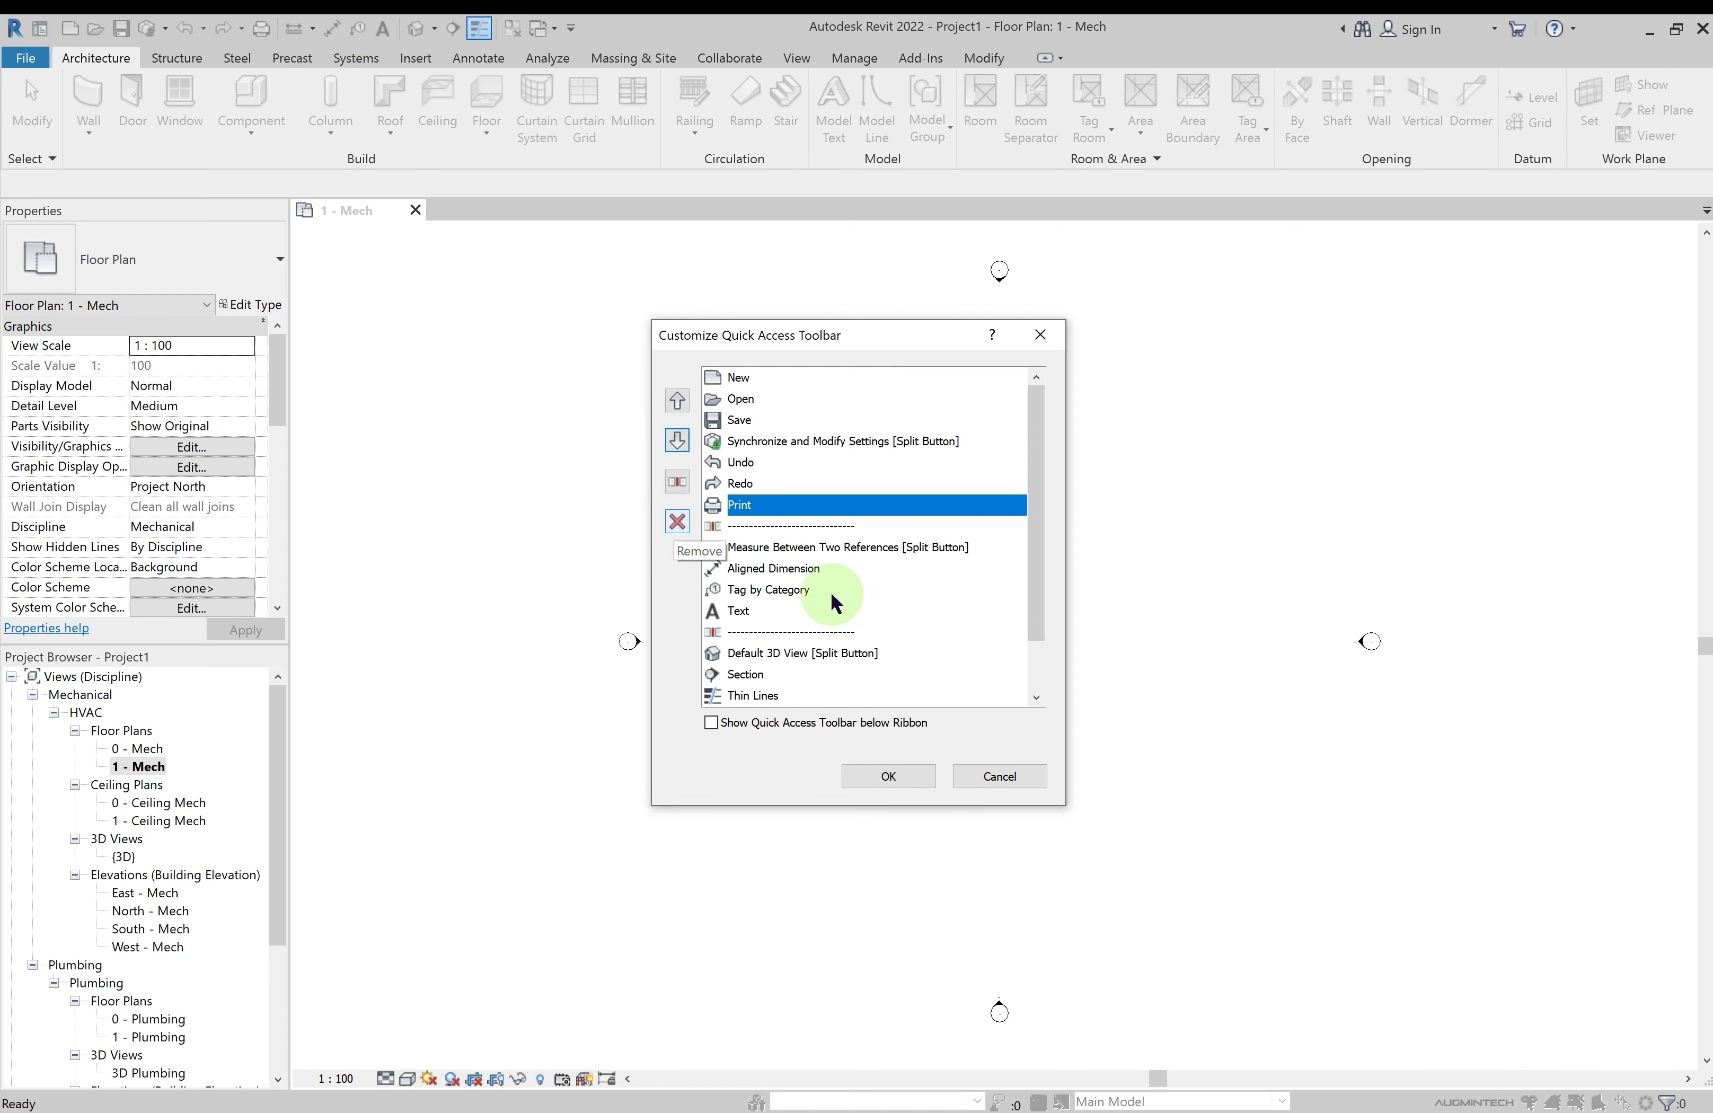
click(1000, 777)
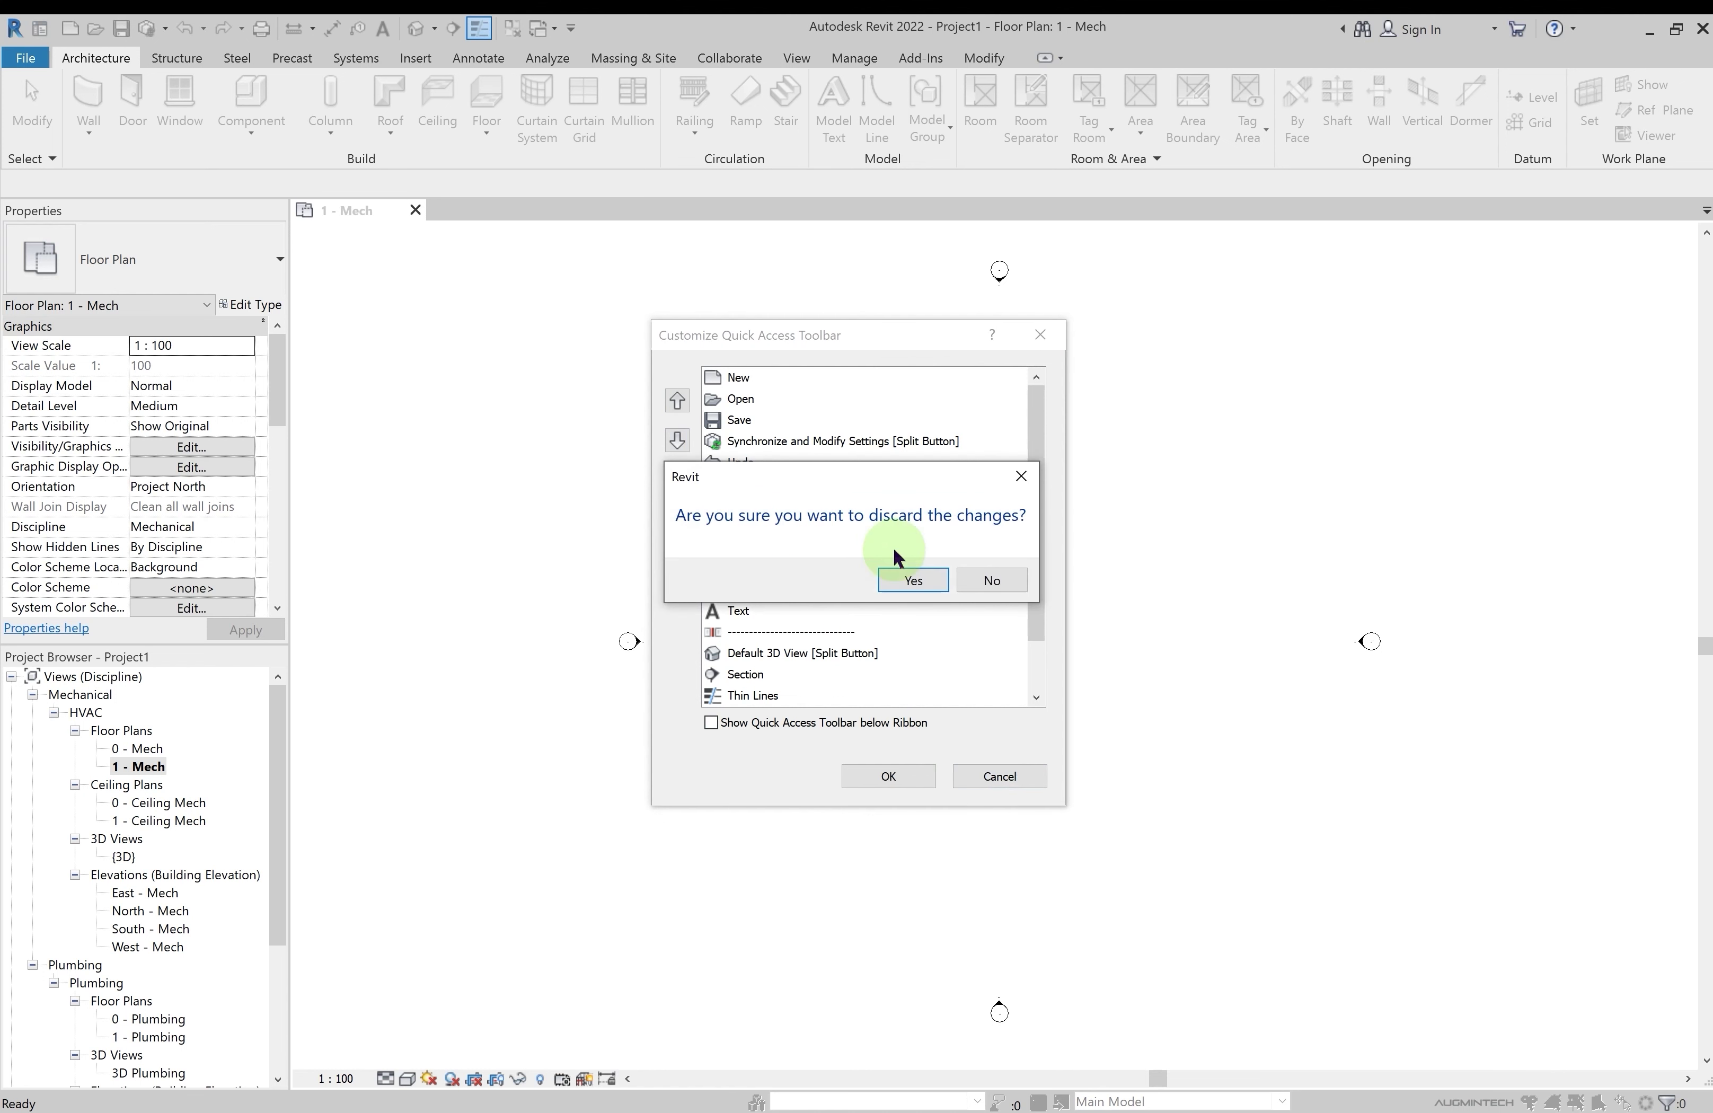
click(914, 581)
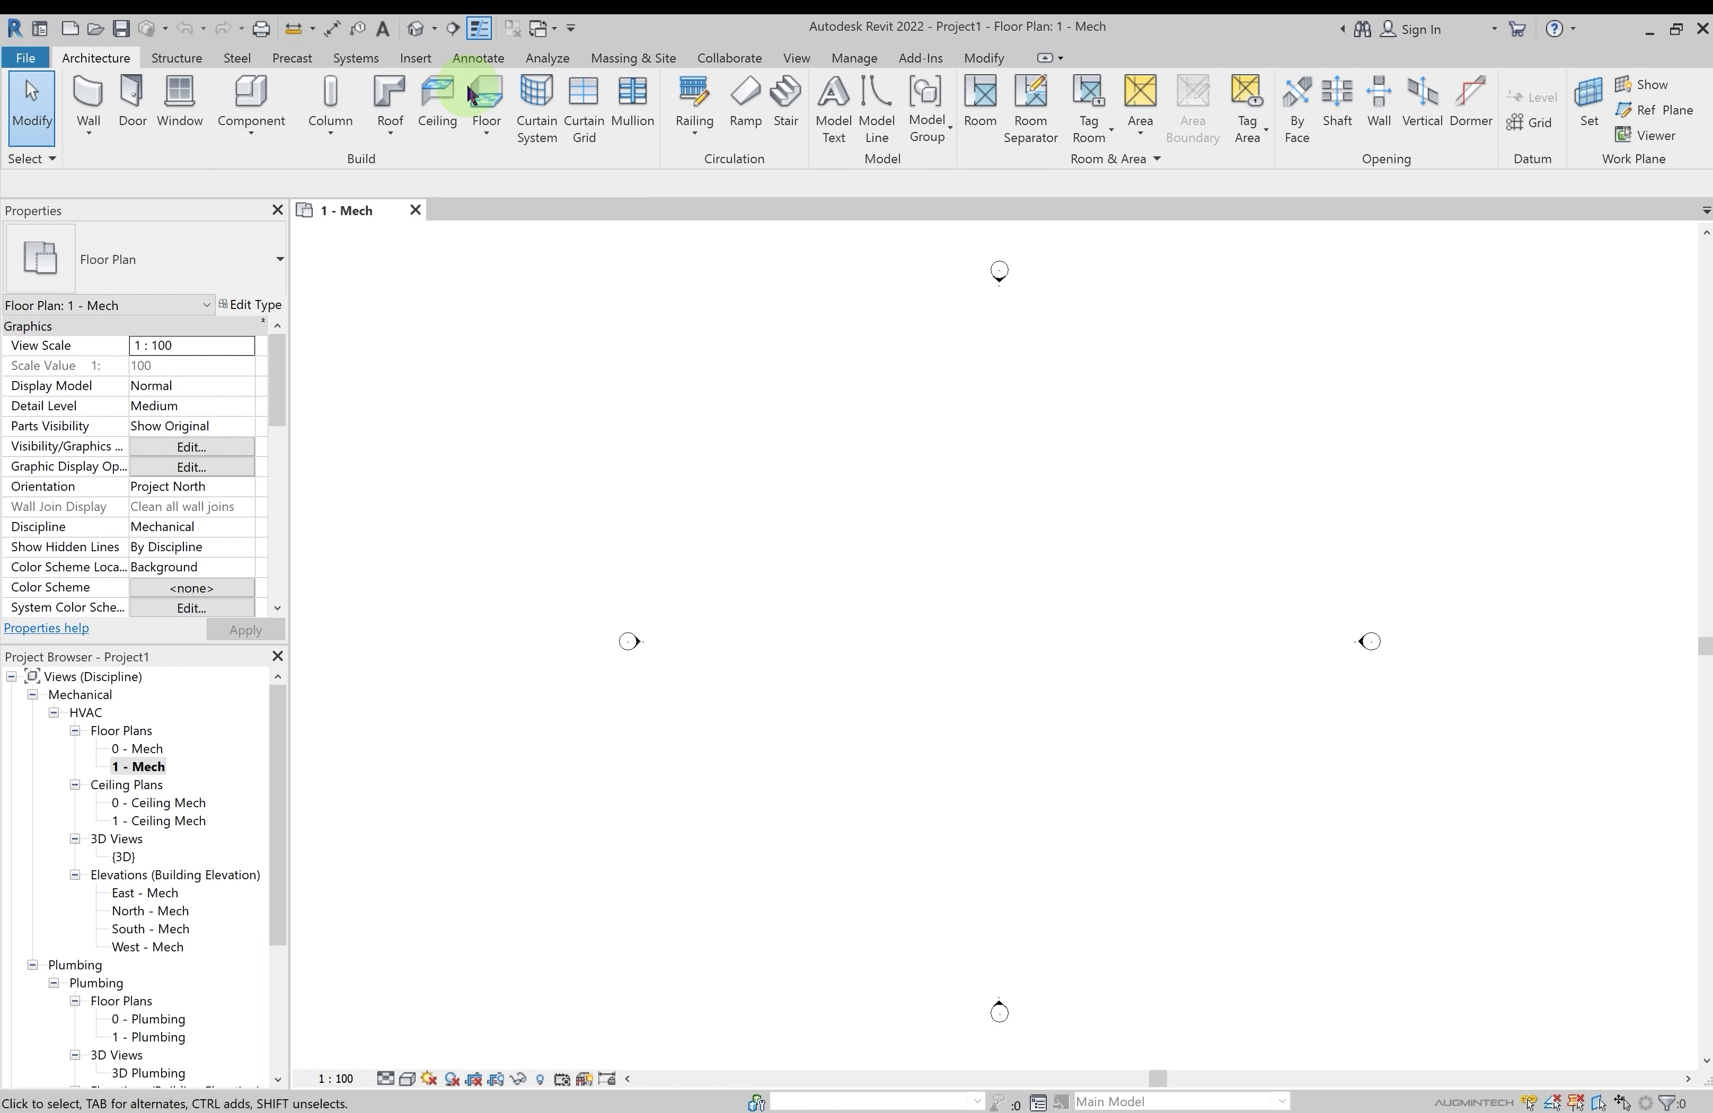
Show the Quick Access Toolbar below the ribbon
click(572, 29)
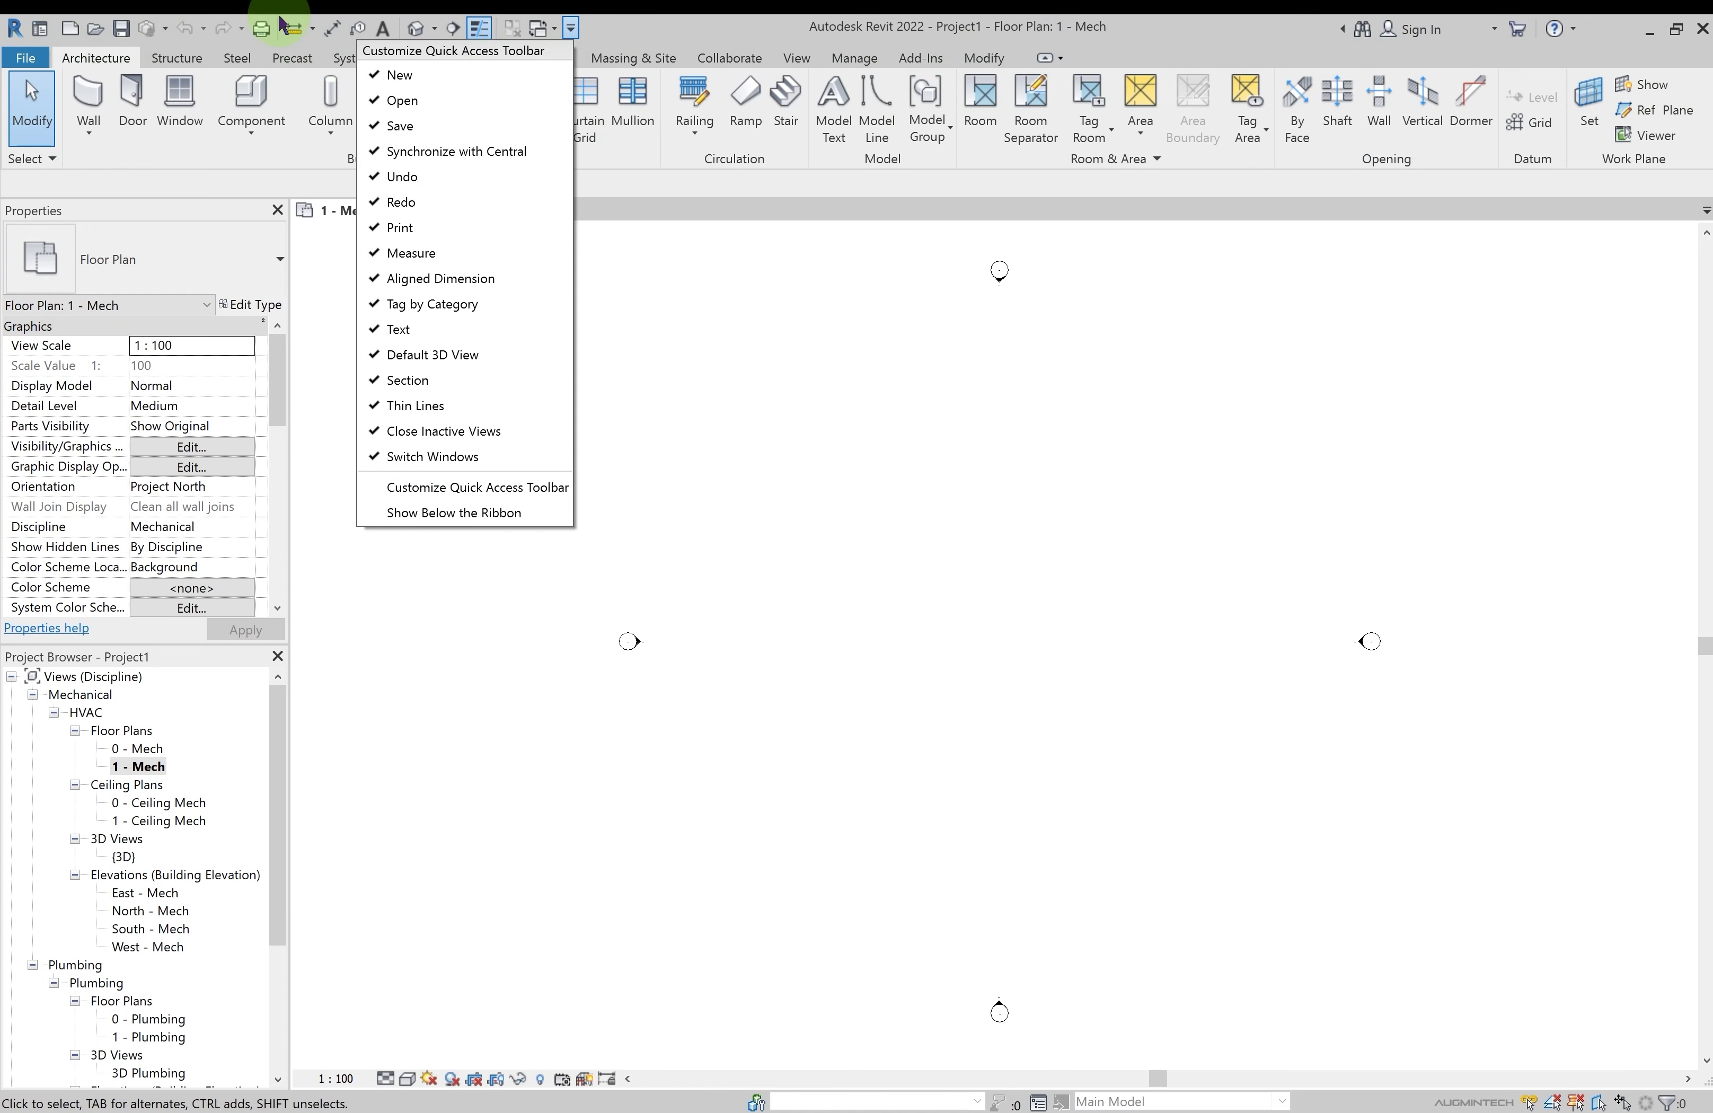
click(447, 515)
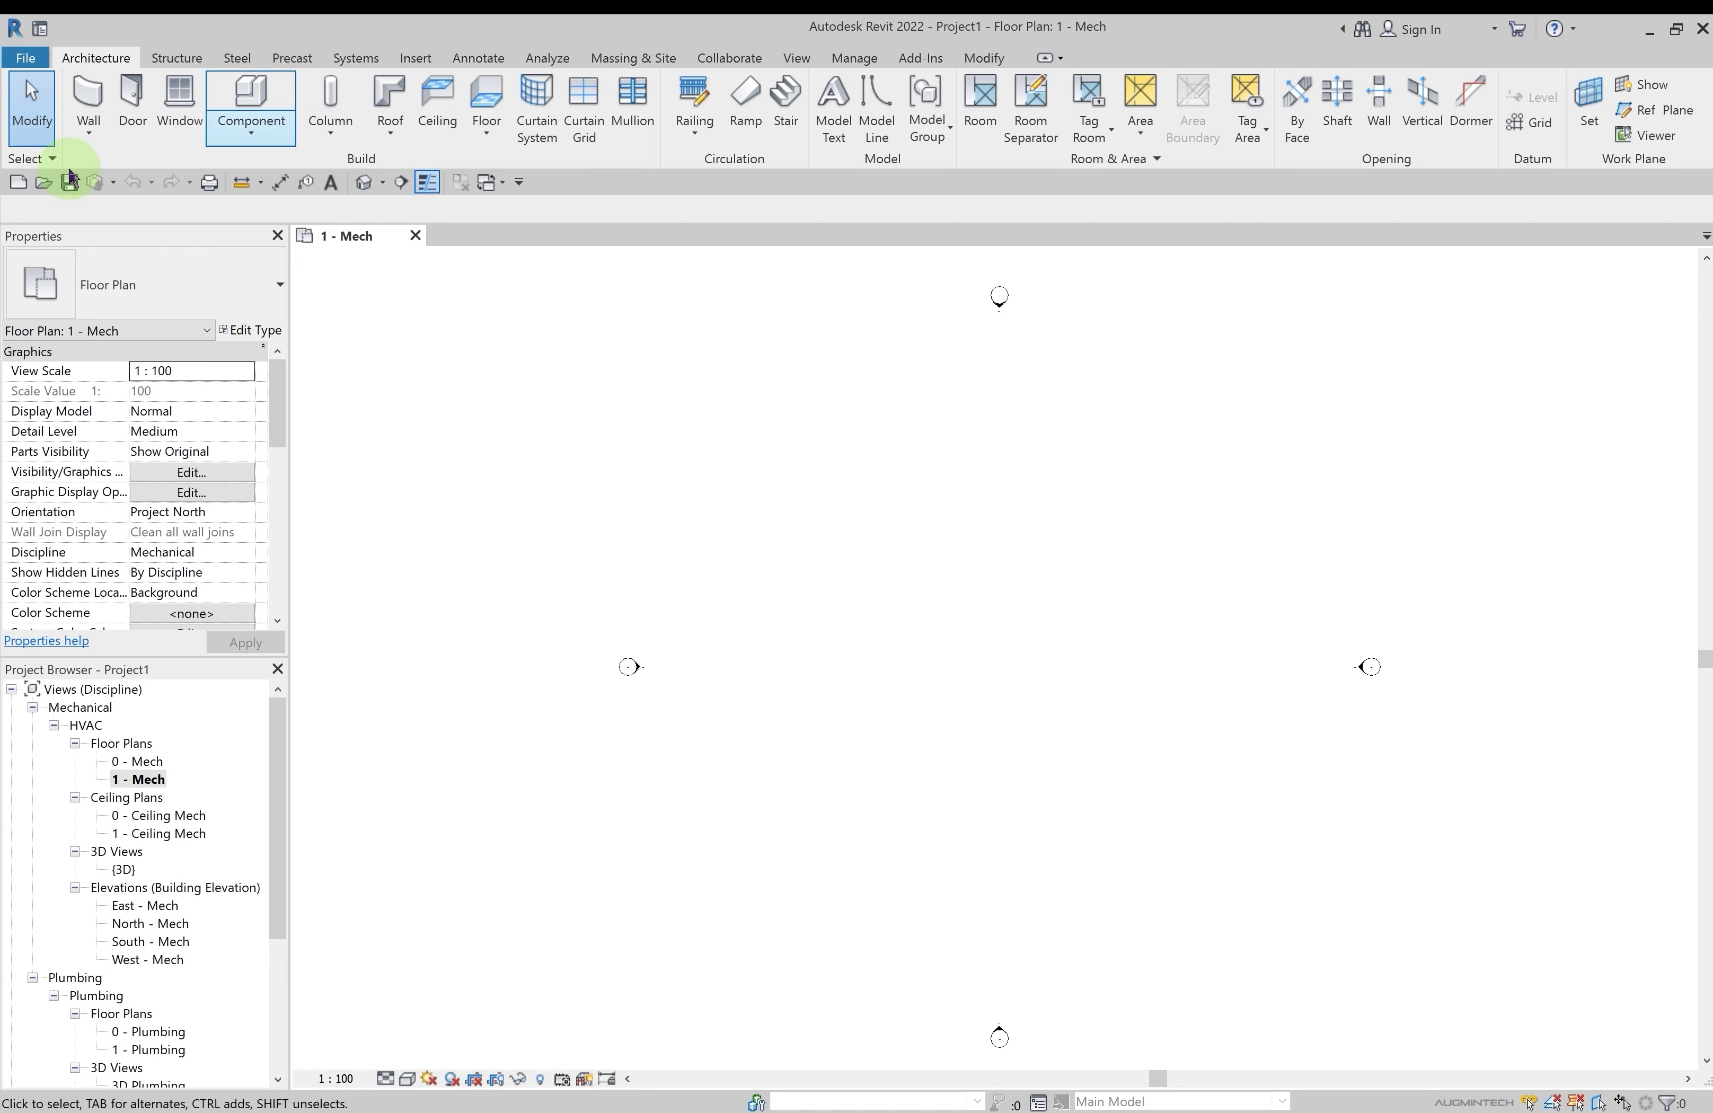
Show the Quick Access Toolbar above the ribbon again
click(520, 183)
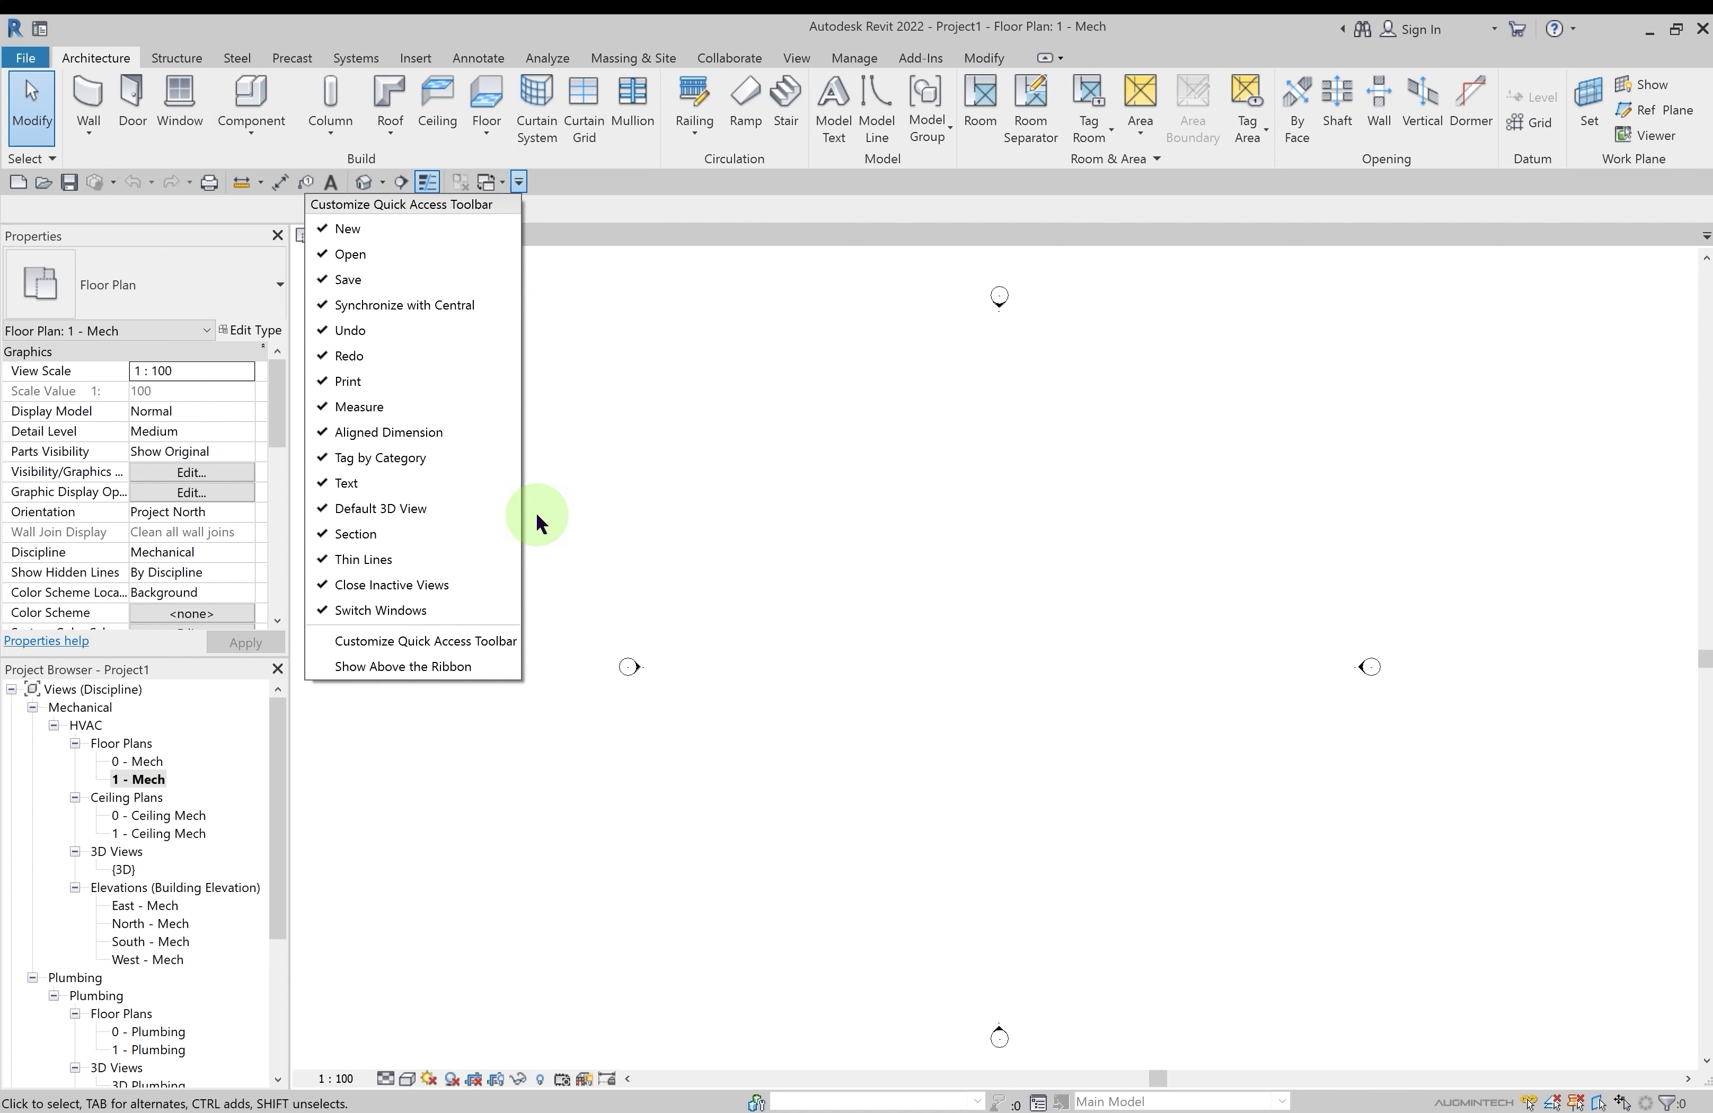
click(423, 666)
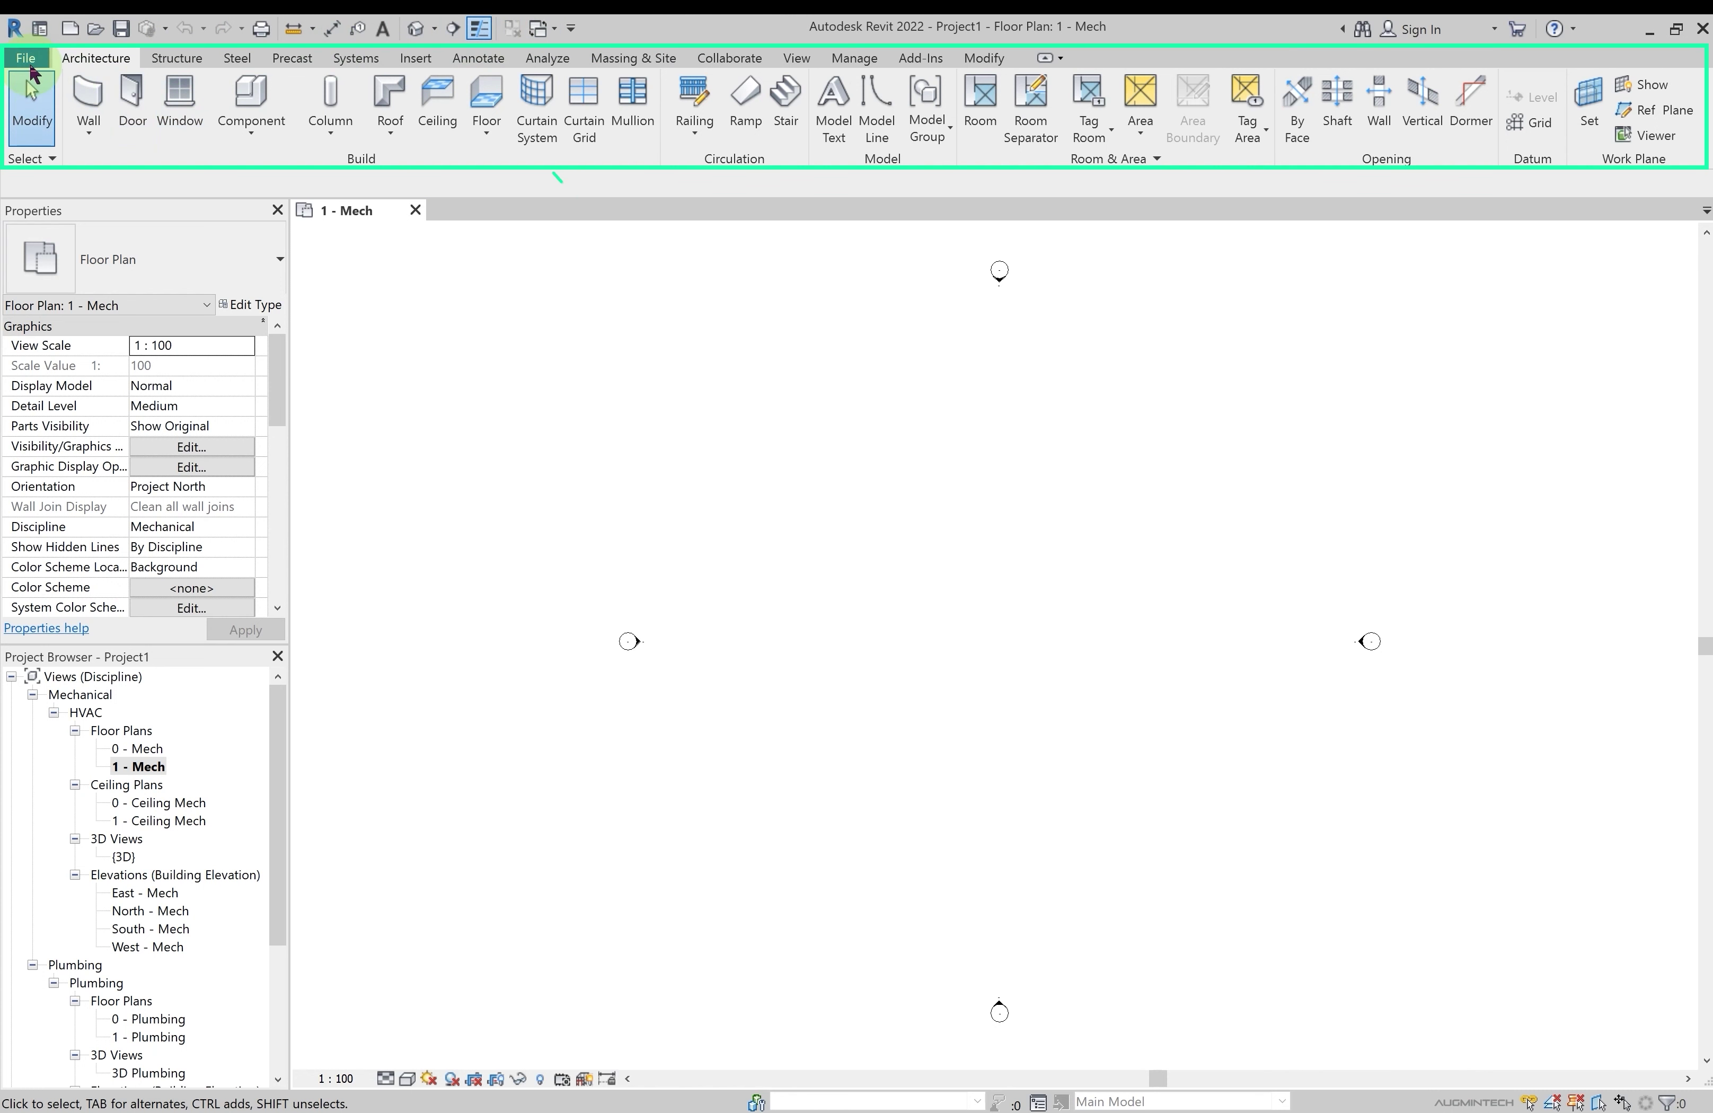
Examine the file commands for creating, opening, saving and exporting a project, closing the Open dialog without choosing a file
click(26, 59)
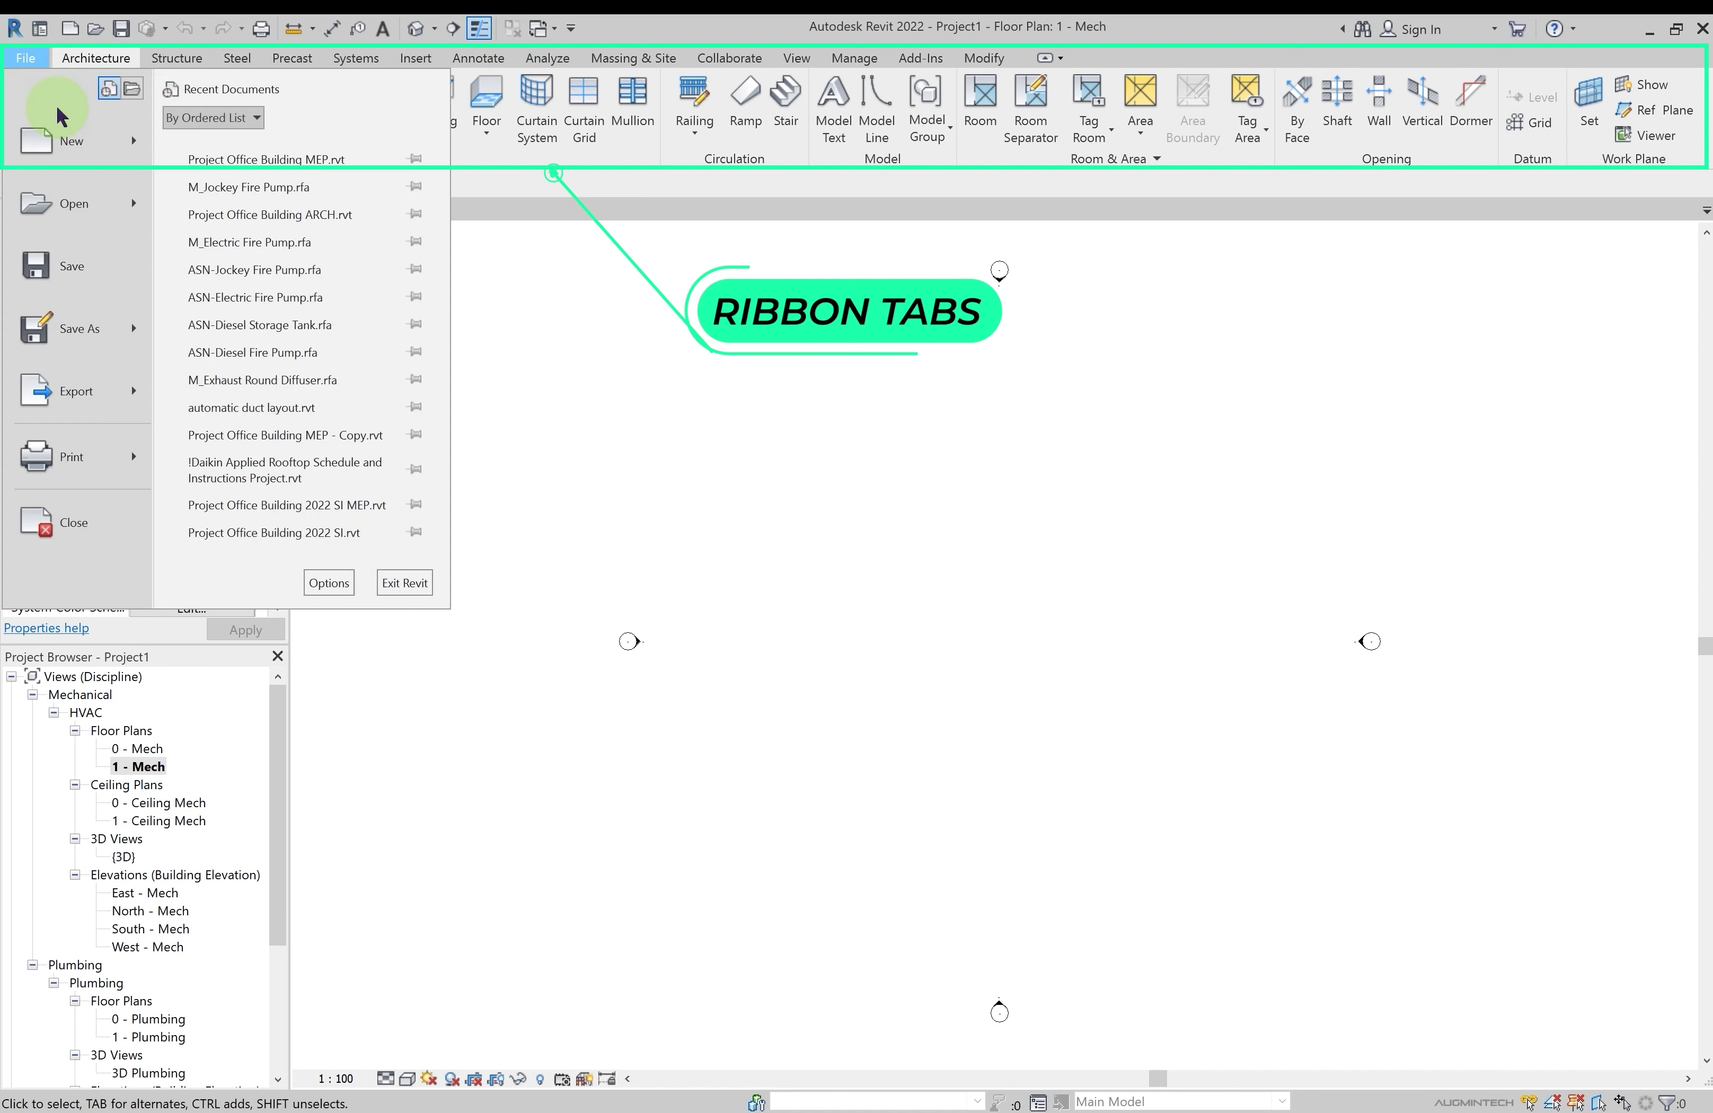
click(26, 59)
click(26, 60)
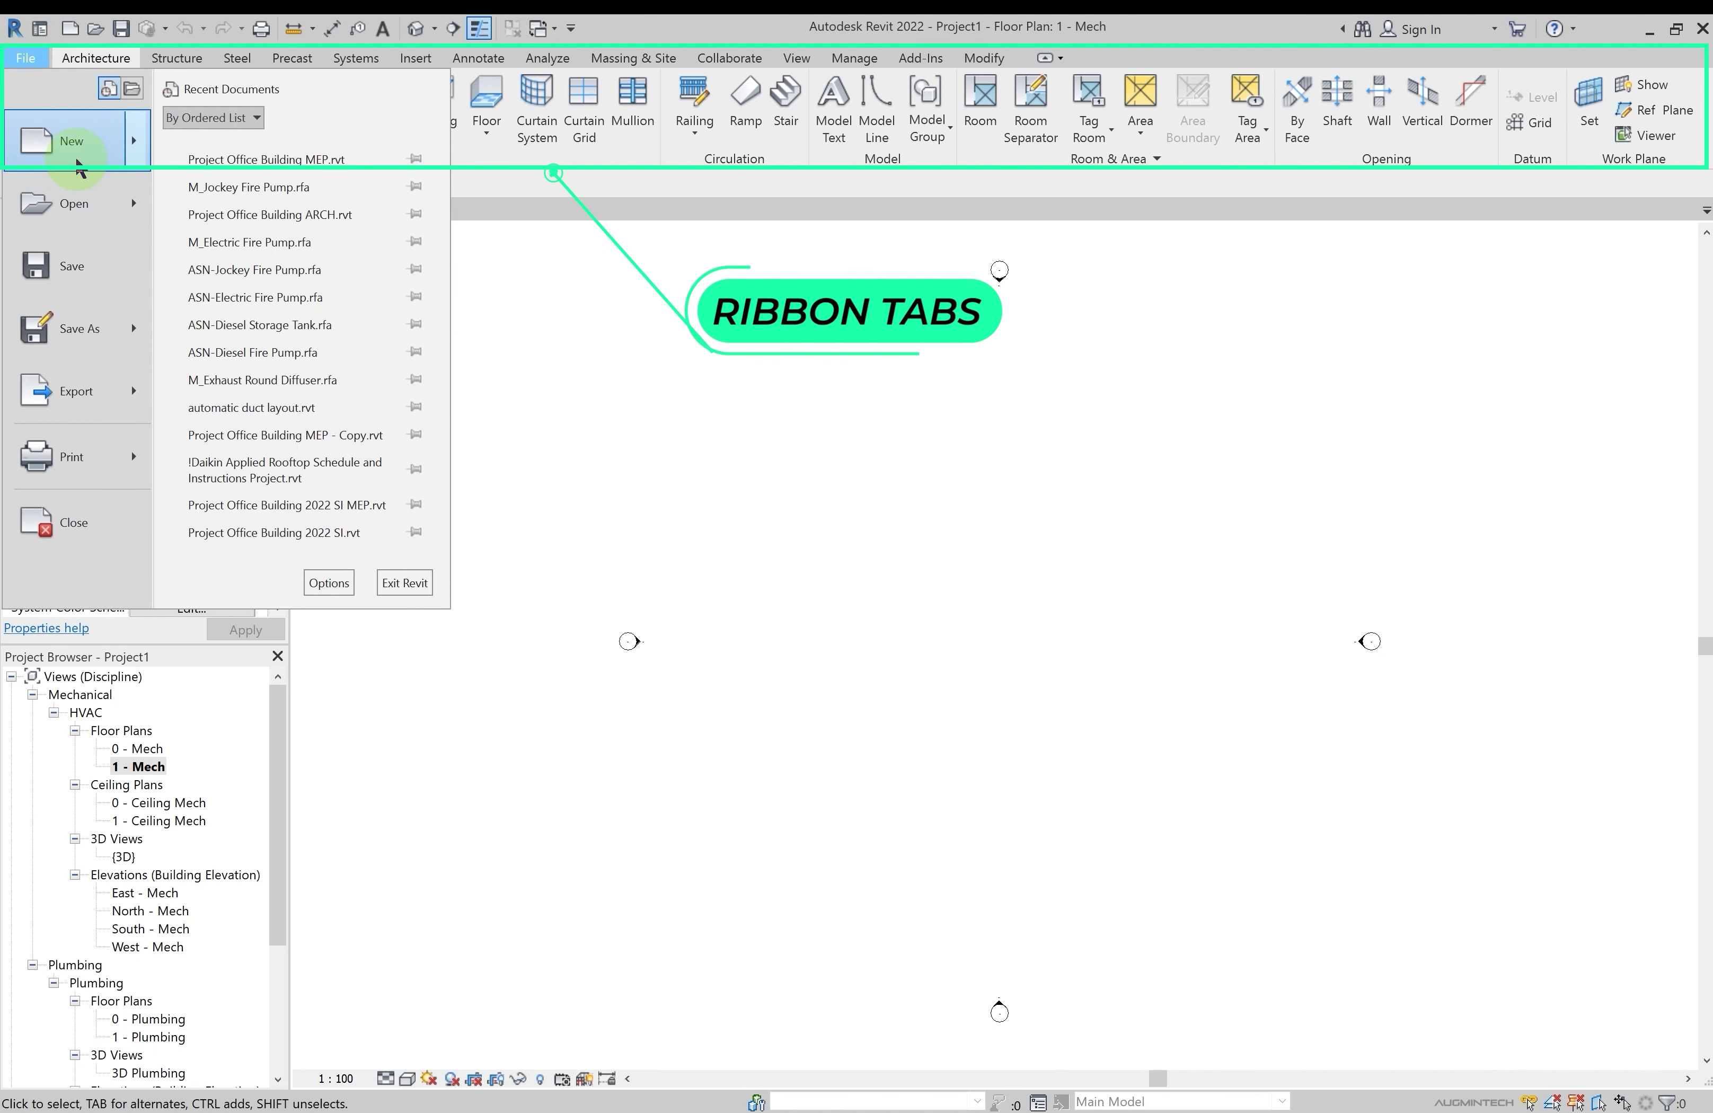
mouse_move(77, 165)
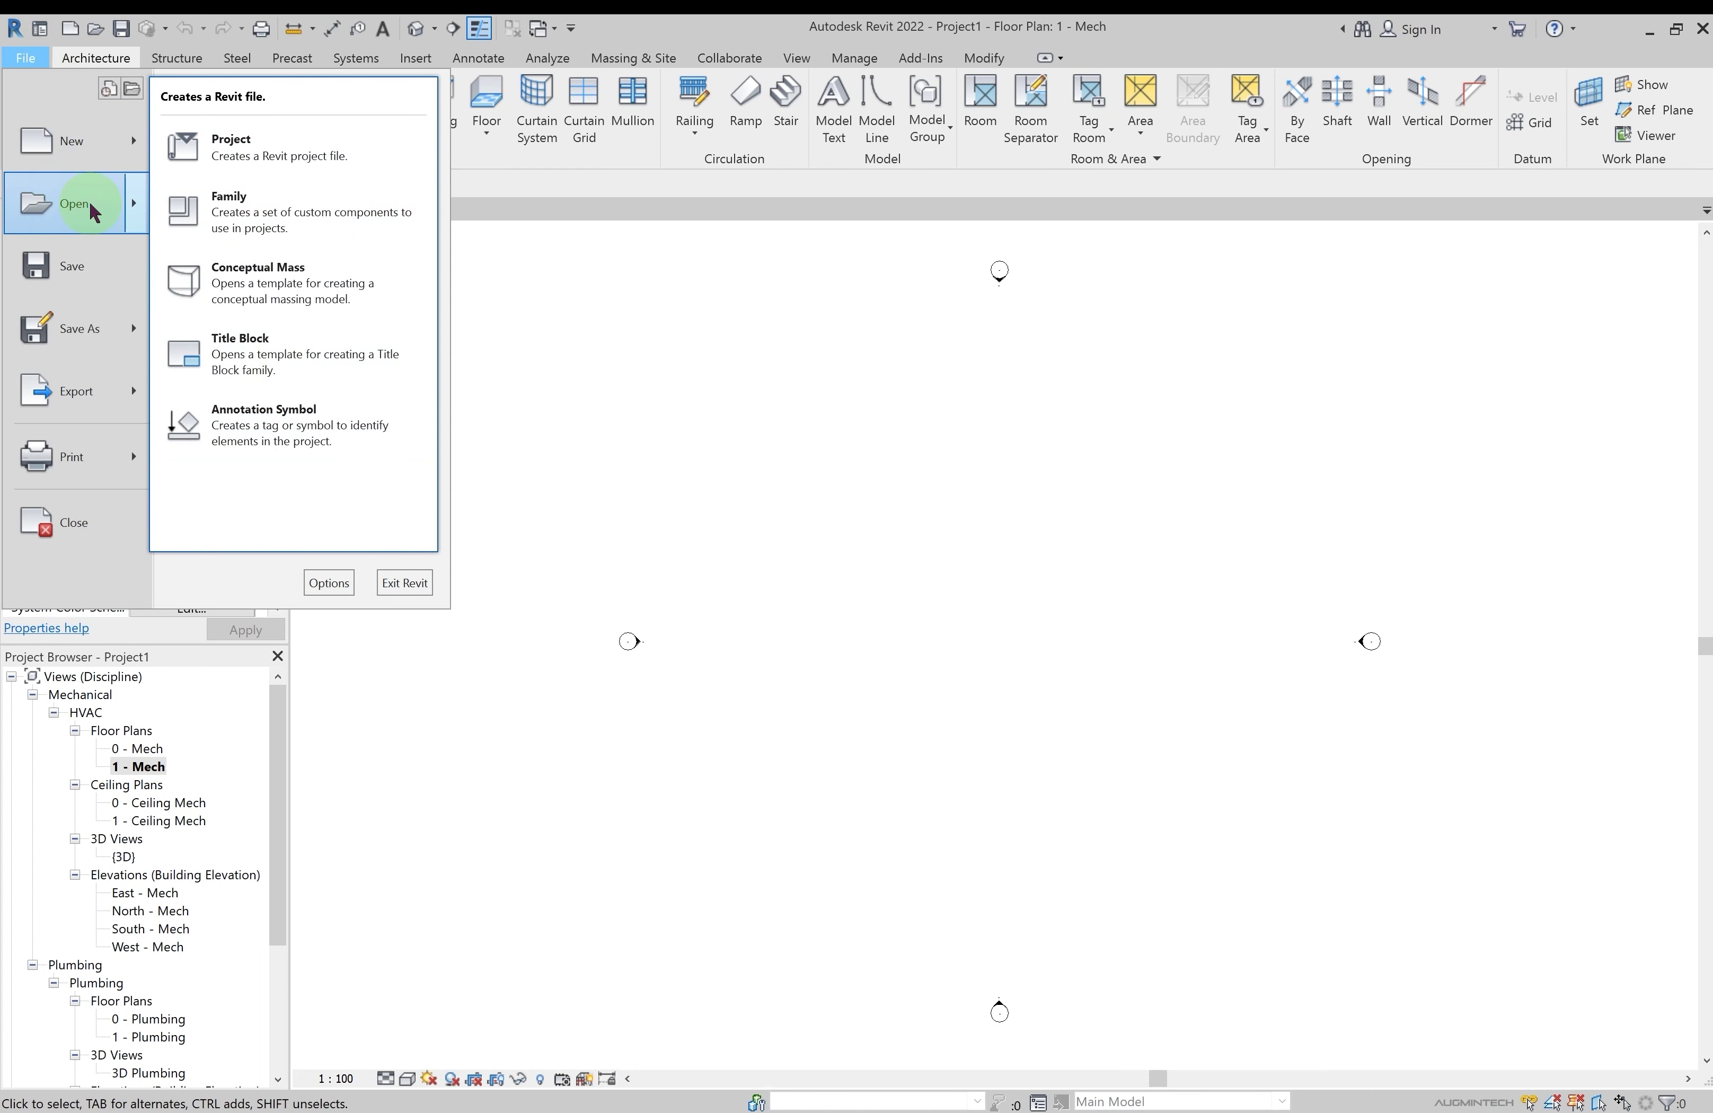
key(Escape)
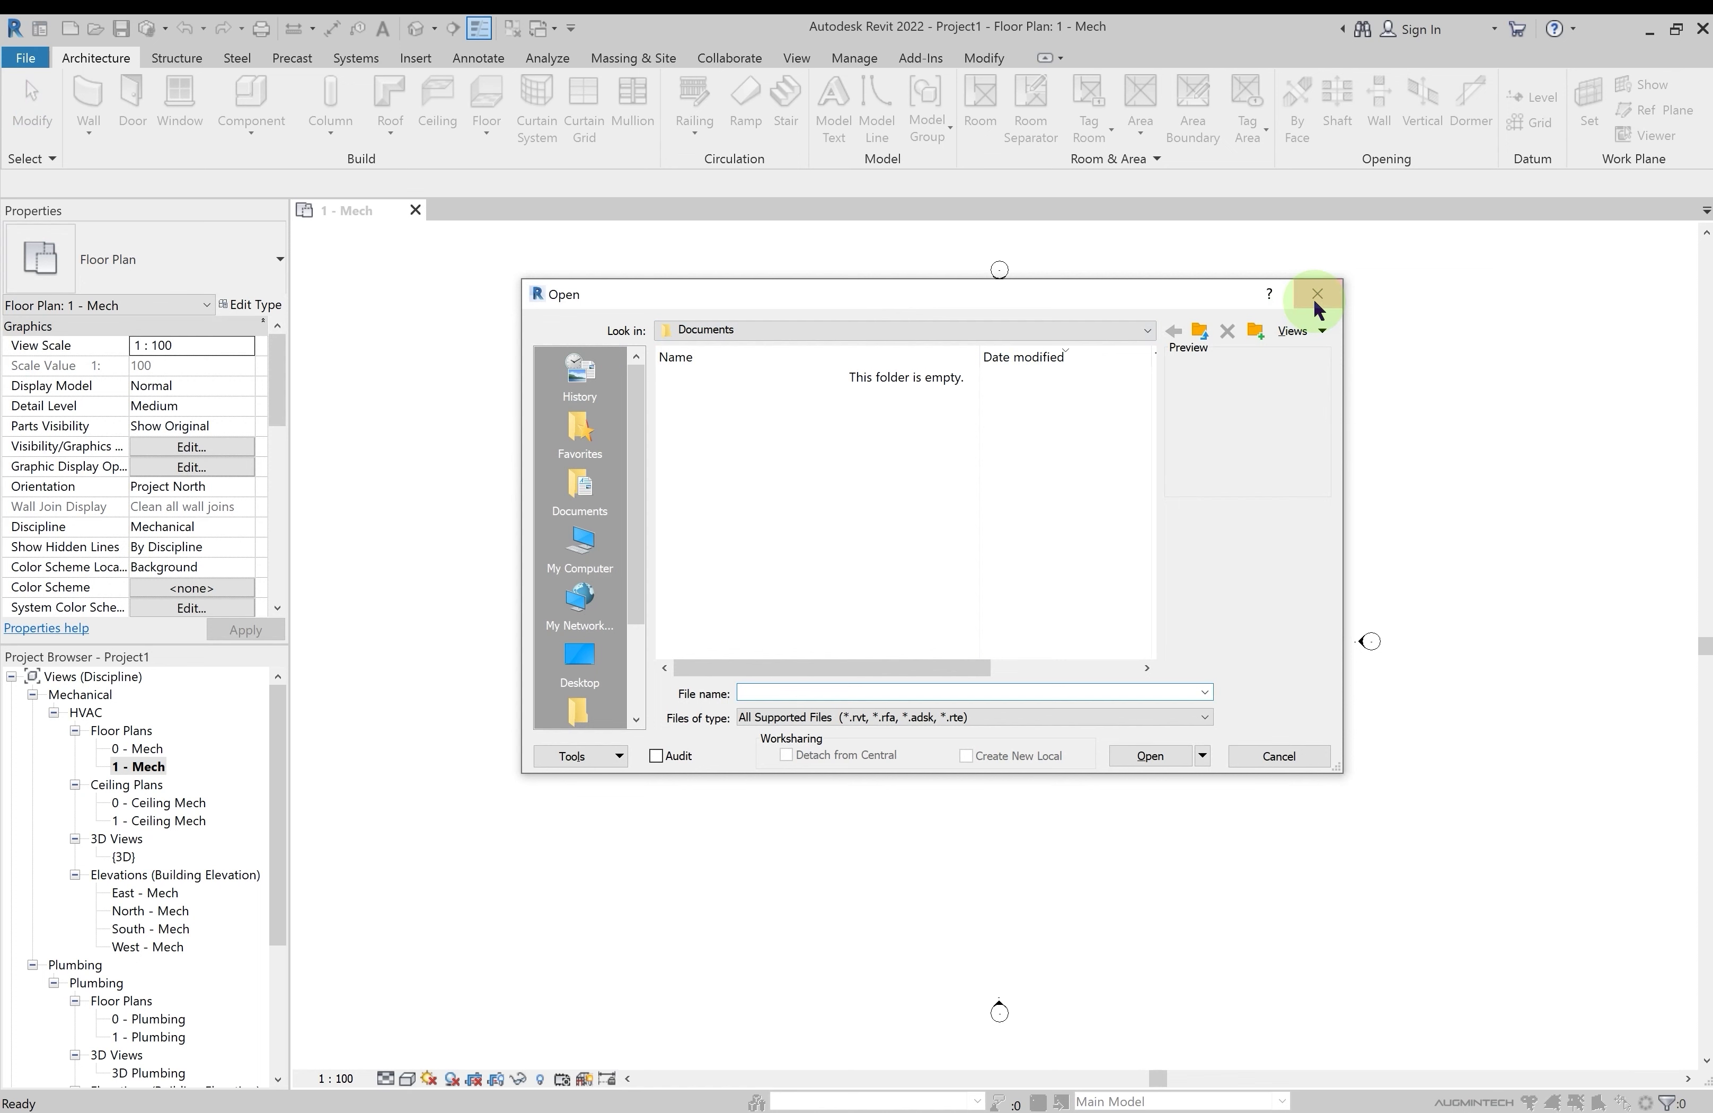
click(1314, 307)
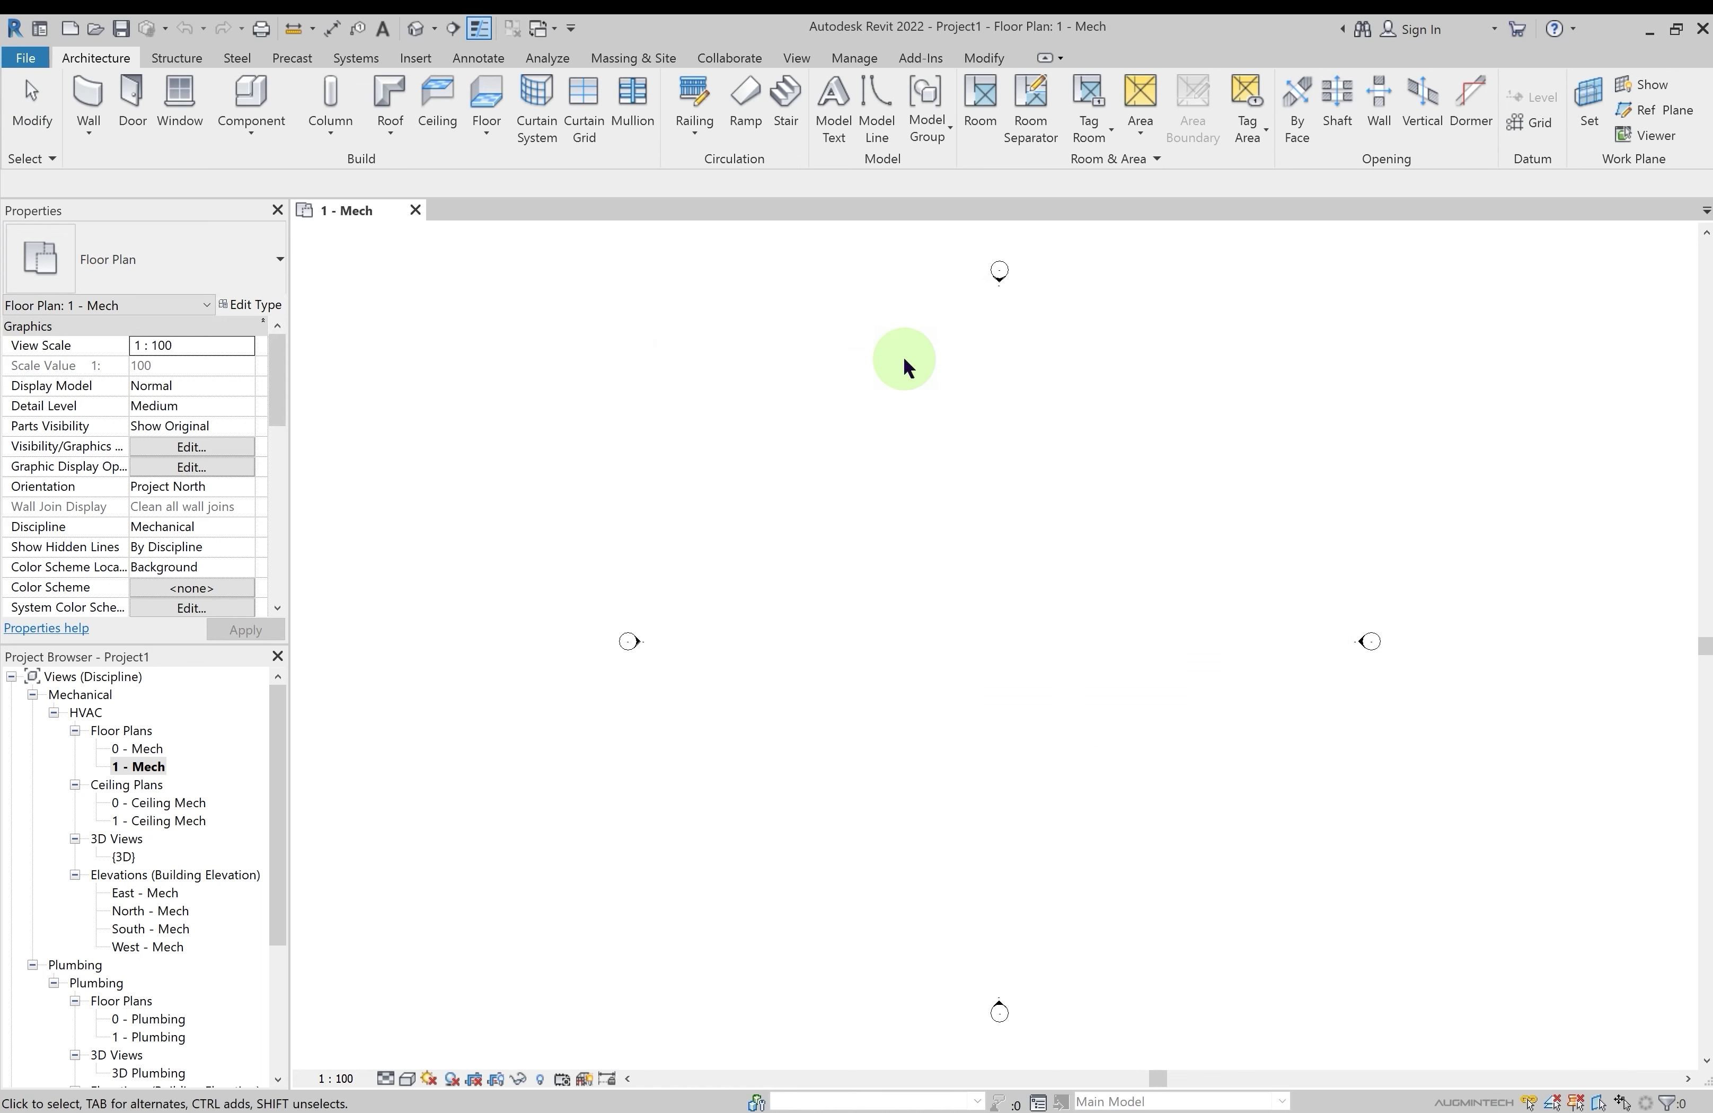
key(alt+f)
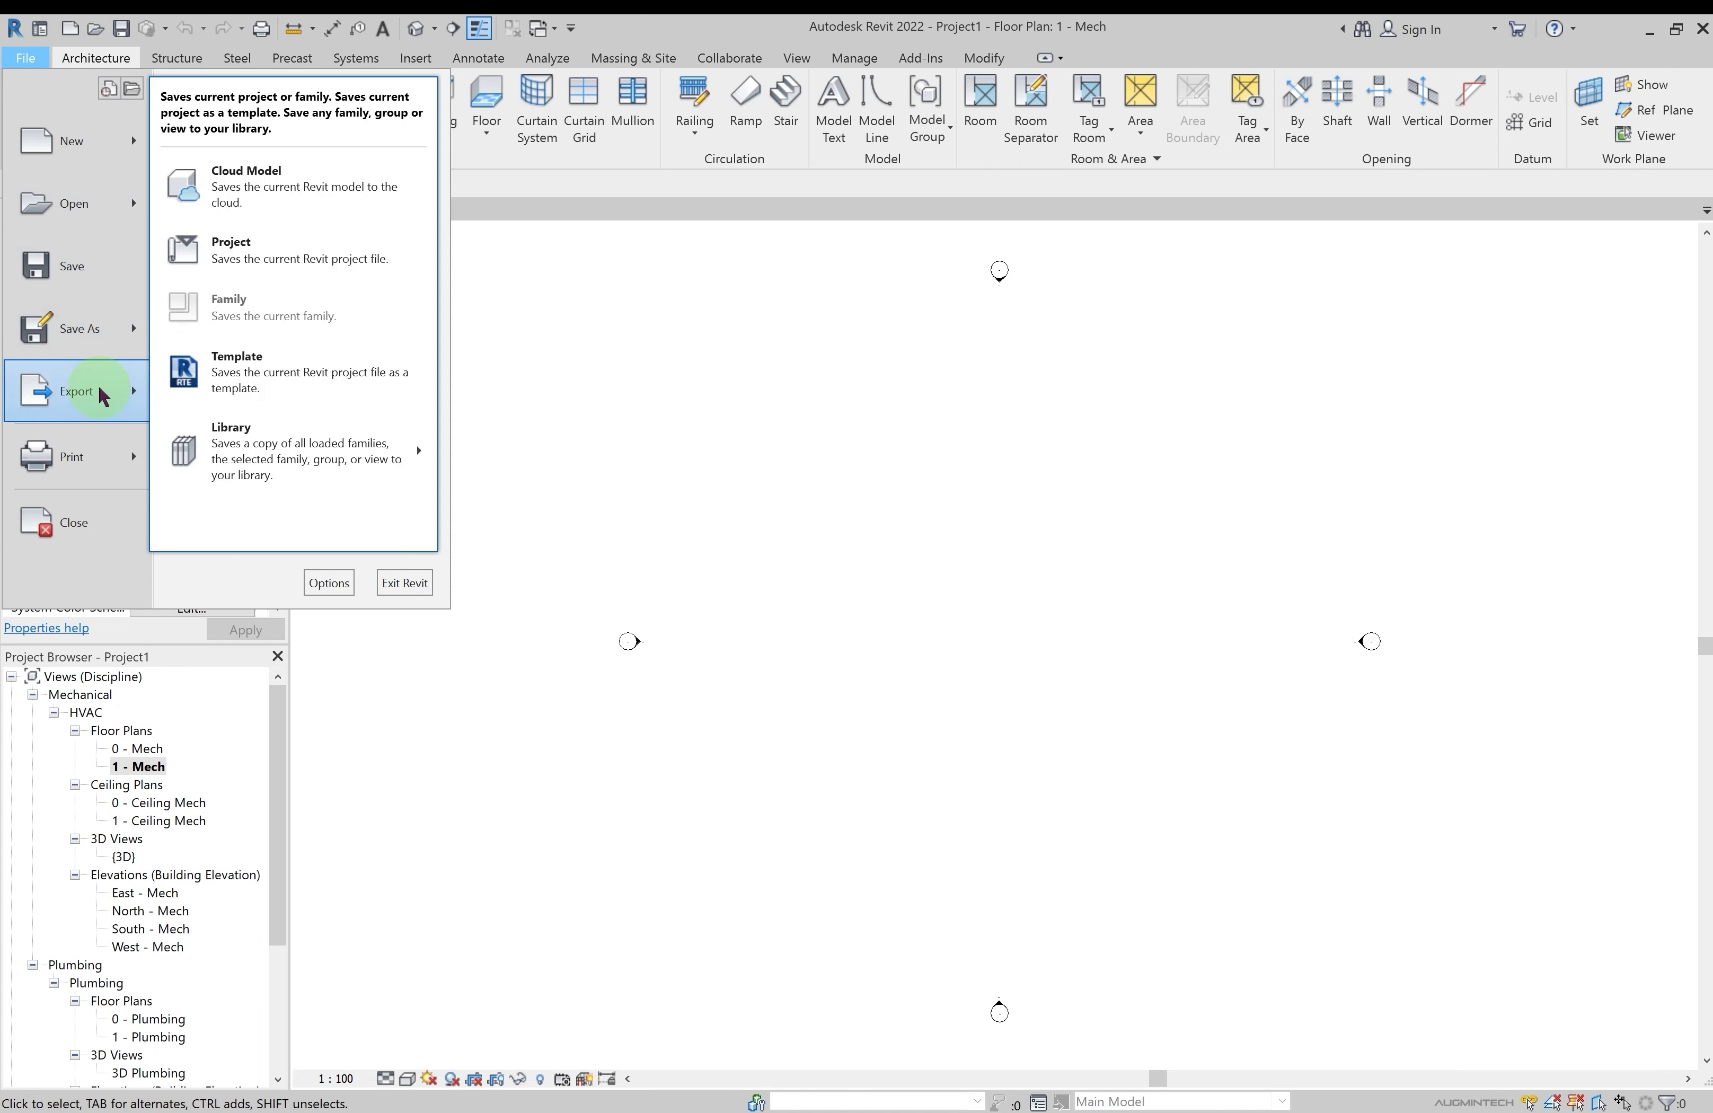
mouse_move(93, 396)
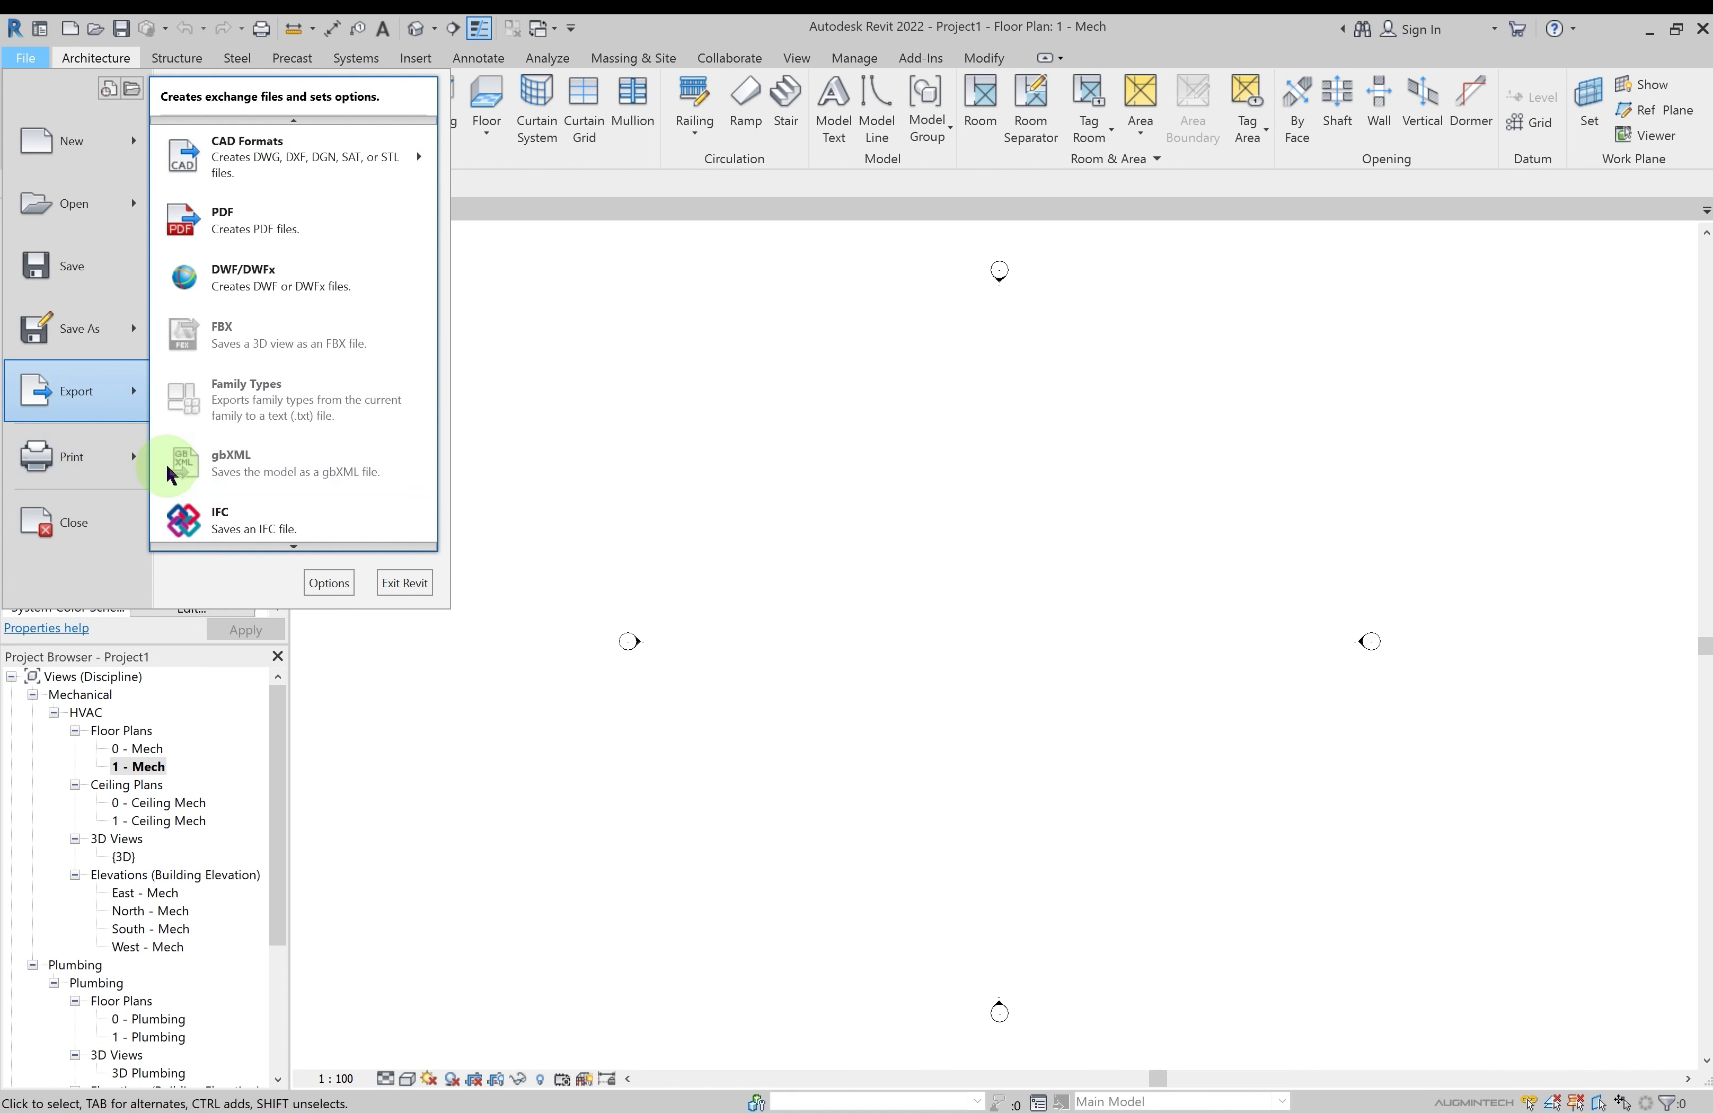
click(637, 448)
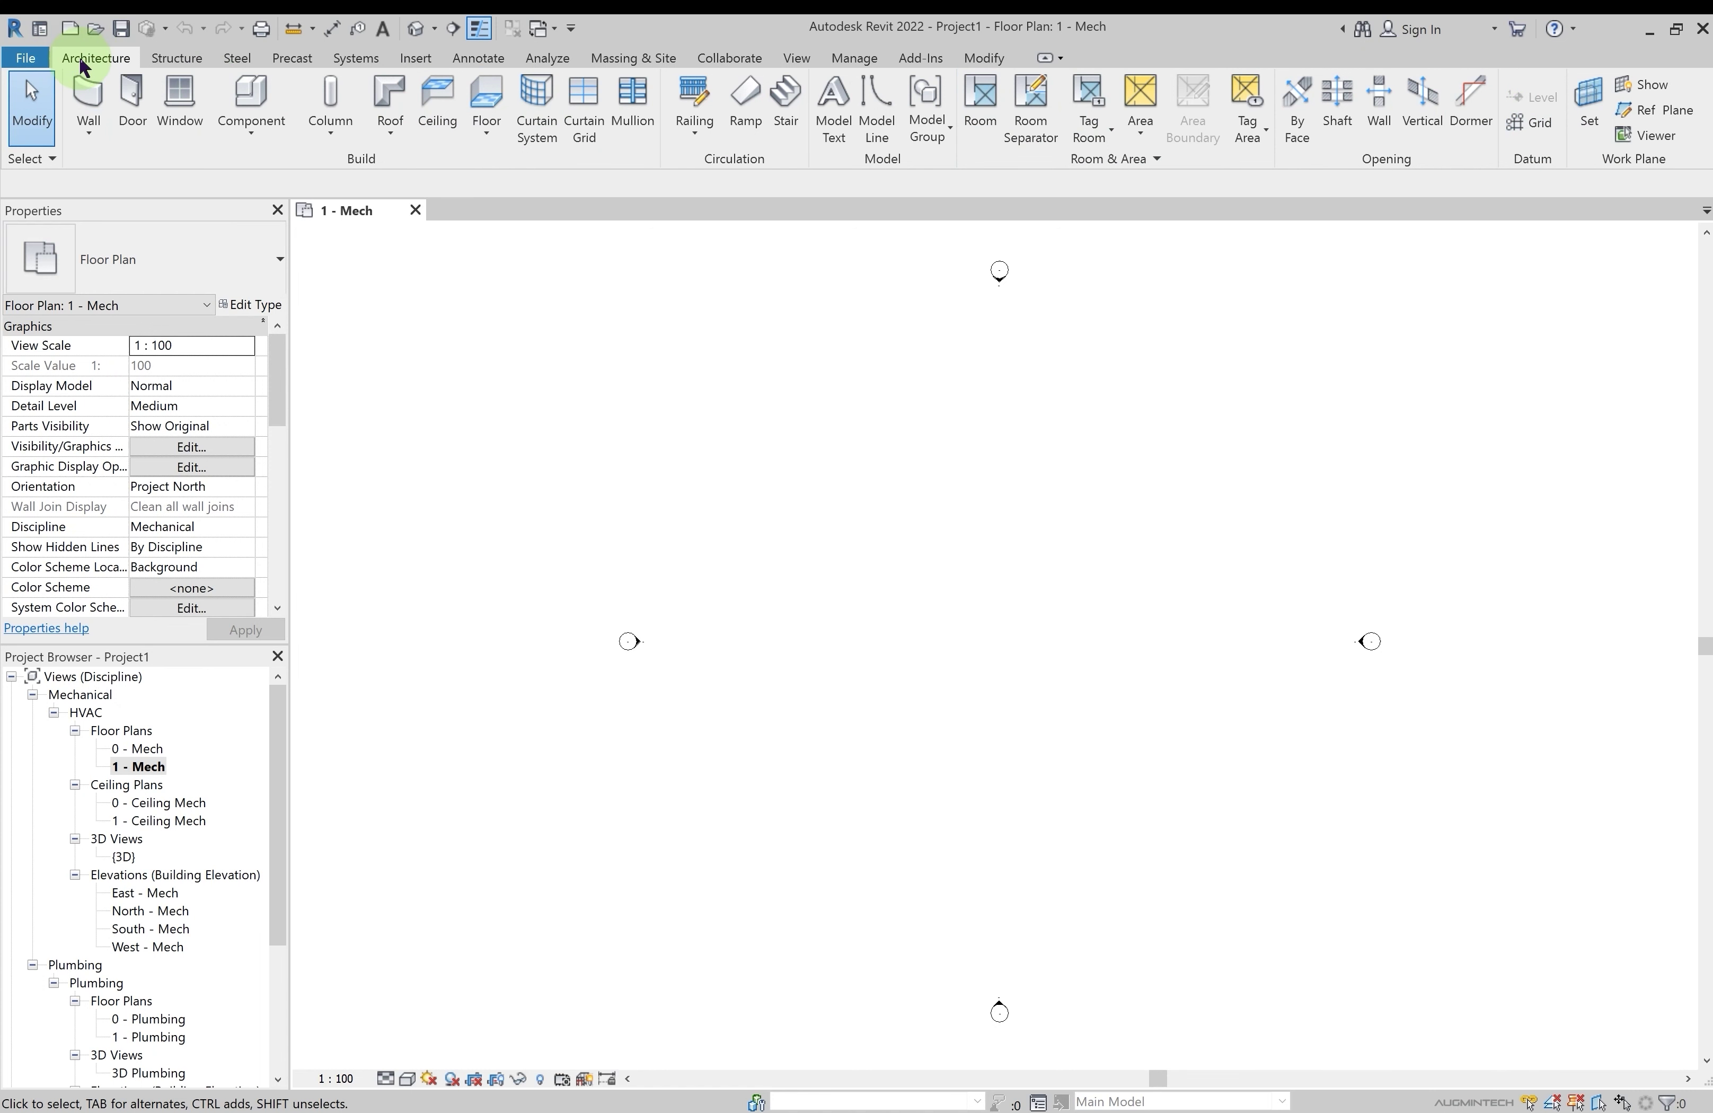
Review the available Structure, Steel and Precast tools
click(170, 62)
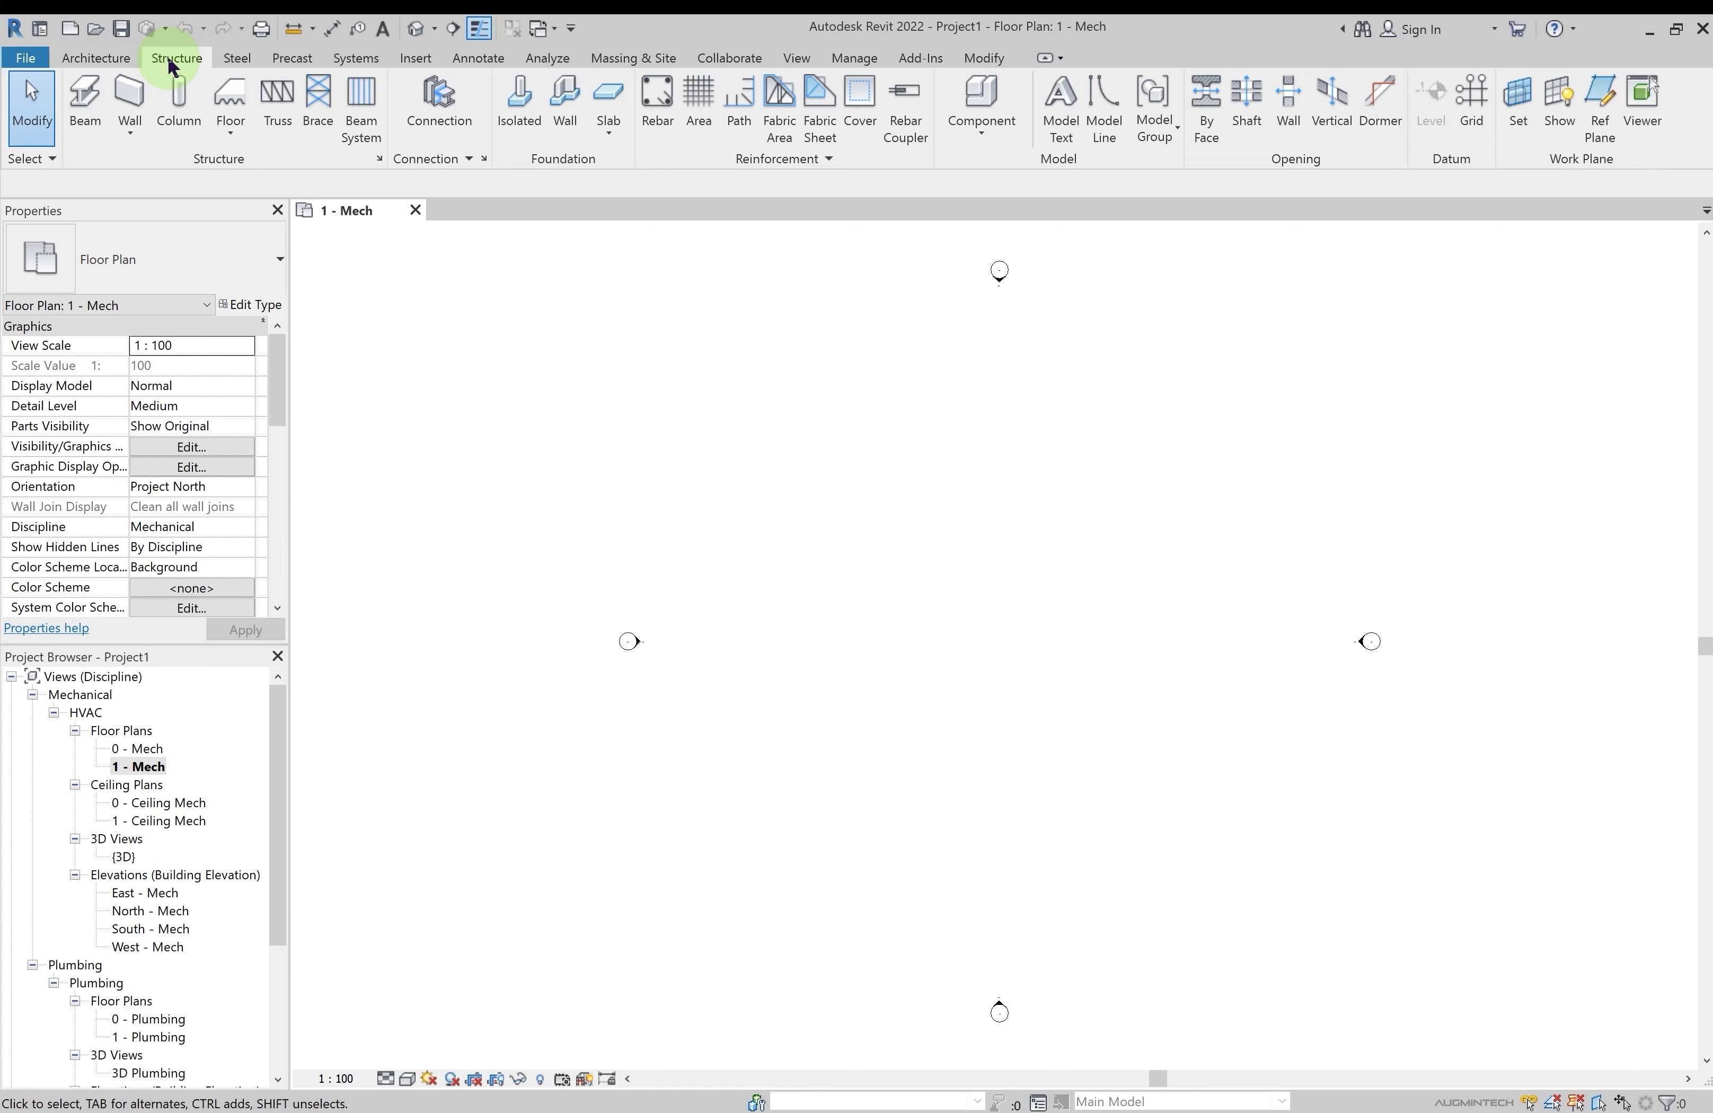
click(614, 111)
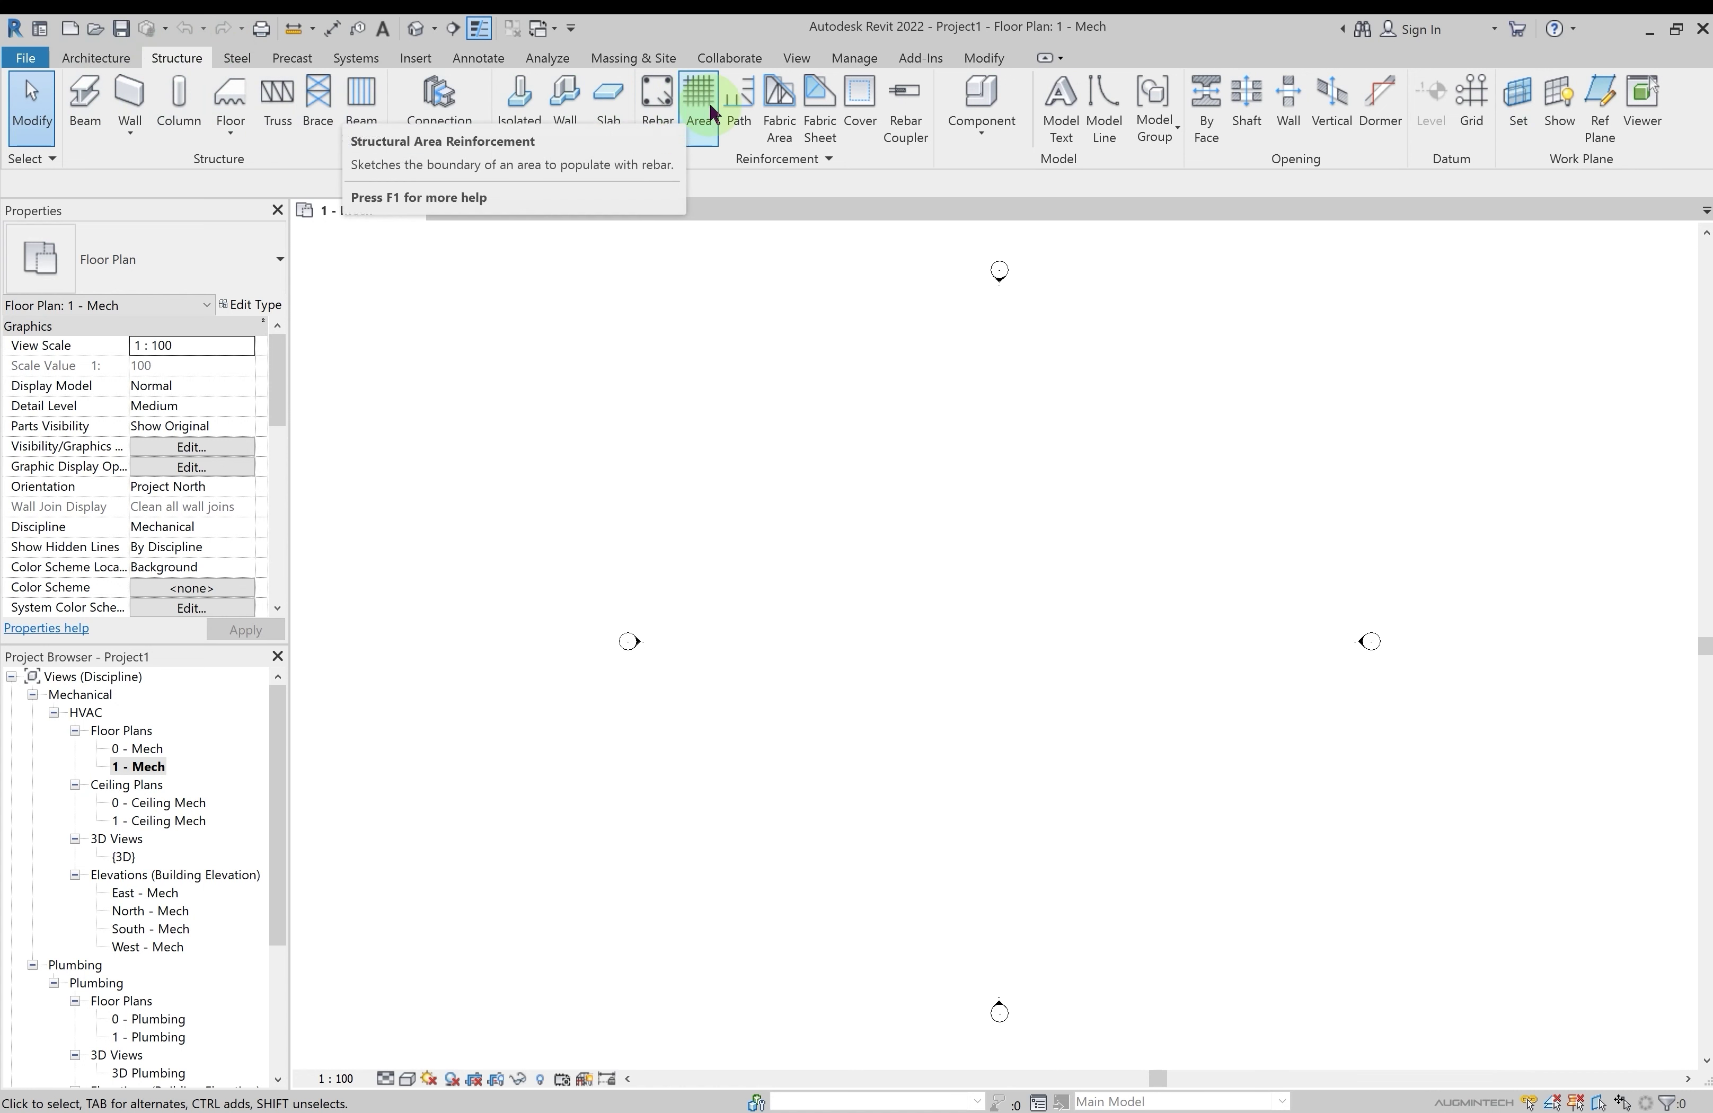
click(233, 58)
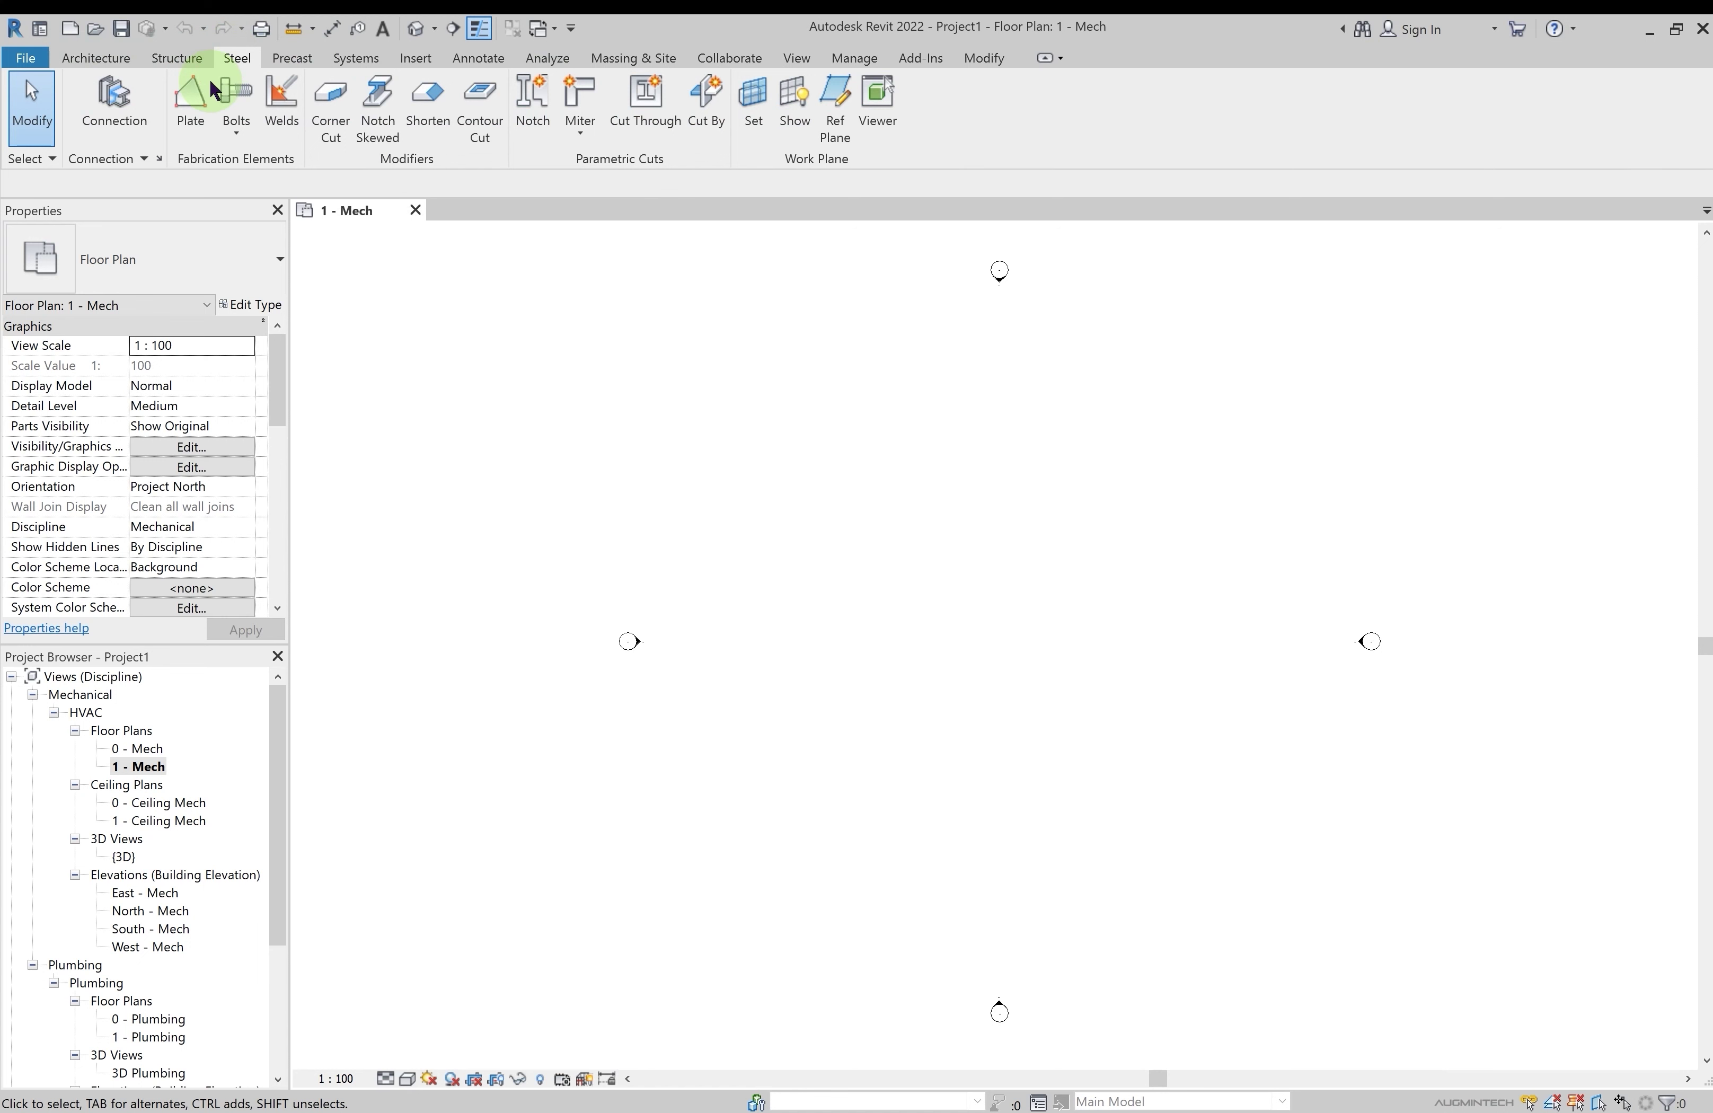
click(302, 60)
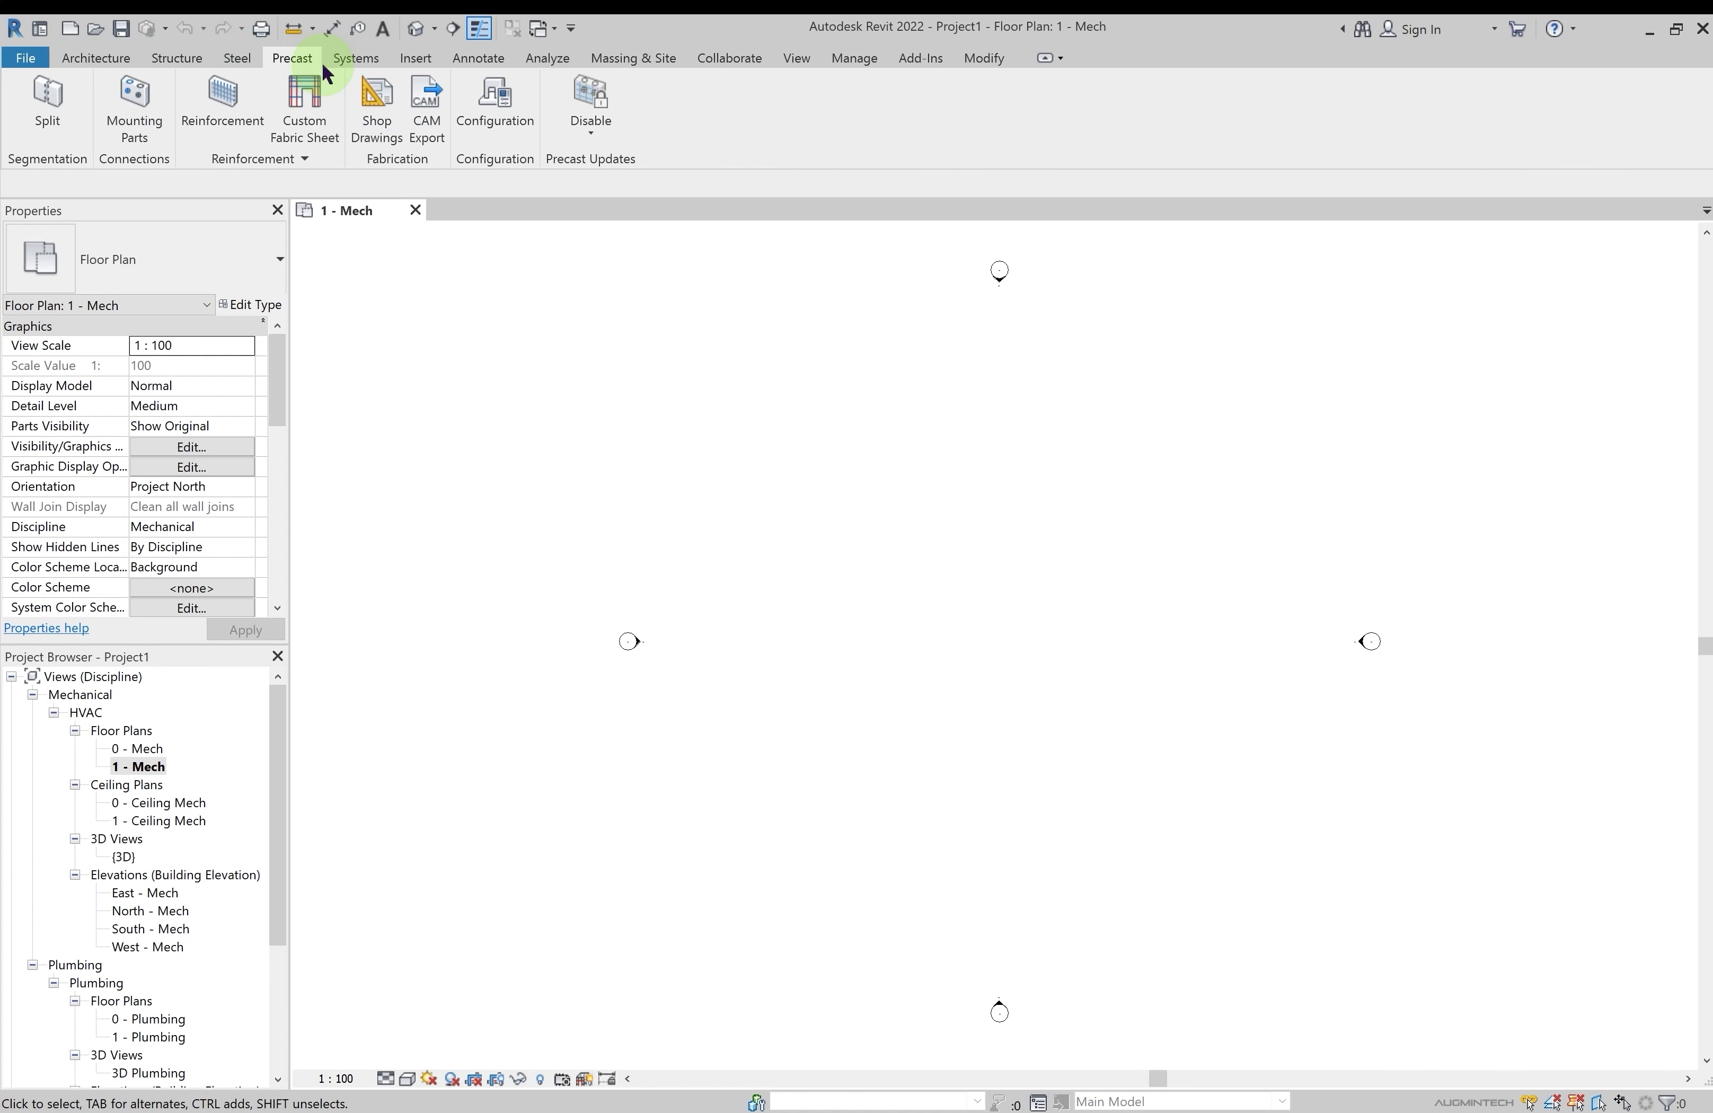
Review the Systems tools for HVAC, fabrication, piping and electrical work, including the Component placement options
click(359, 59)
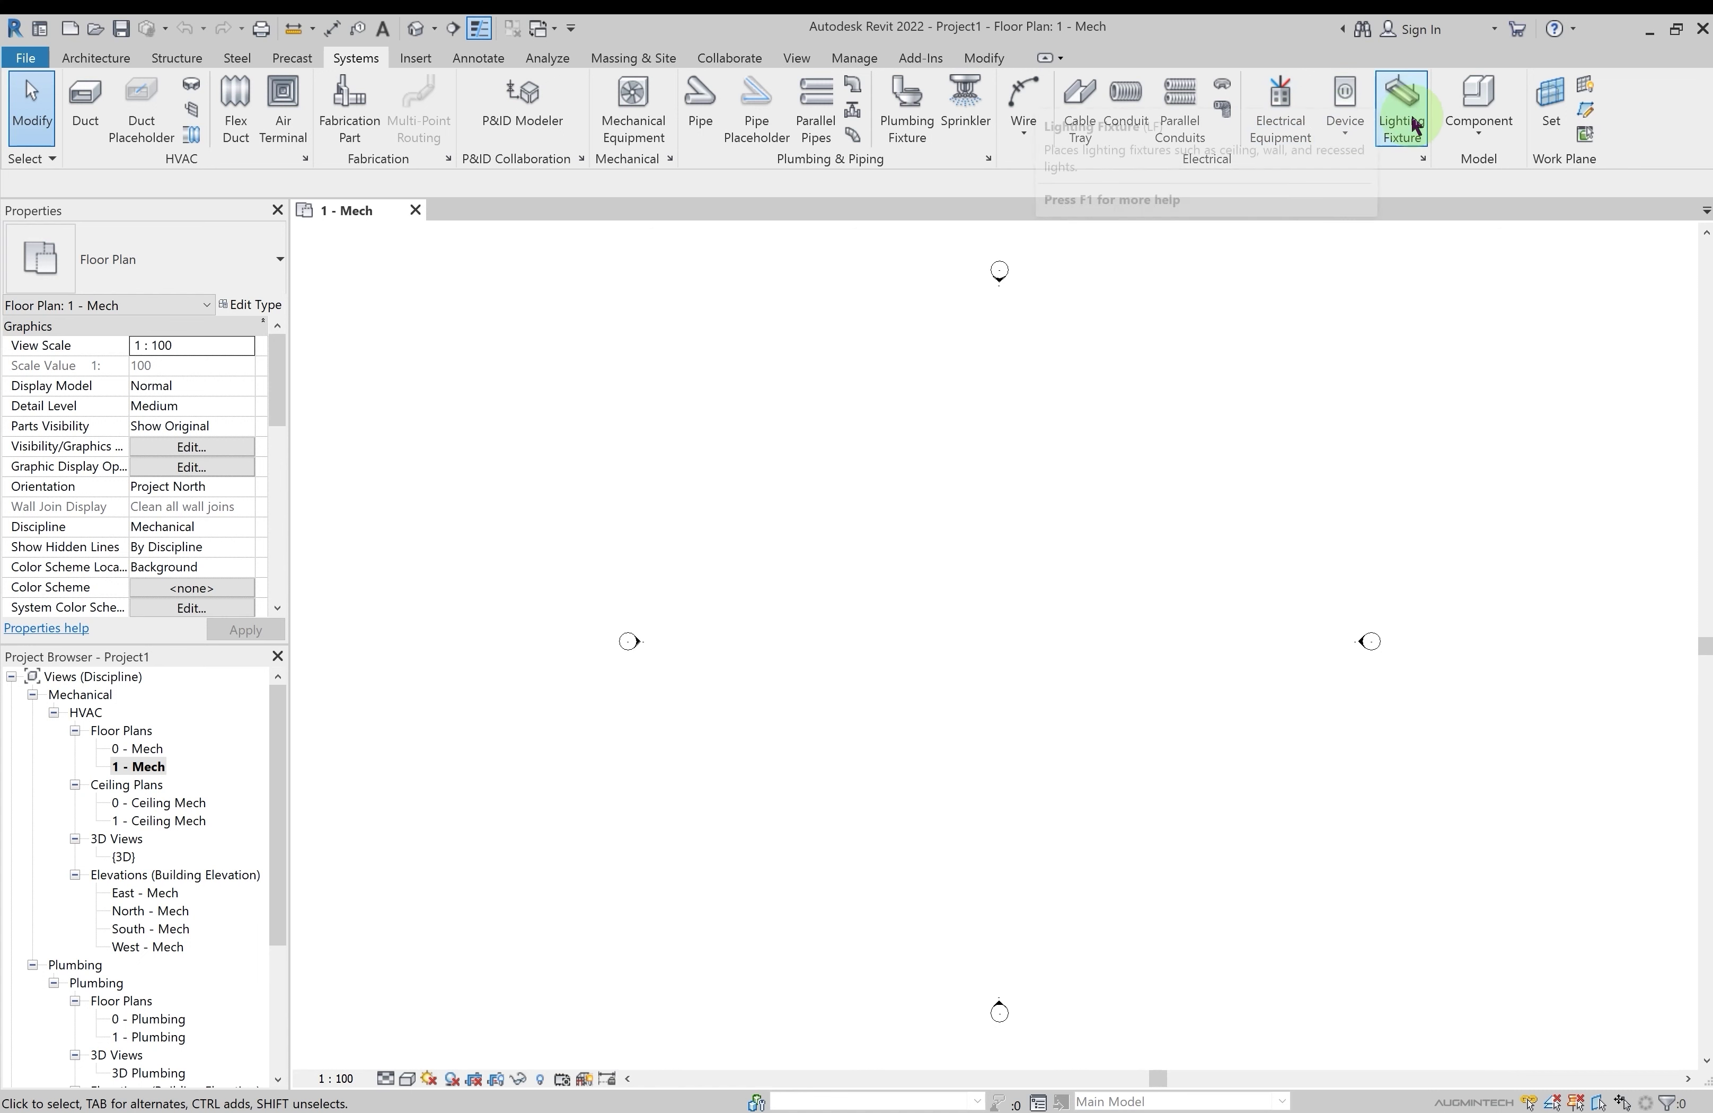
click(1482, 133)
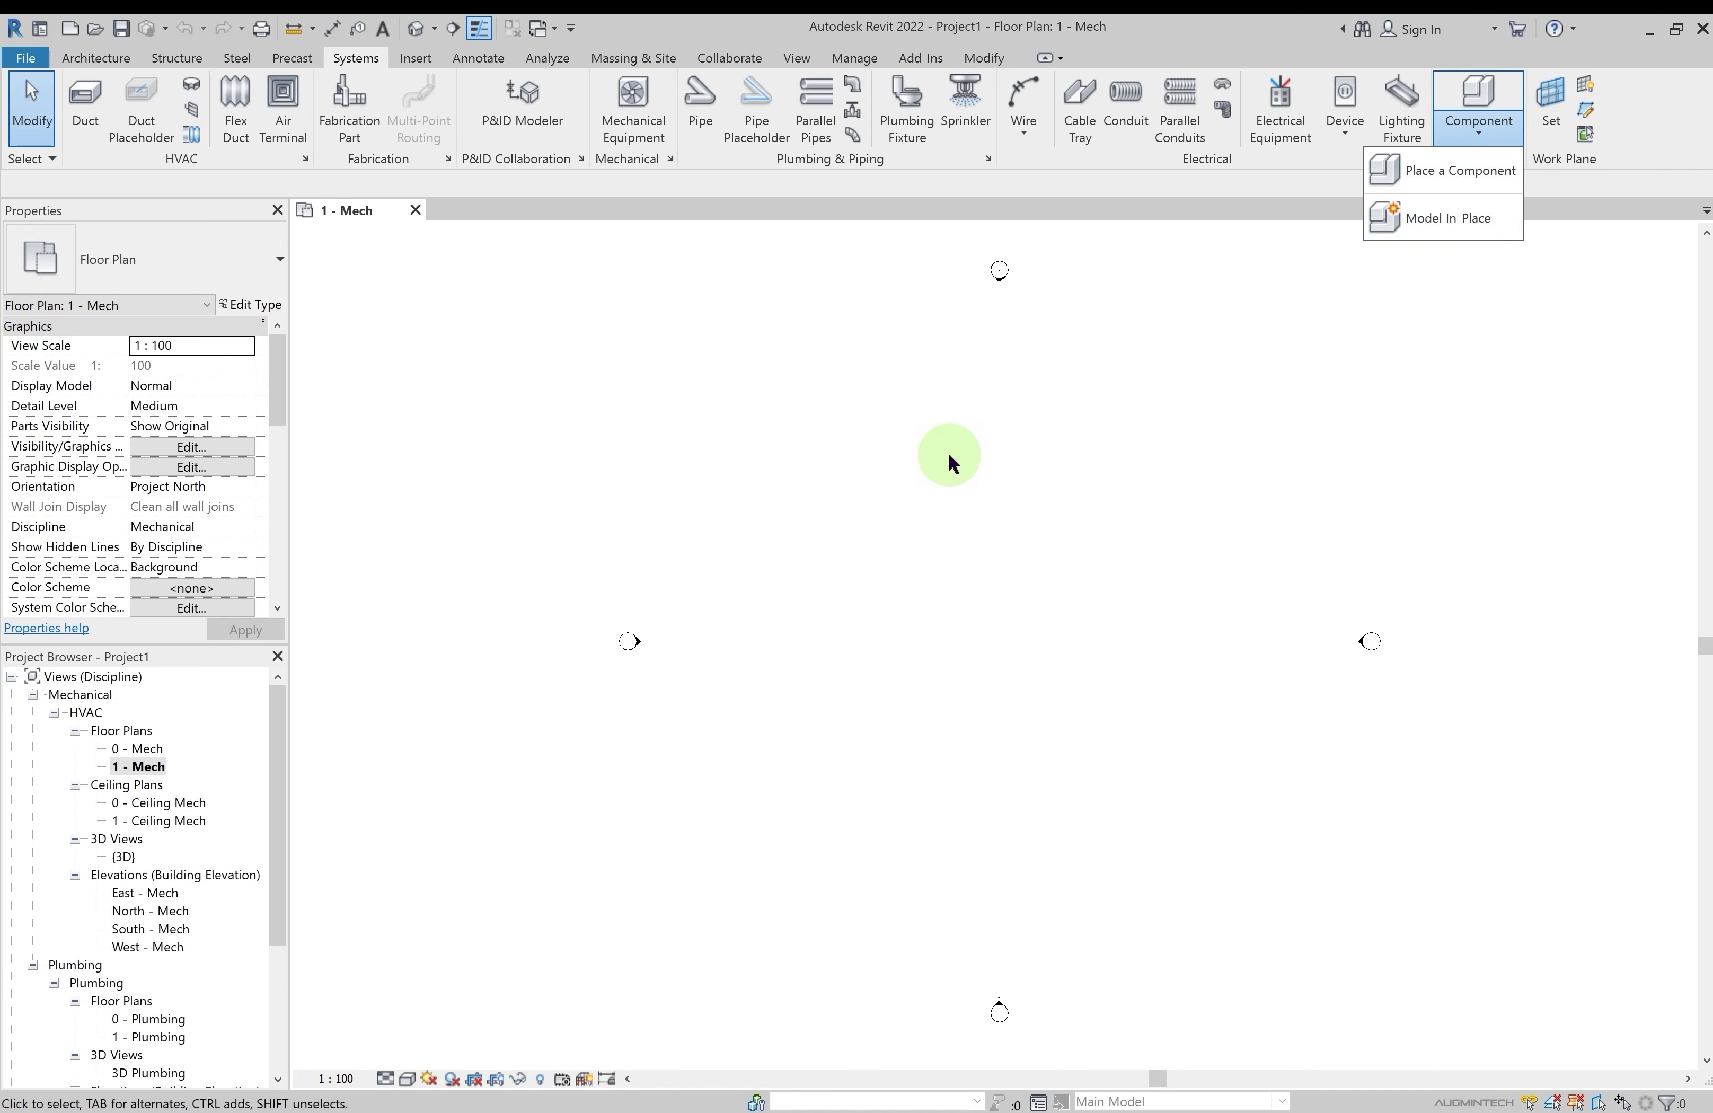
click(1526, 284)
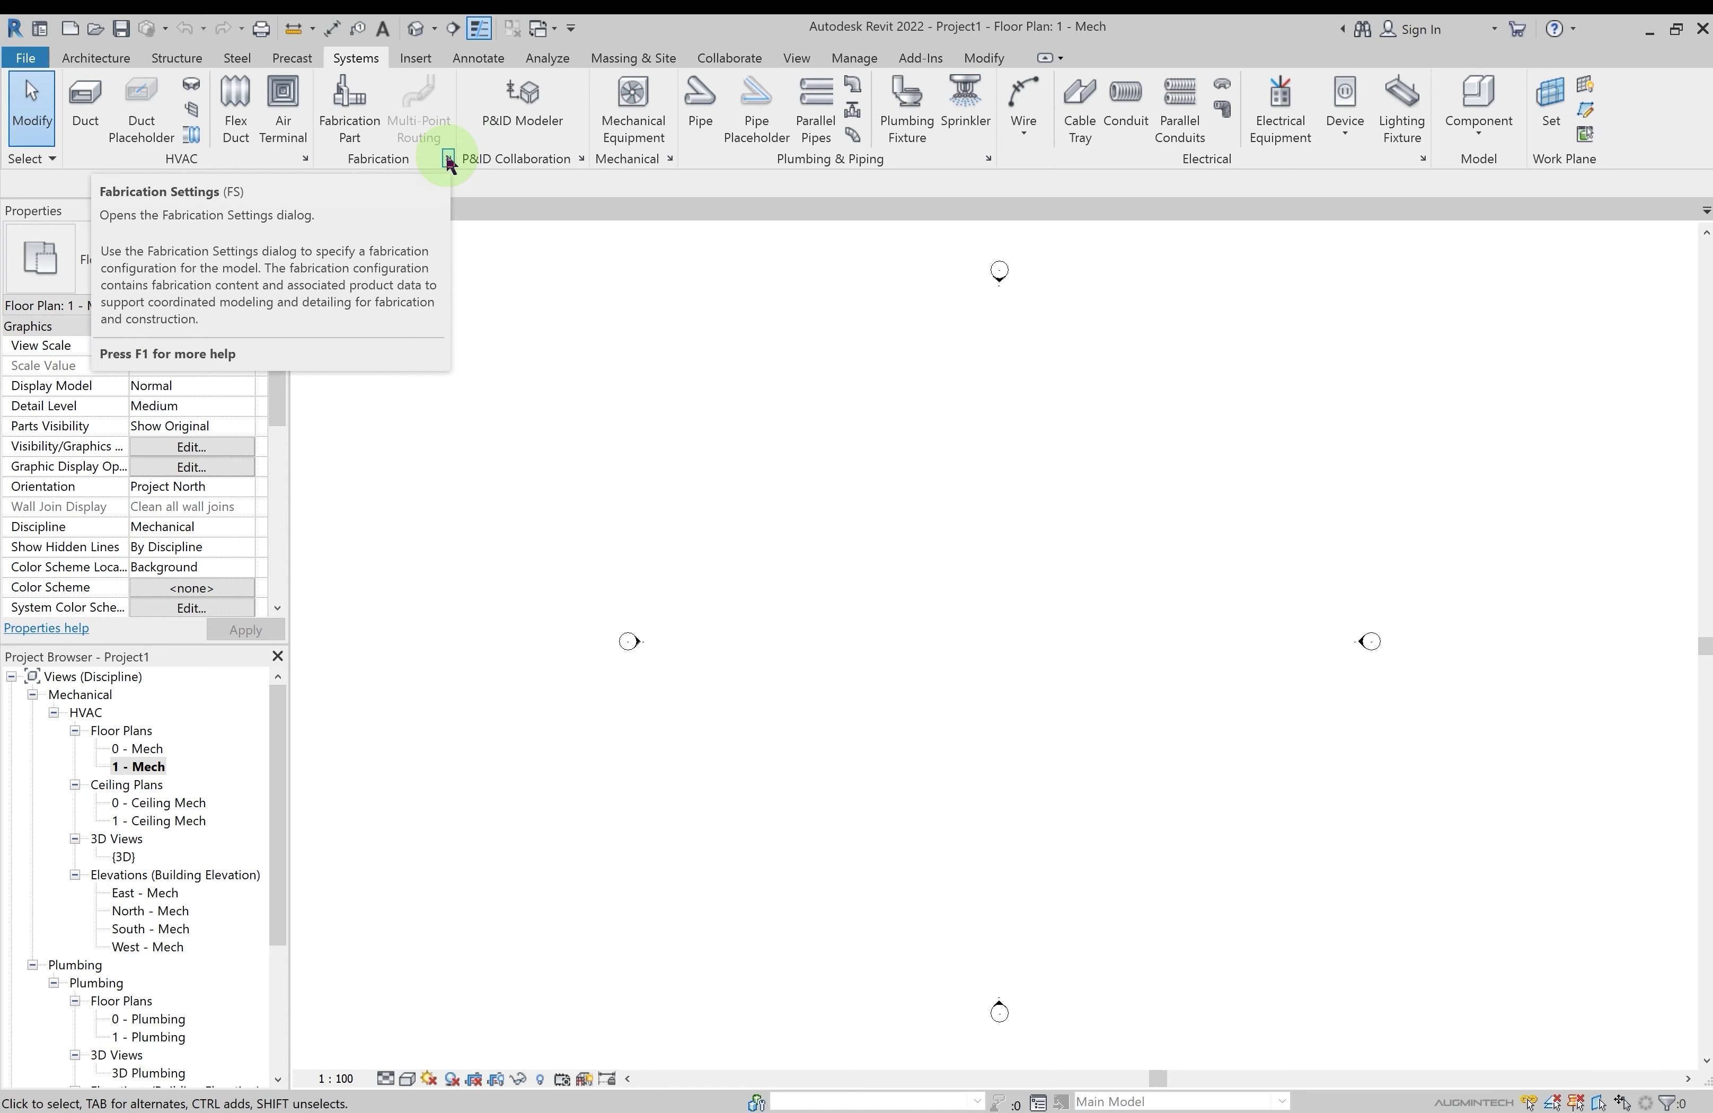
click(670, 161)
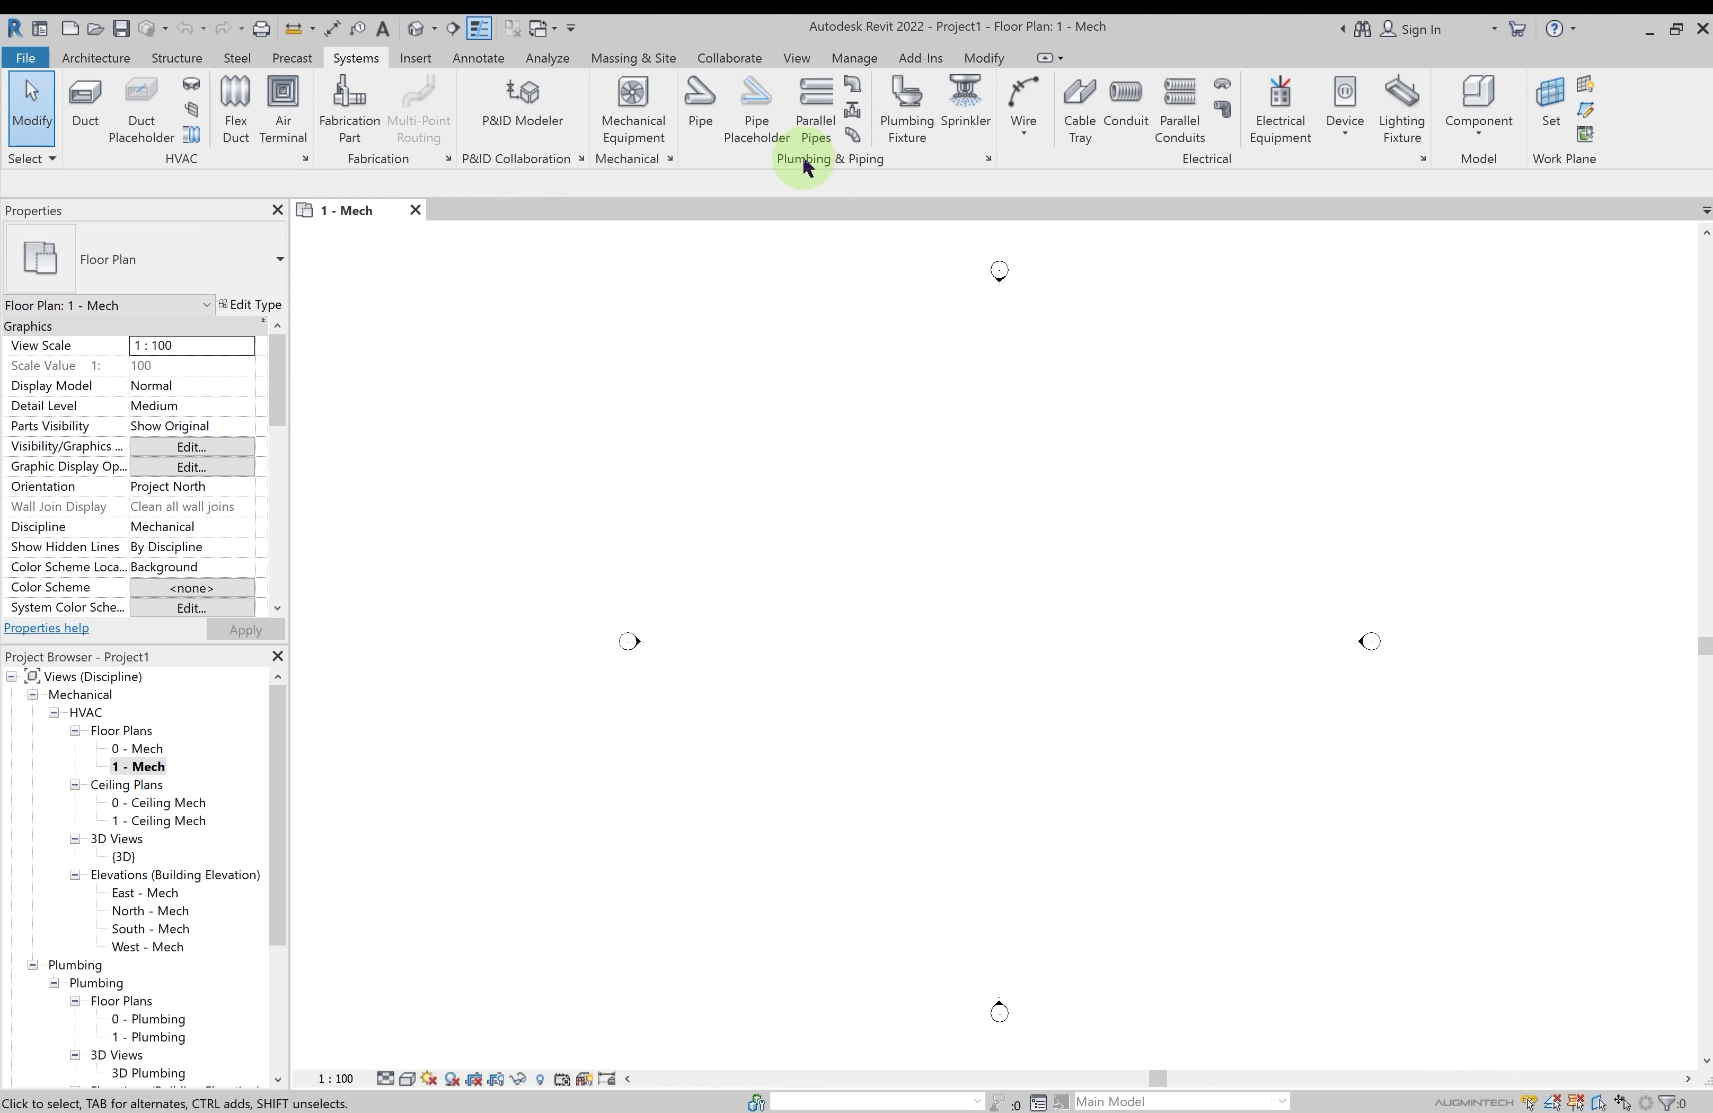
Float the Plumbing & Piping tool group over the drawing area, reposition it, and return it to the ribbon
drag(803, 157, 1421, 338)
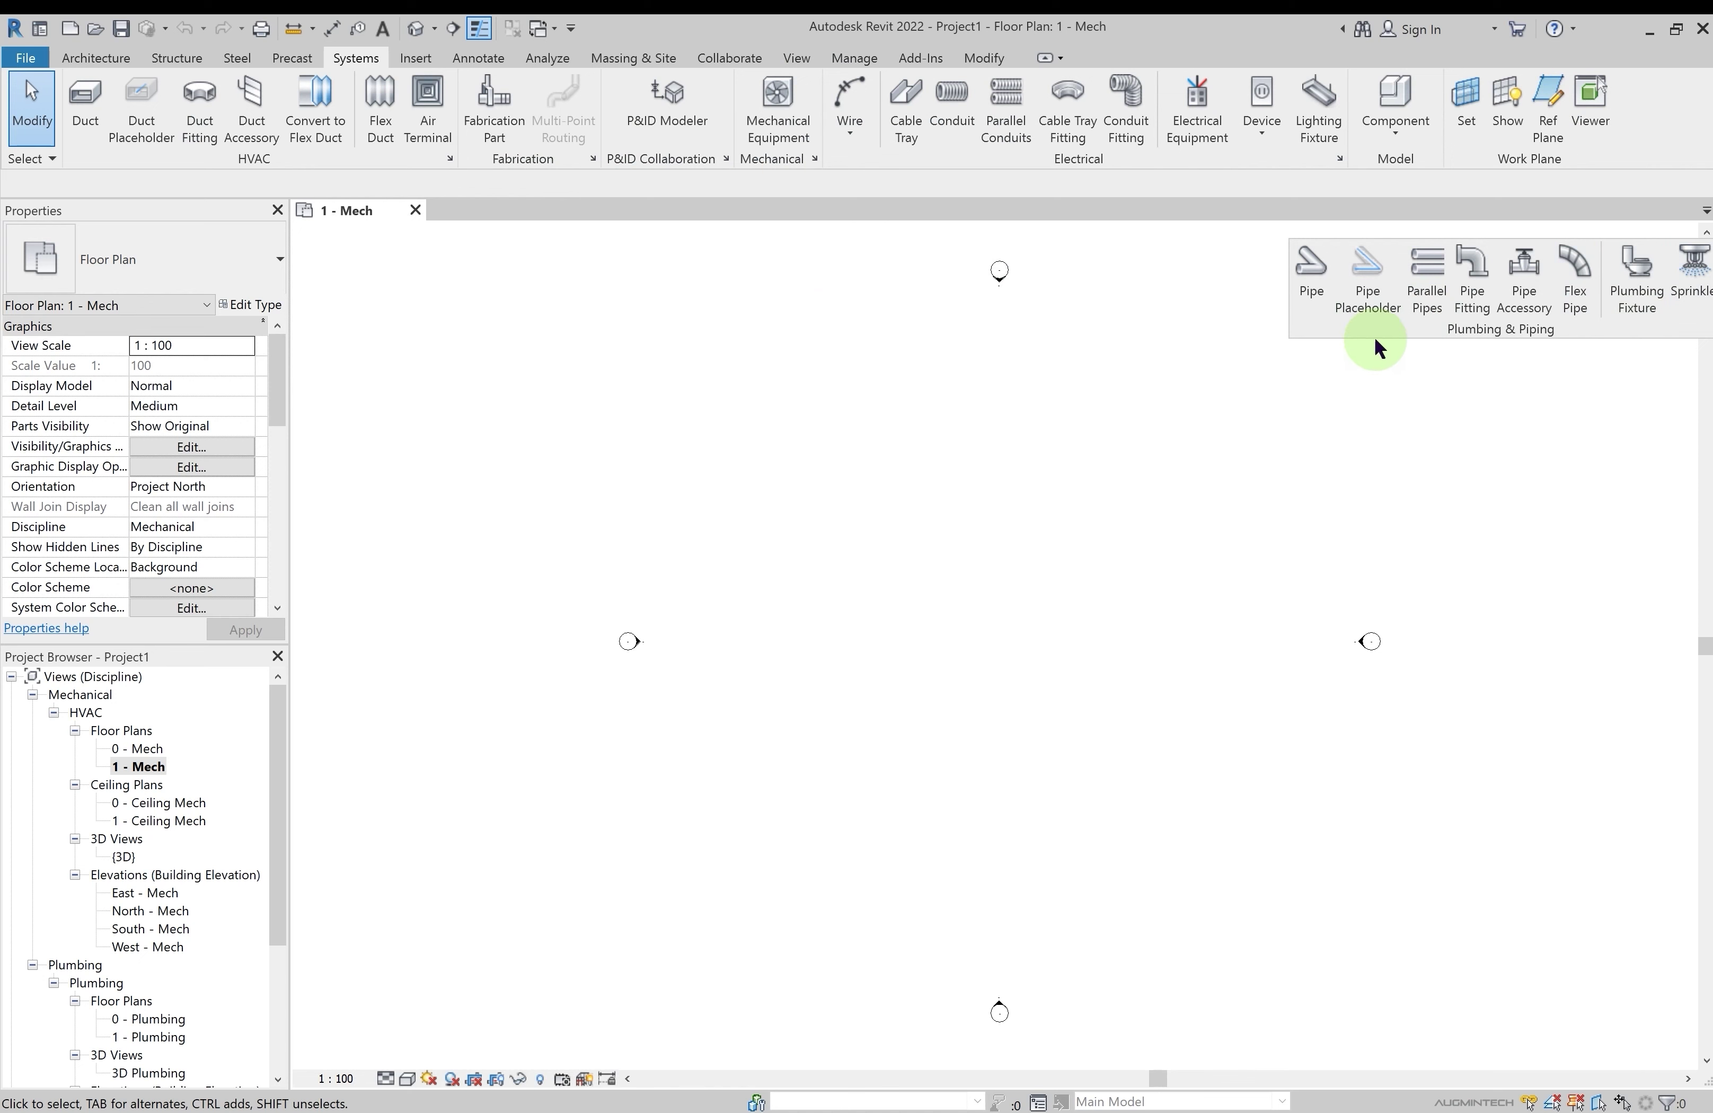
drag(1377, 336, 1106, 349)
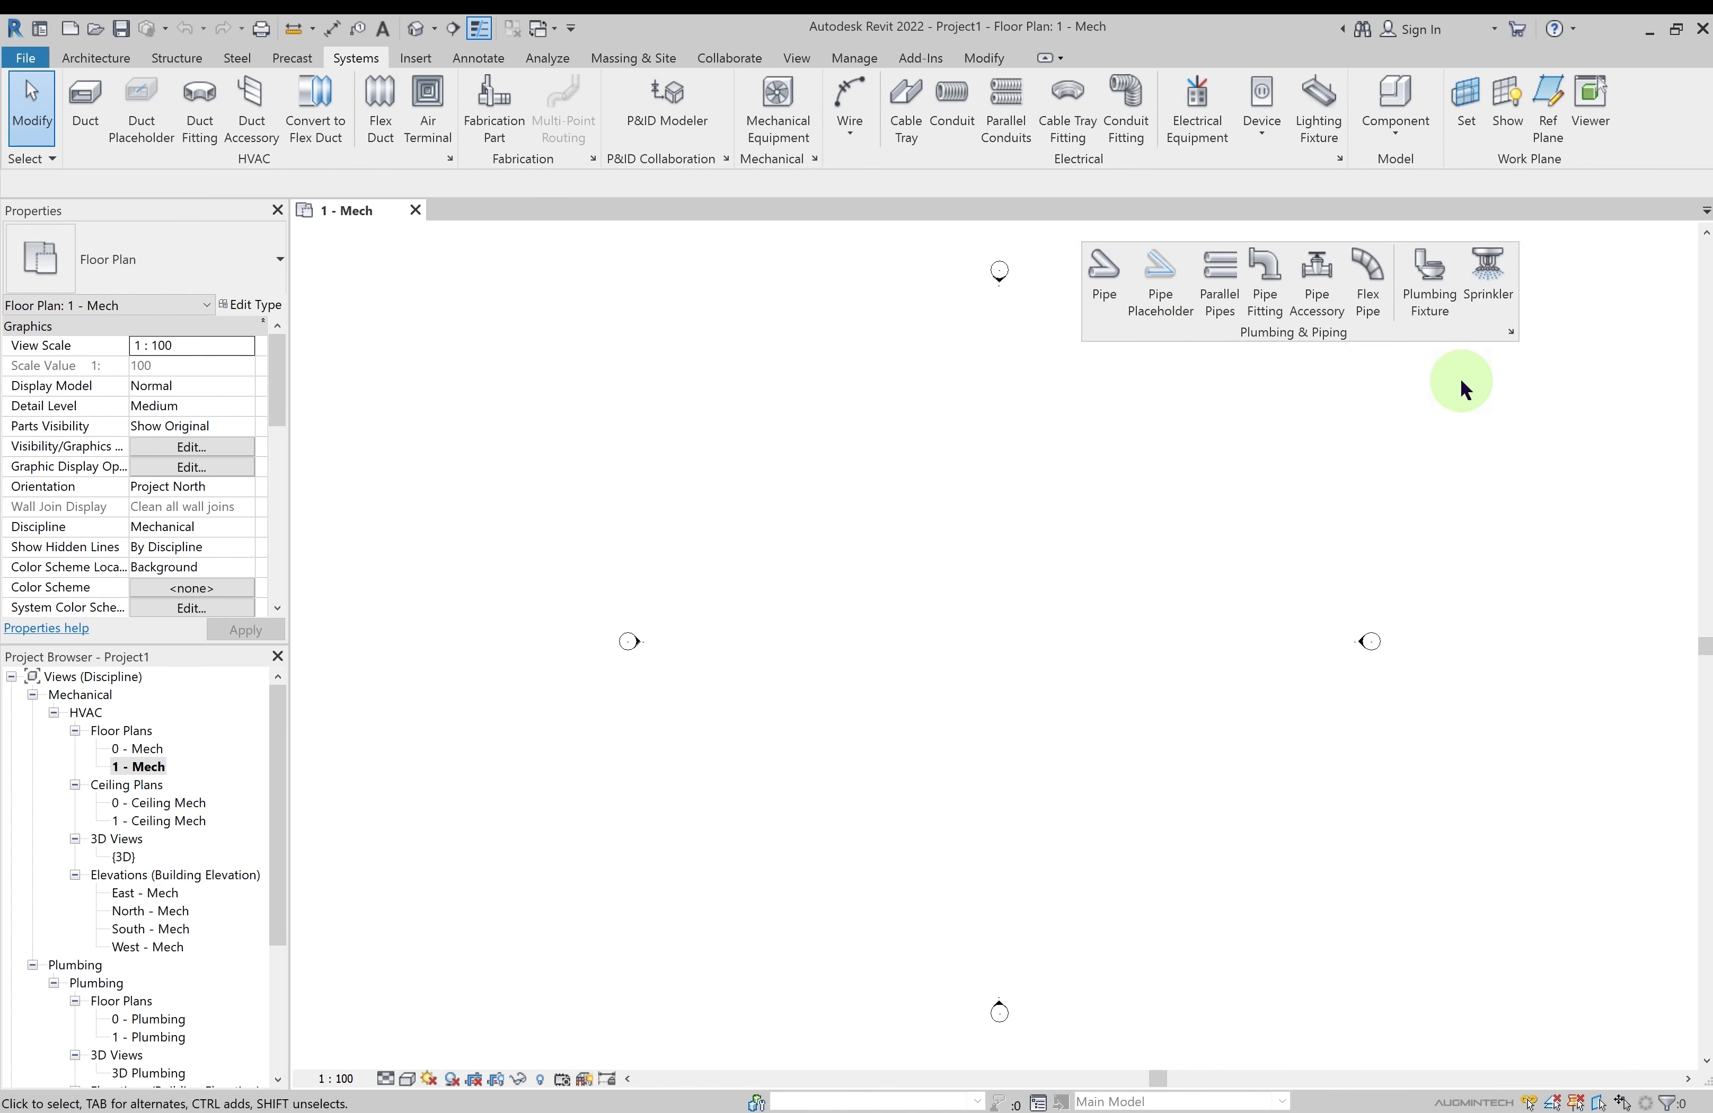
mouse_move(1517, 258)
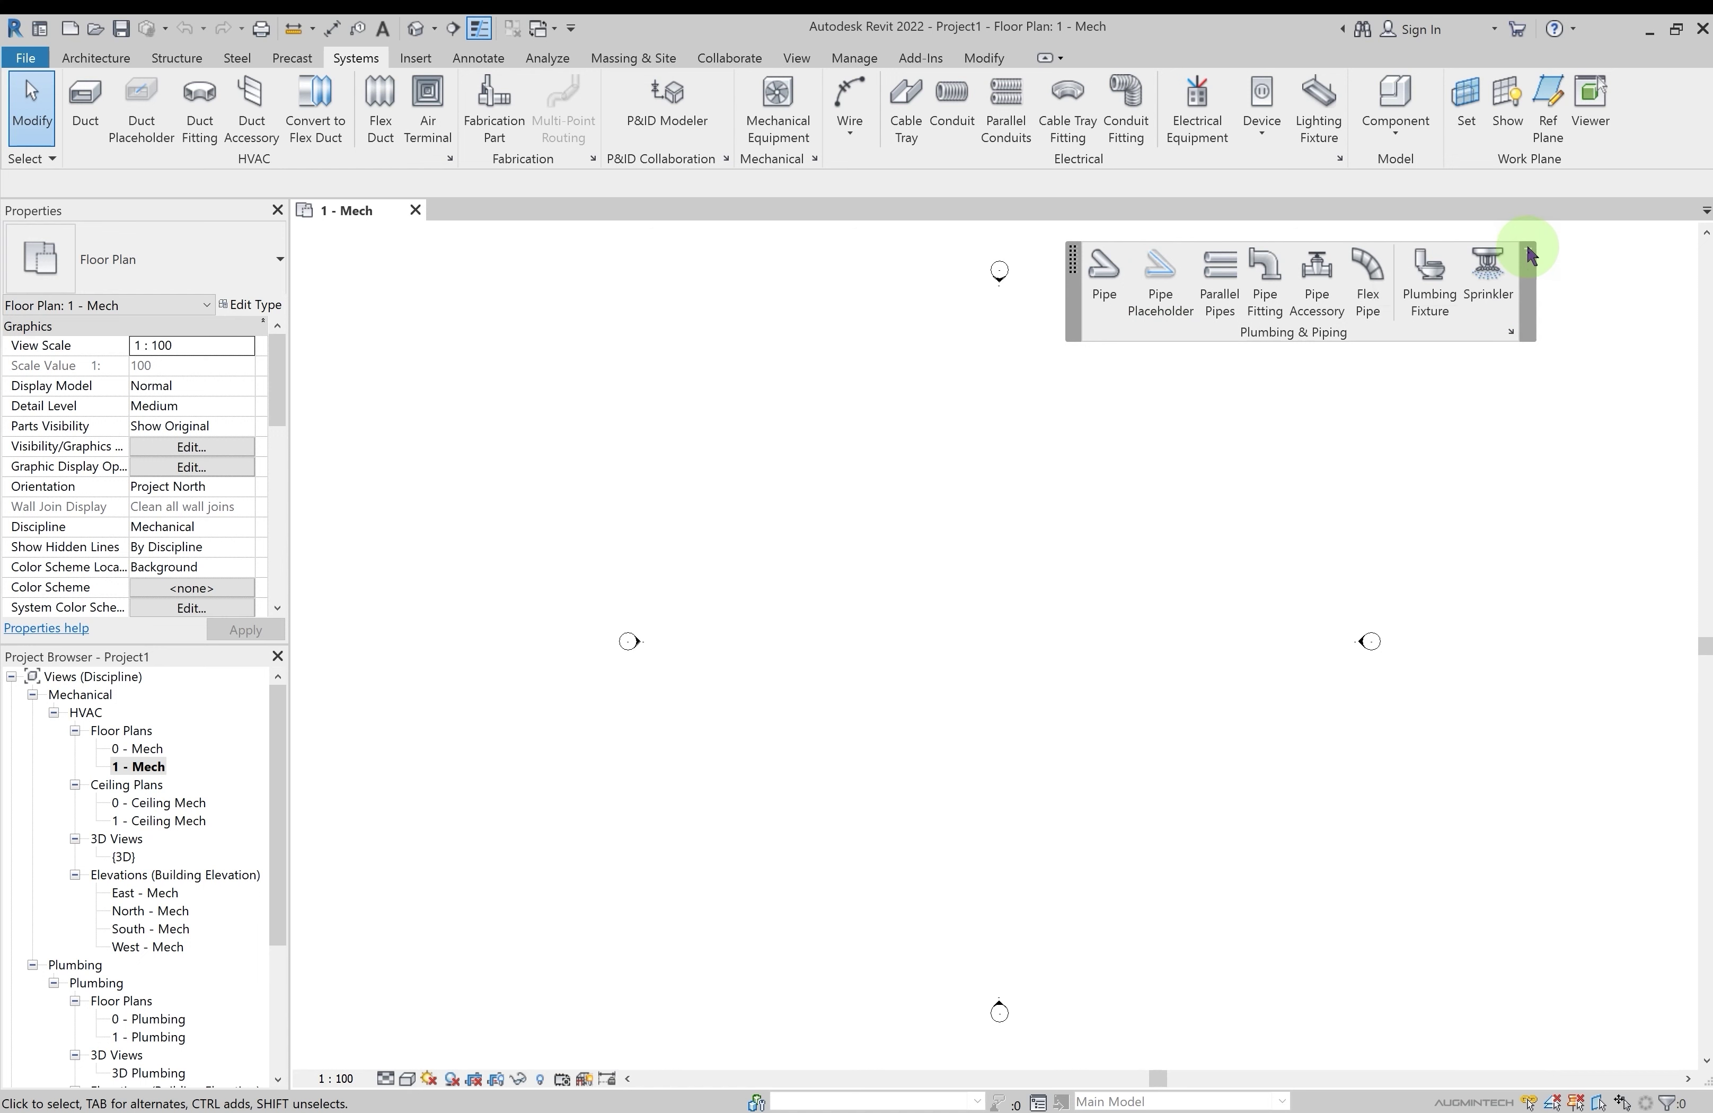
click(1531, 254)
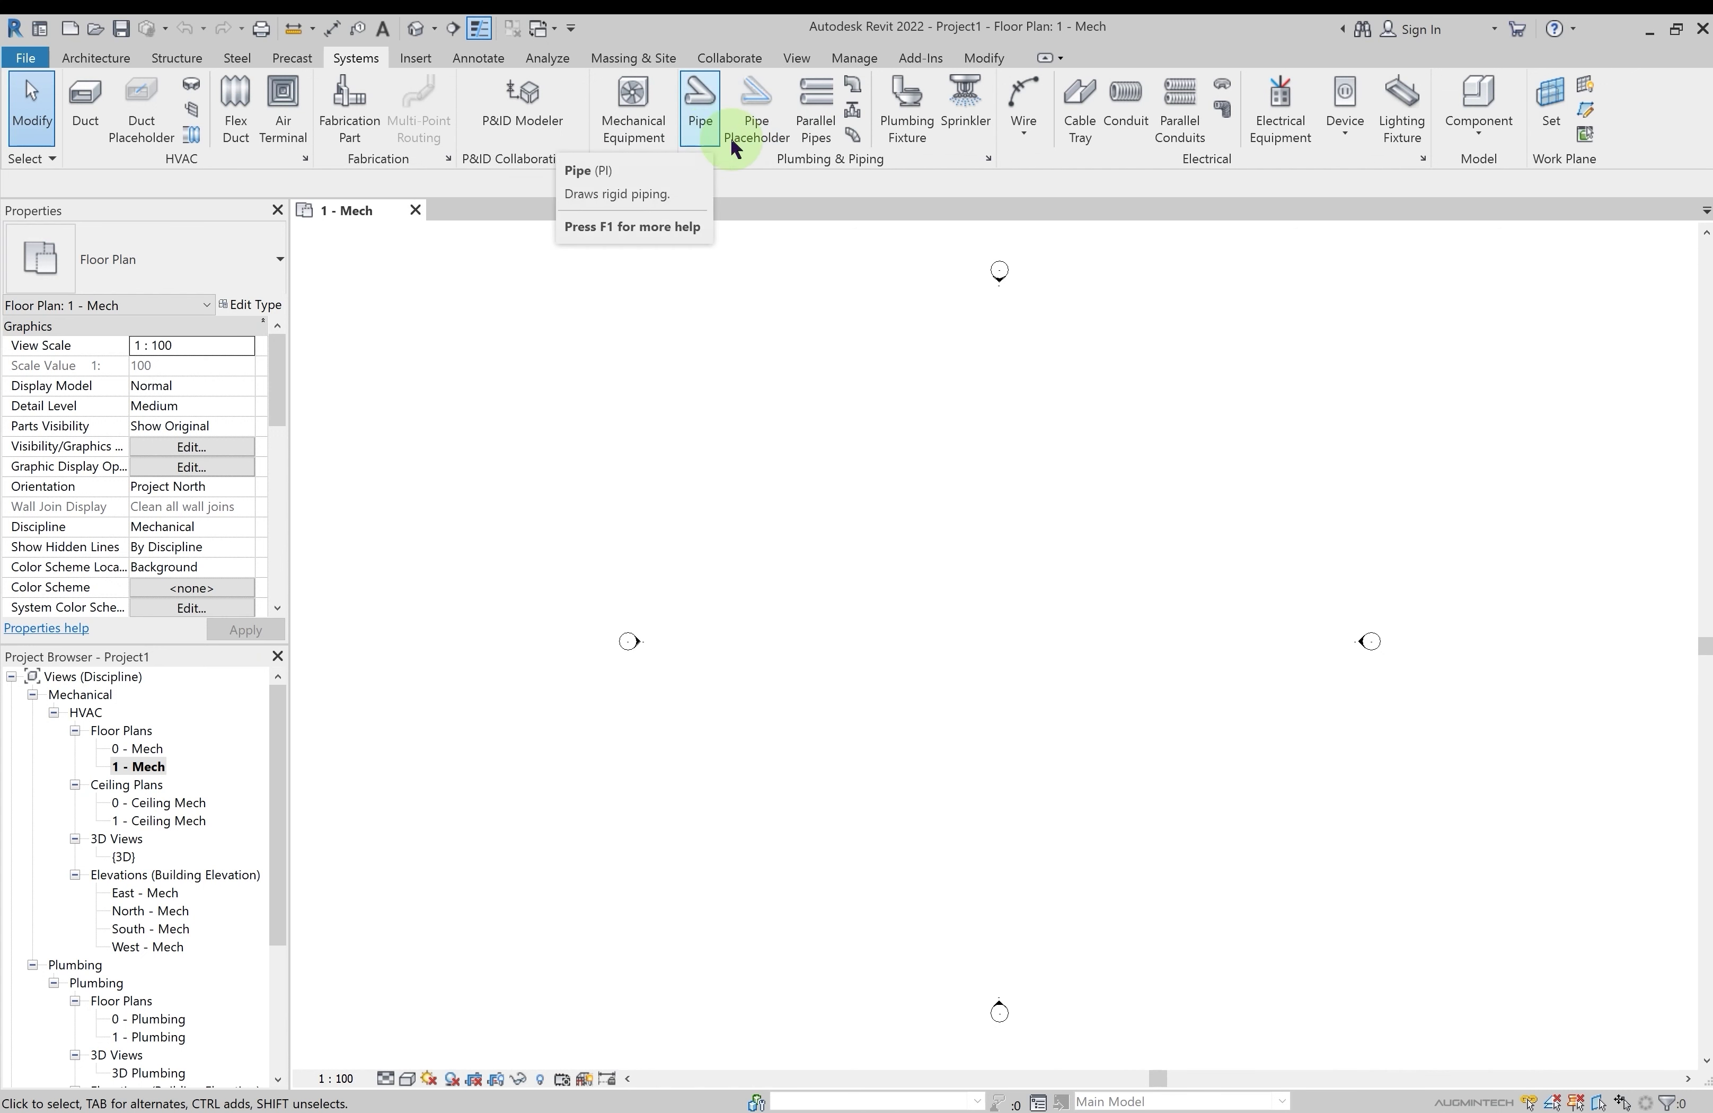
Review the Insert, Annotate, Analyze, Massing & Site, Collaborate, View, Manage, Add-Ins and Modify tool sets
click(416, 58)
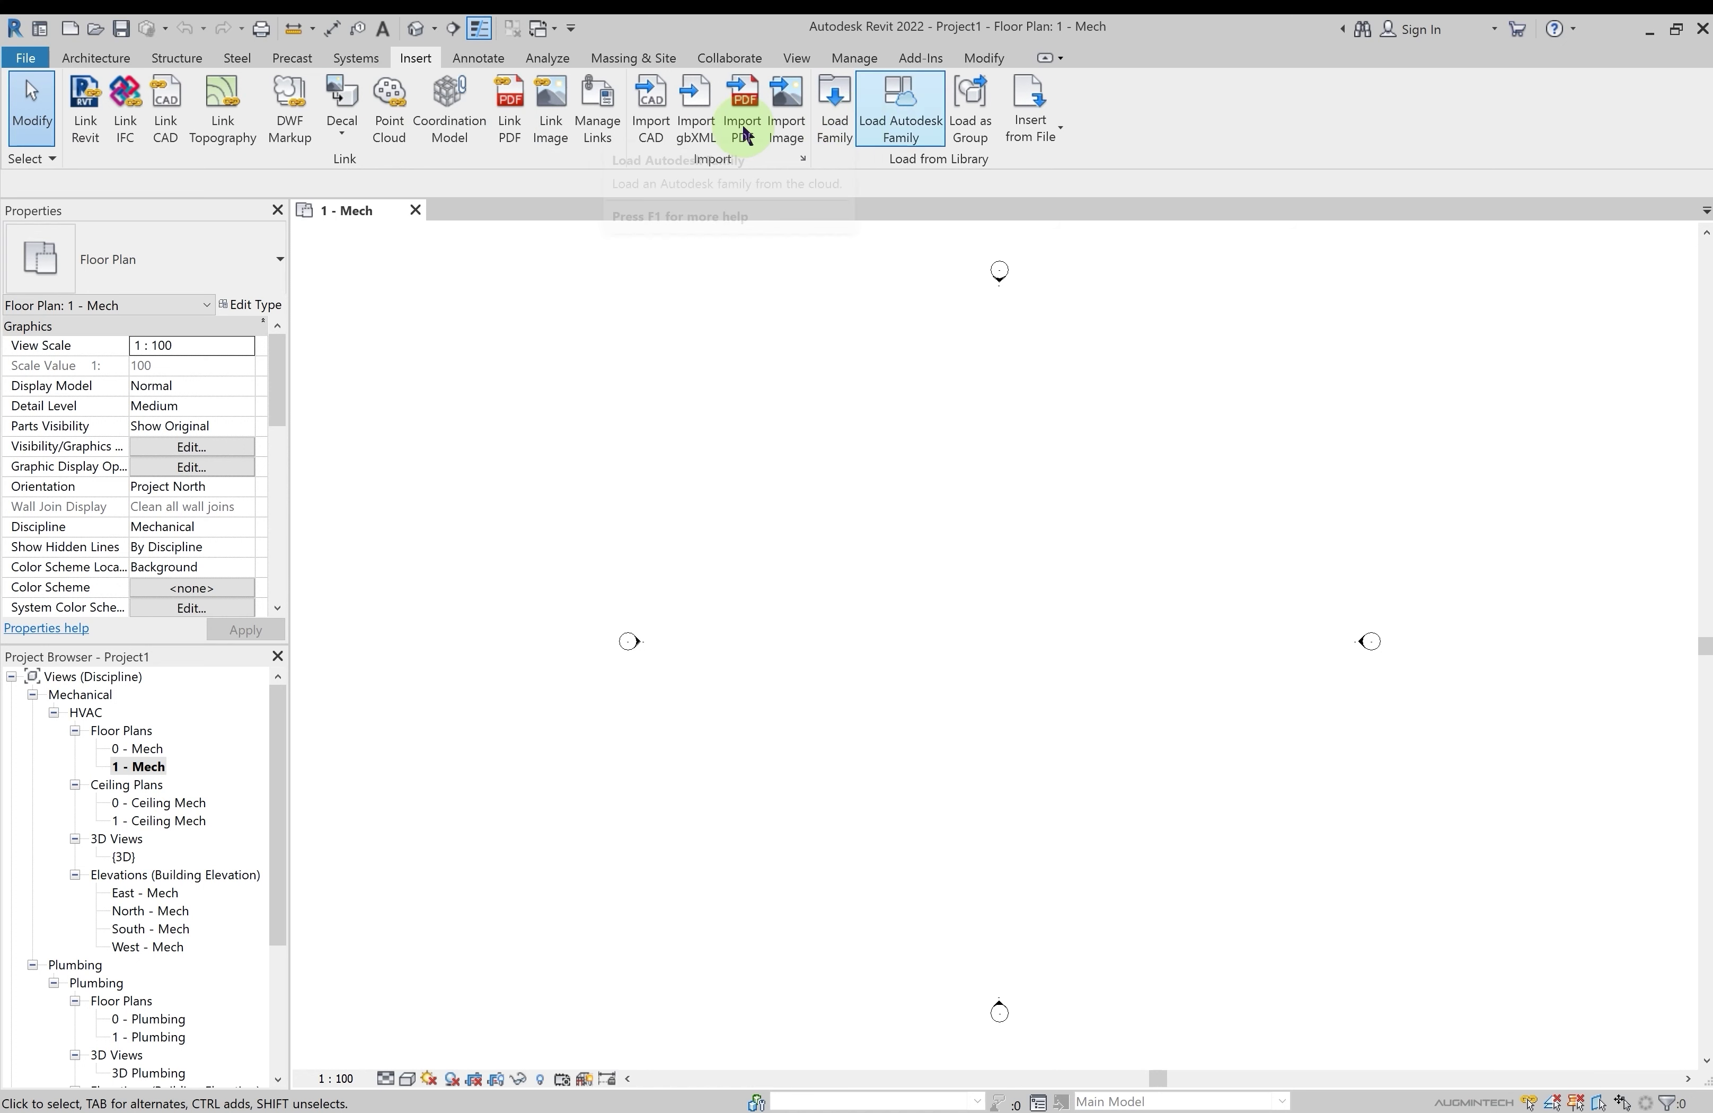
click(483, 65)
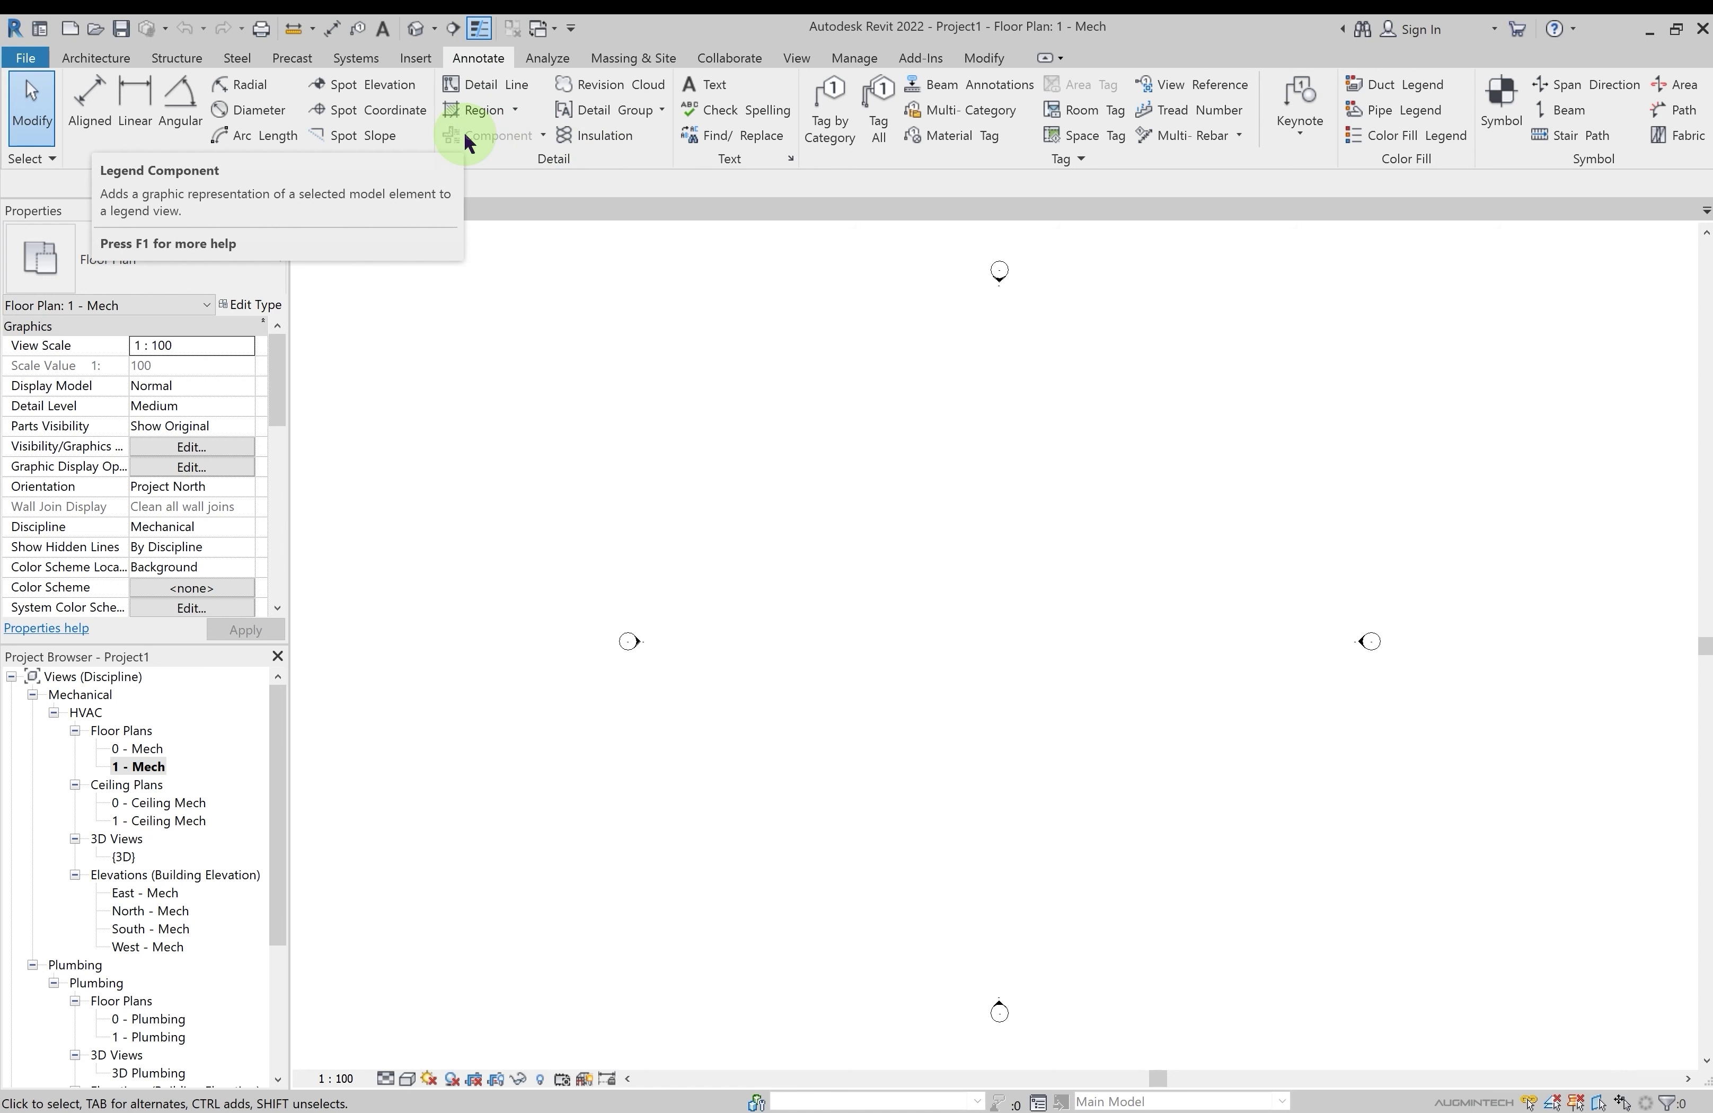
click(544, 58)
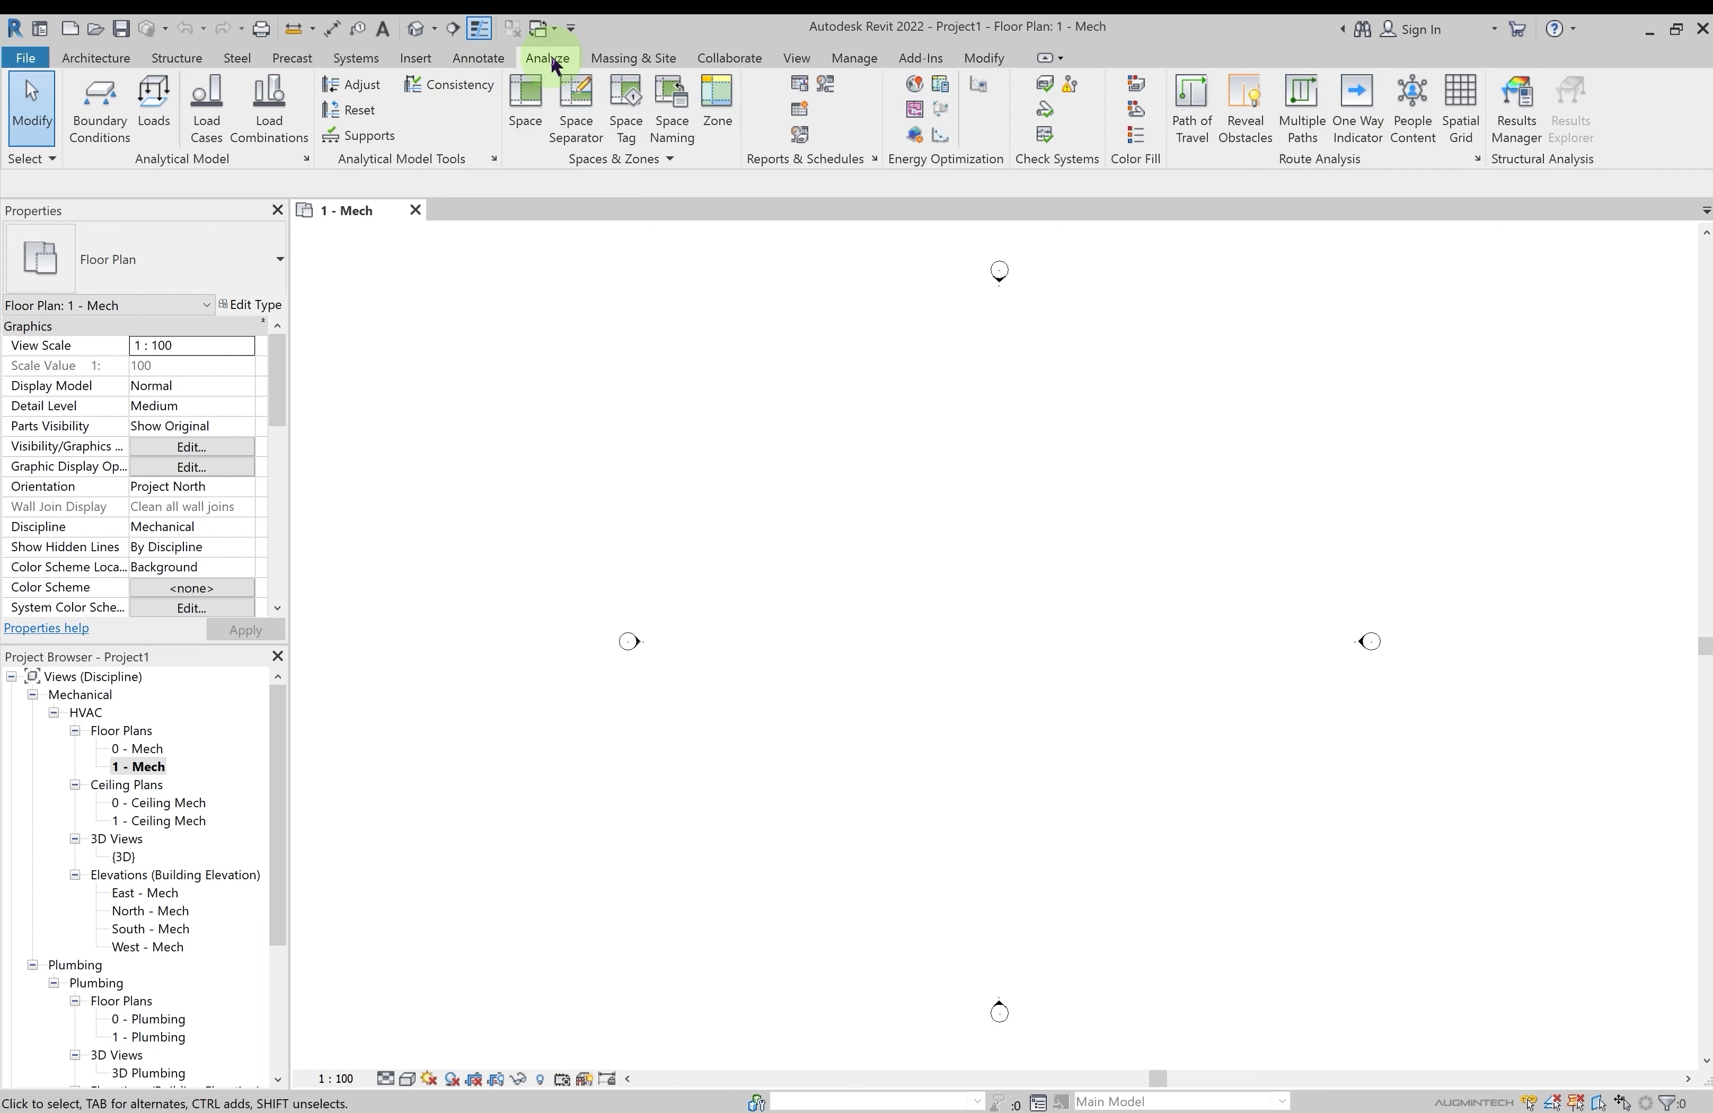
click(641, 56)
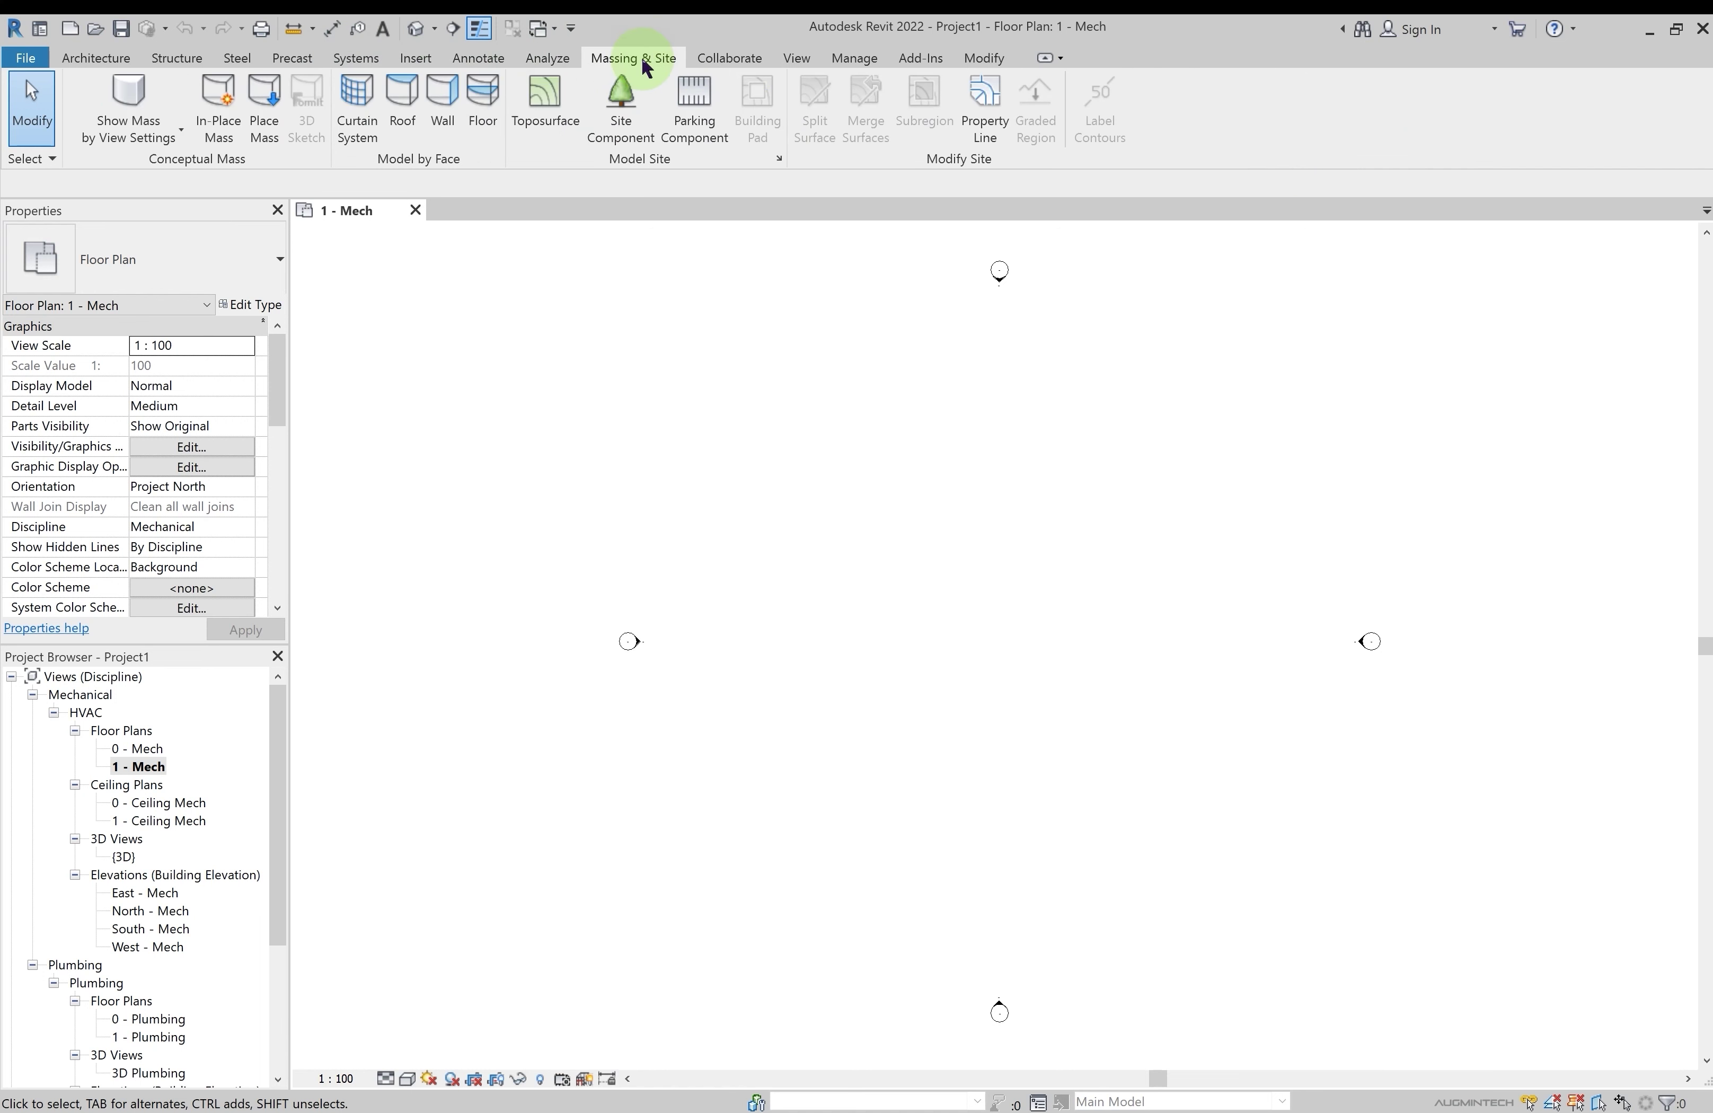
click(741, 65)
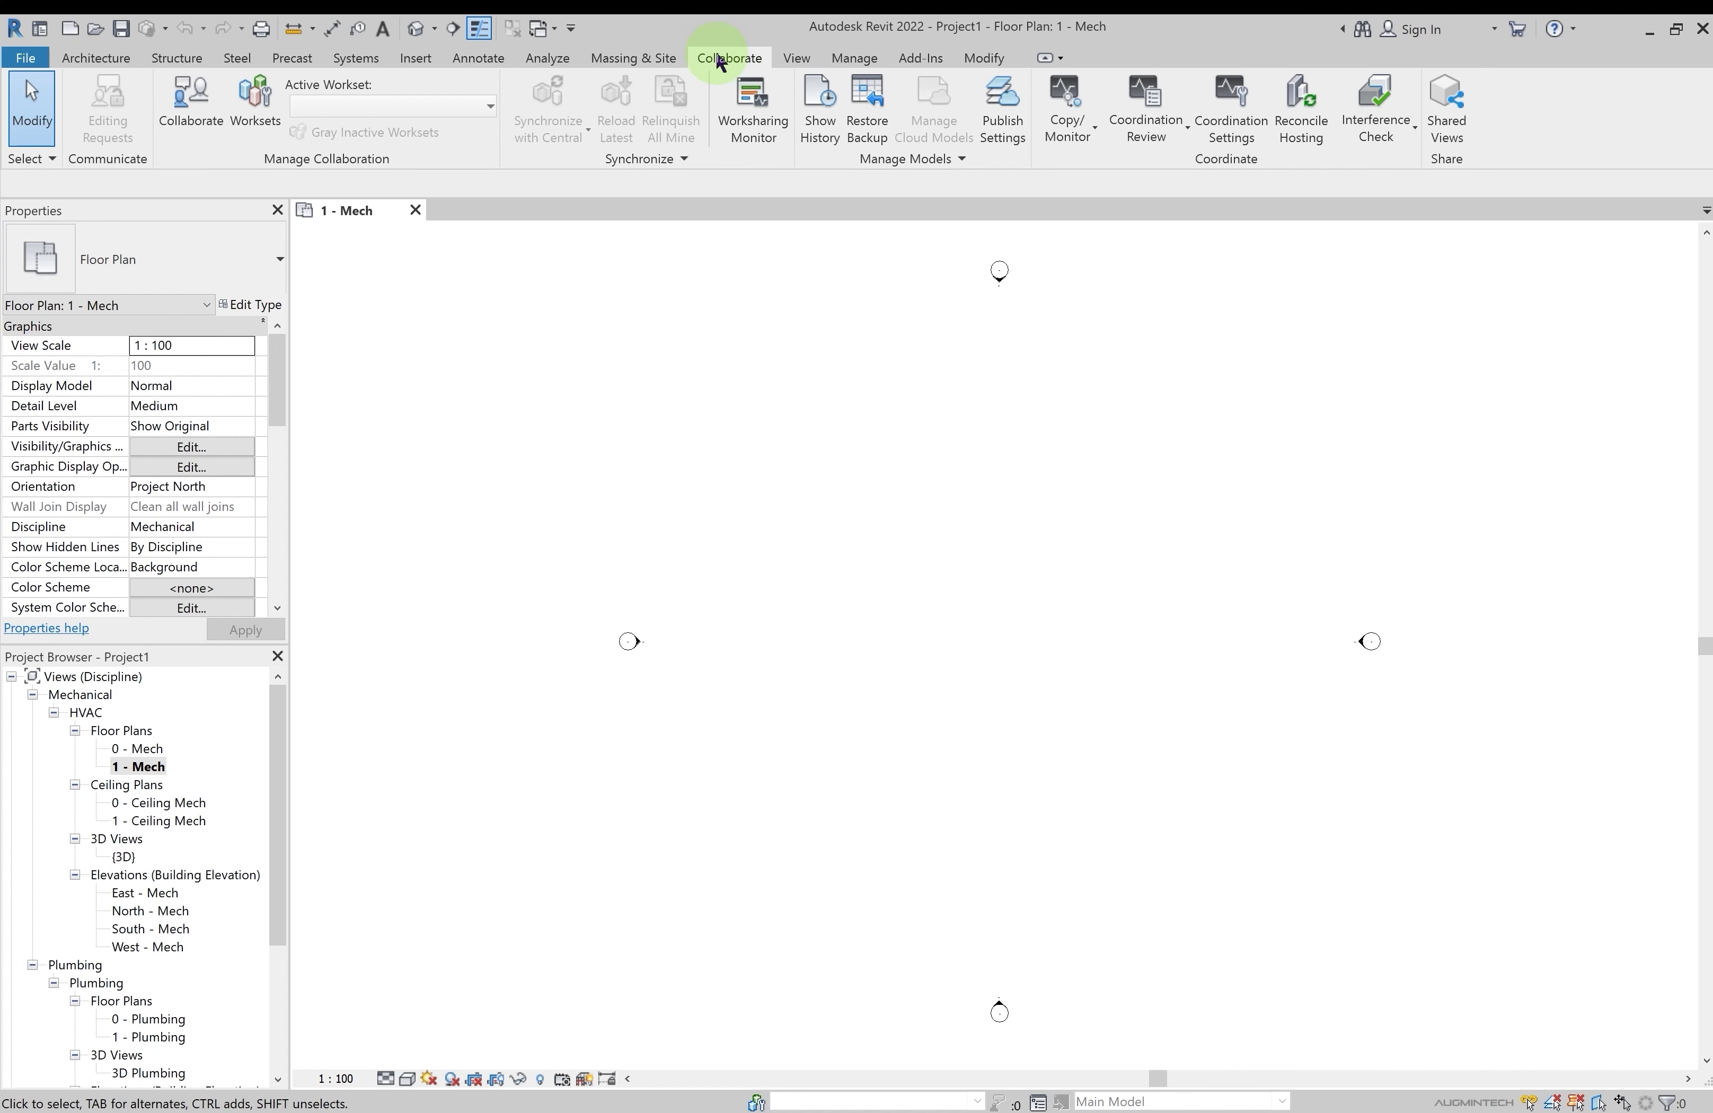
click(798, 58)
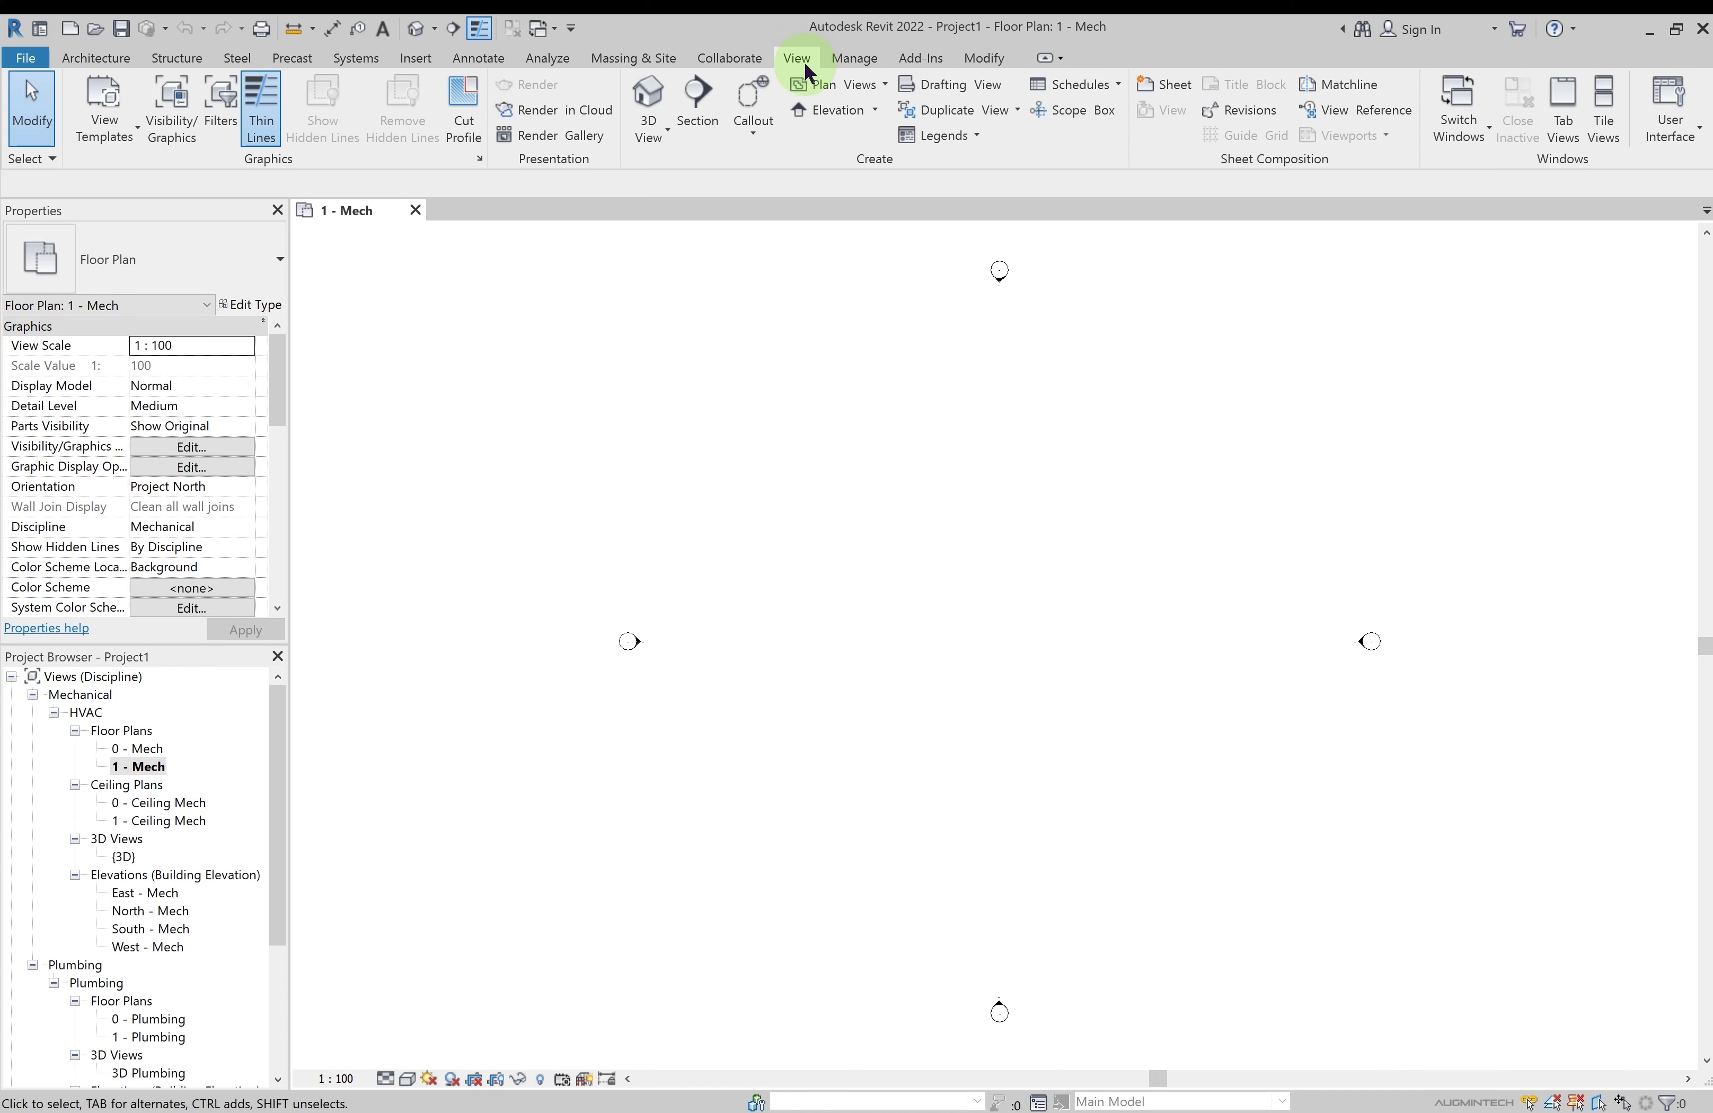
click(856, 59)
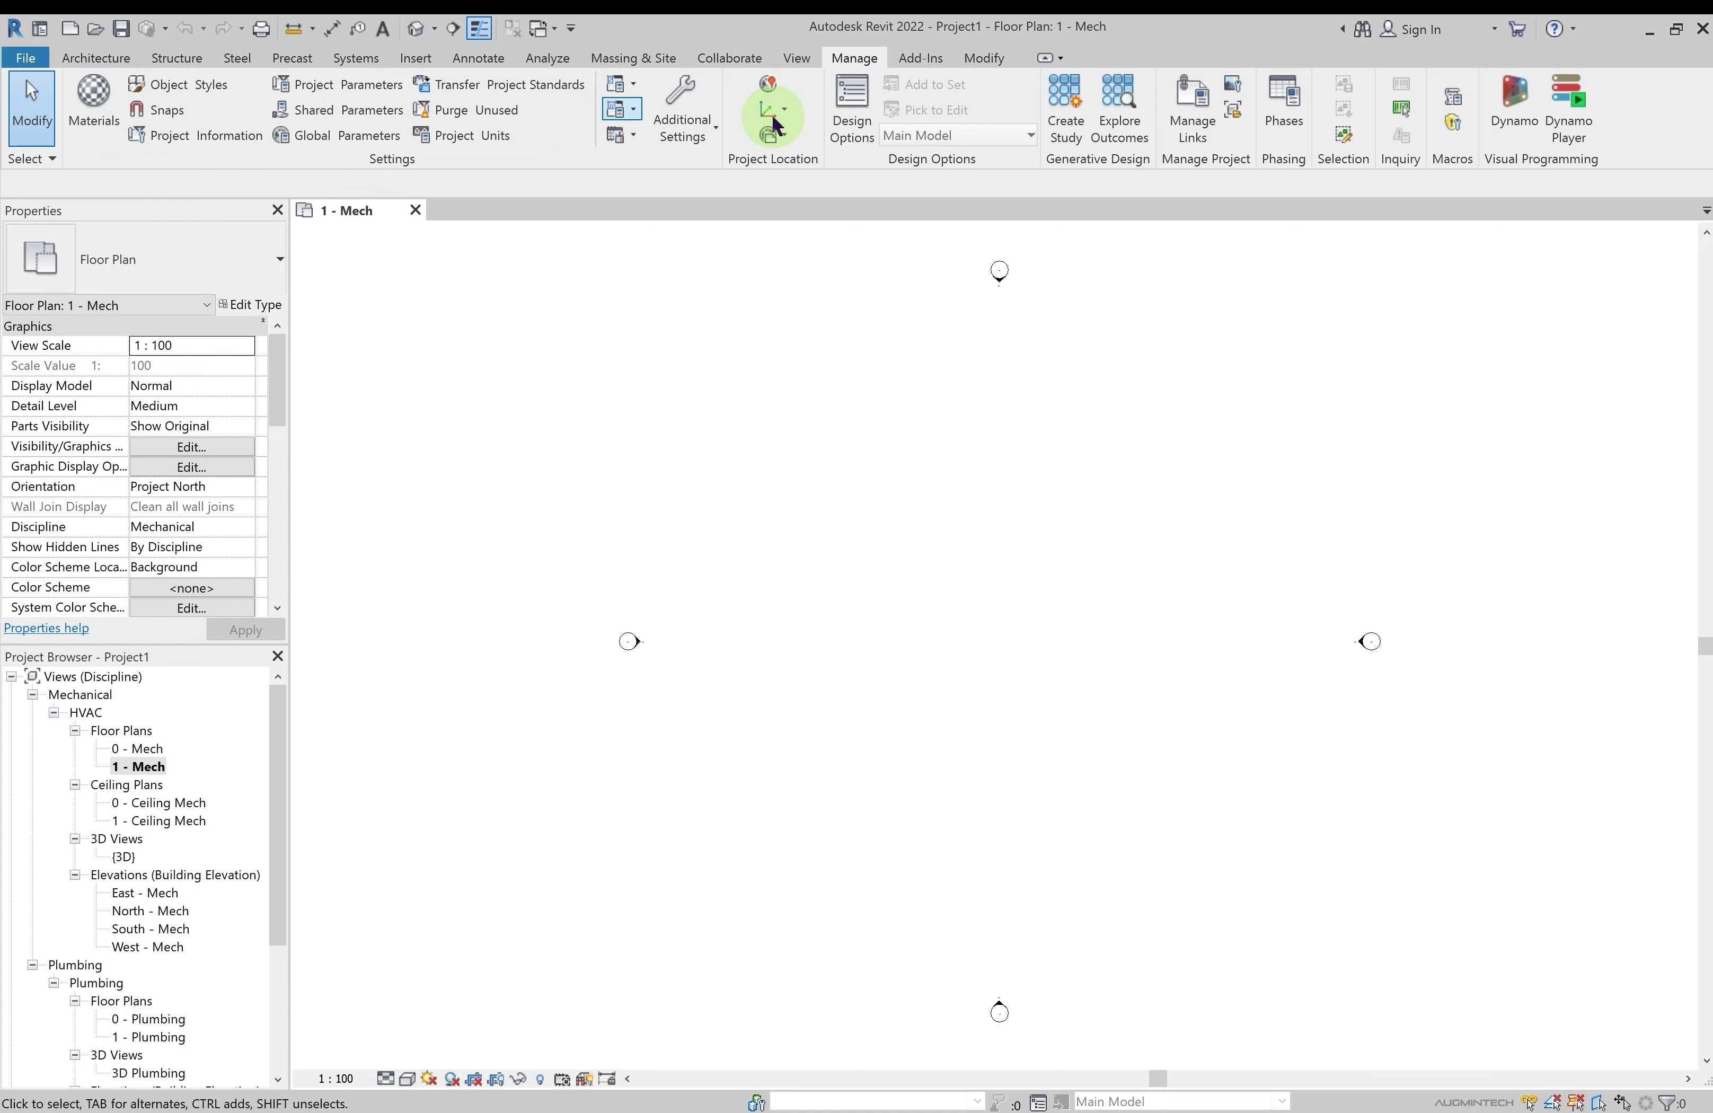
click(929, 62)
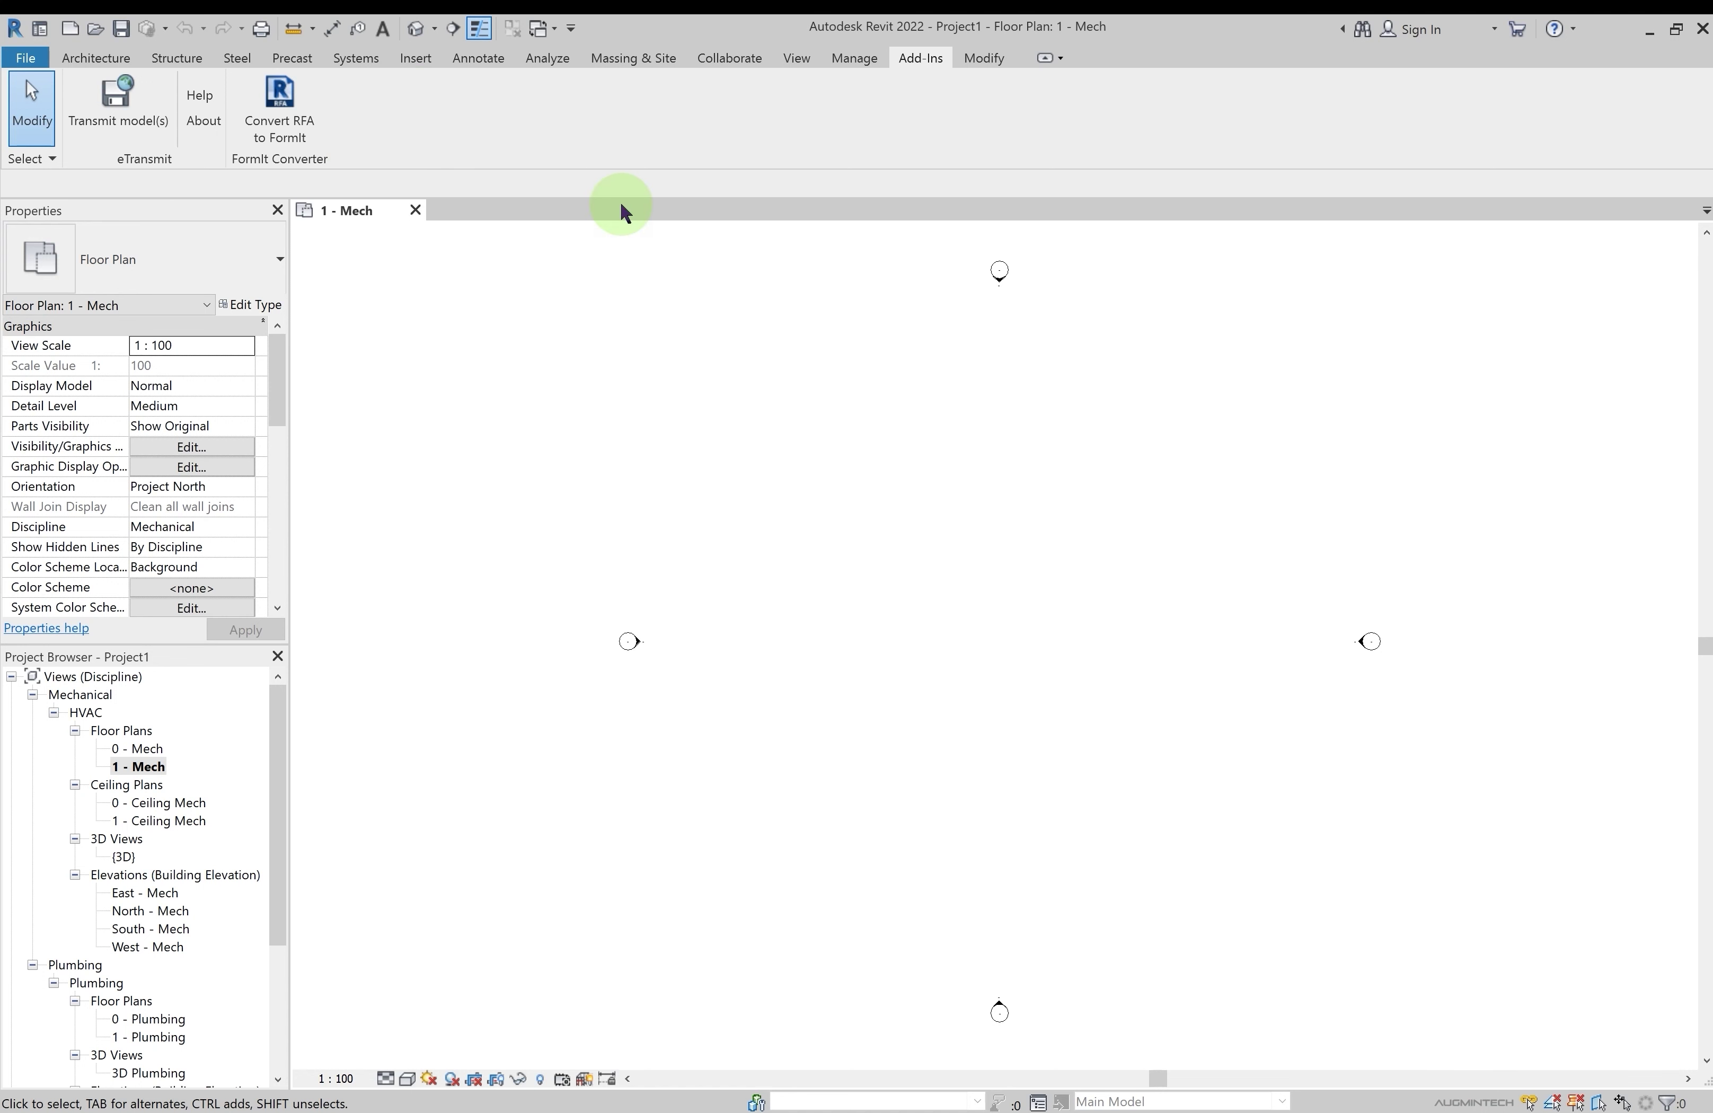
click(981, 57)
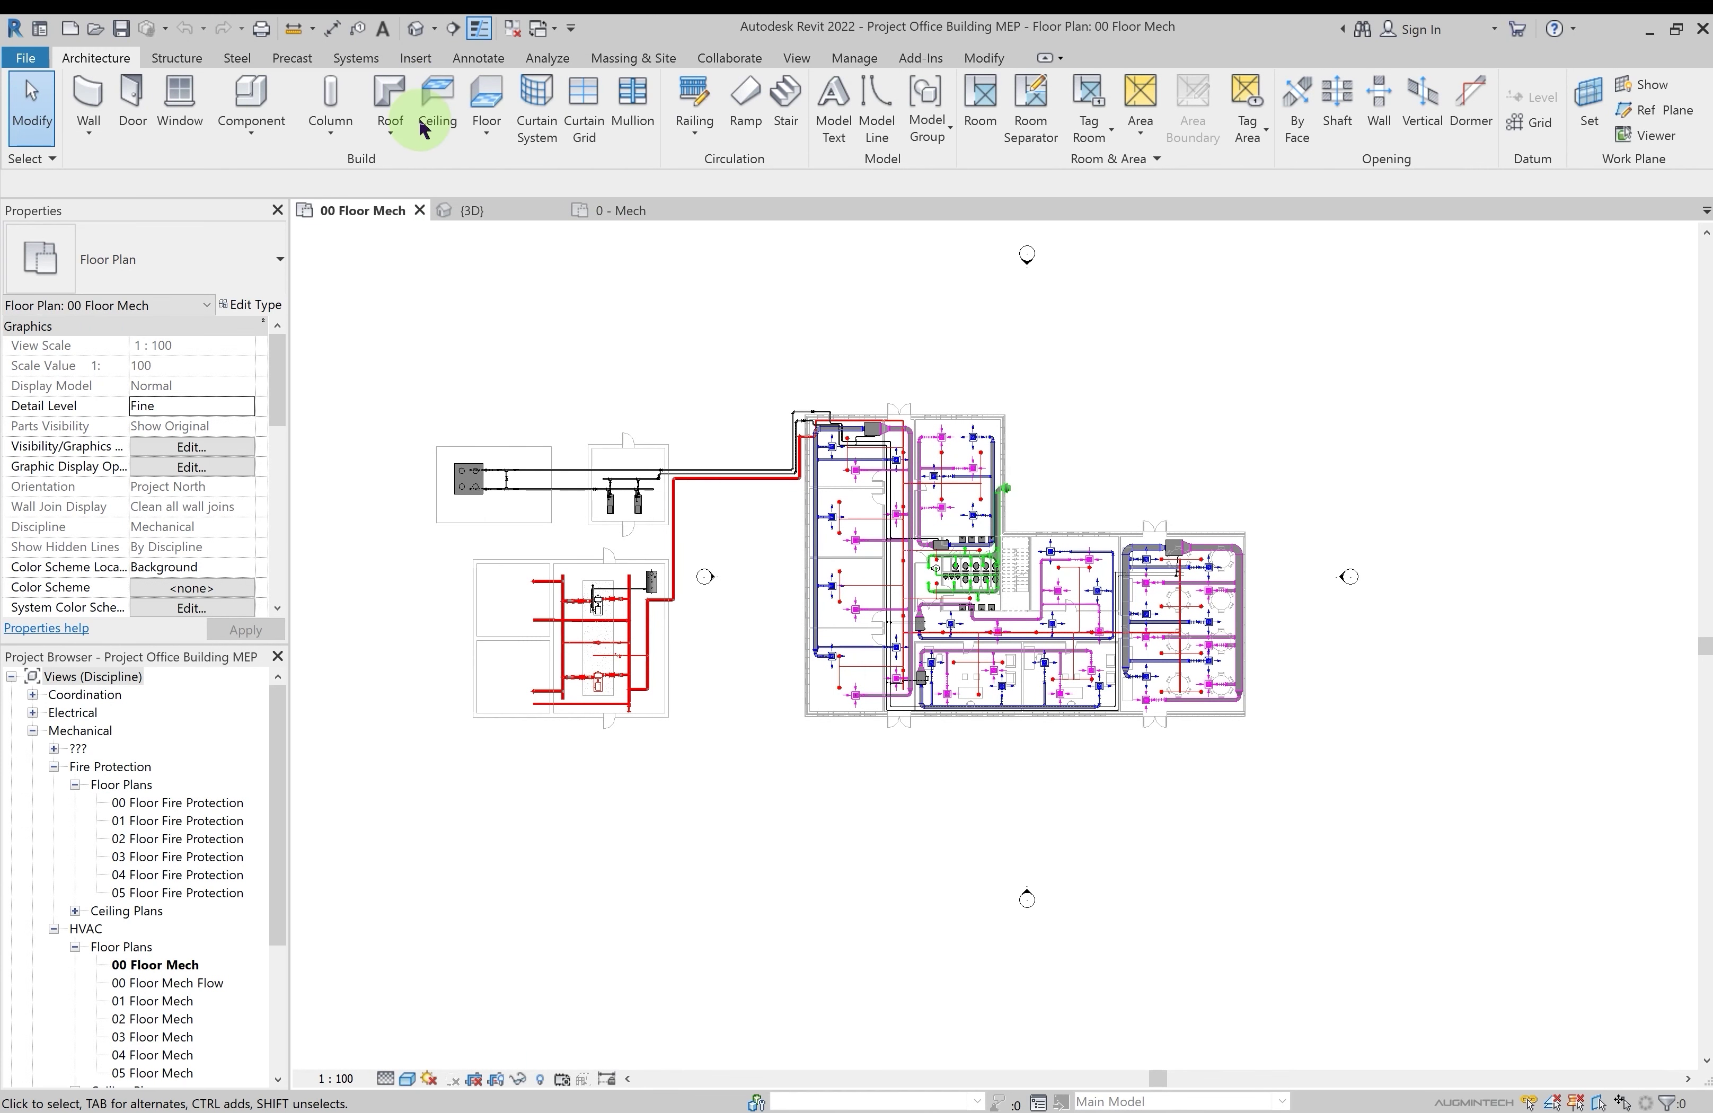
Select a pipe, the air-cooled scroll chiller and a duct fitting in 00 Floor Mech to compare their contextual Modify tools
click(703, 469)
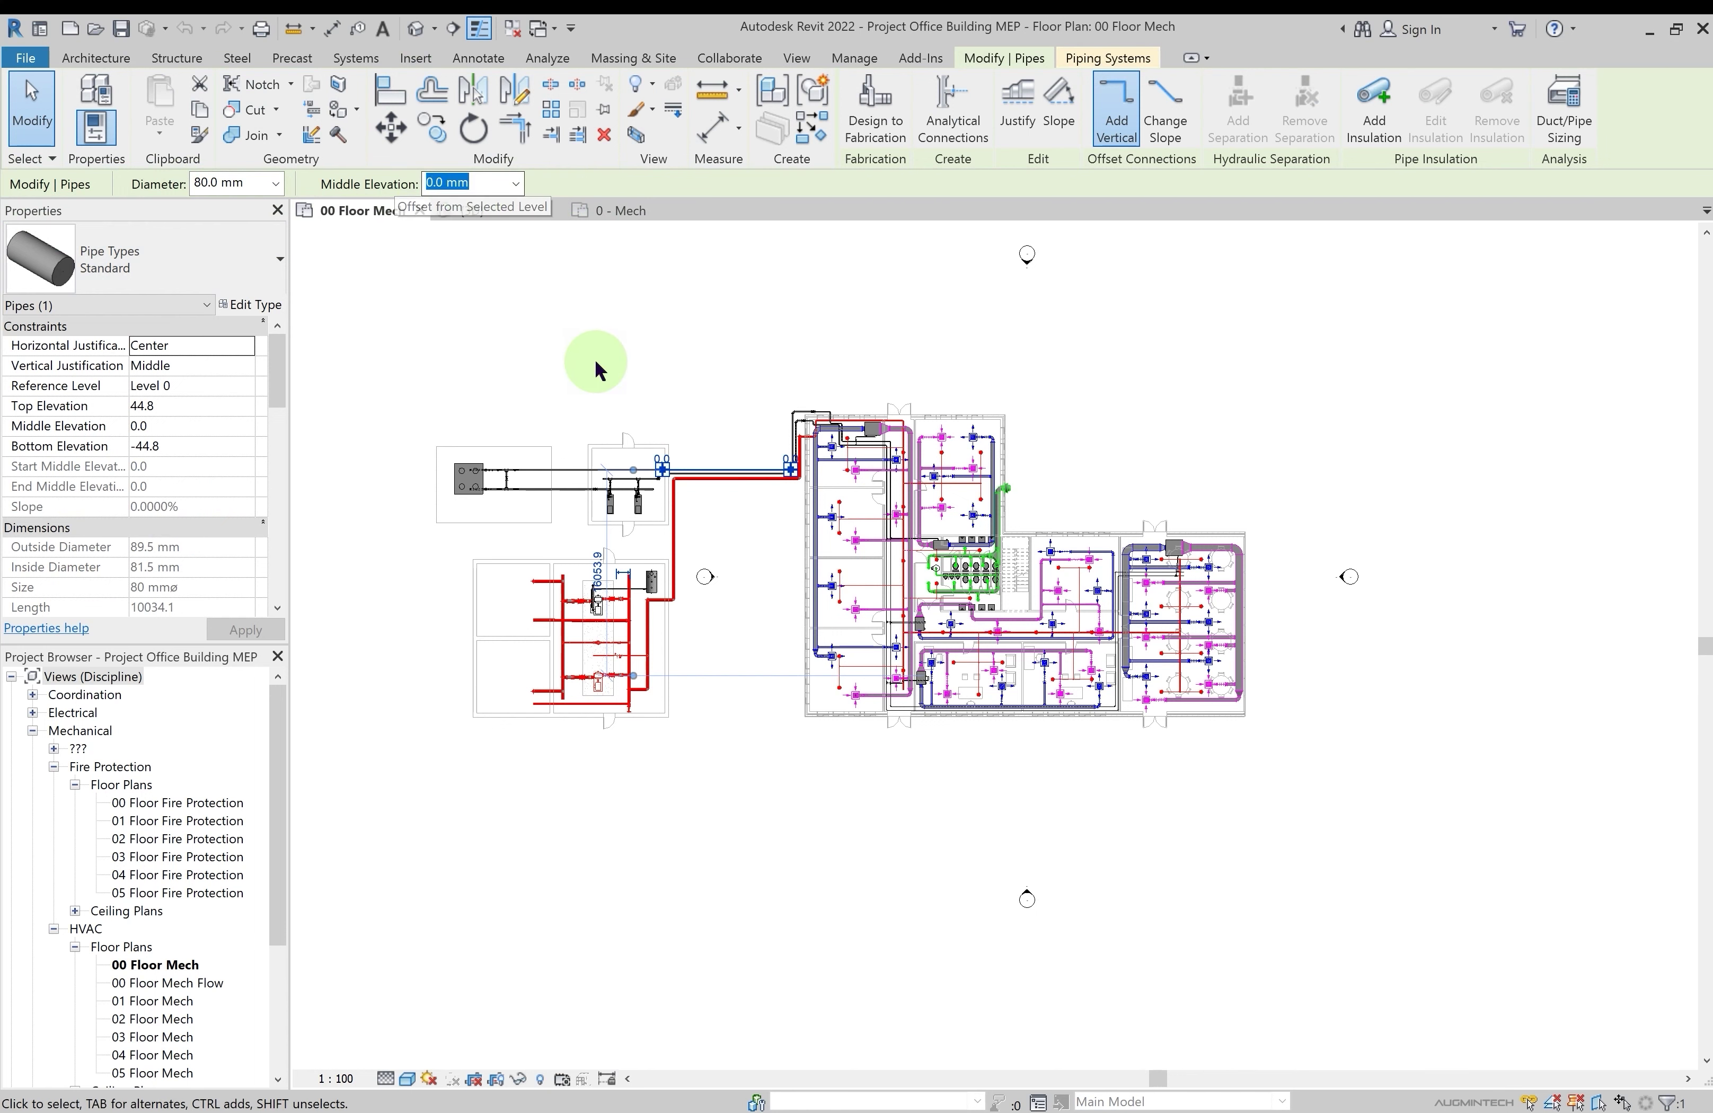
click(457, 426)
click(463, 483)
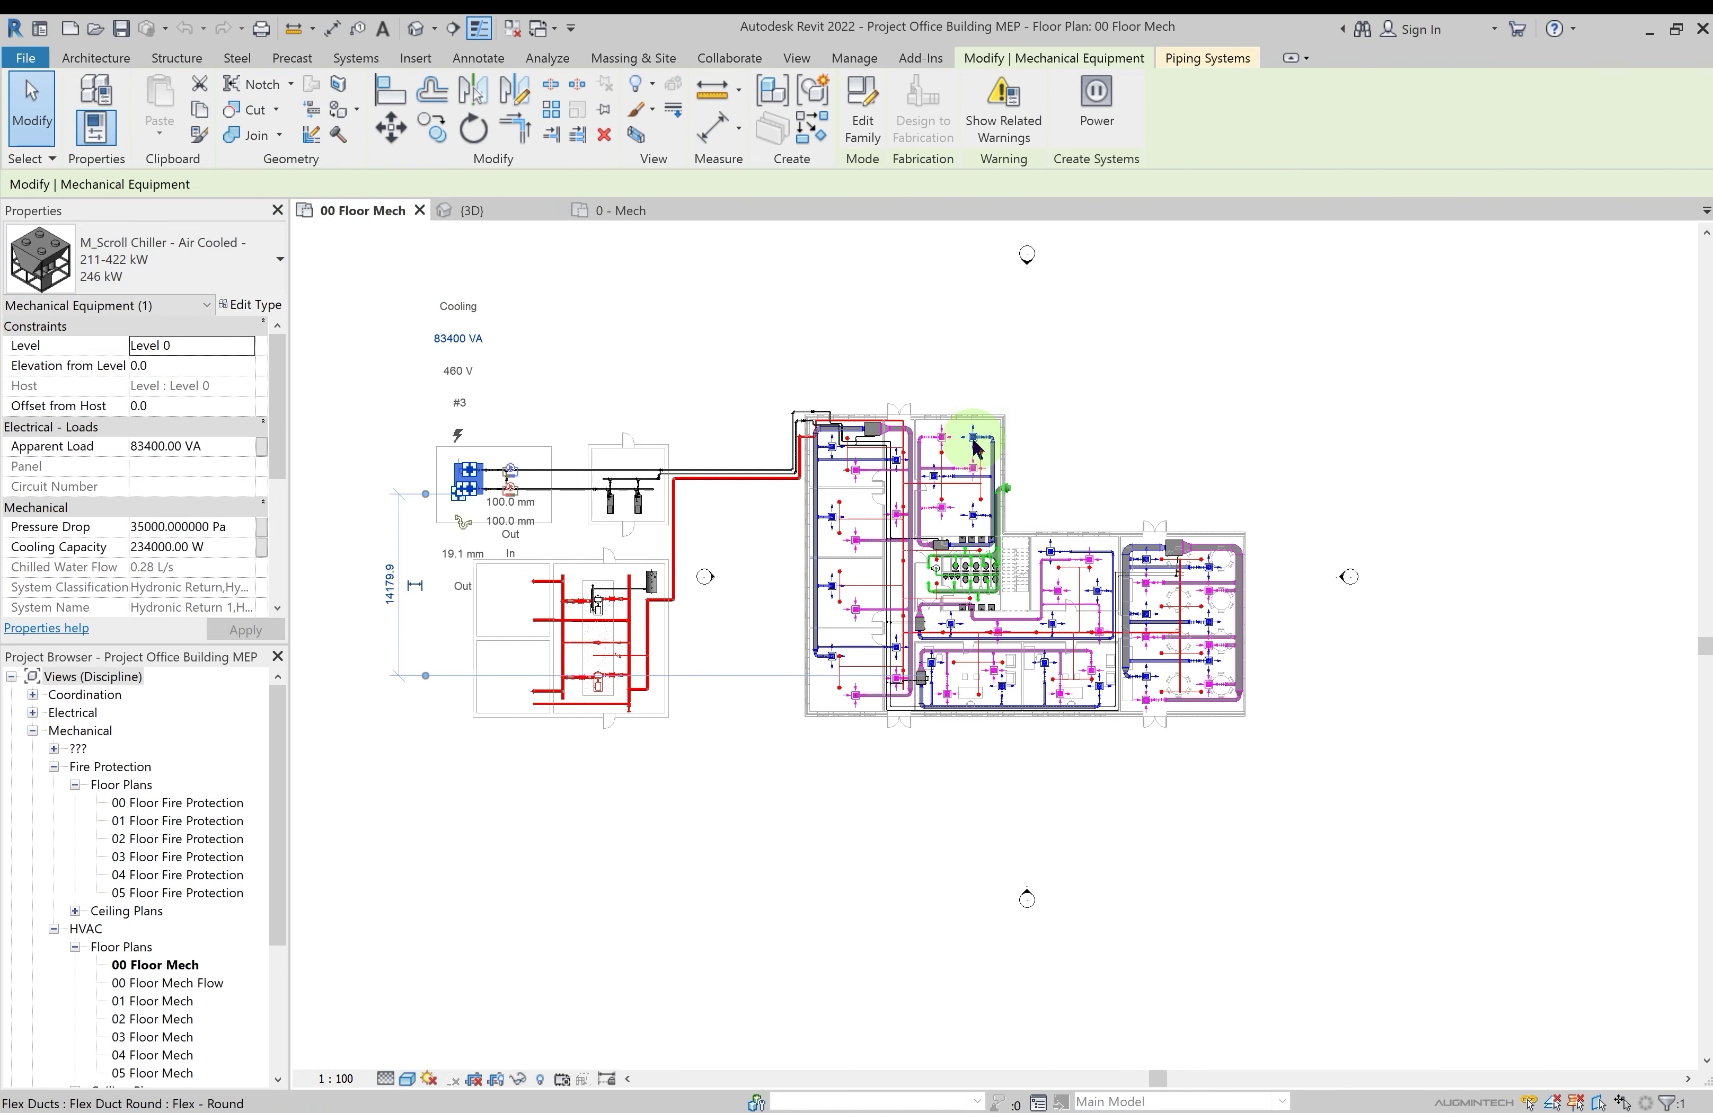
scroll(984, 396, up, 4)
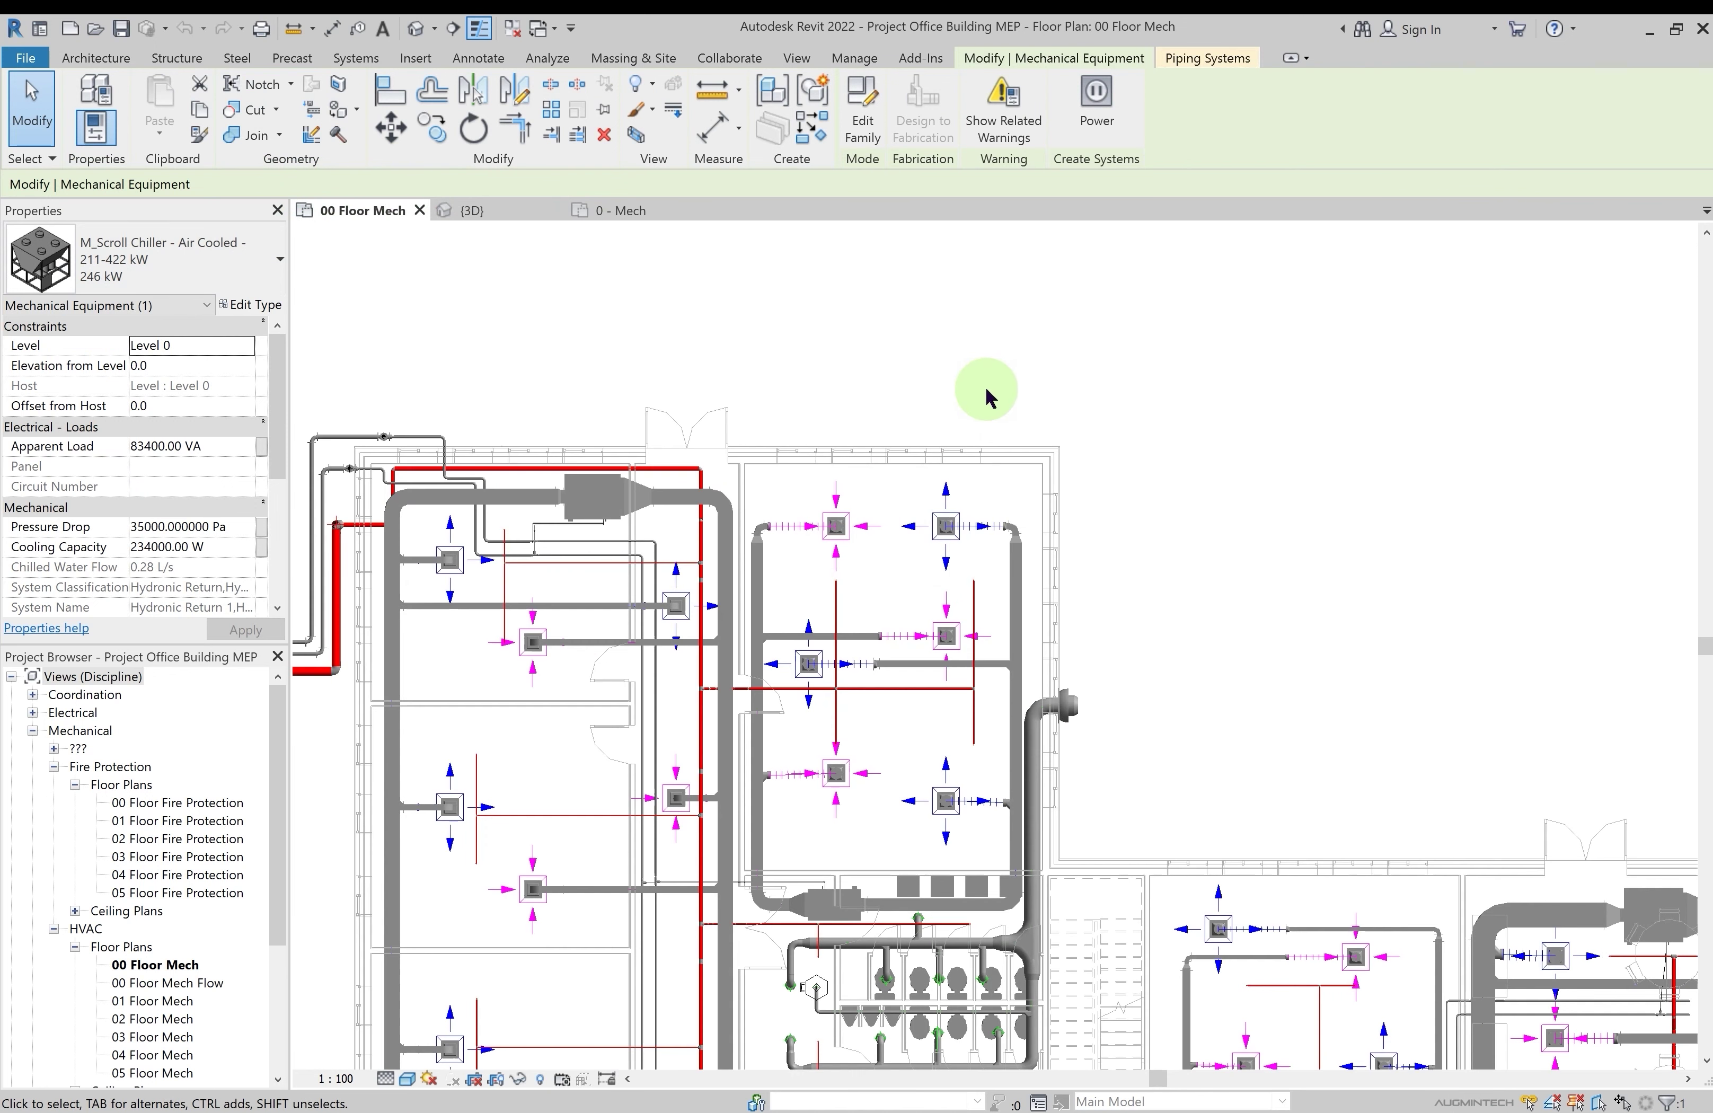
click(936, 537)
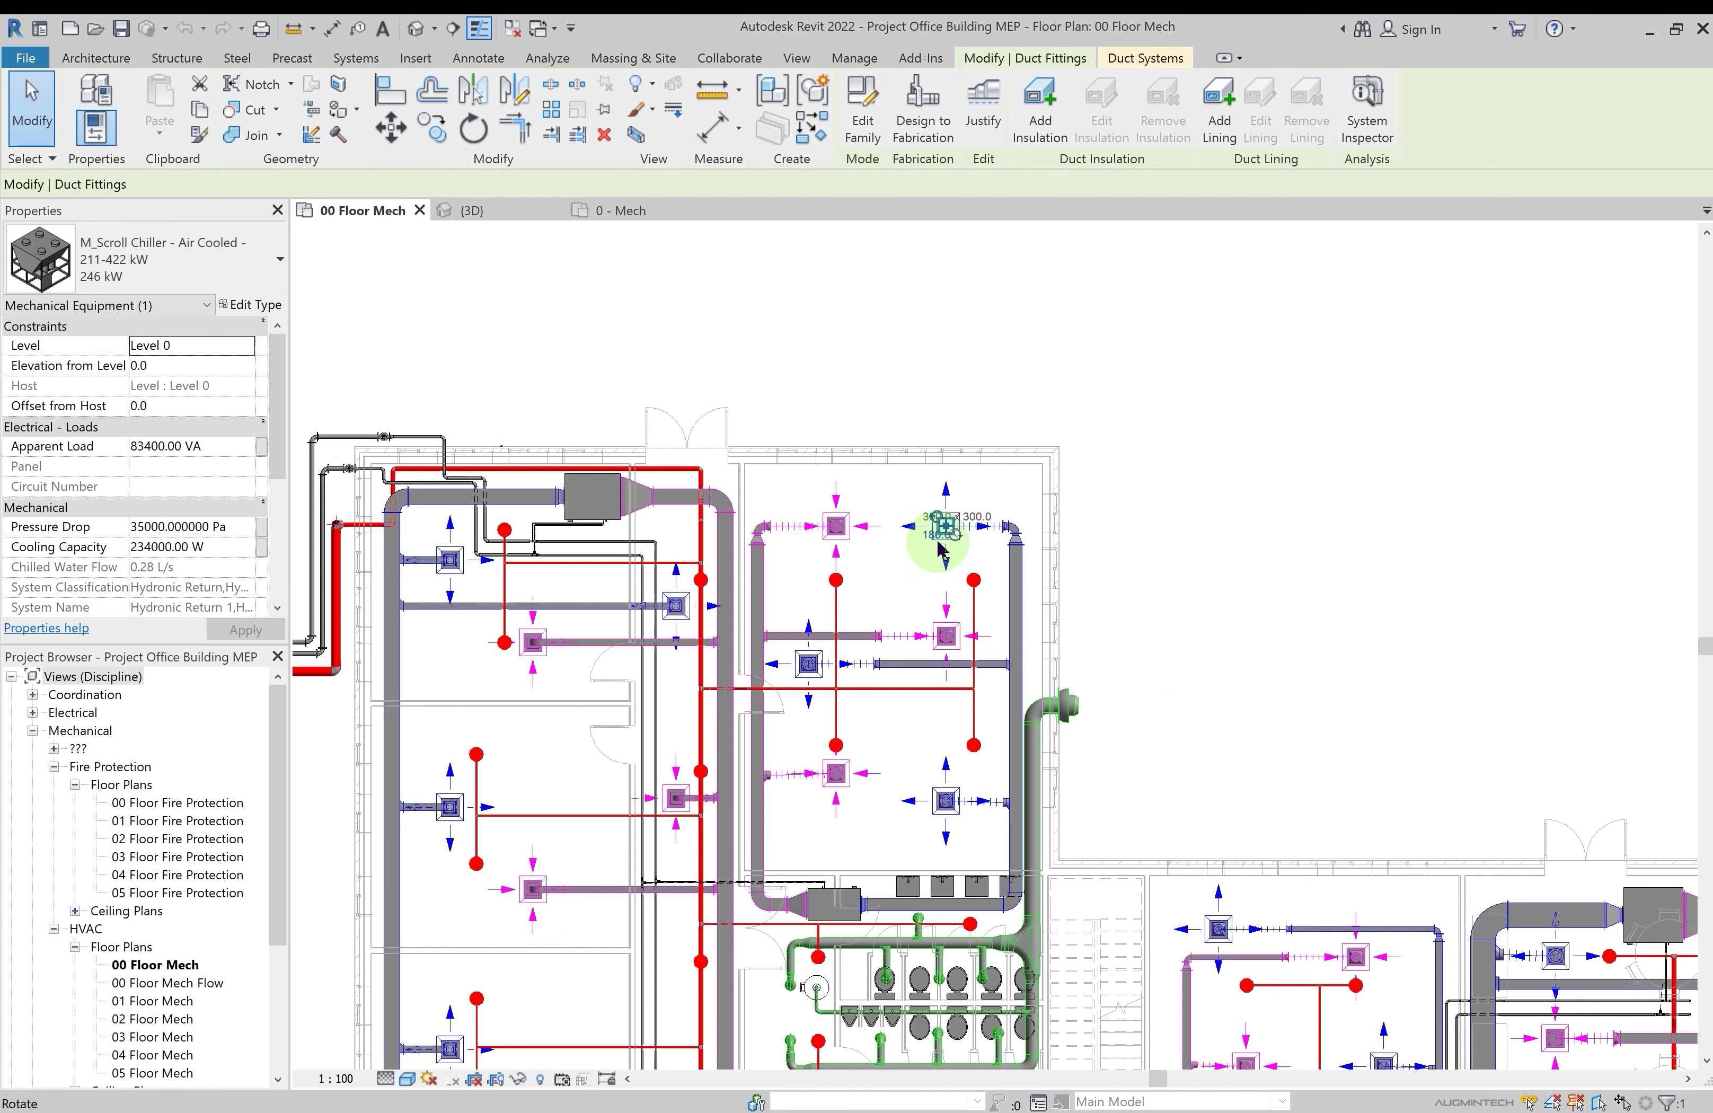
Select the upper supply diffuser in the upper middle room and the fire pipe along the top wall to compare their quick option settings
click(946, 527)
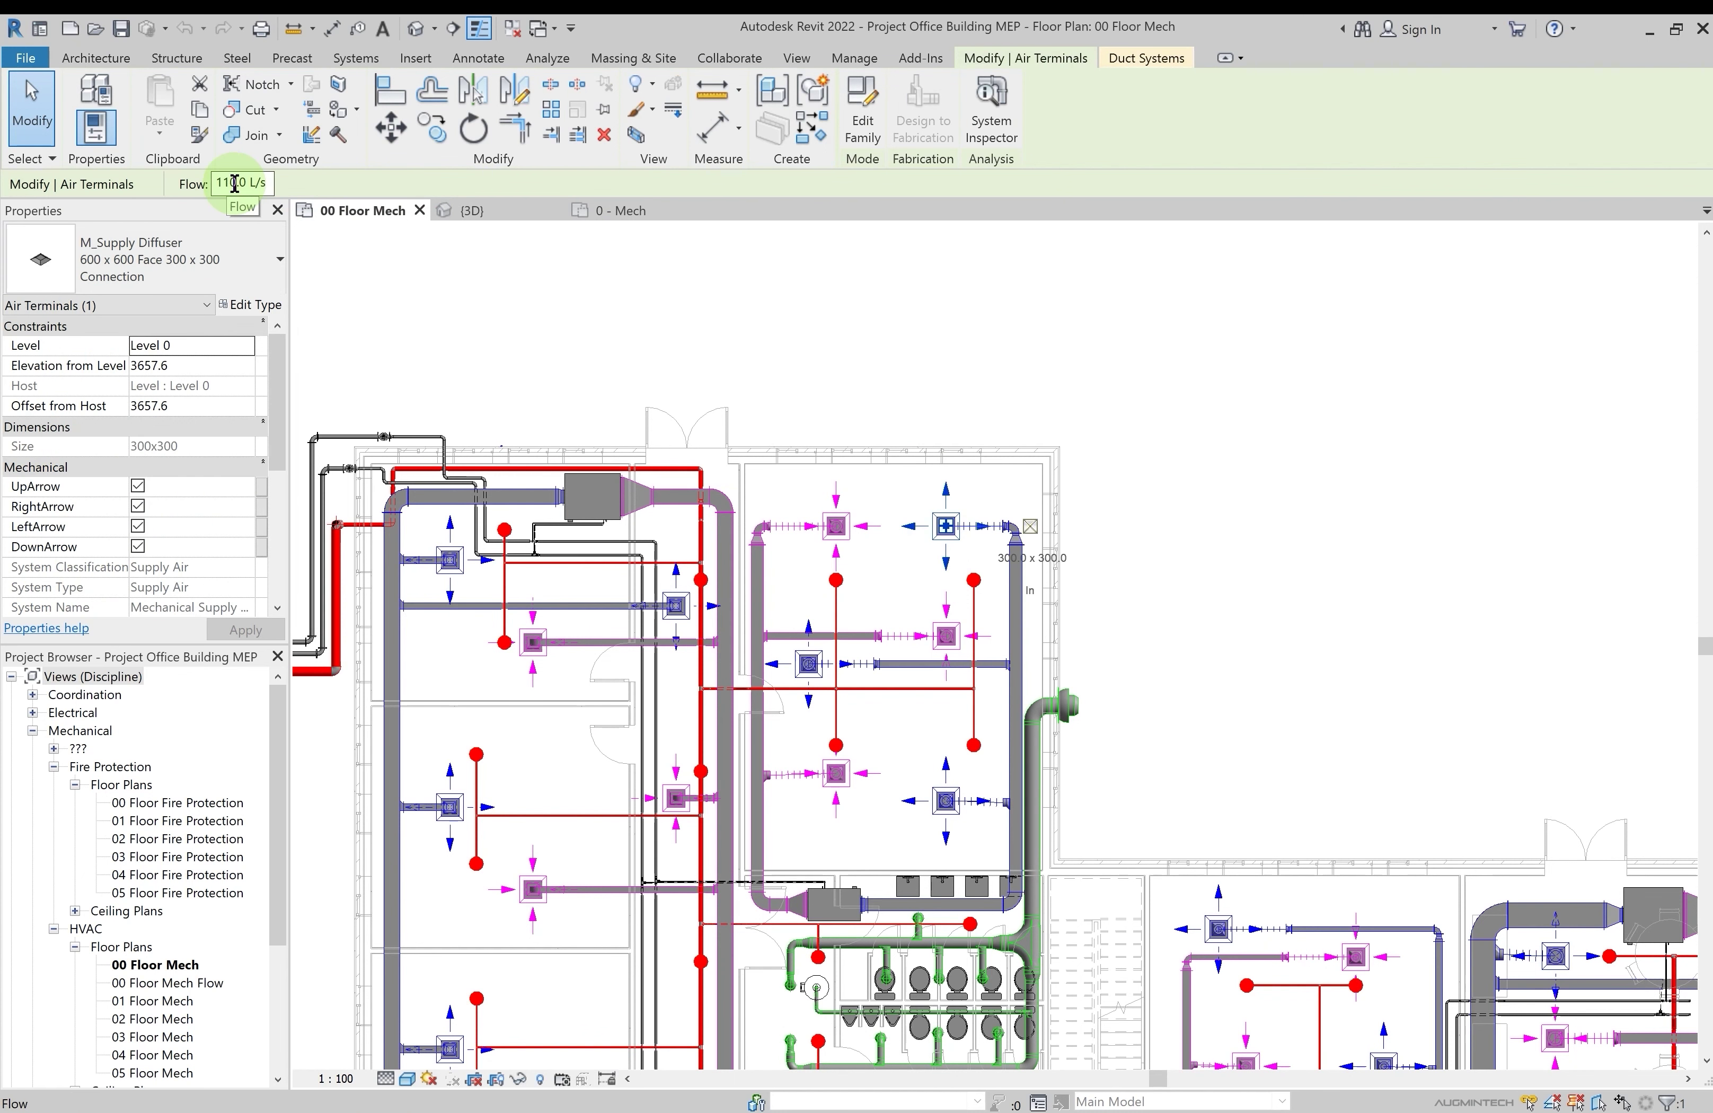
click(232, 185)
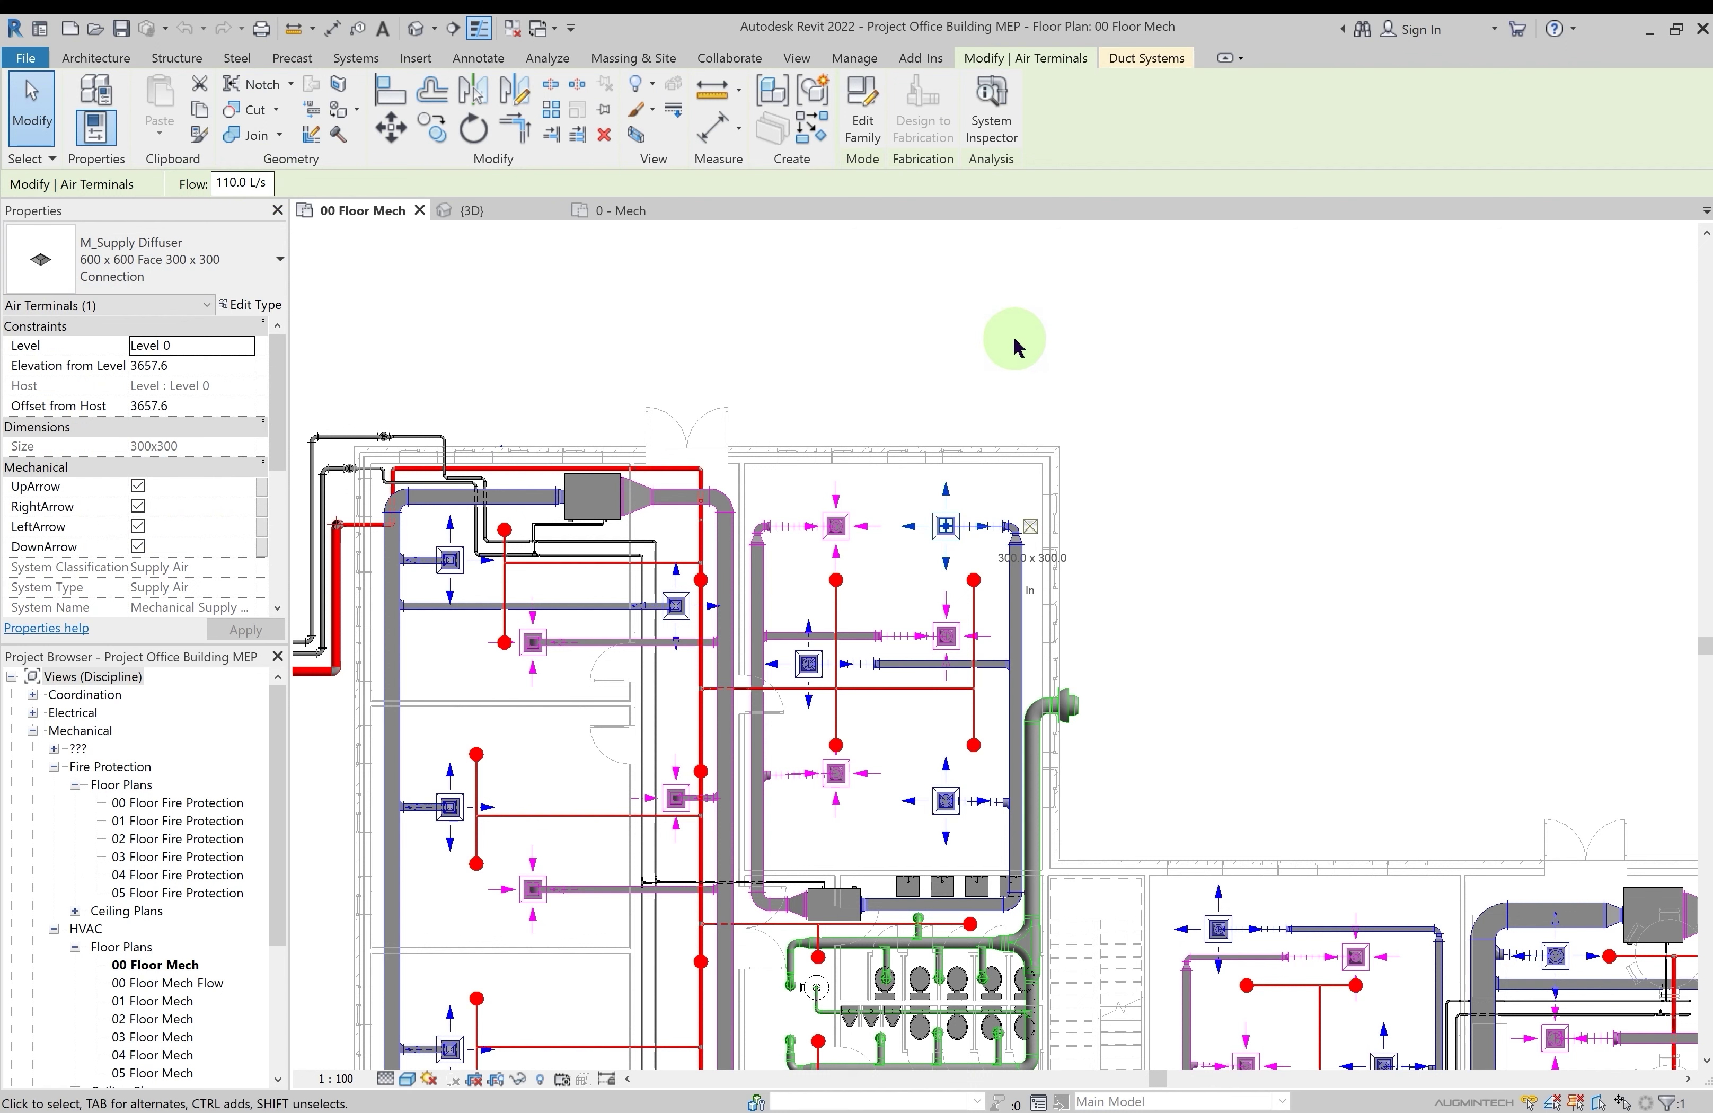
click(855, 329)
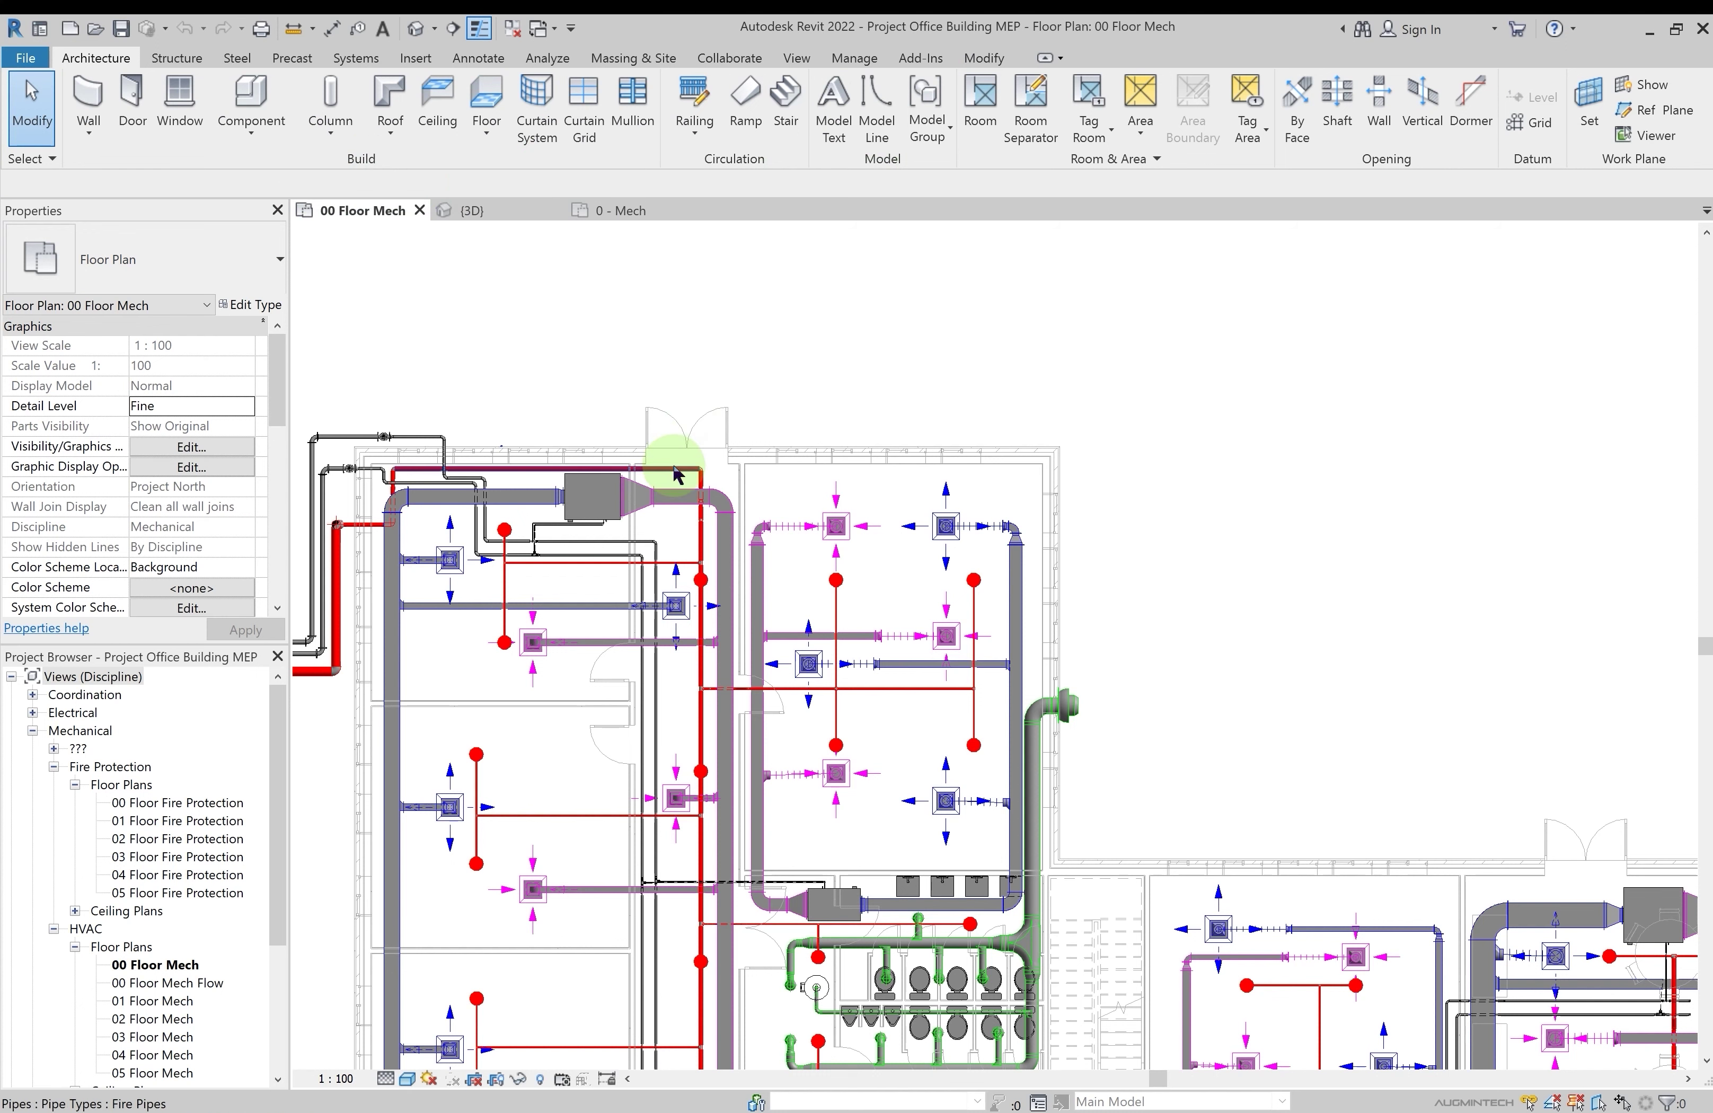
click(650, 469)
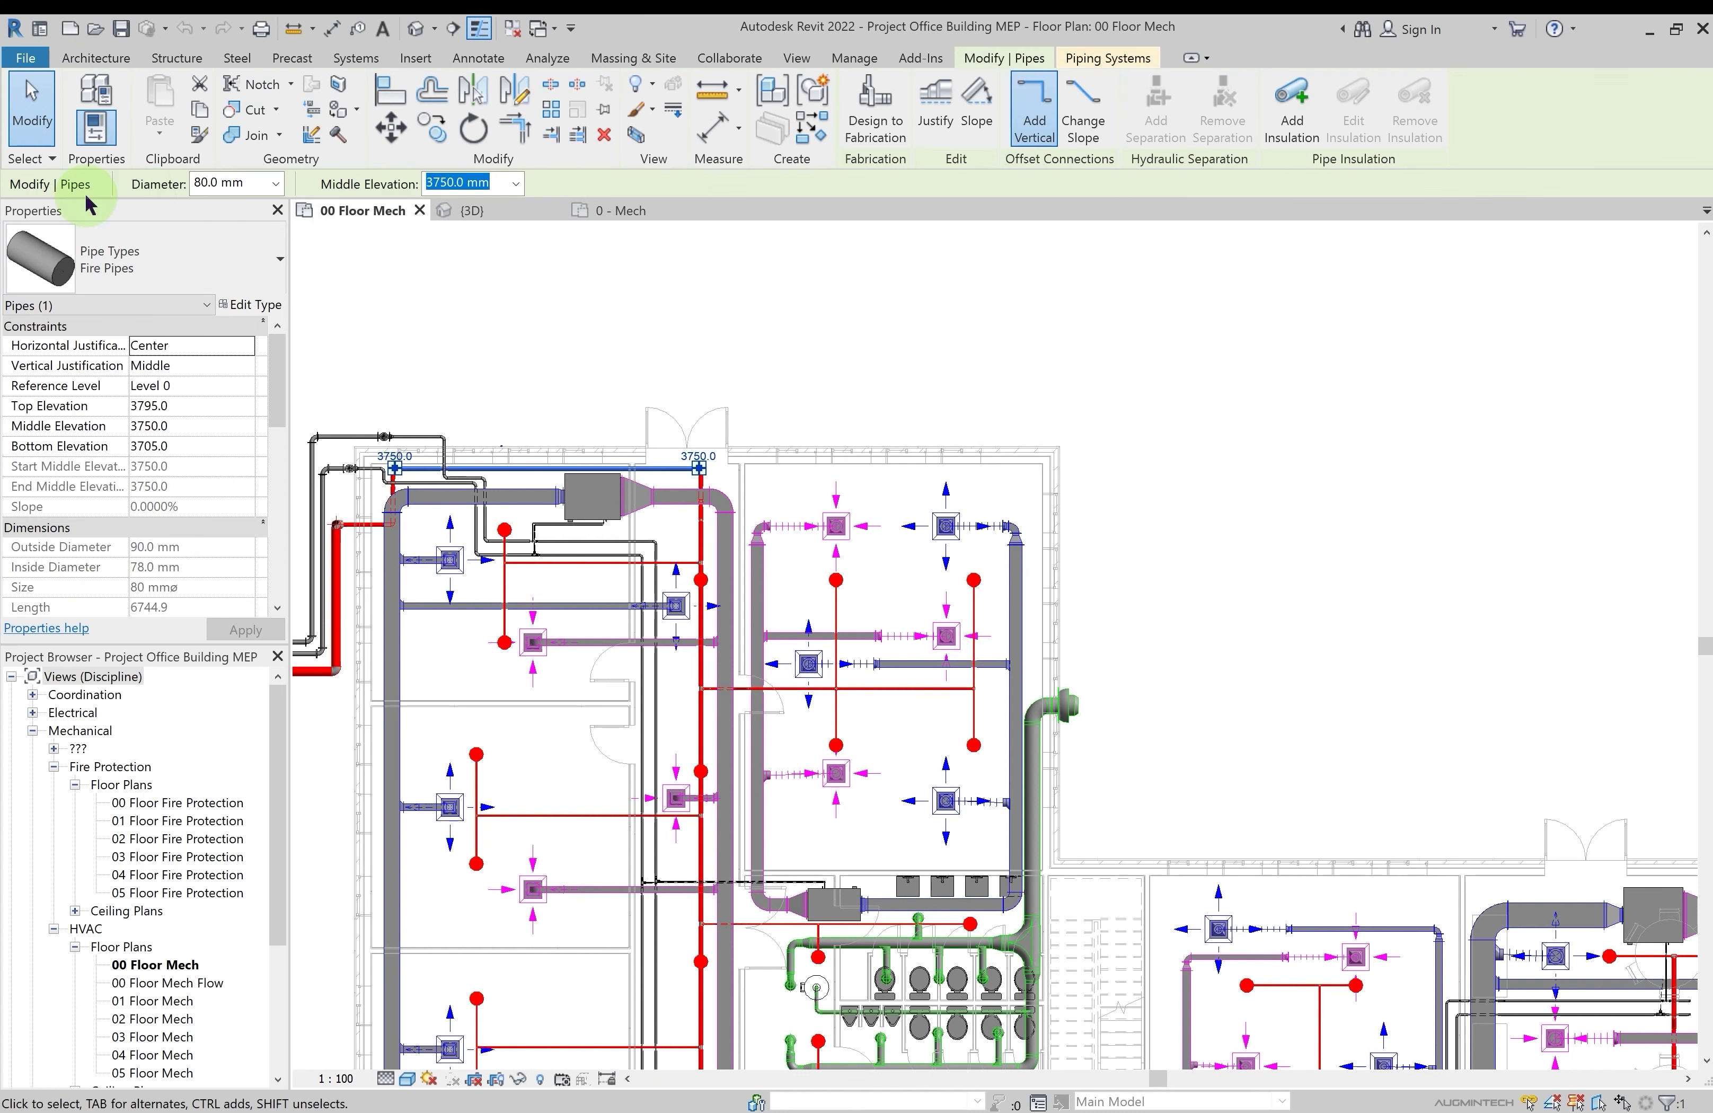
click(426, 183)
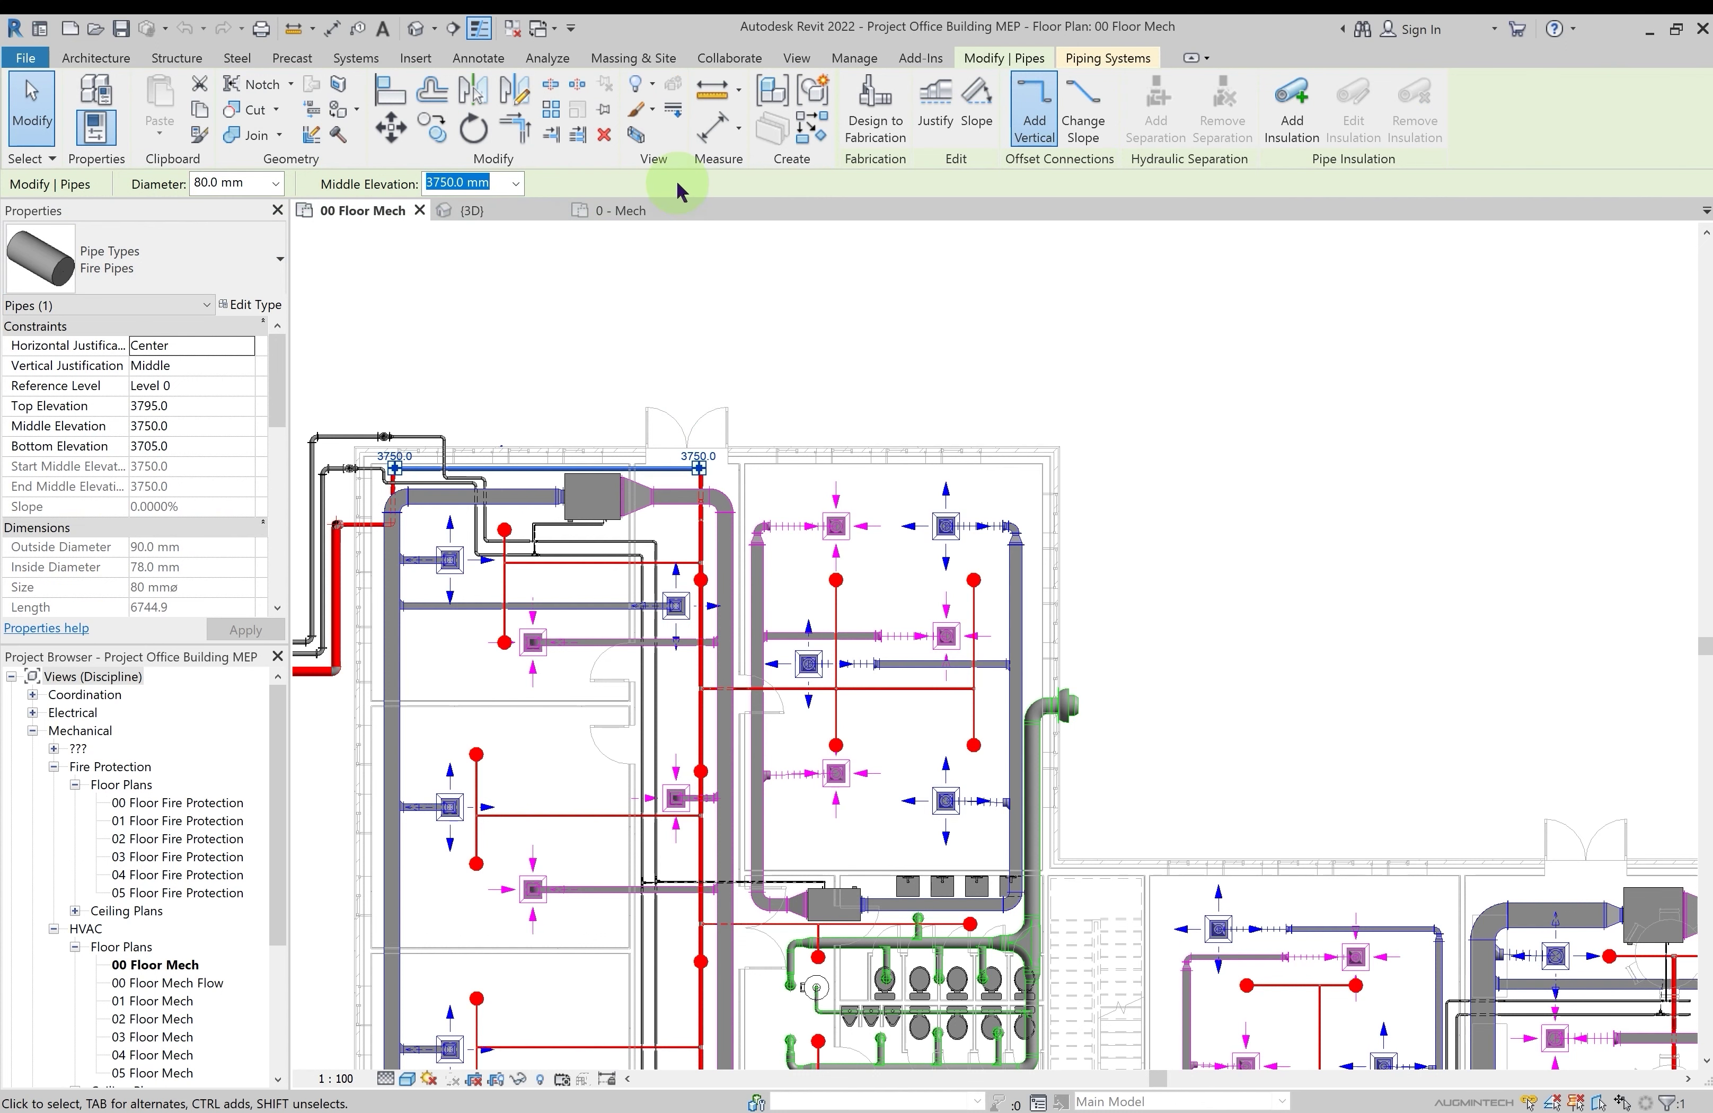
click(674, 284)
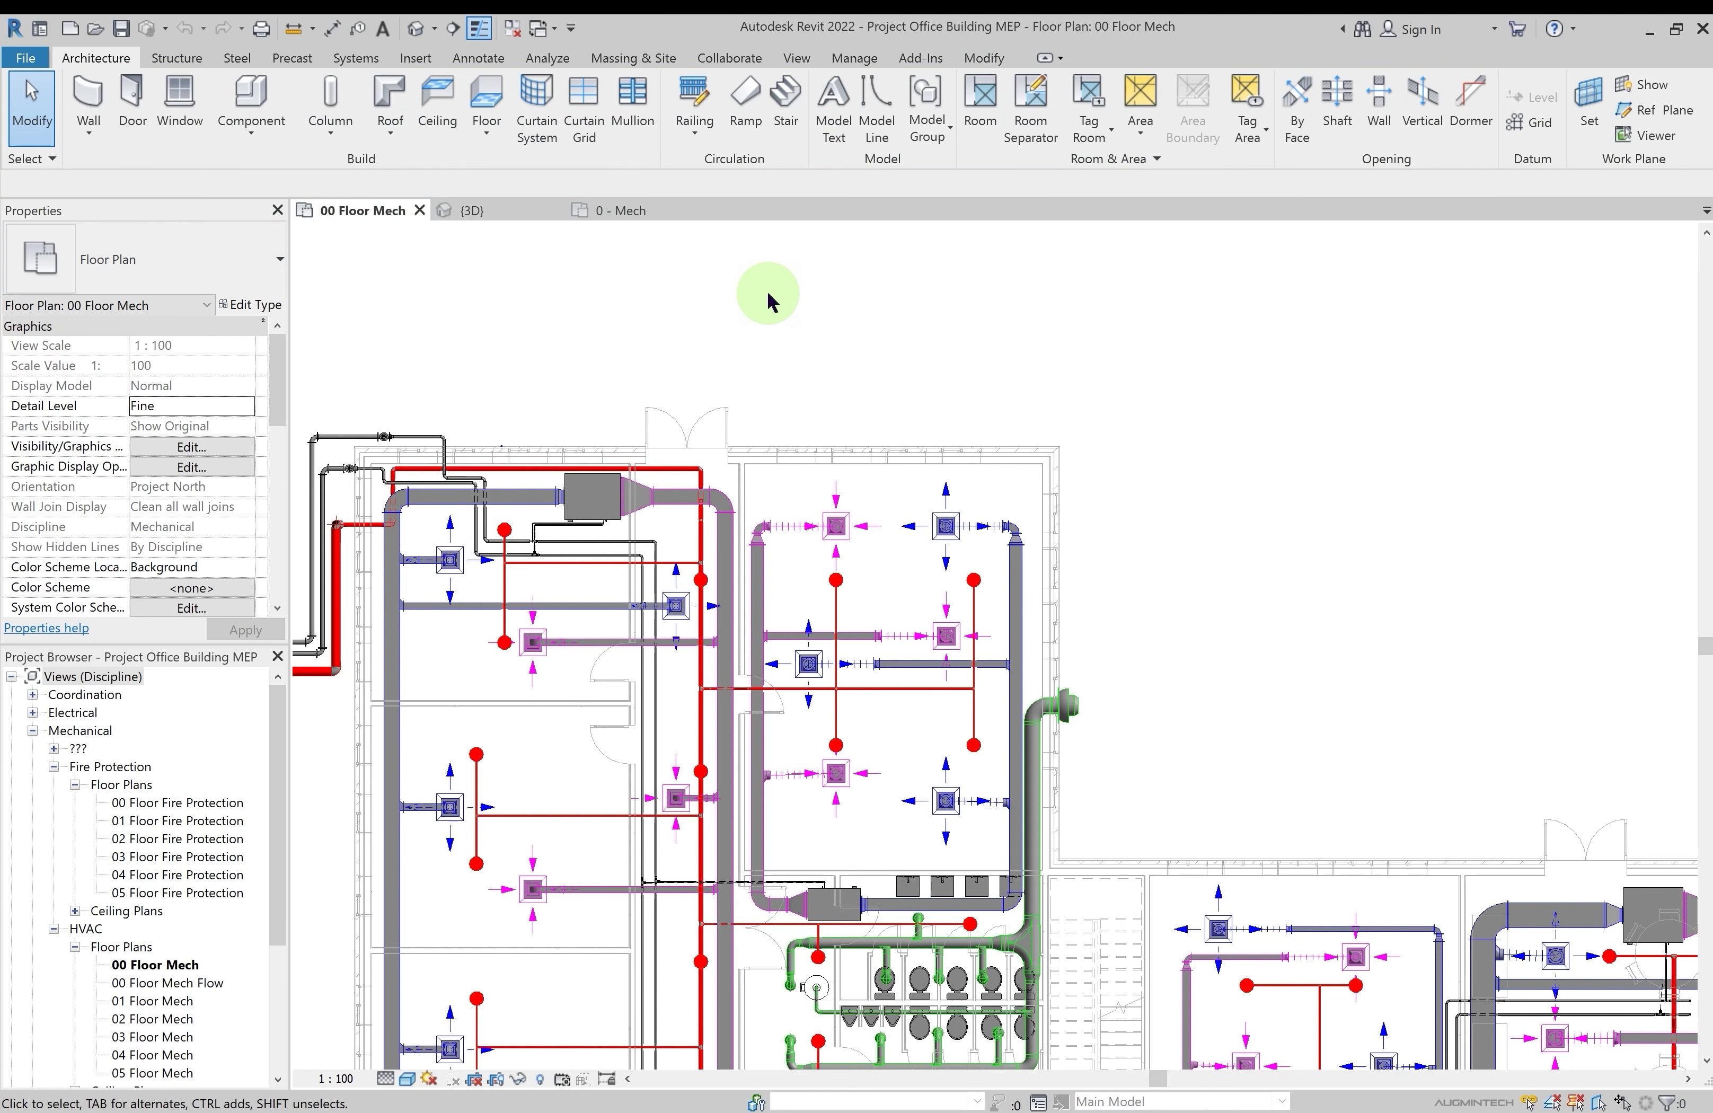
Undock the Project Browser from below the Properties palette and dock it on the opposite side of the drawing area
scroll(768, 294, down, 3)
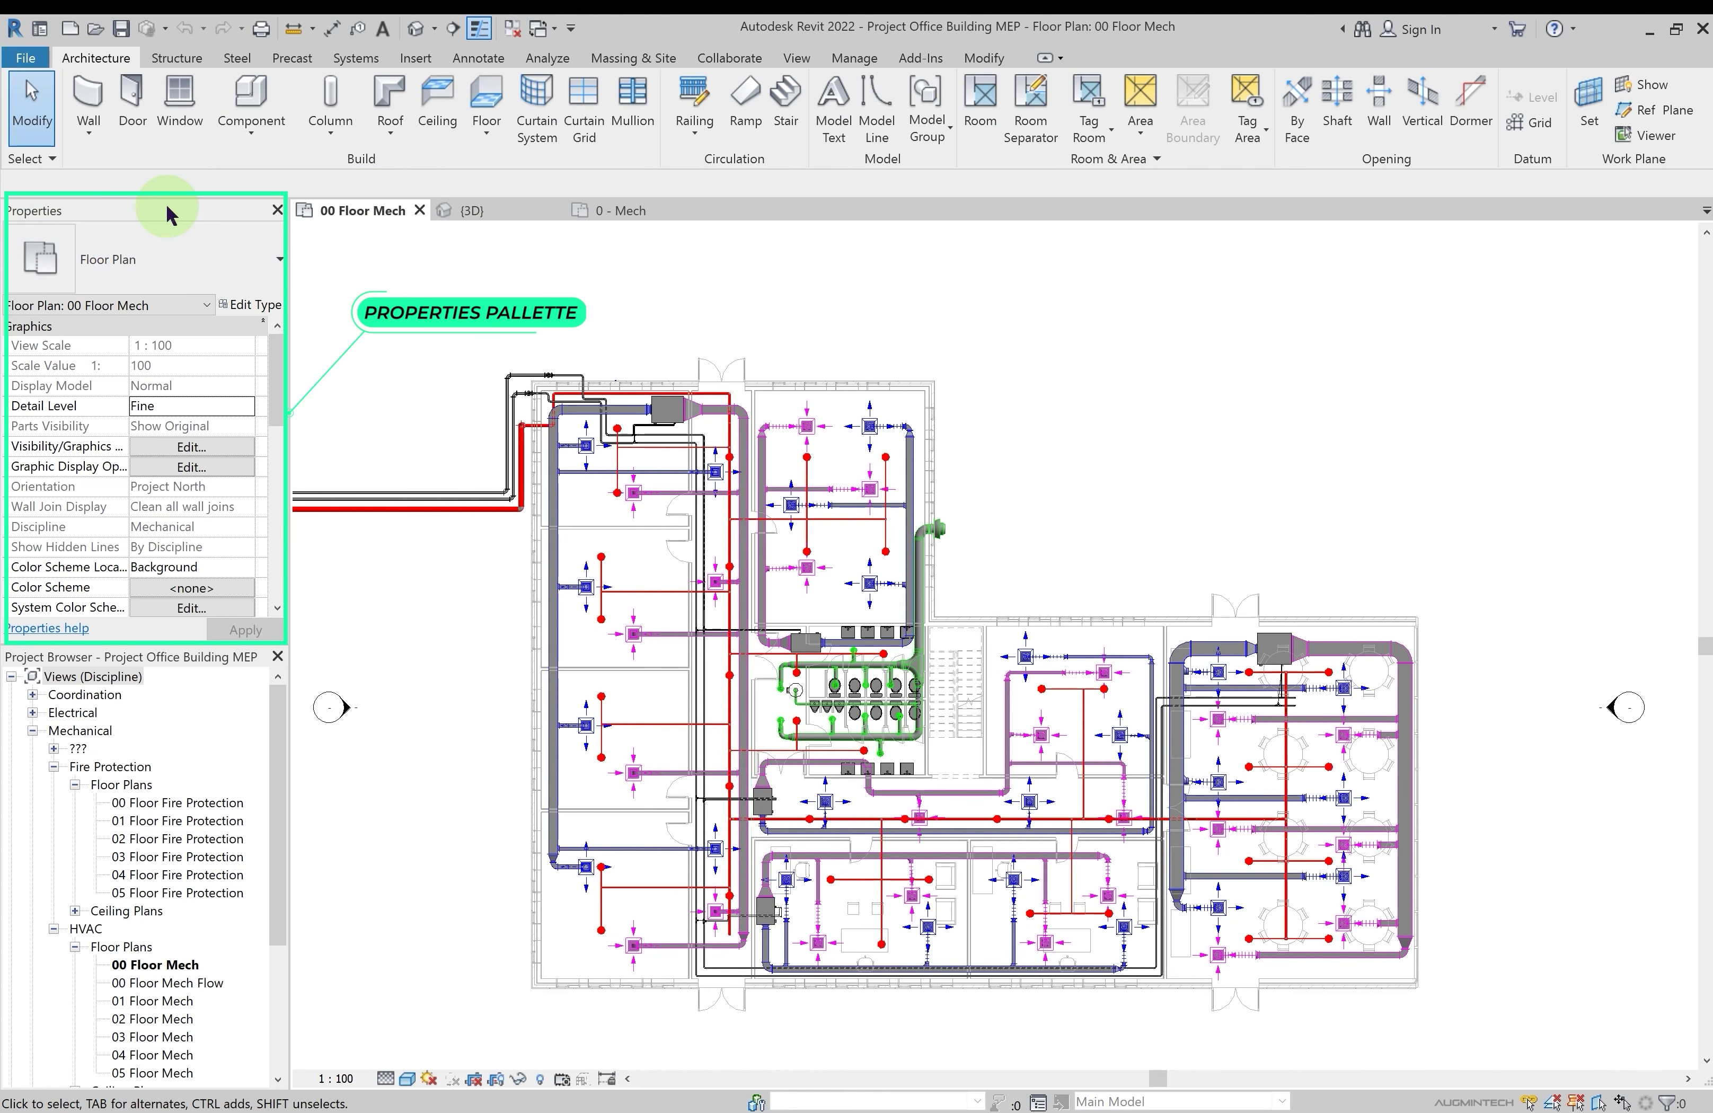
drag(230, 212, 127, 231)
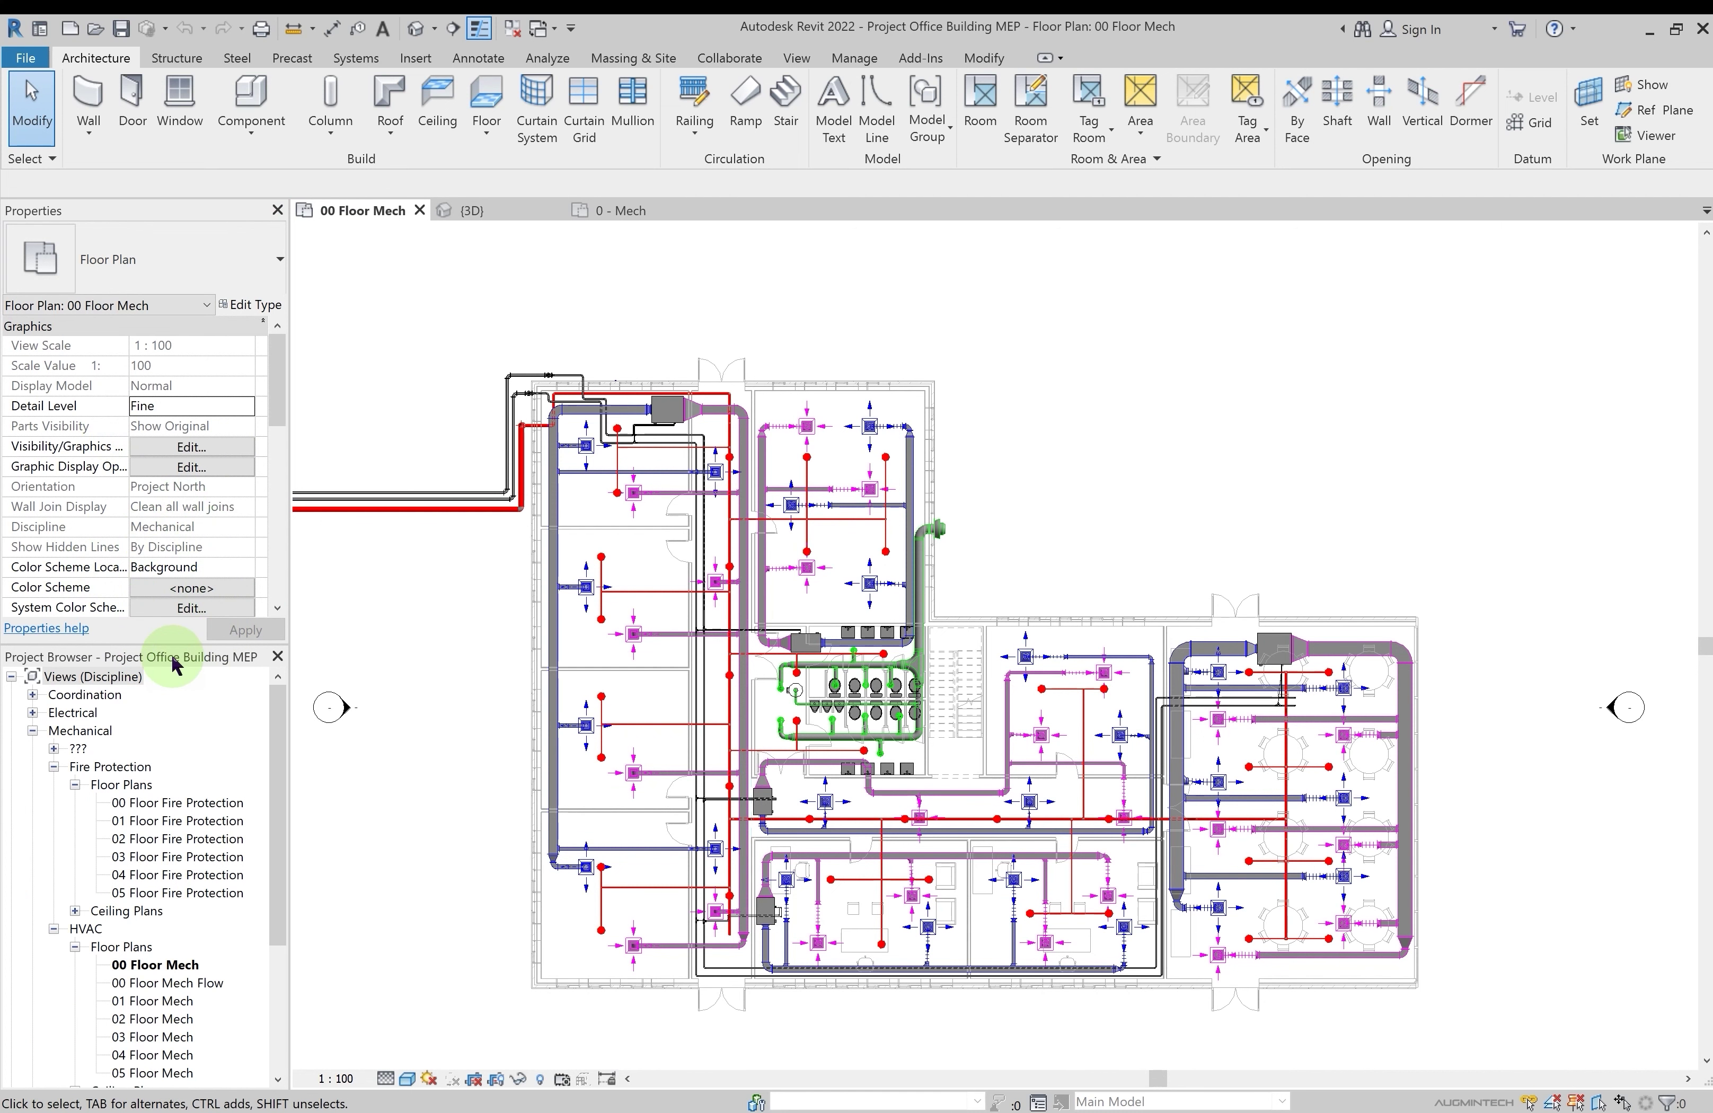
drag(176, 665, 1684, 239)
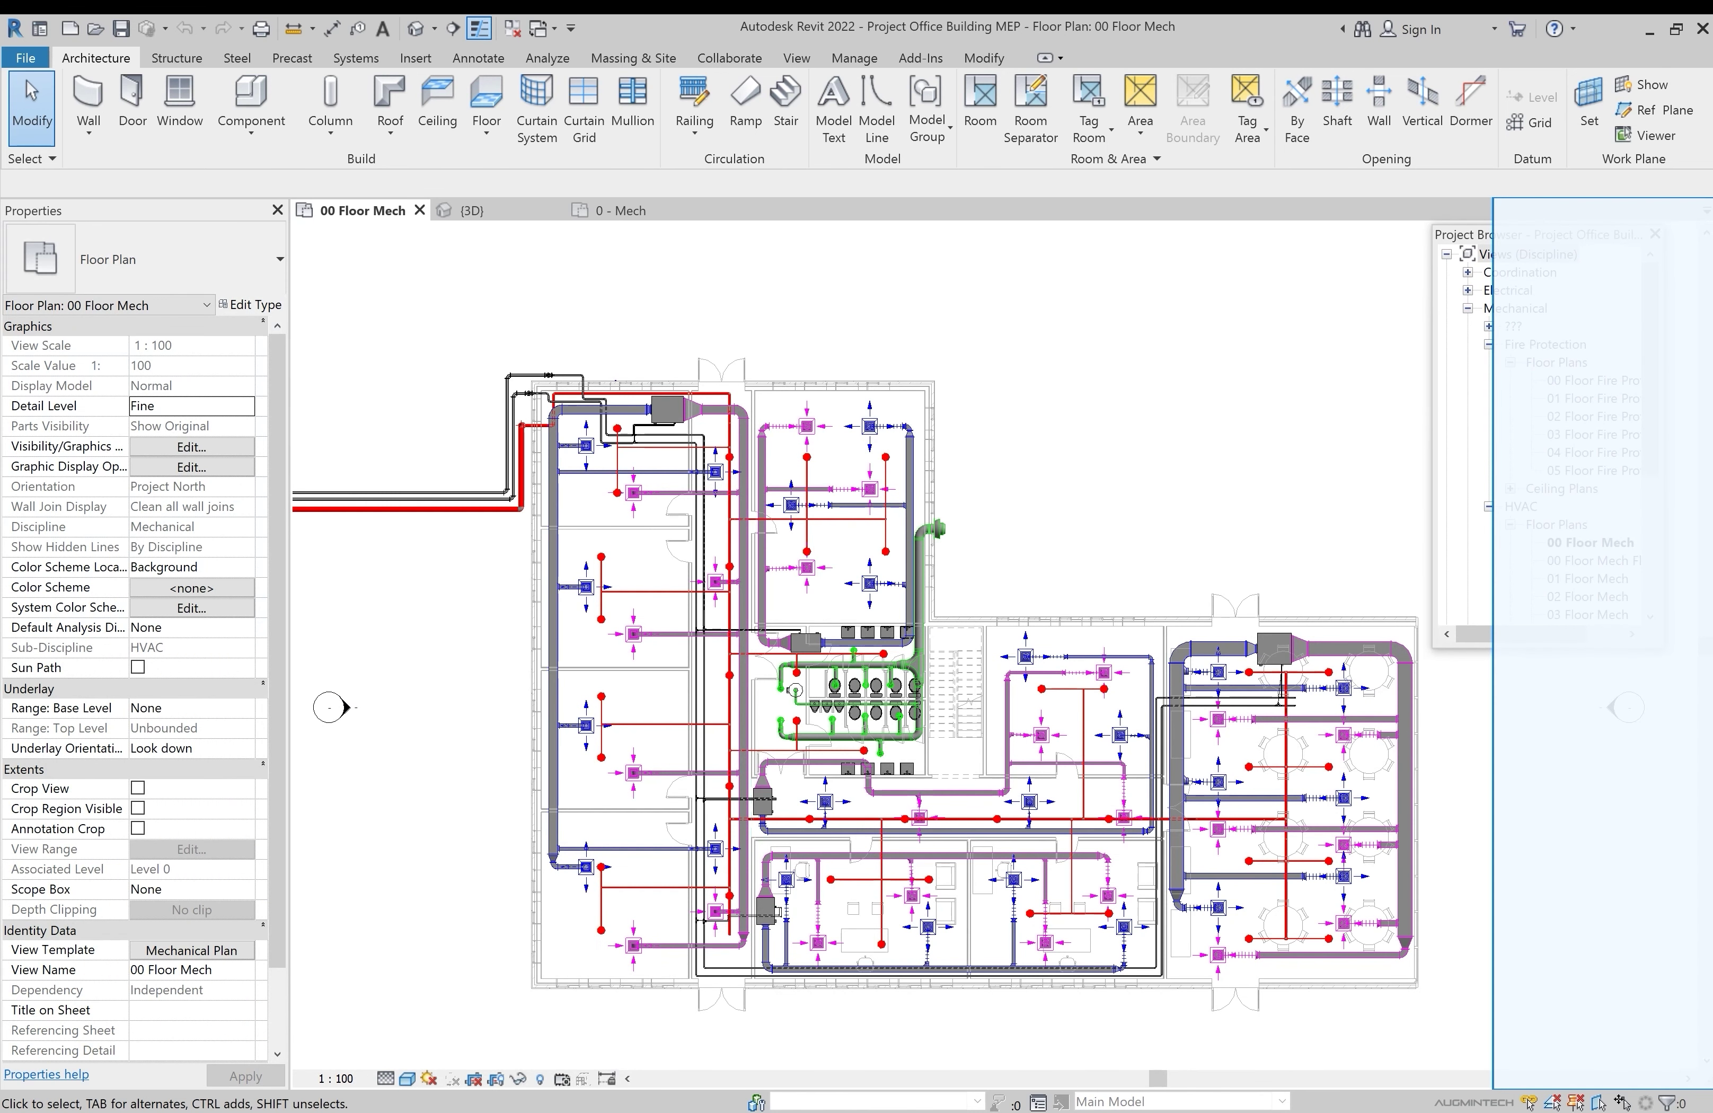
drag(1684, 239, 1684, 238)
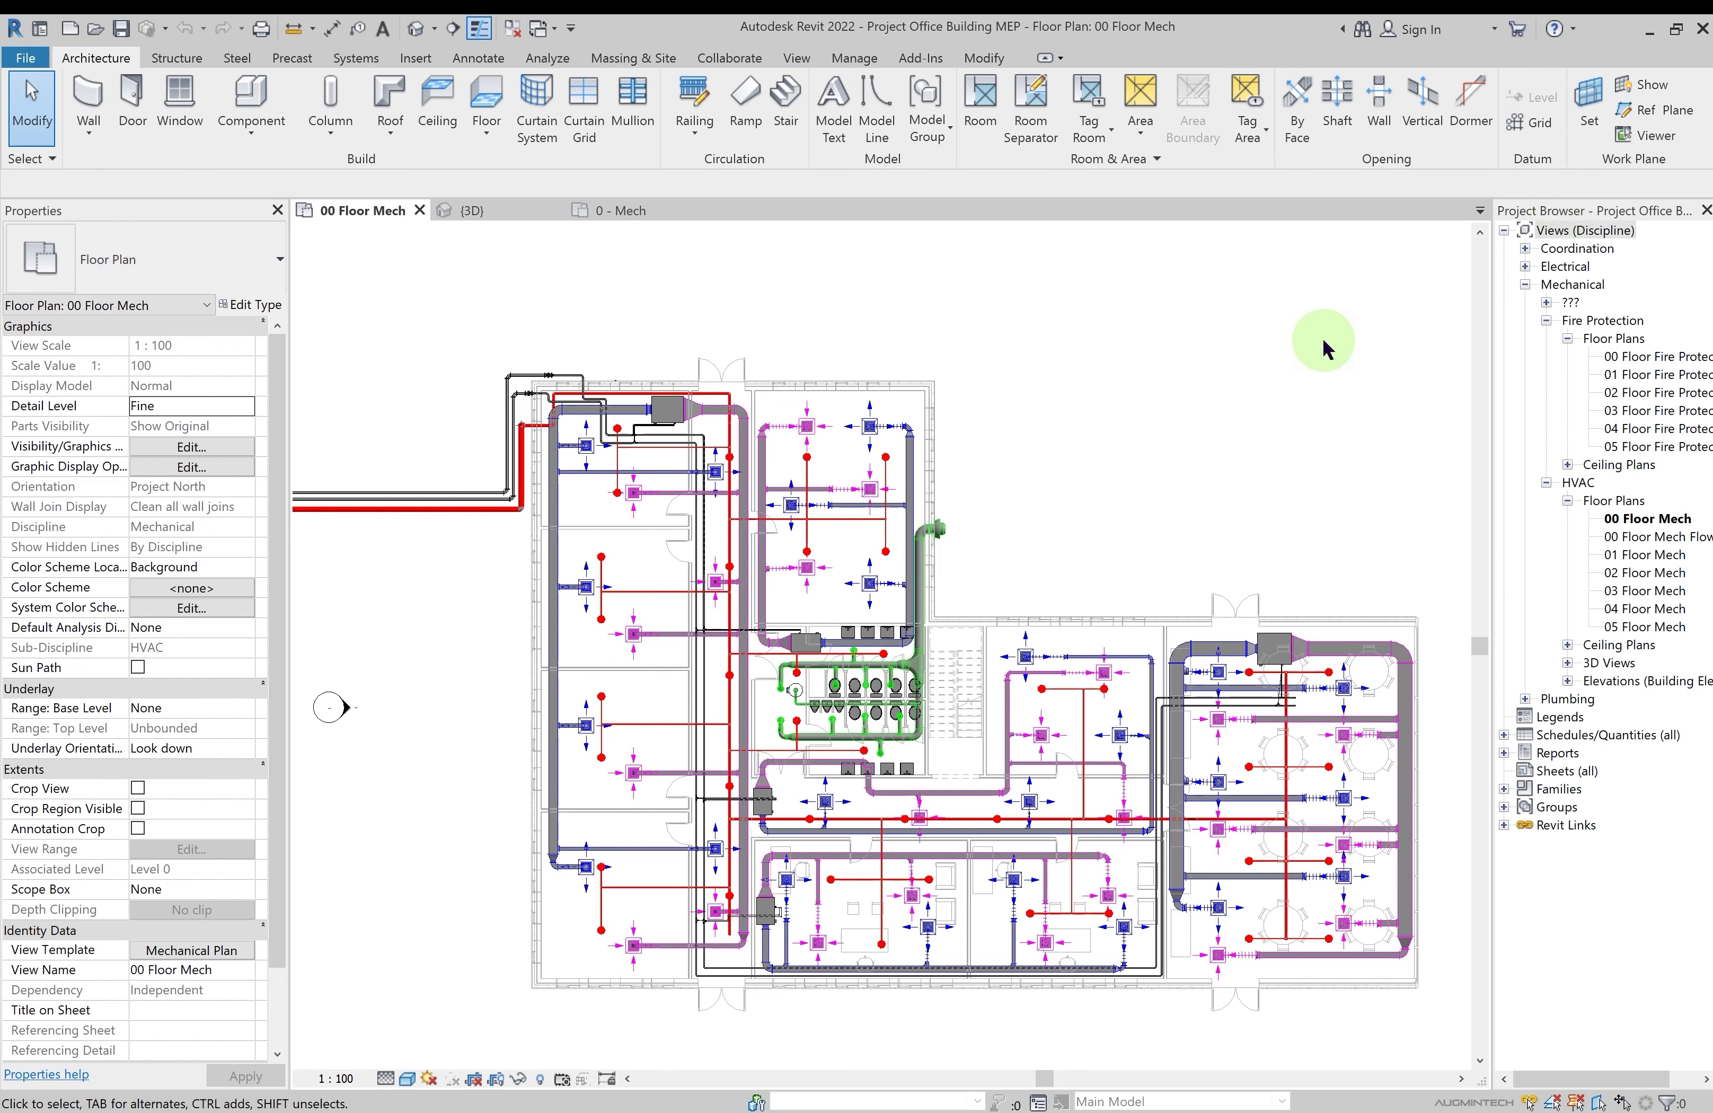
Select the horizontal fire pipe entering the building from outside and review its constraint, dimension, mechanical, phasing and insulation properties
middle_drag(1175, 377, 1147, 363)
scroll(1141, 355, down, 1)
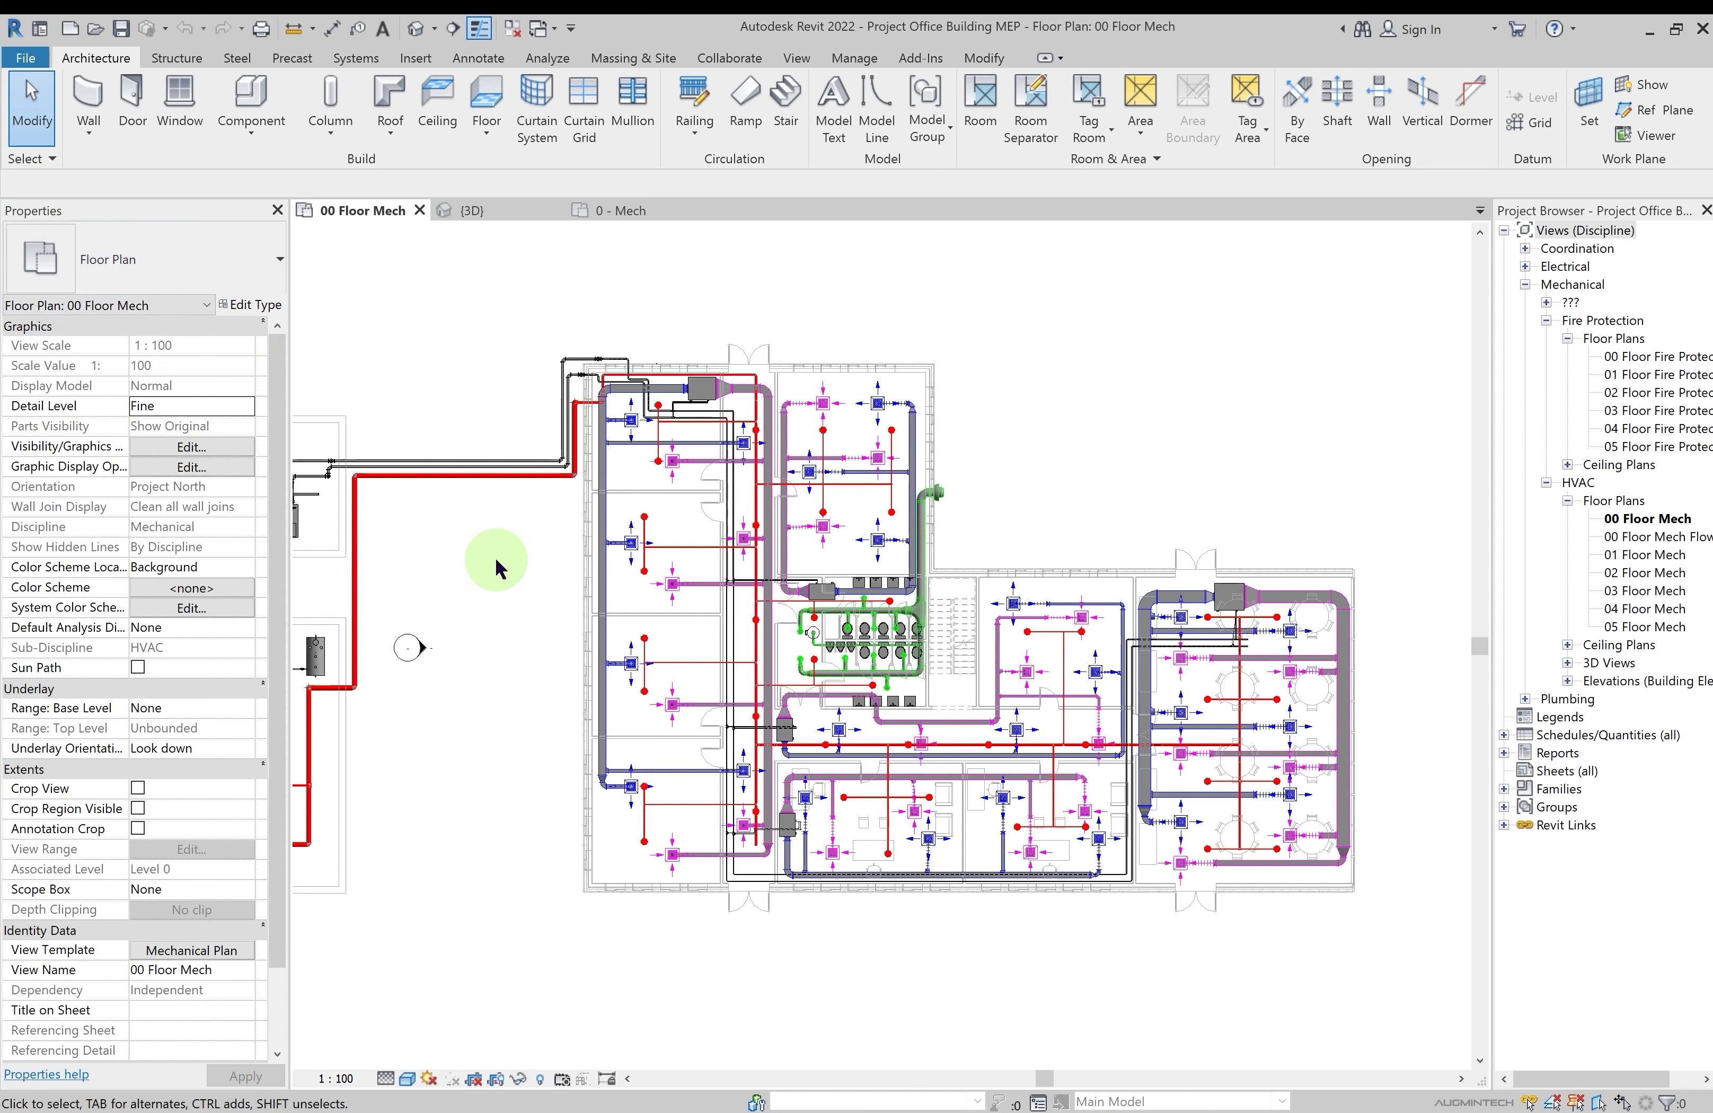
click(498, 475)
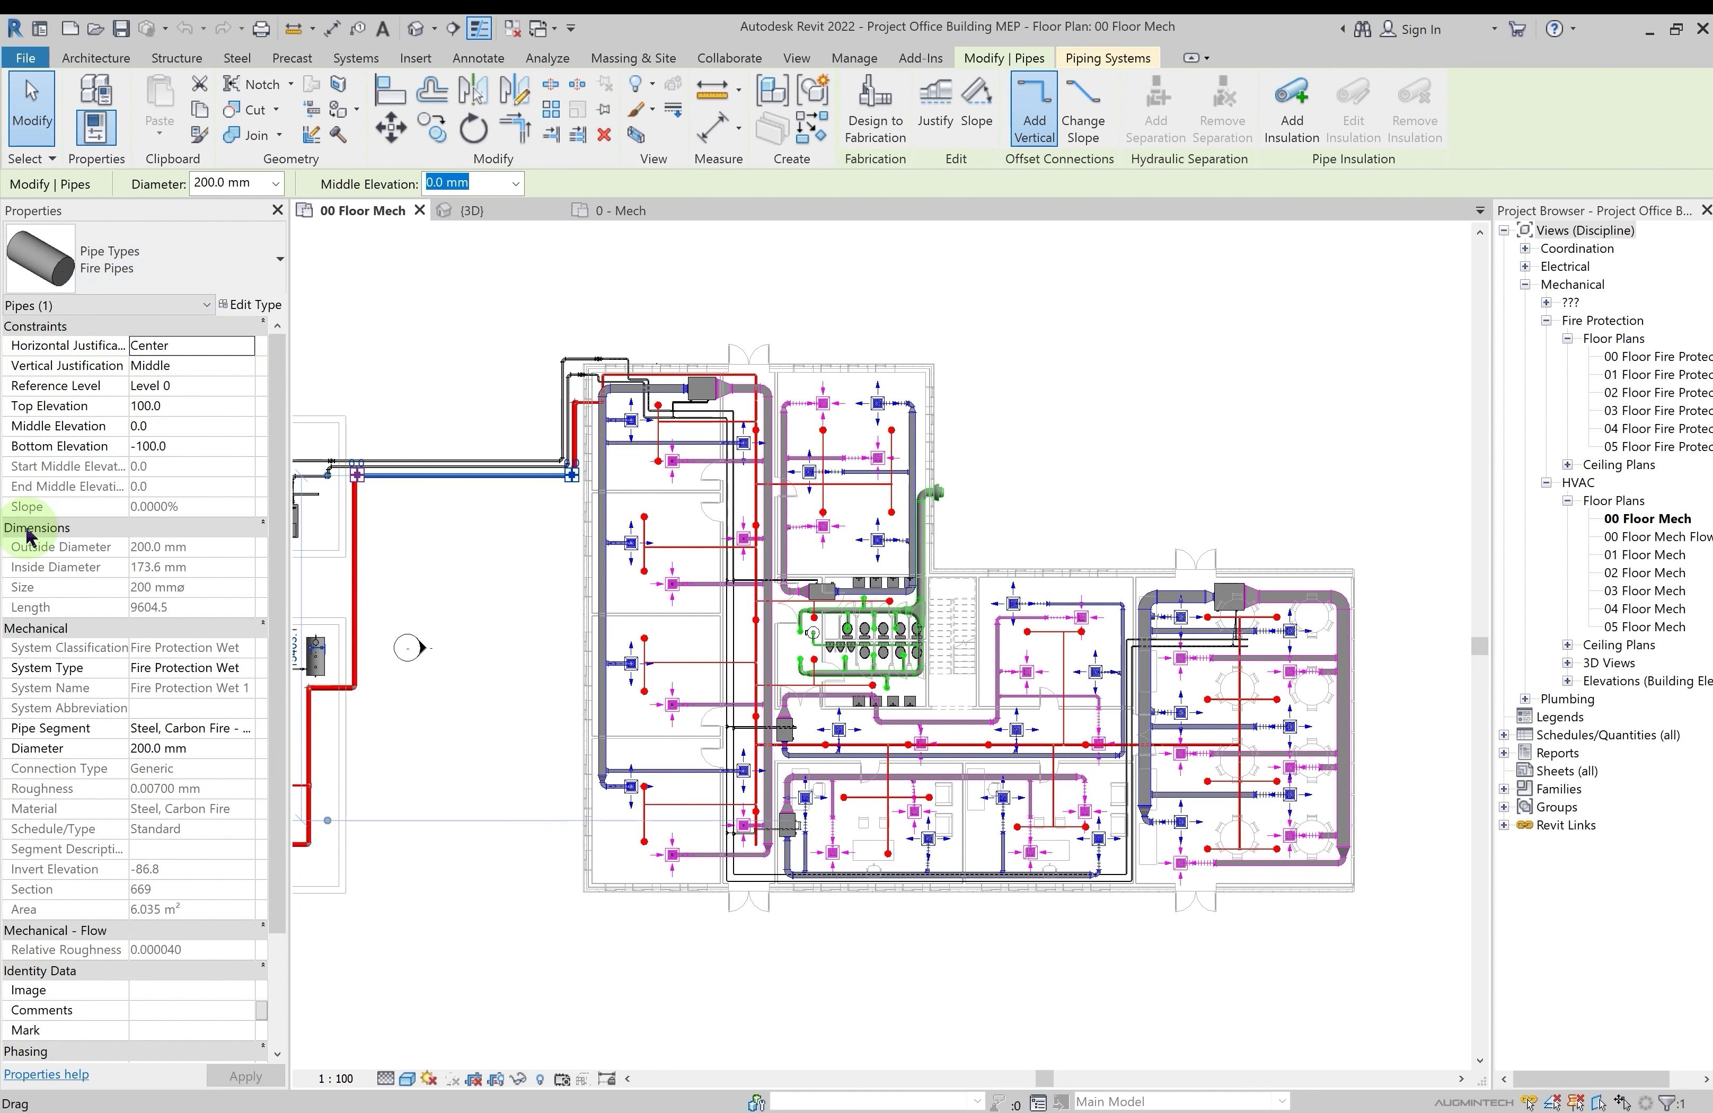
scroll(121, 547, down, 2)
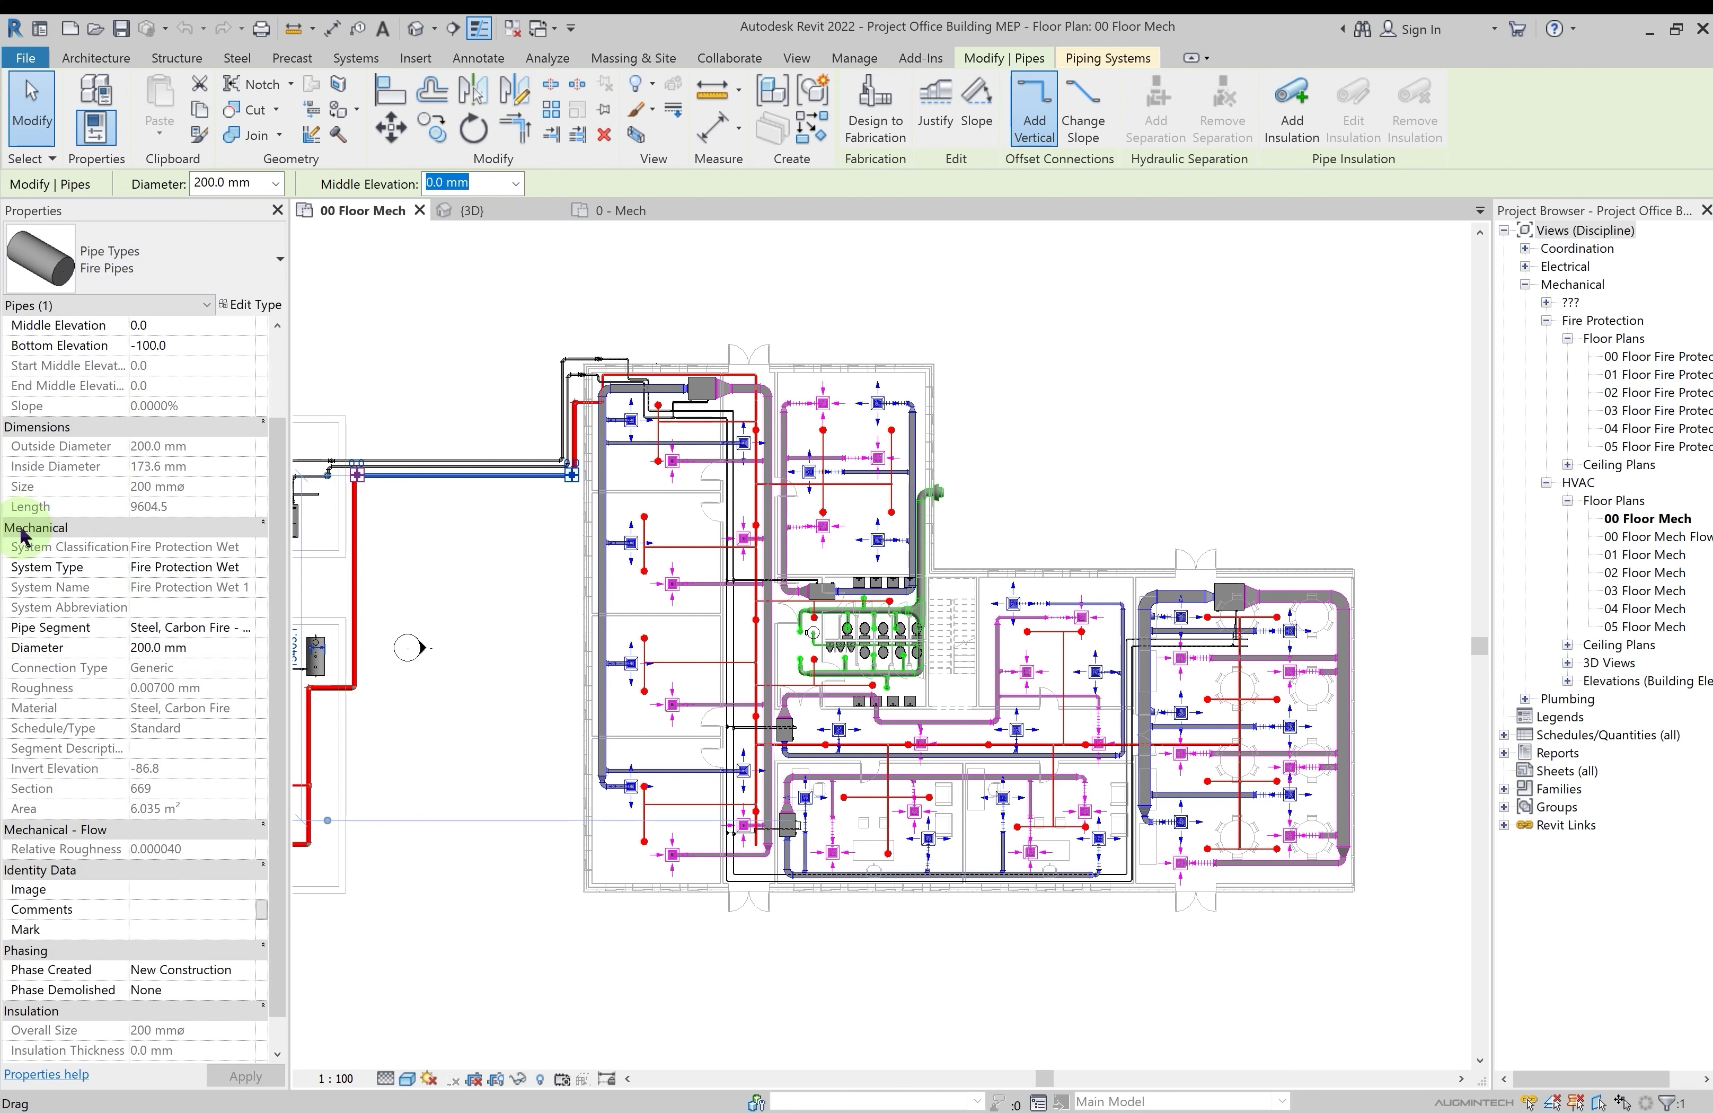
scroll(159, 574, down, 1)
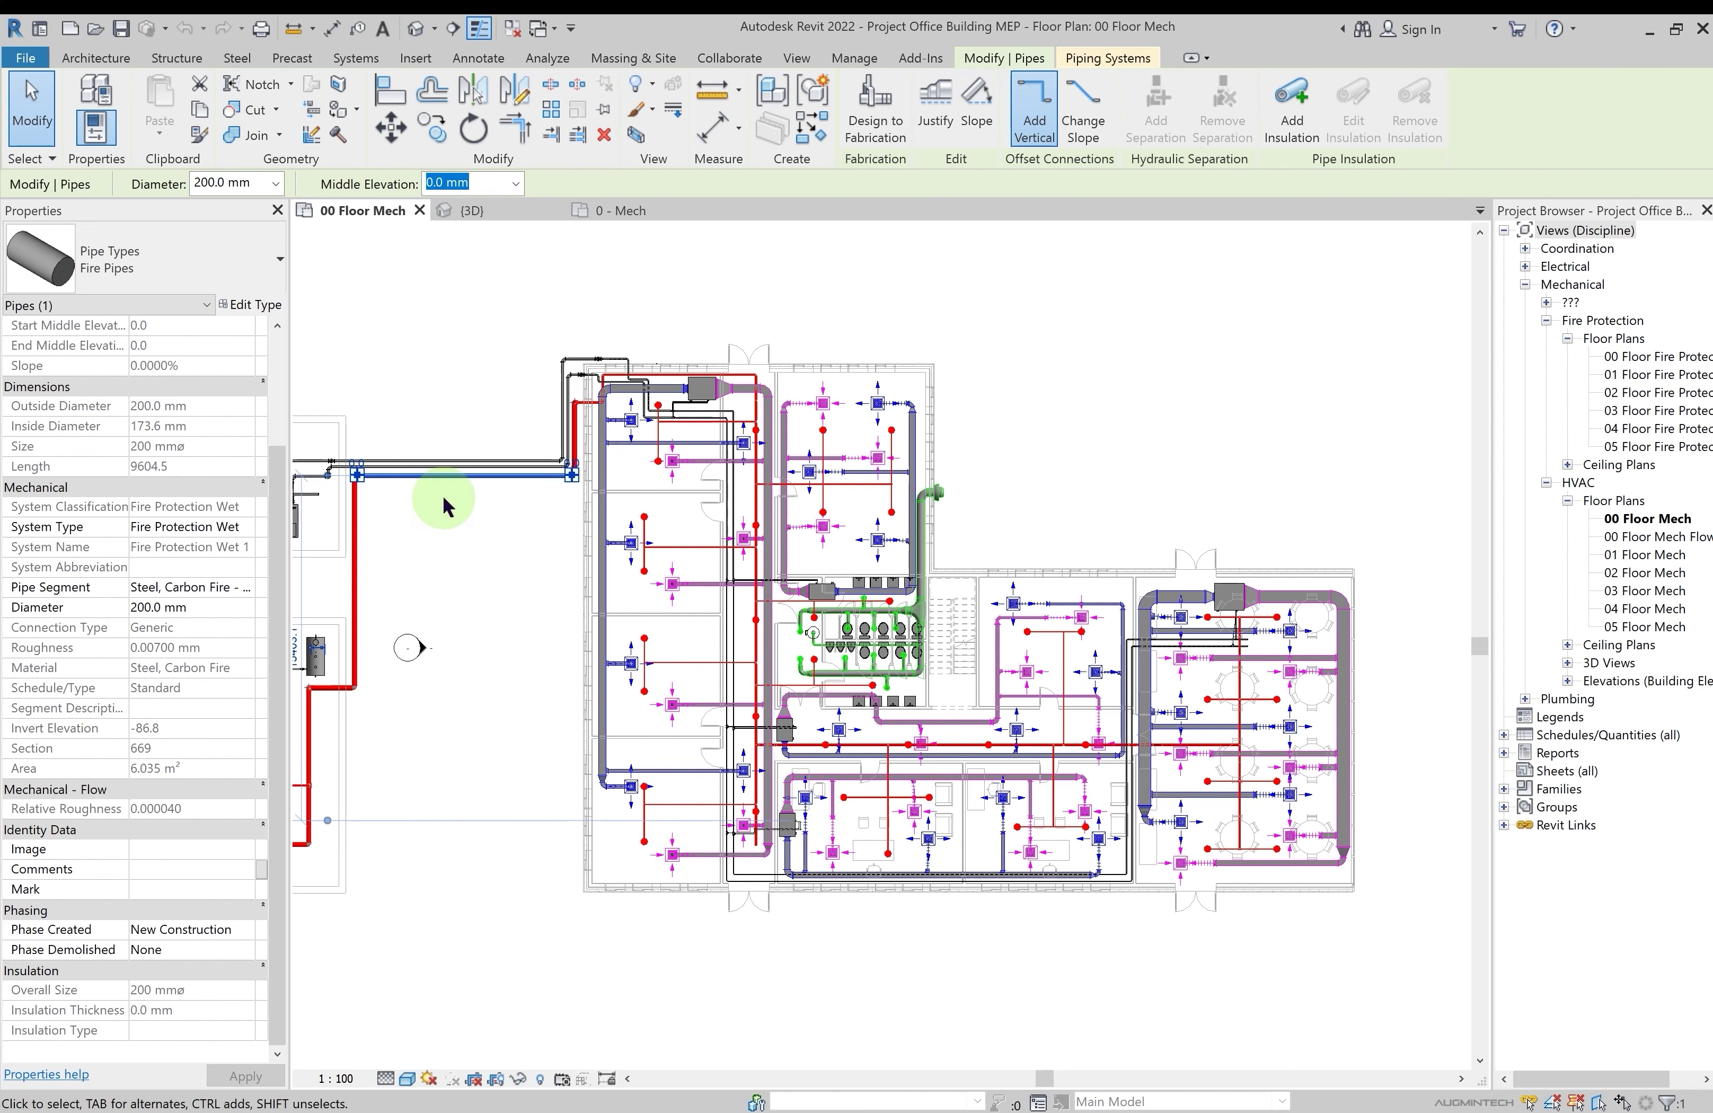
scroll(132, 534, up, 2)
scroll(133, 534, up, 1)
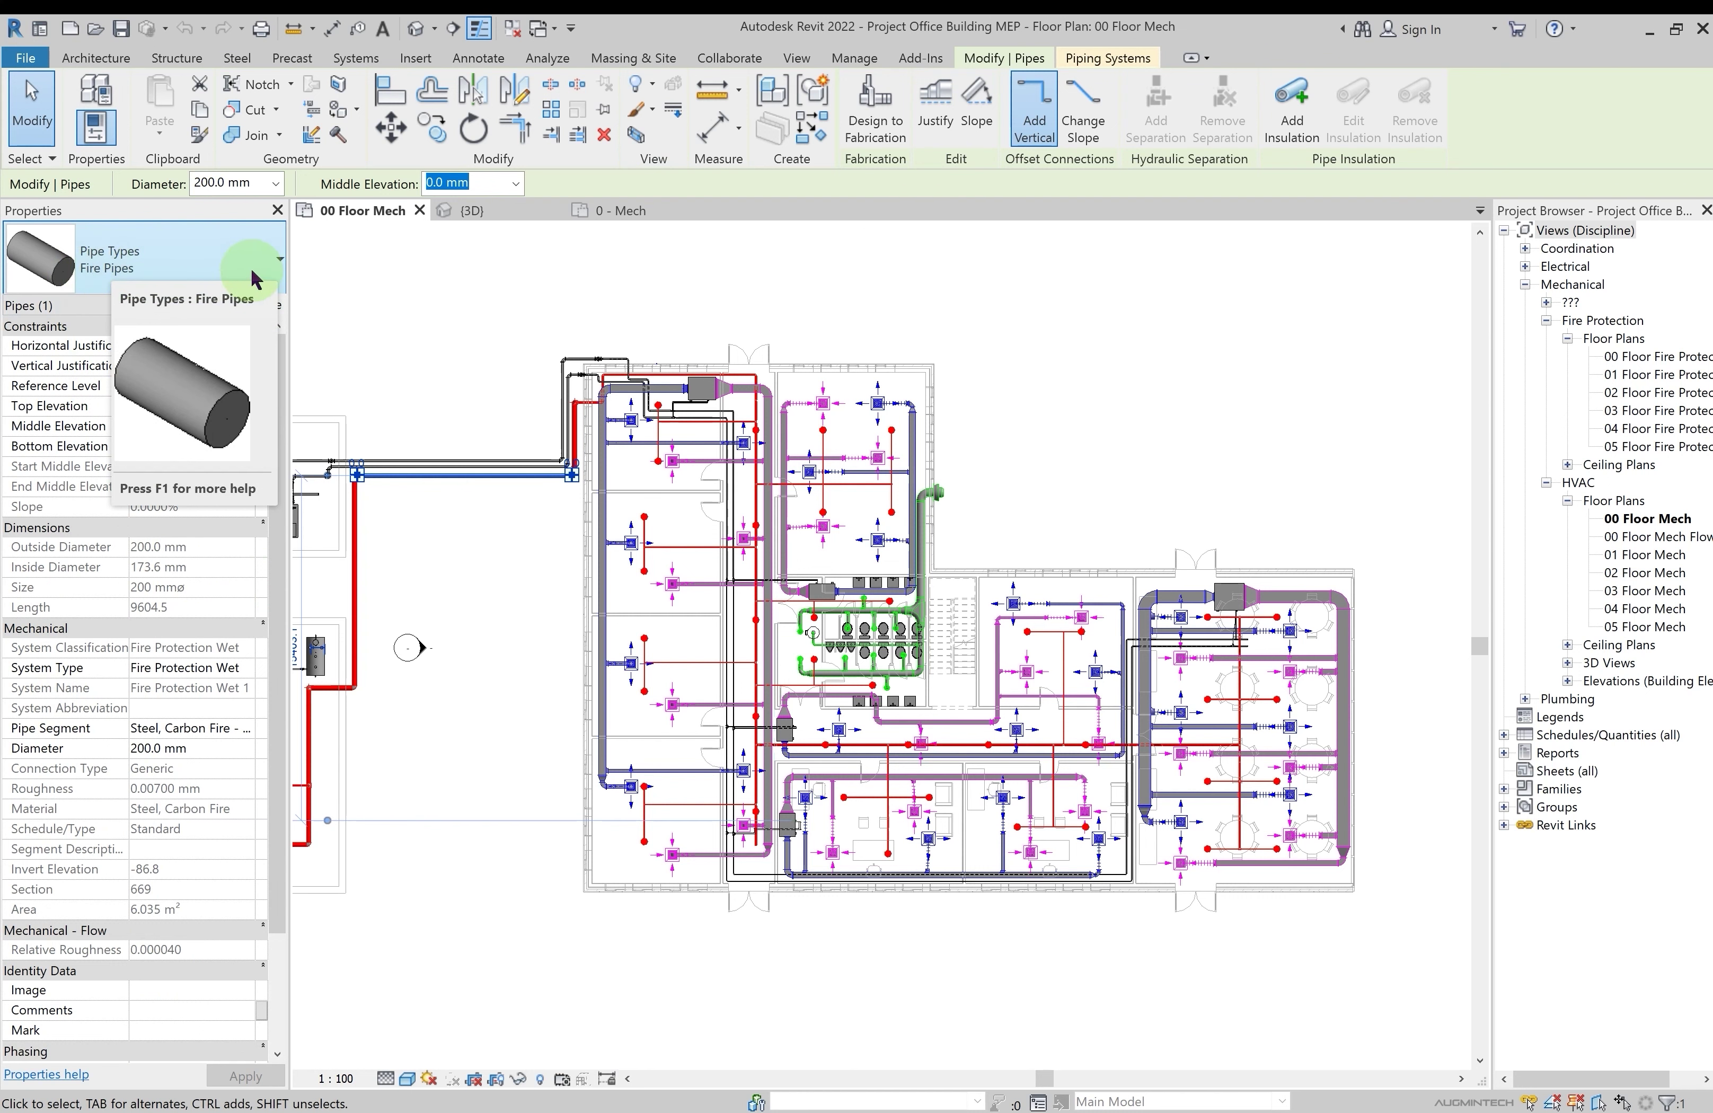
Review the pipe types available for the selected fire pipe, keep its current type and clear the selection
click(273, 269)
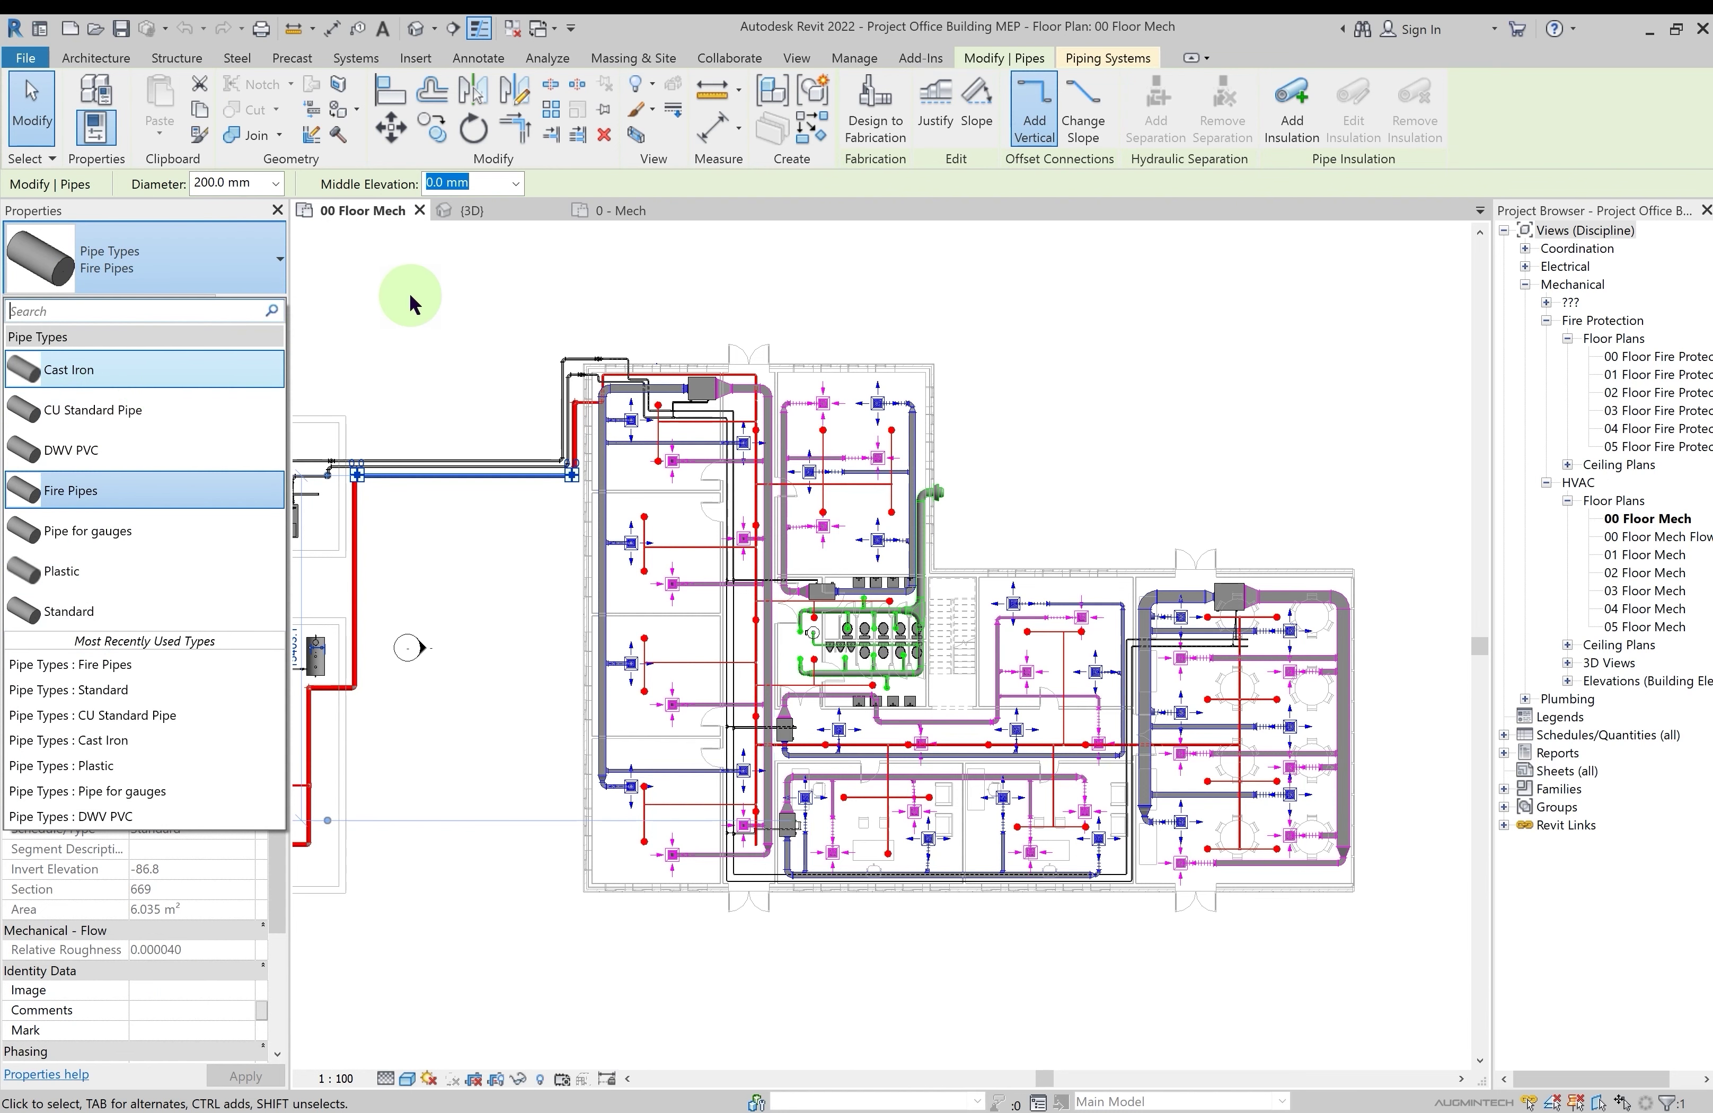
click(410, 293)
click(434, 298)
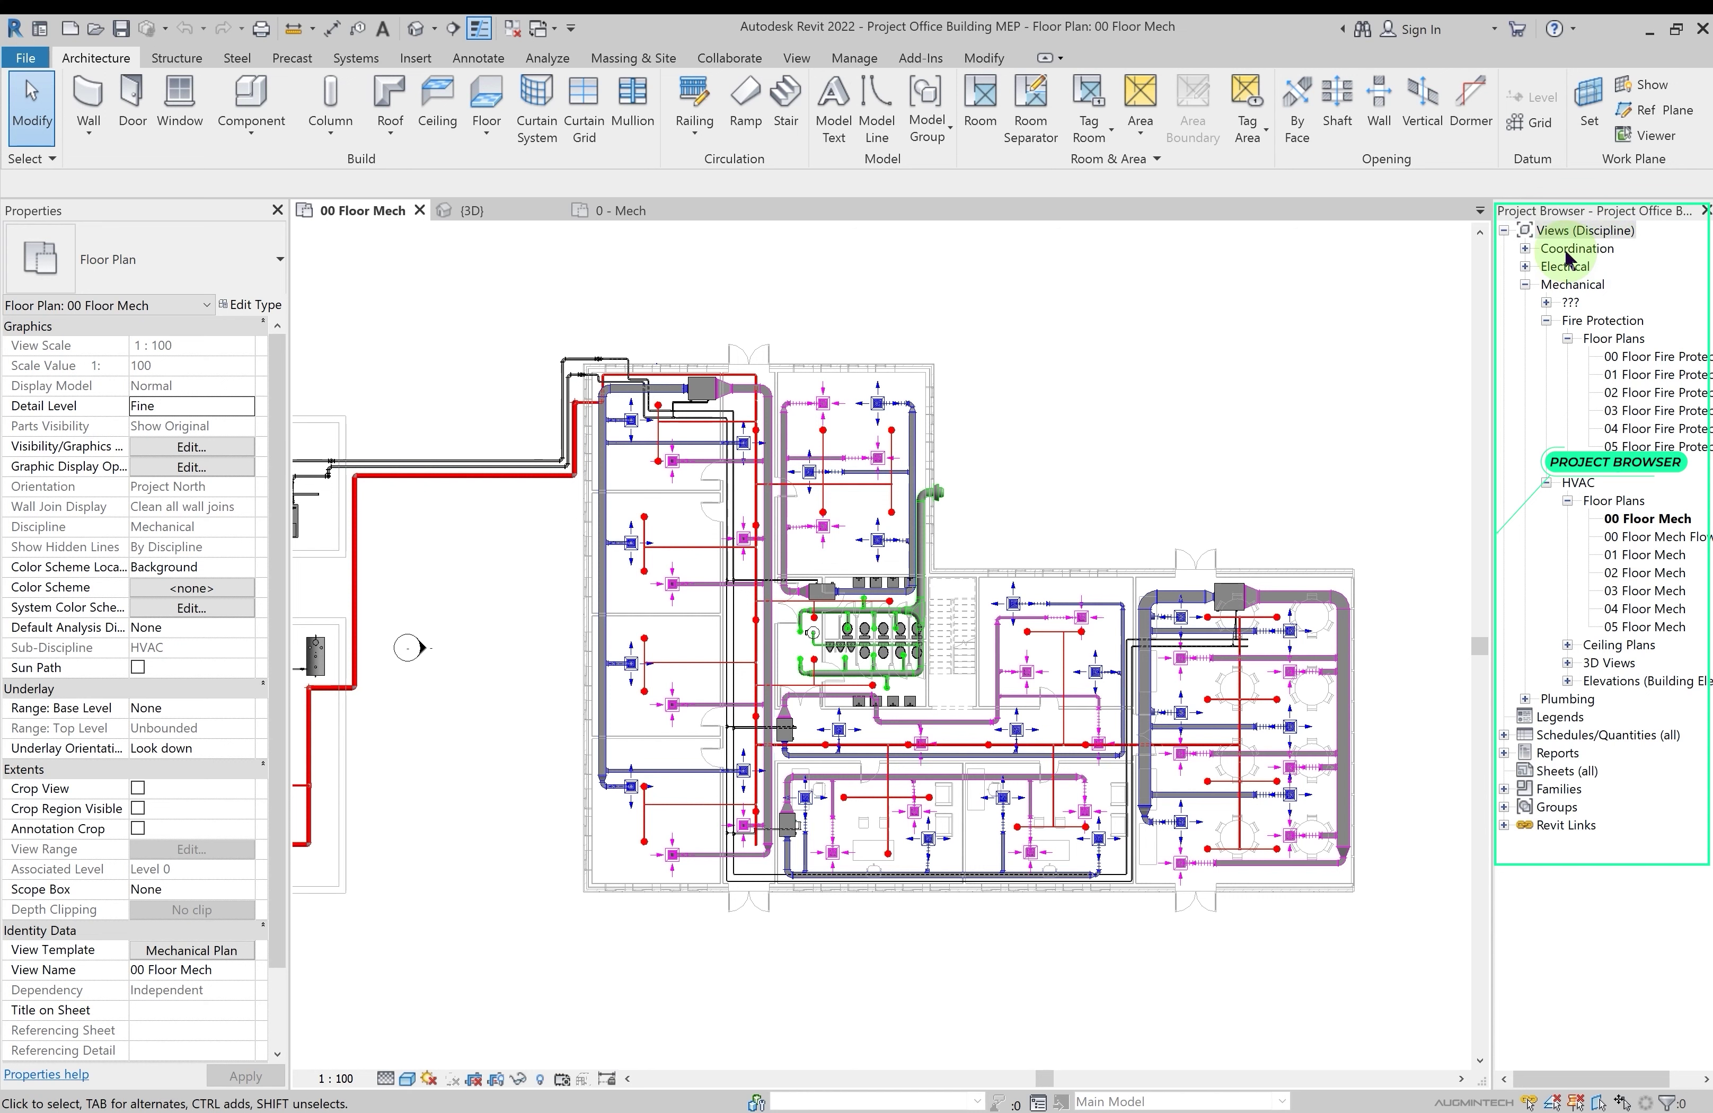
Collapse the Mechanical views and review the Project Browser's main categories, including the model under Revit Links and the view disciplines
click(1526, 285)
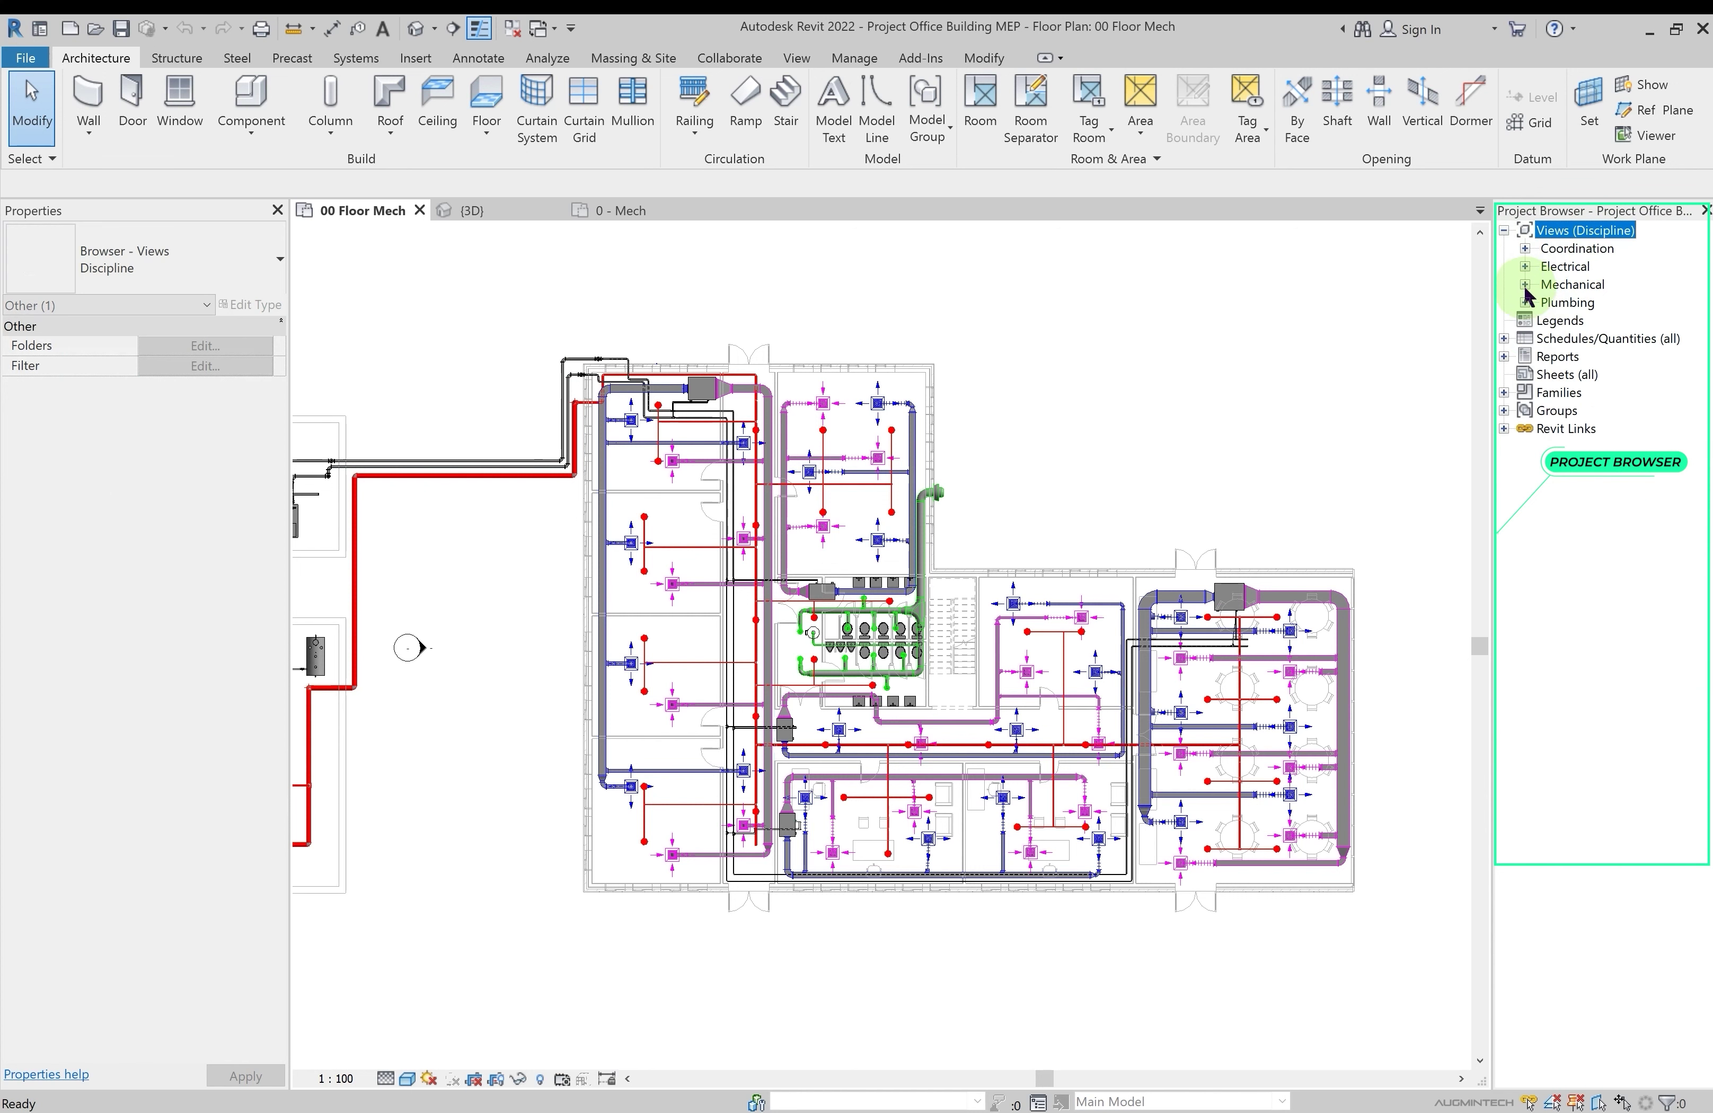
click(1504, 230)
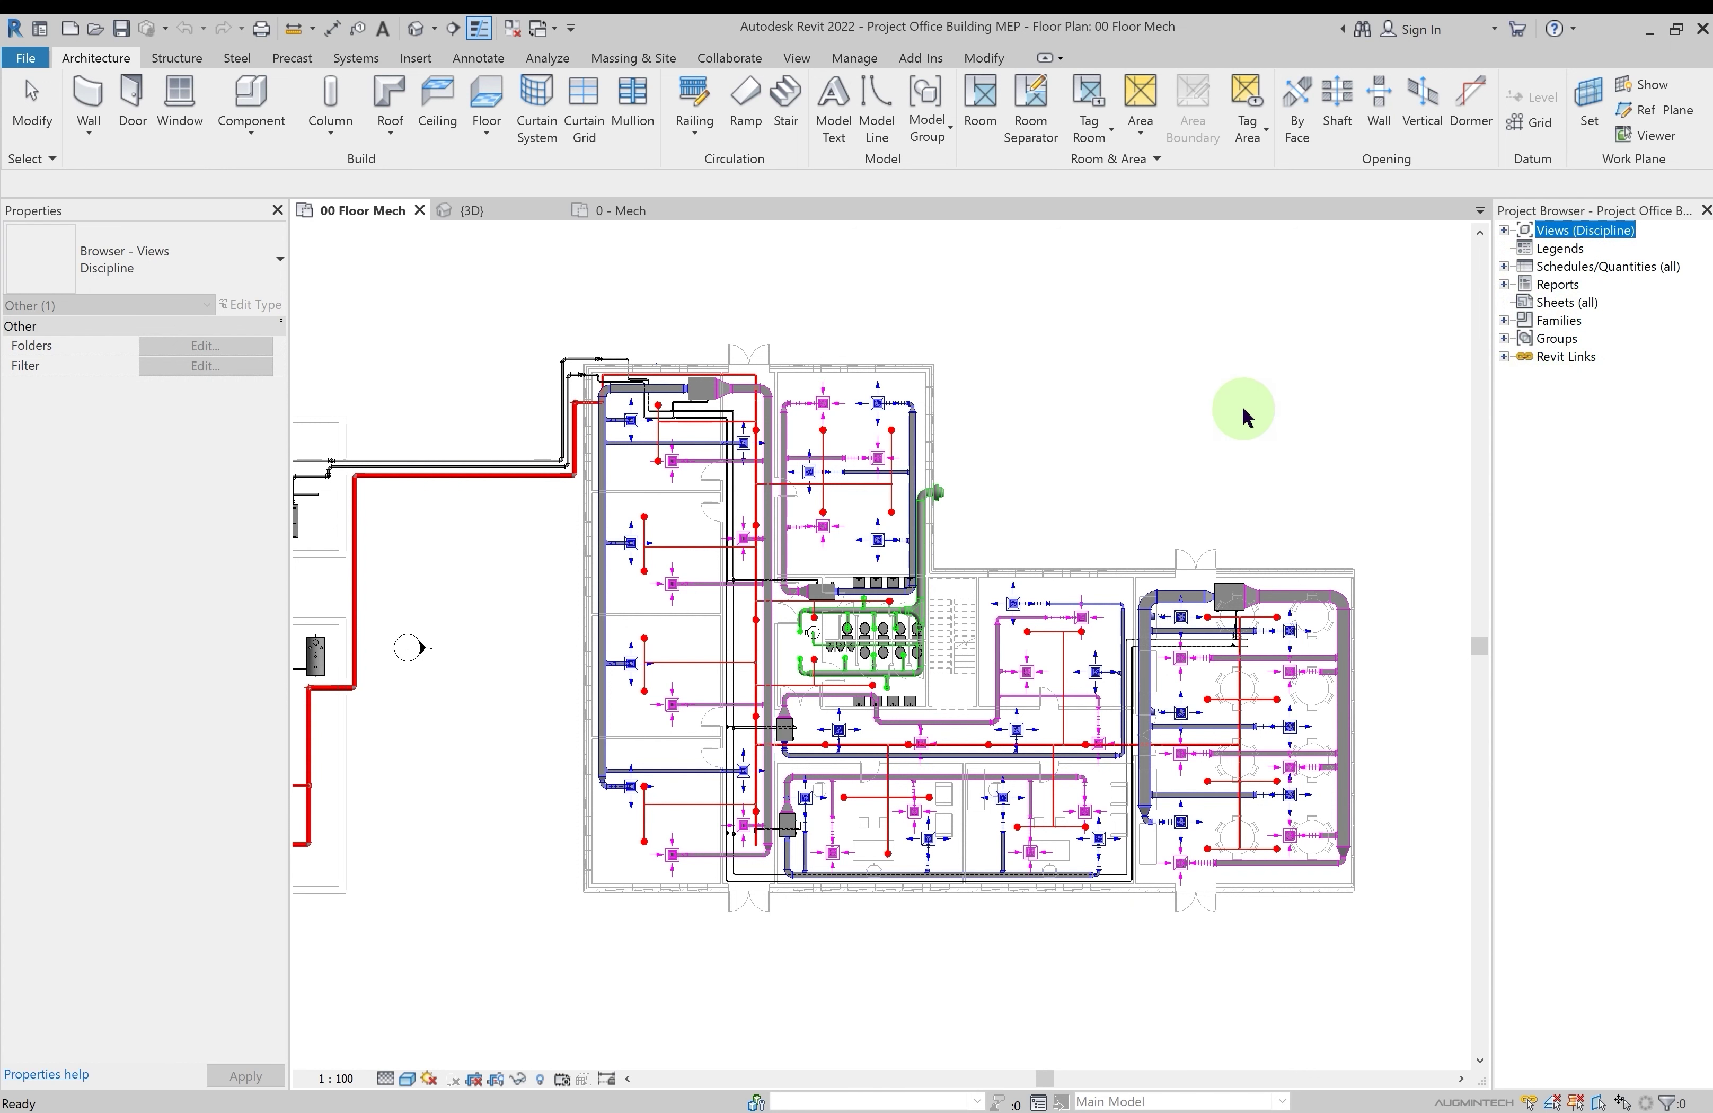
click(1504, 356)
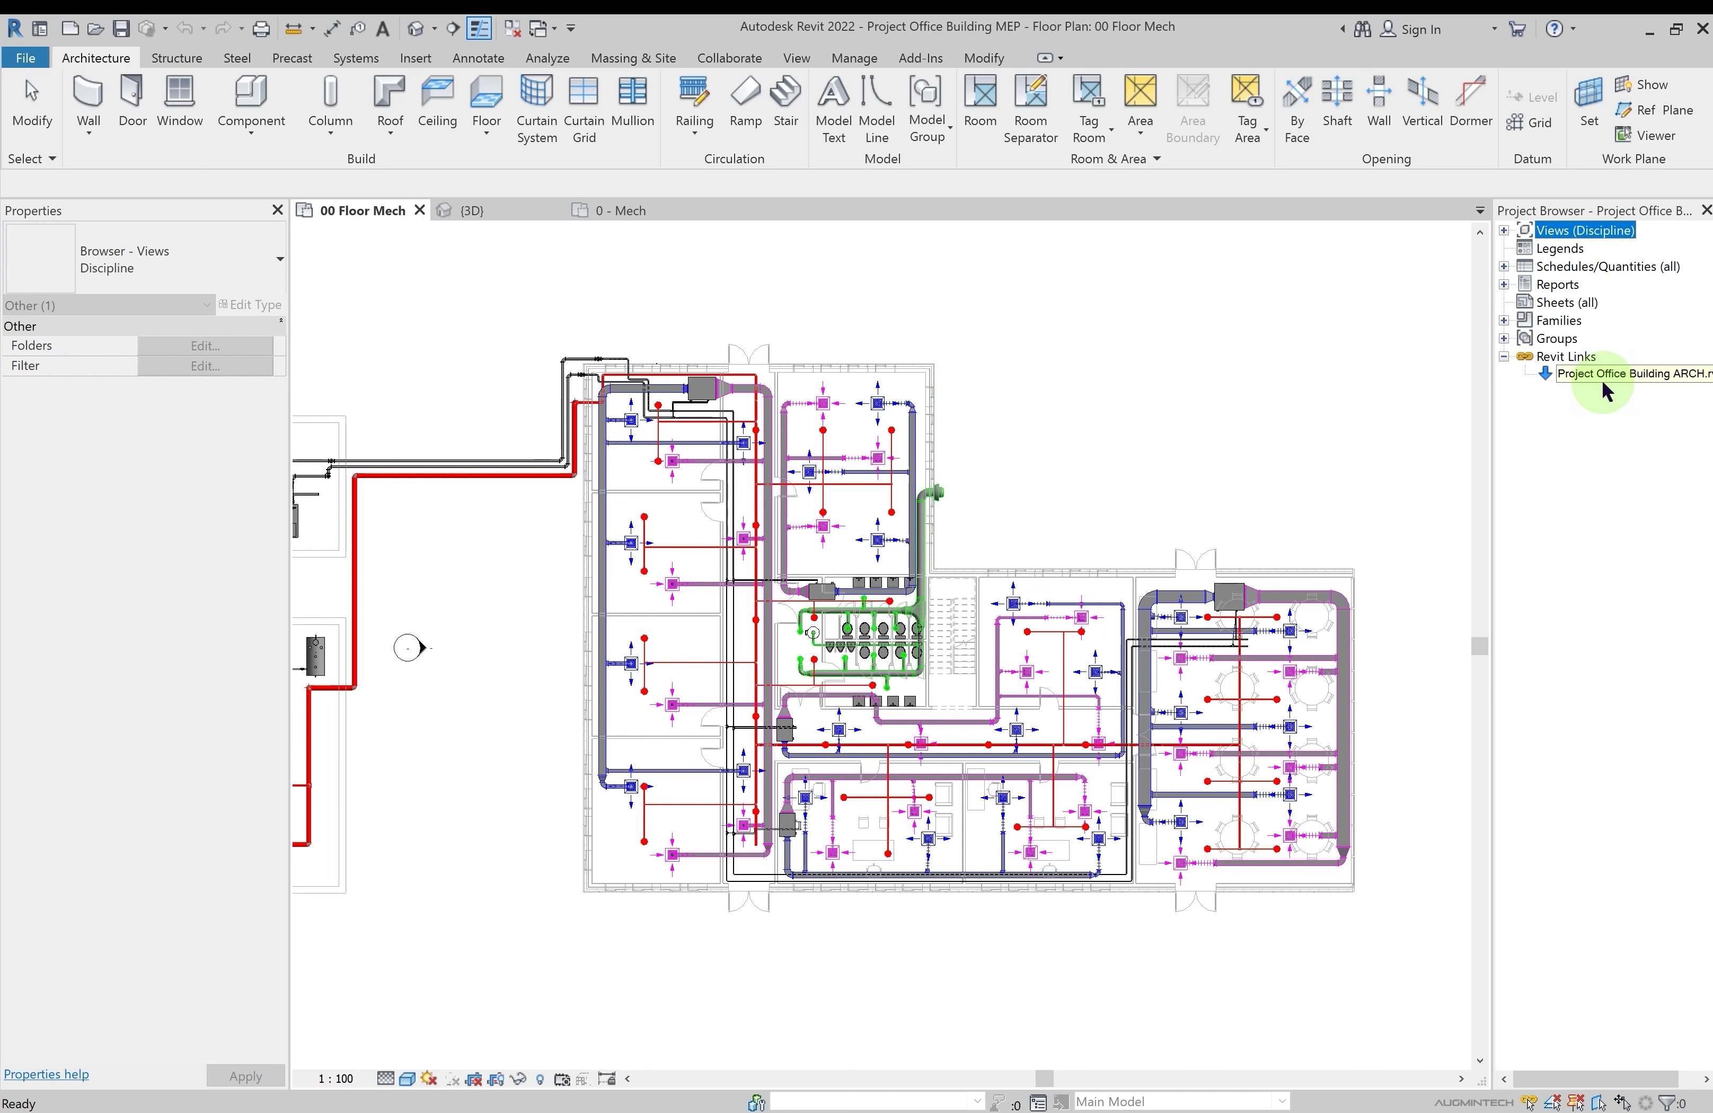
click(1505, 356)
click(1505, 230)
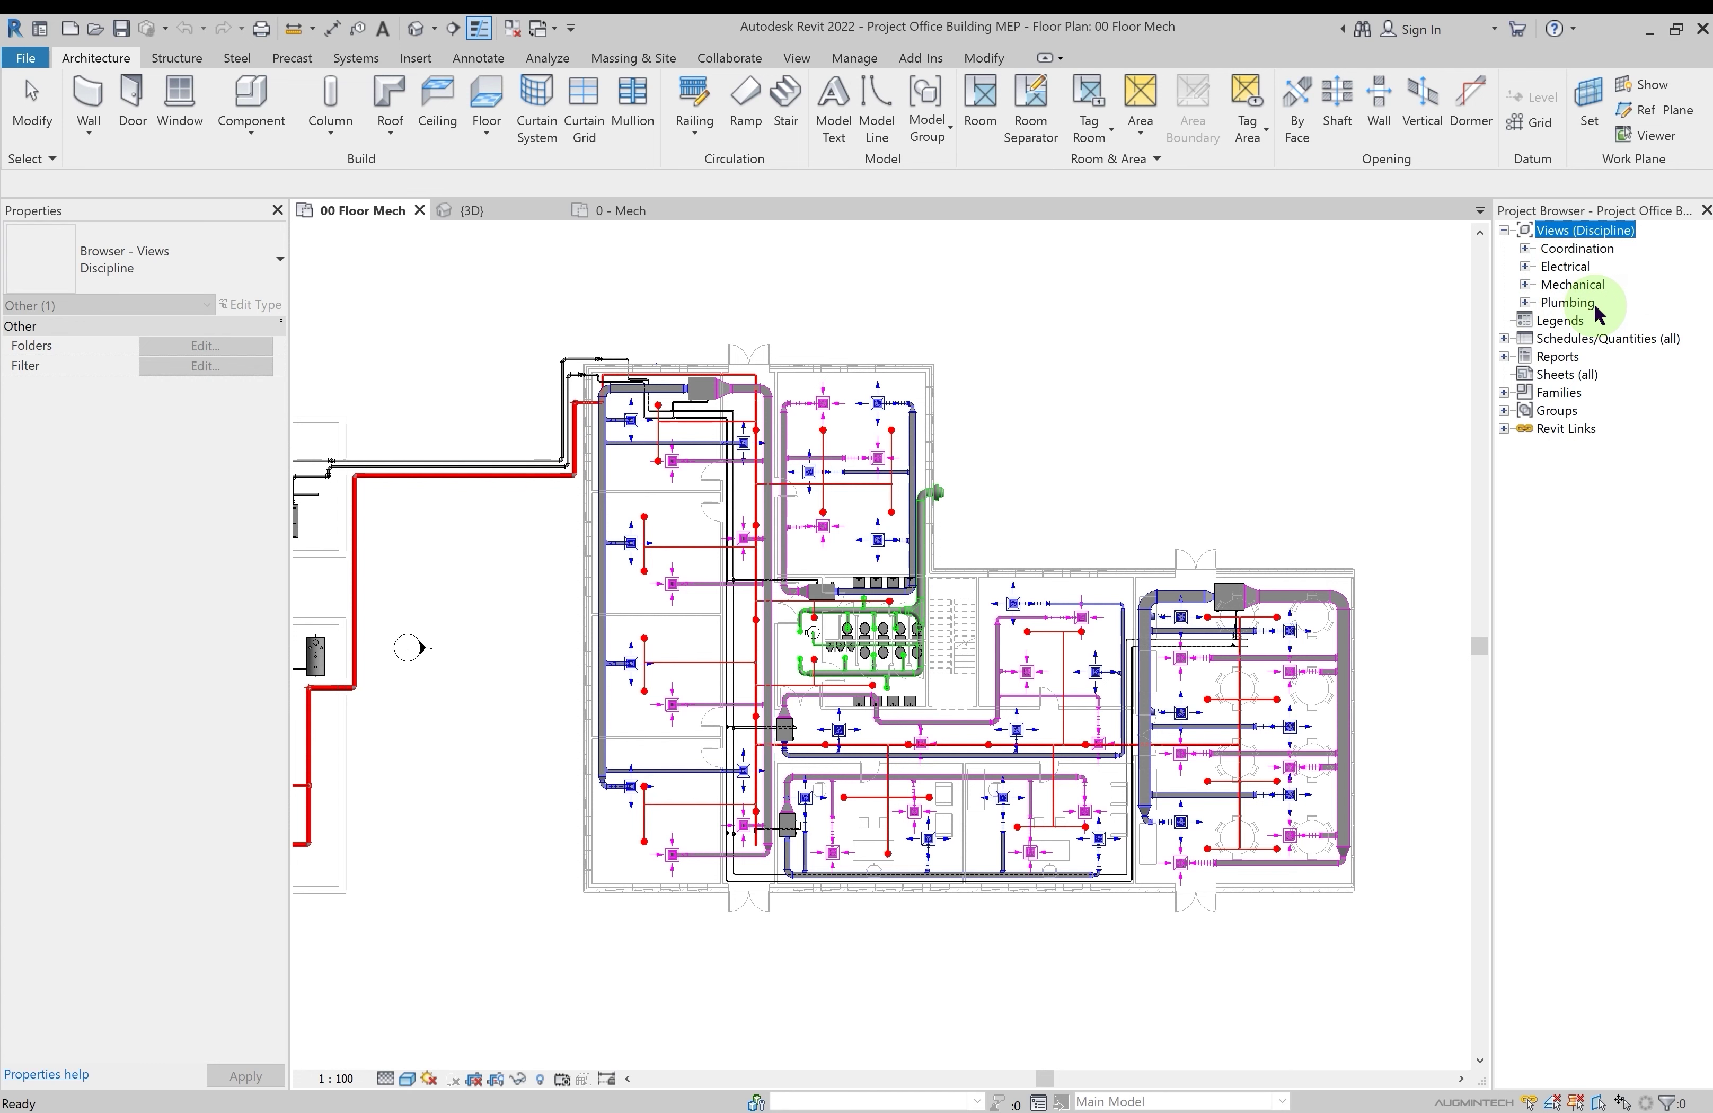
Switch to Project2's 0 - Mech view, collapse its Mechanical and Plumbing branches to compare disciplines, and return to 00 Floor Mech
click(636, 209)
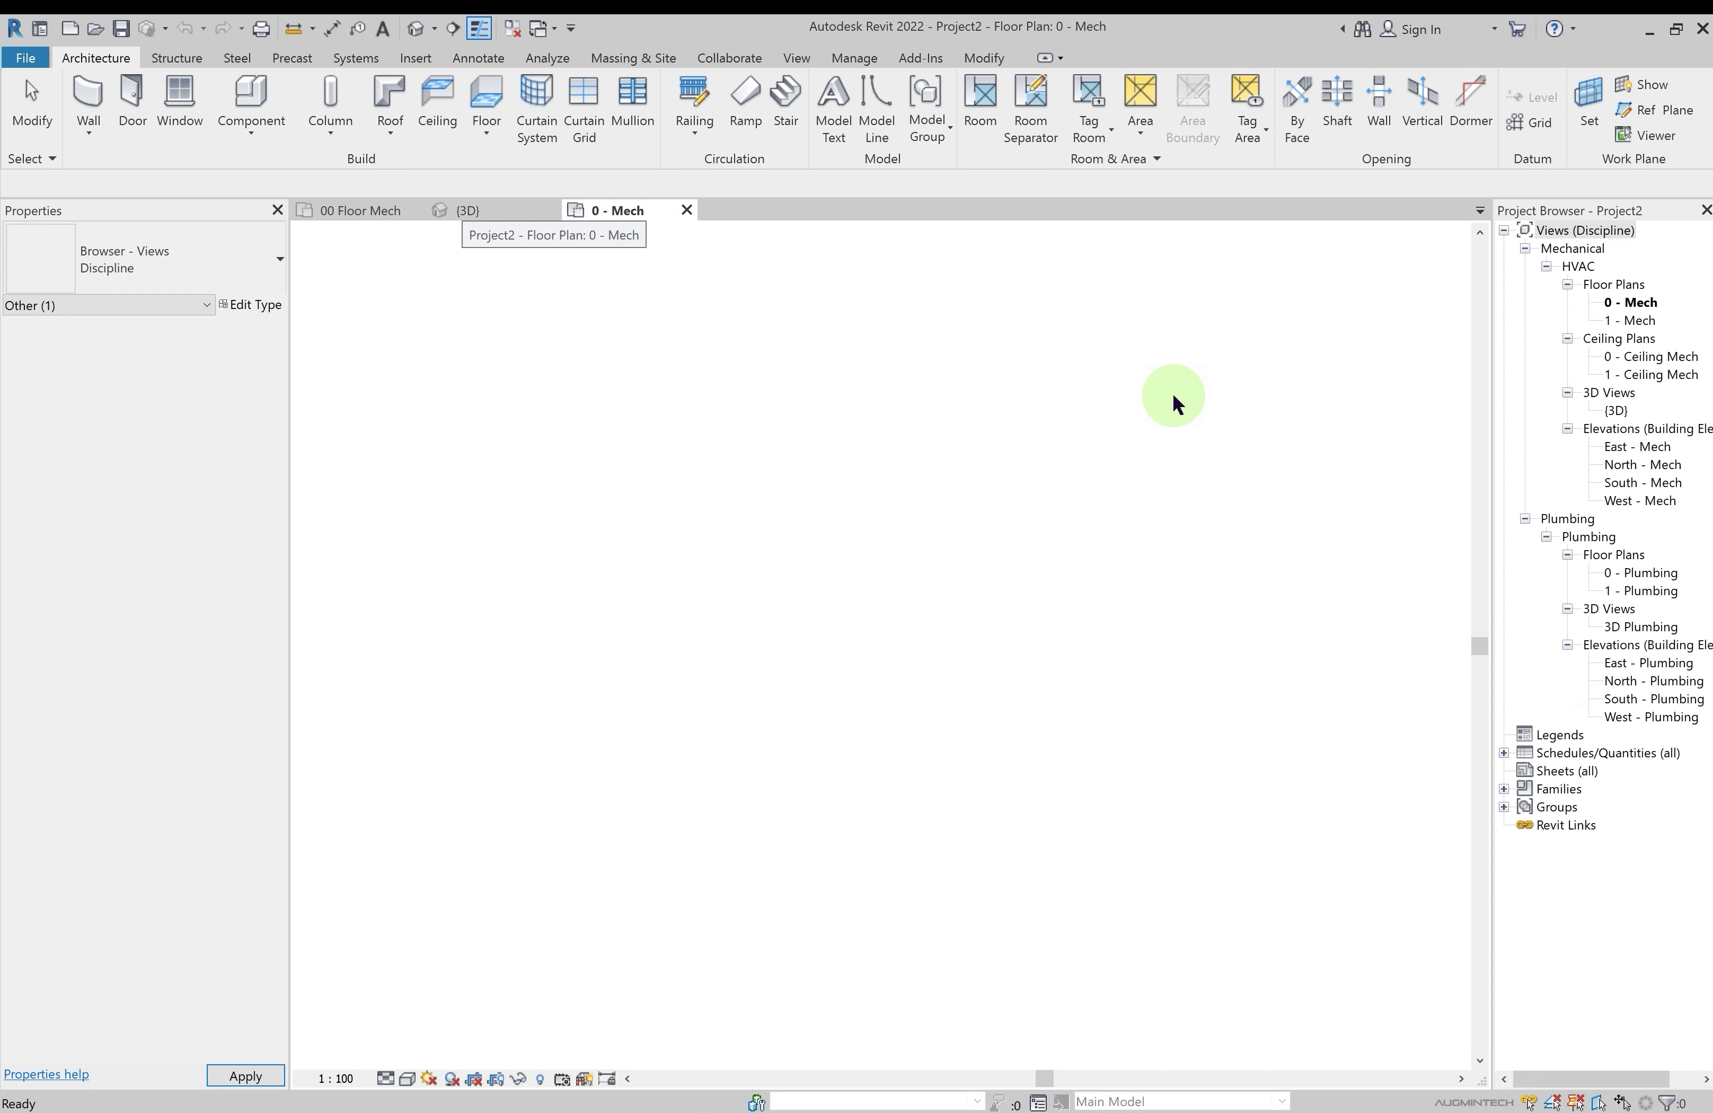
click(1173, 399)
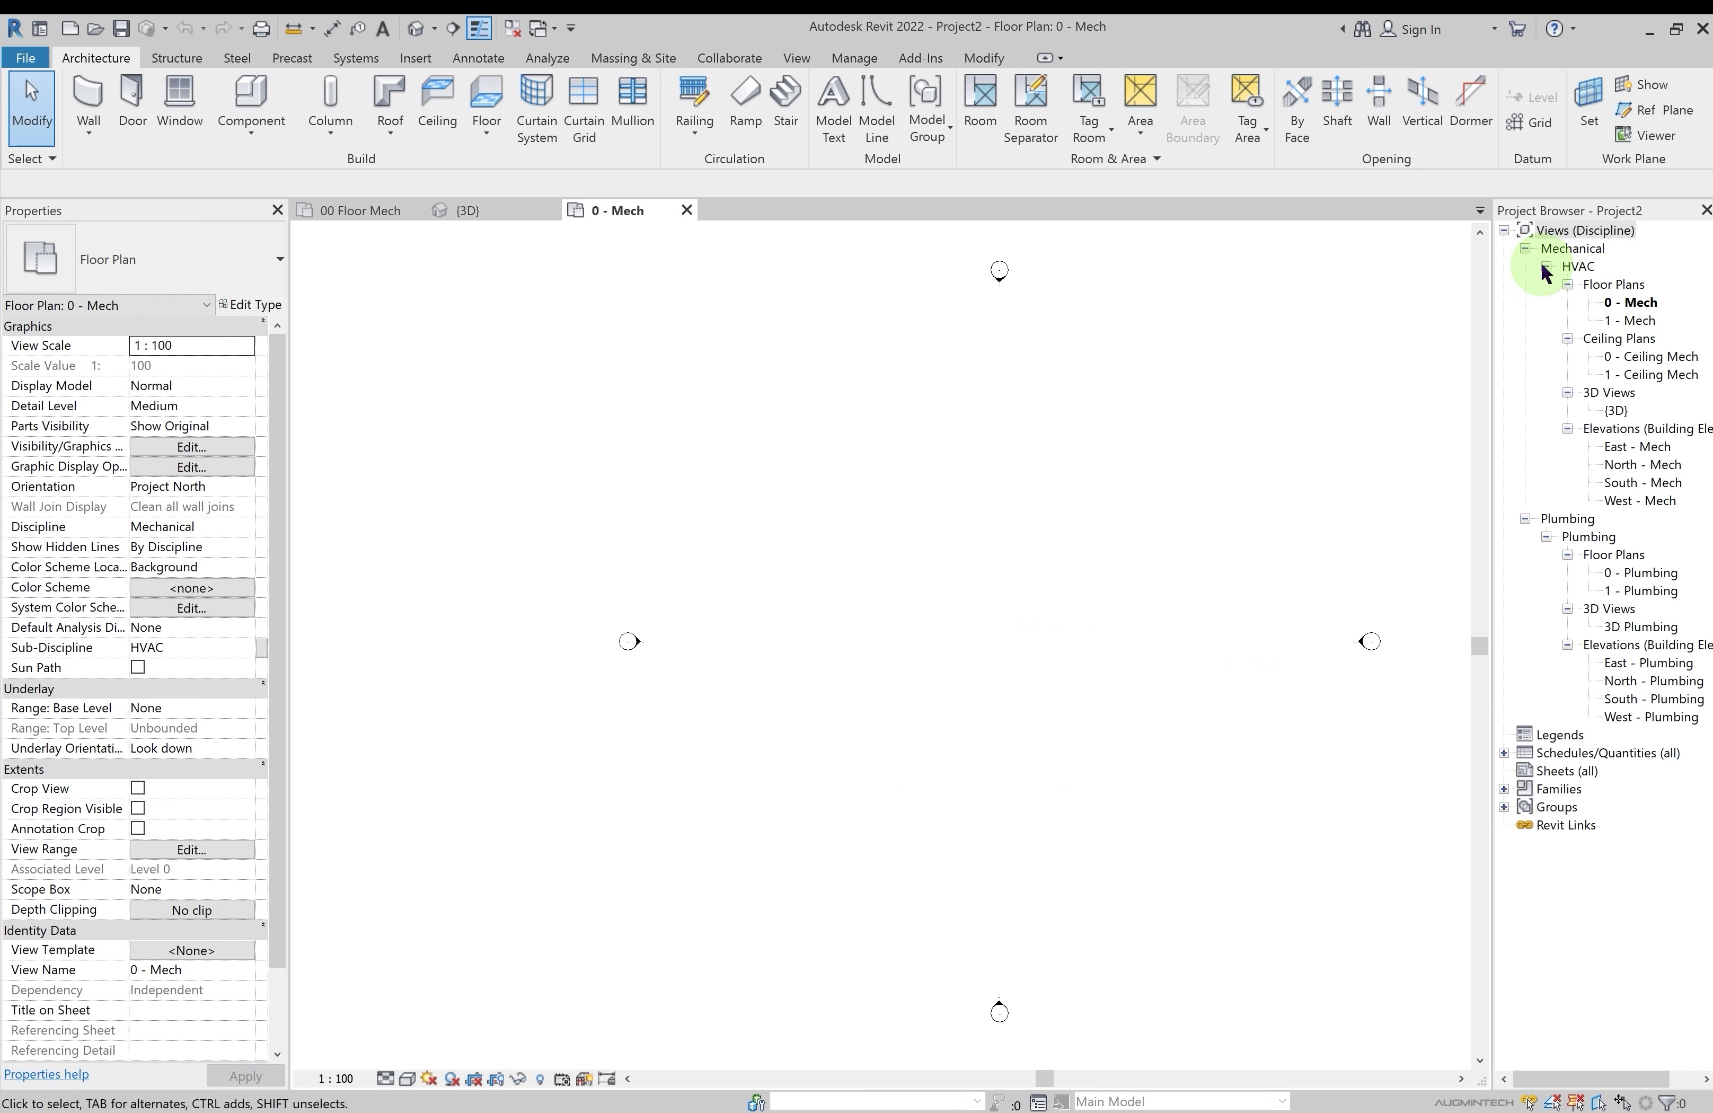
click(1526, 248)
click(1526, 266)
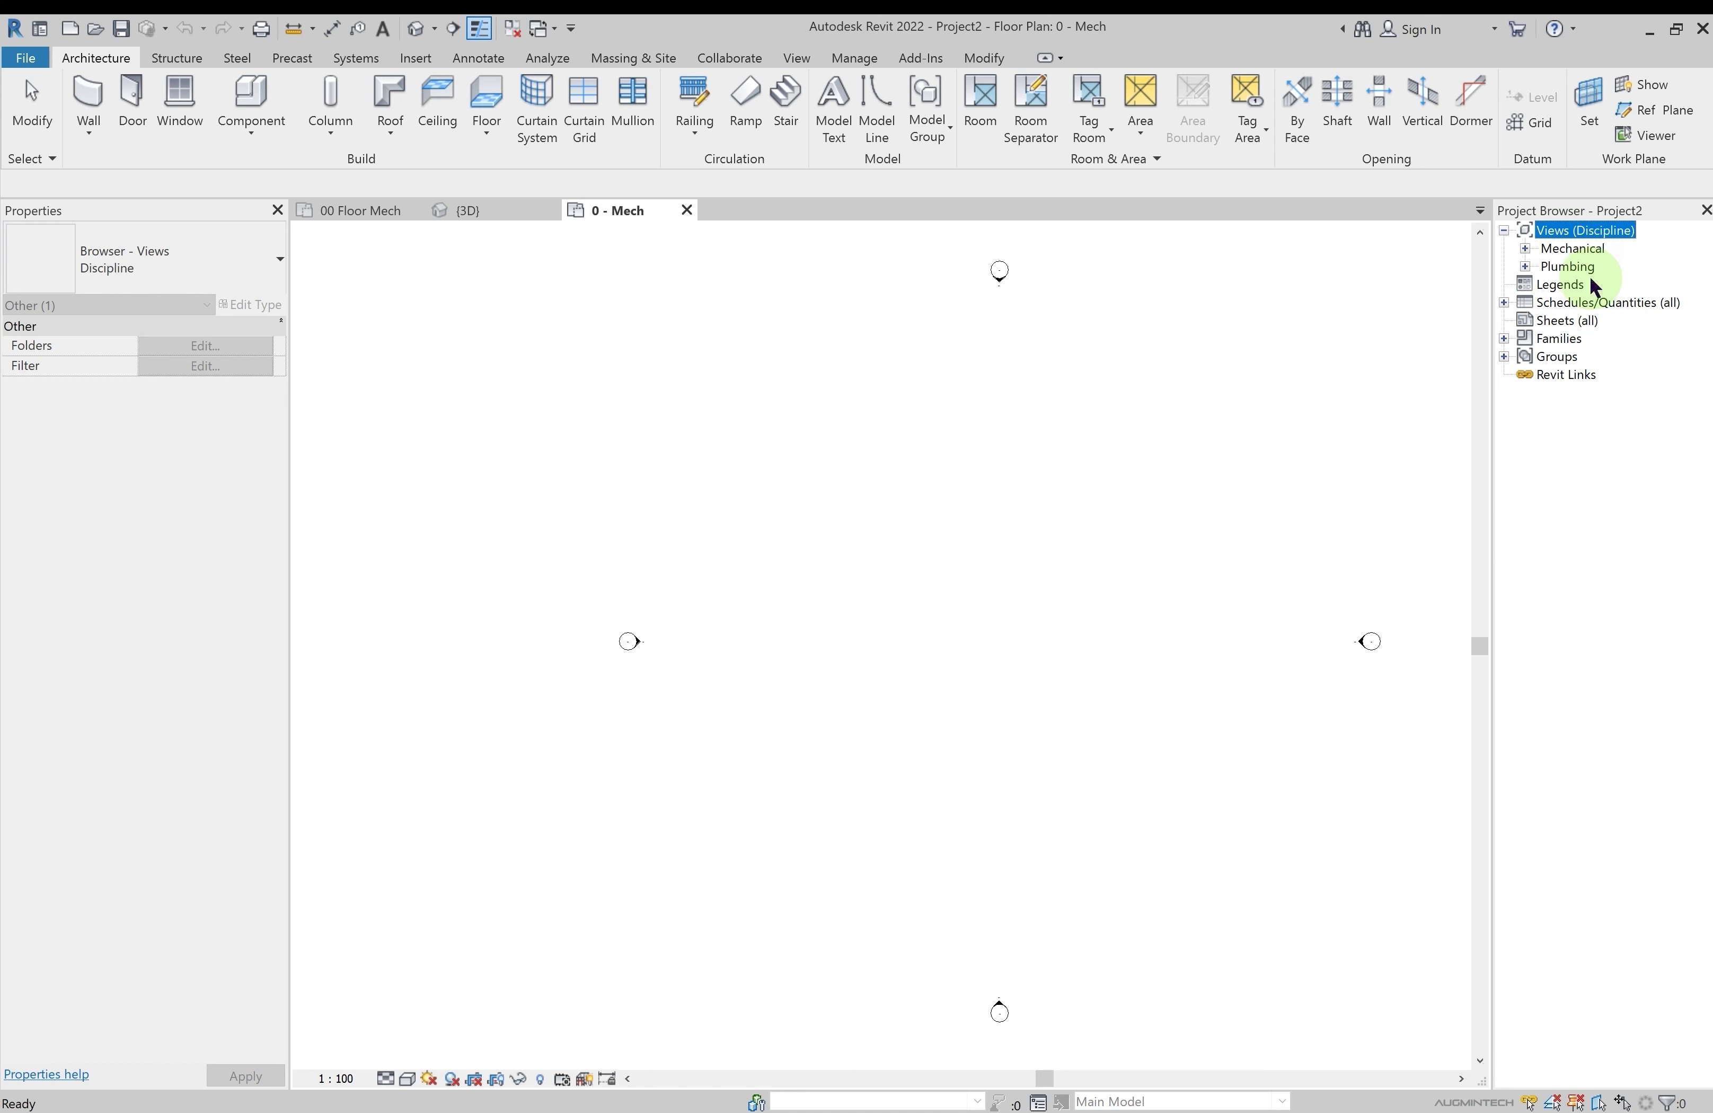
click(373, 210)
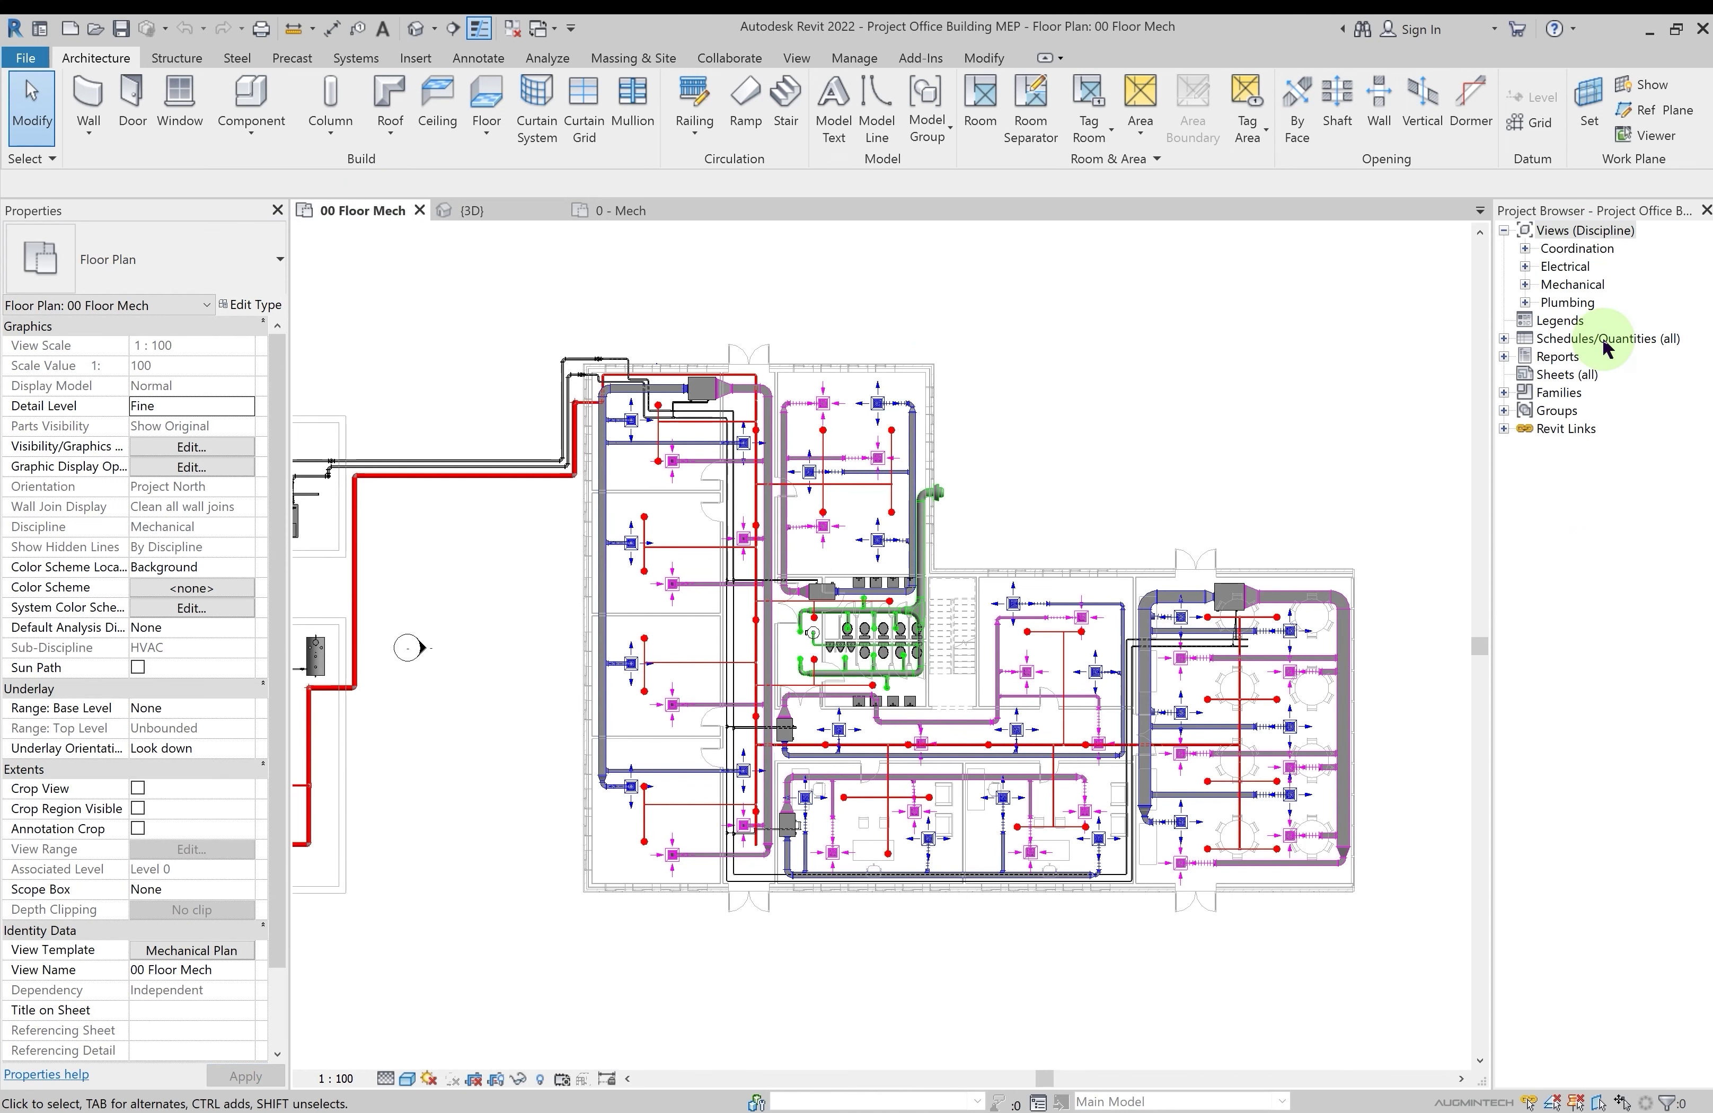
Review the Mechanical sub-disciplines with Fire Protection and HVAC collapsed, including the 3D views listed under ???
click(1527, 284)
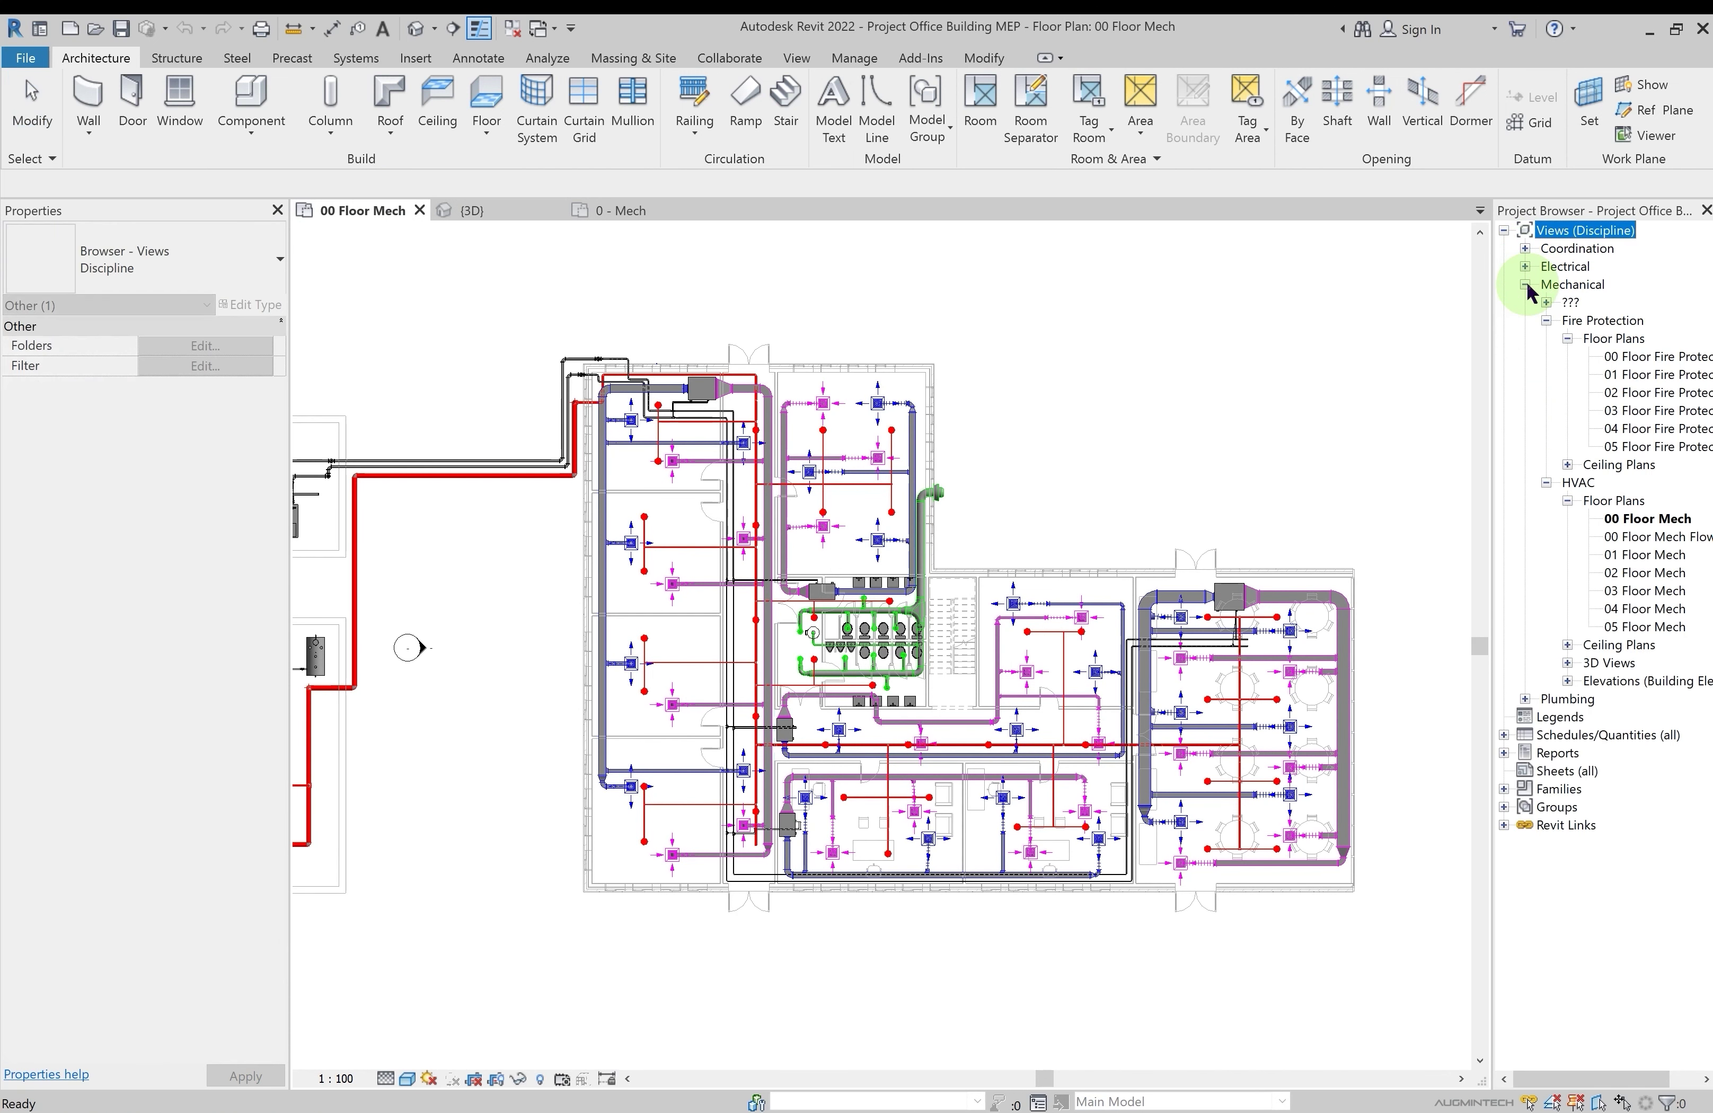
click(1546, 320)
click(1546, 338)
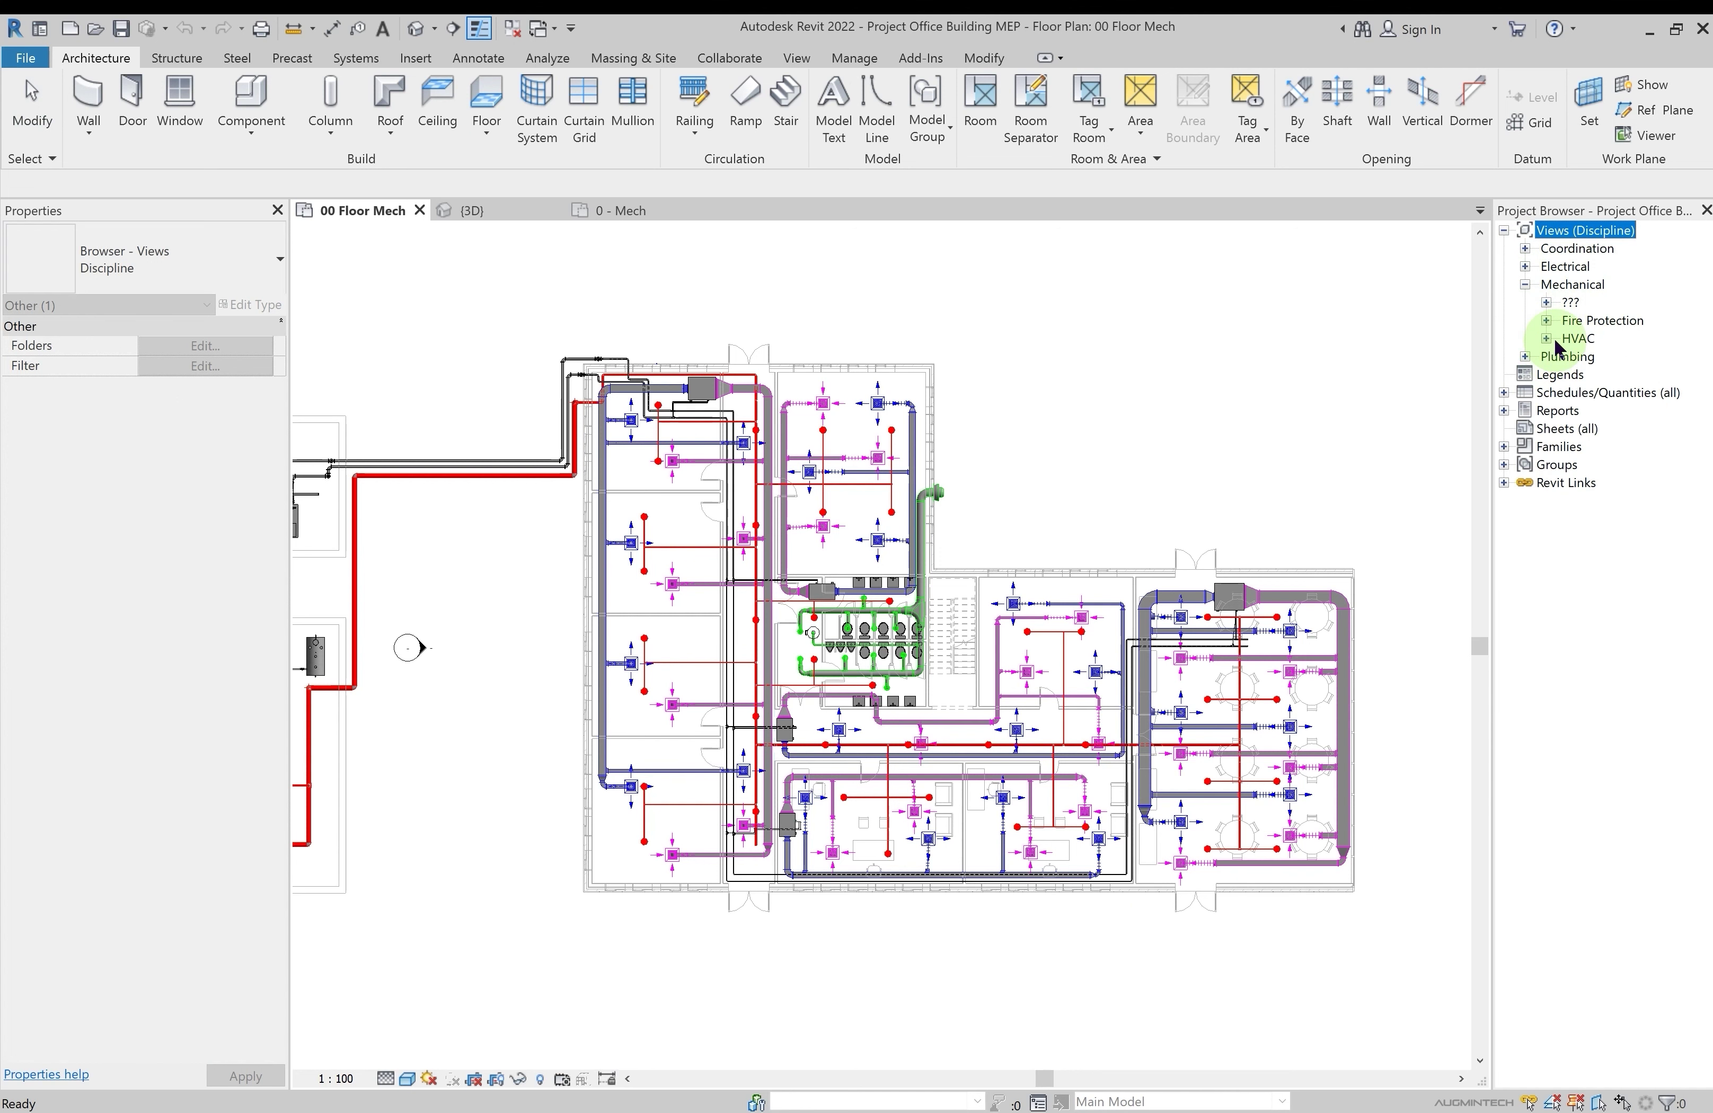
click(1547, 302)
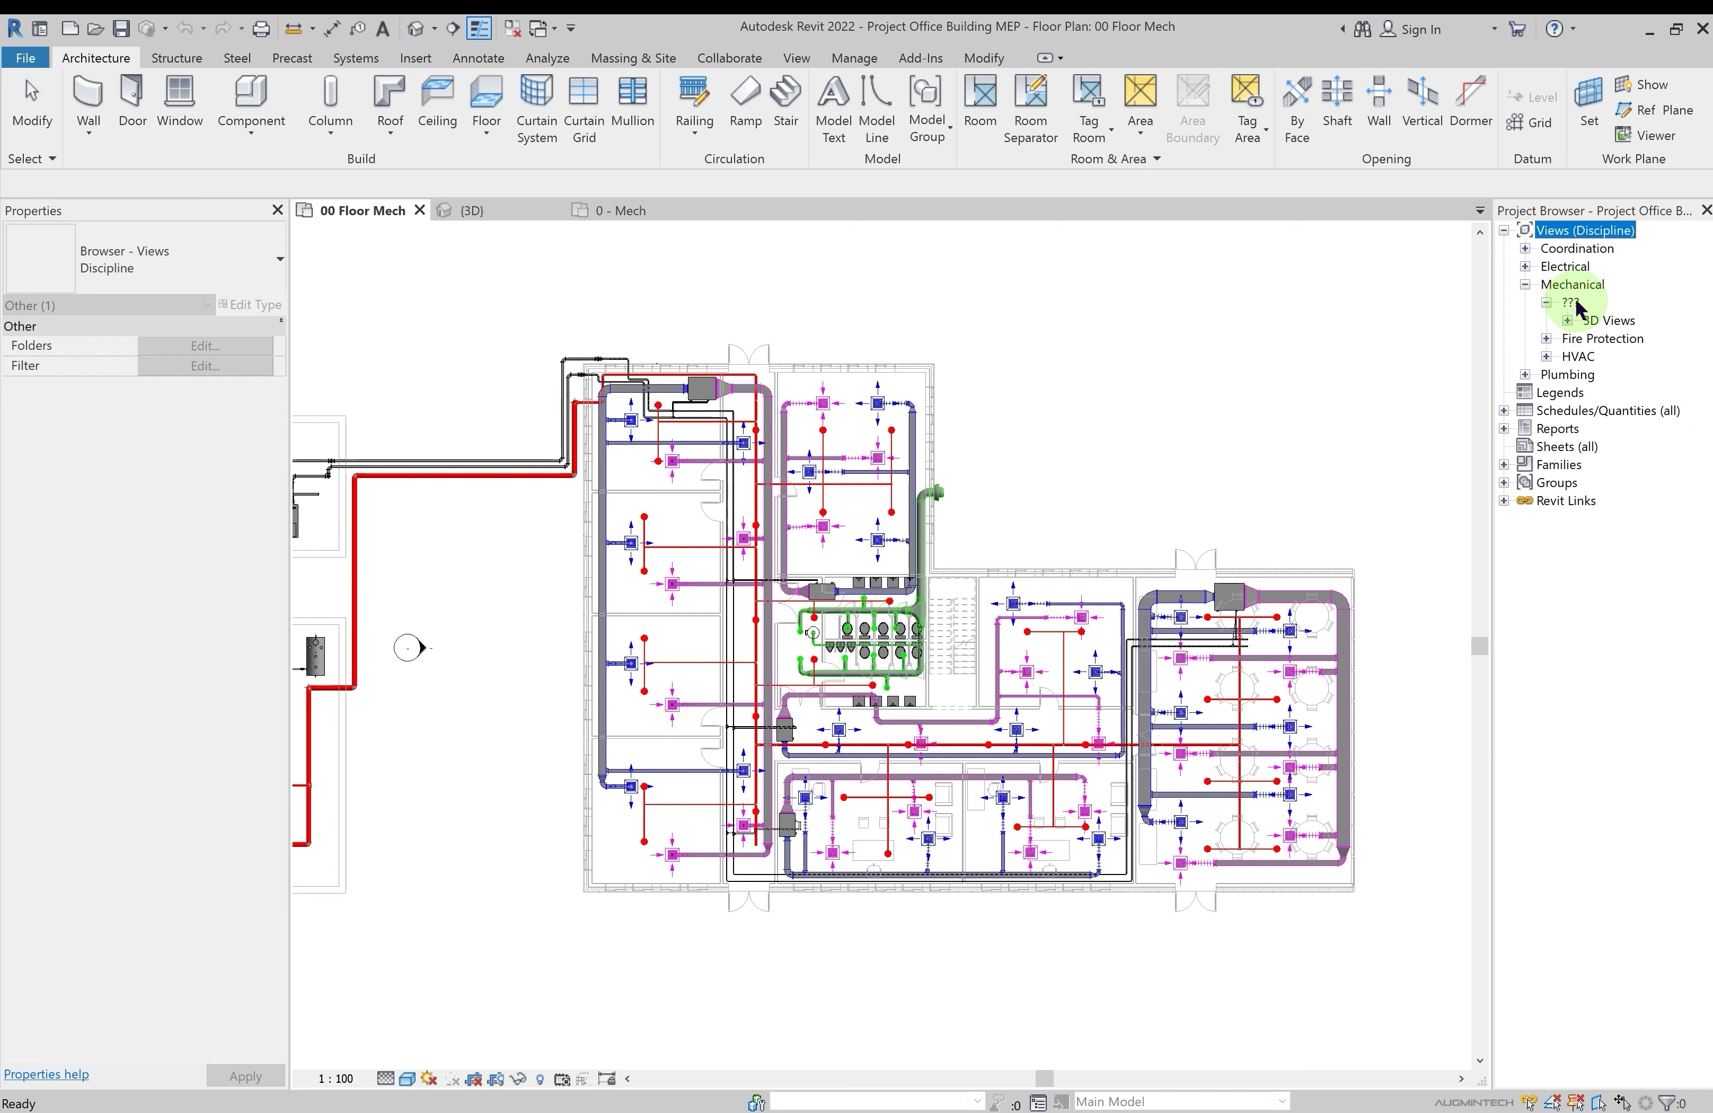
click(1567, 320)
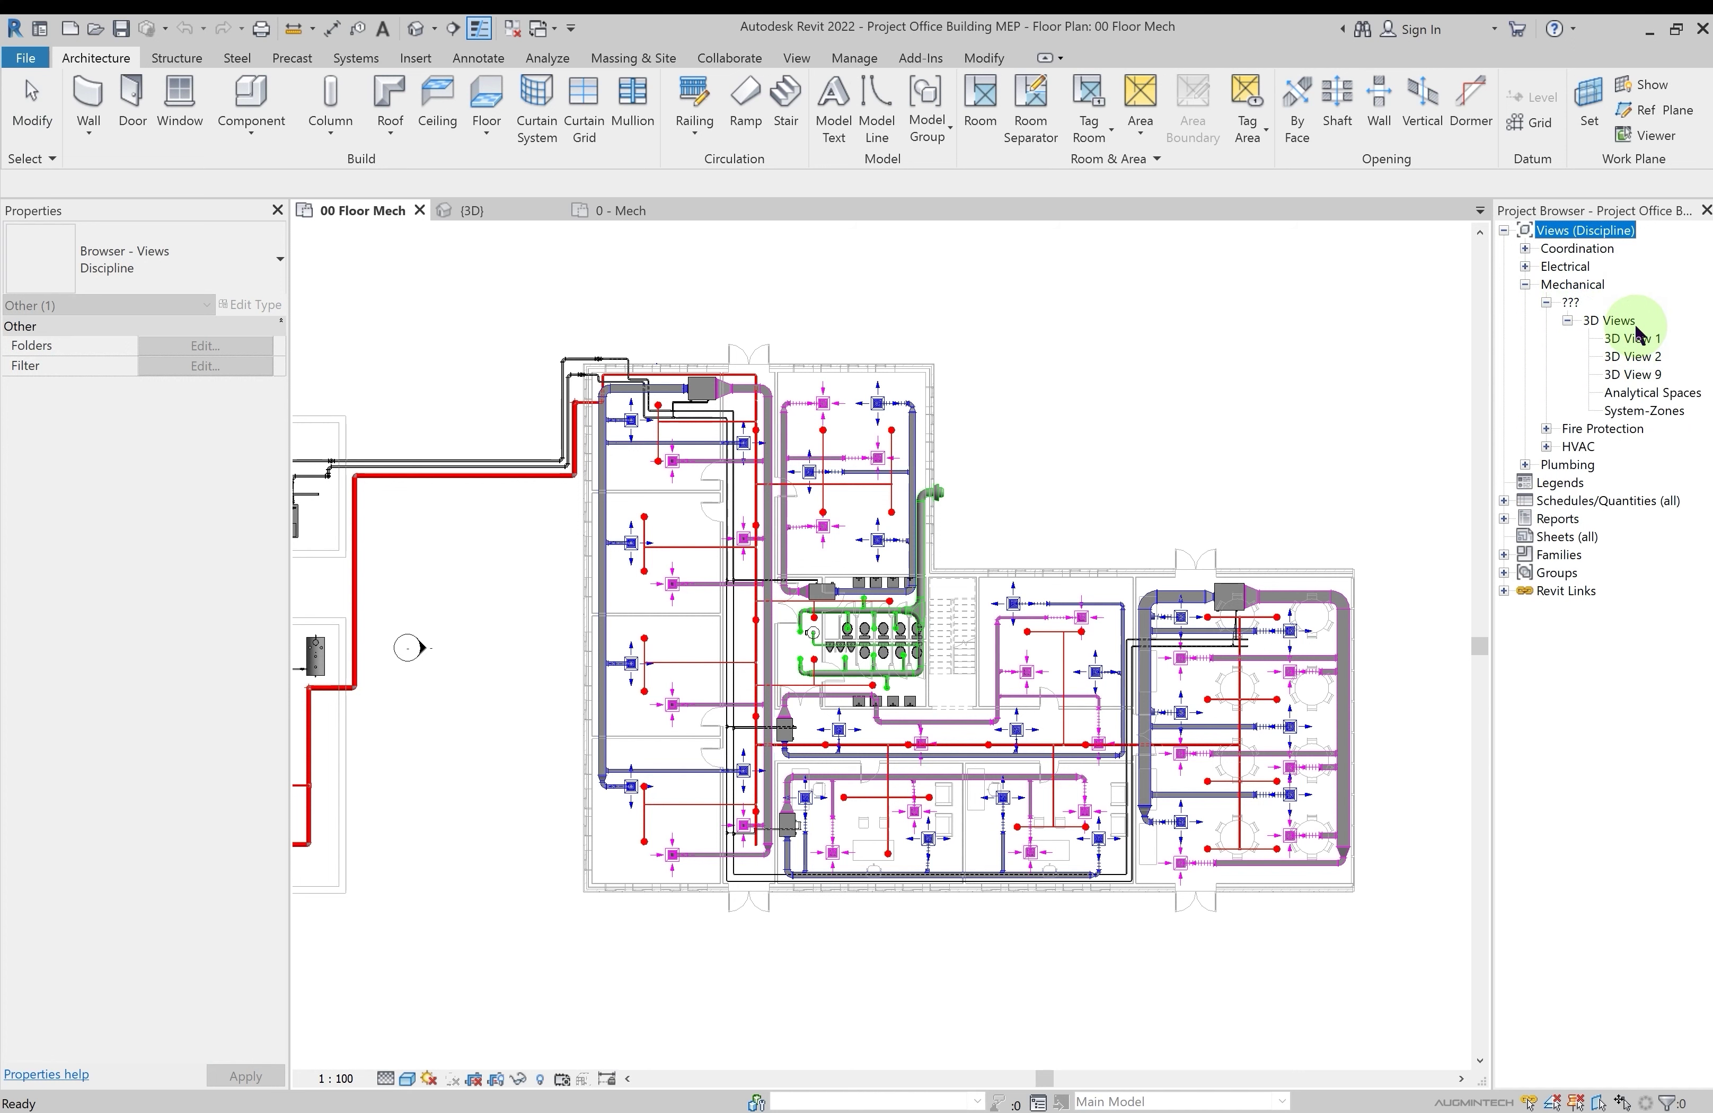
click(1568, 320)
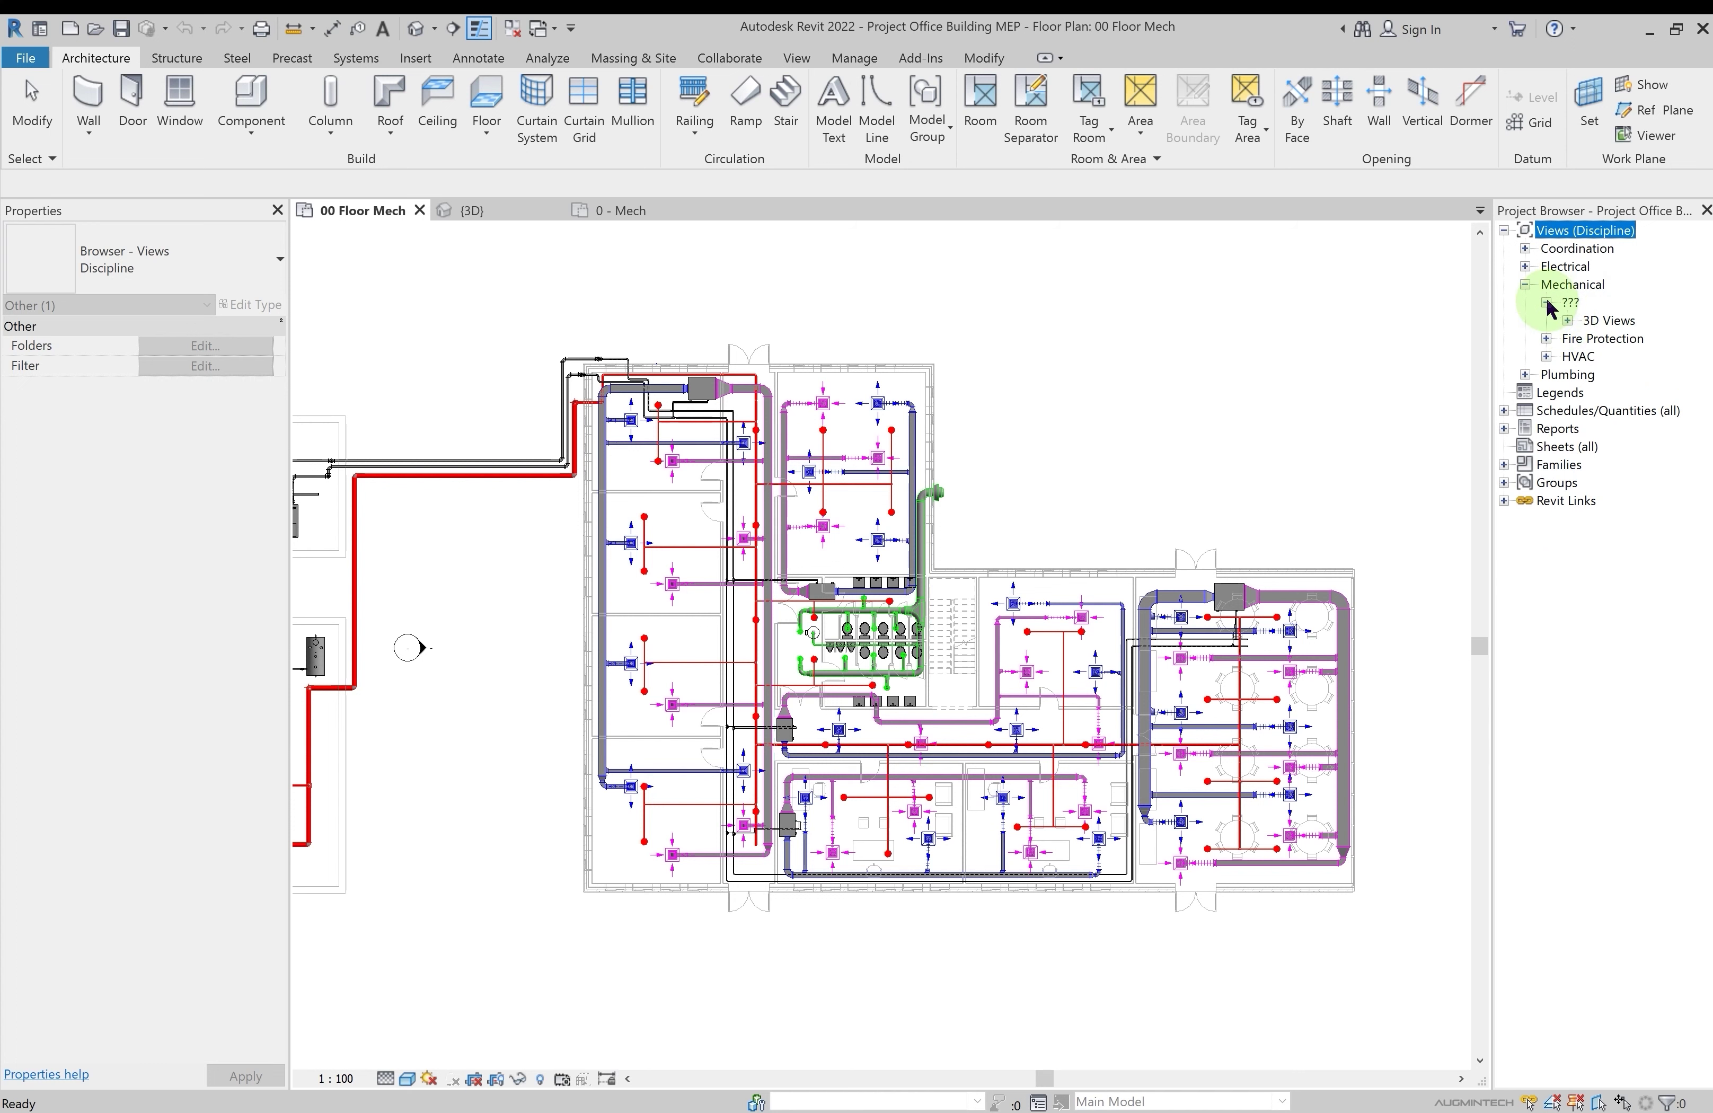
click(1547, 303)
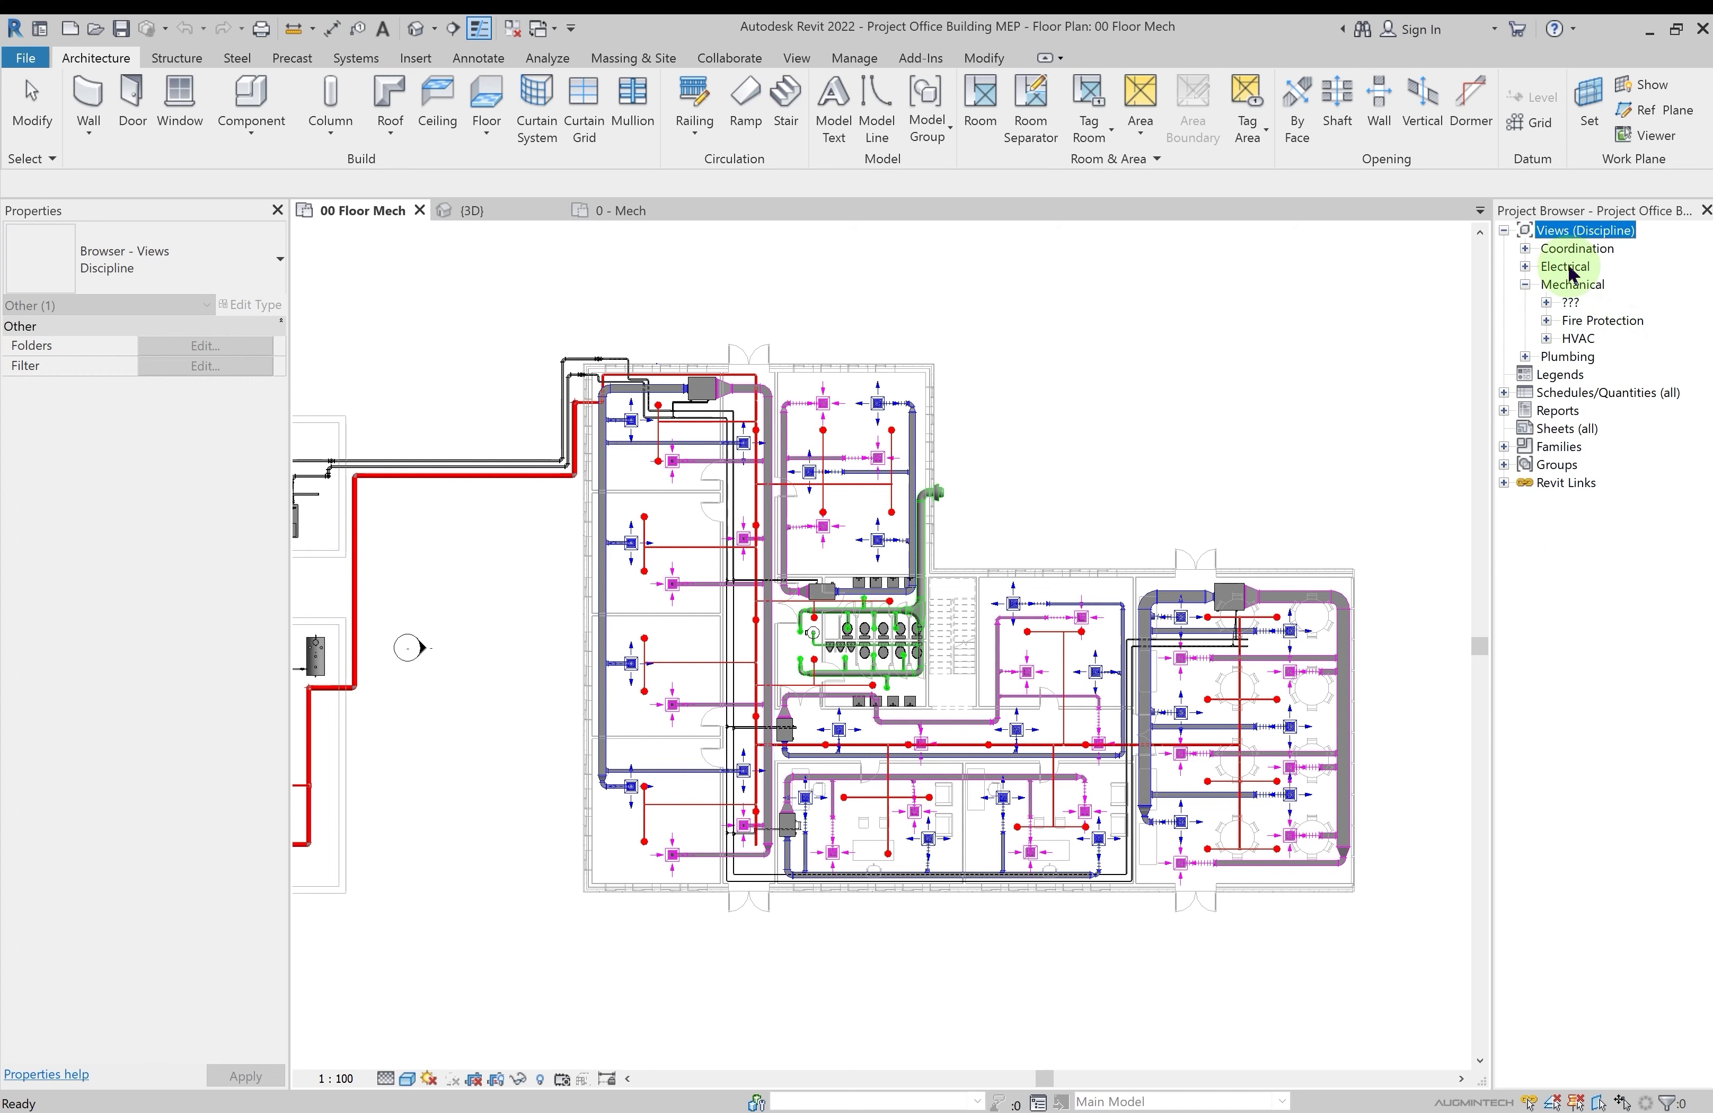
Expand the Fire Protection sub-discipline, review its floor plans from 00 to 05, and collapse the Floor Plans list
click(1547, 320)
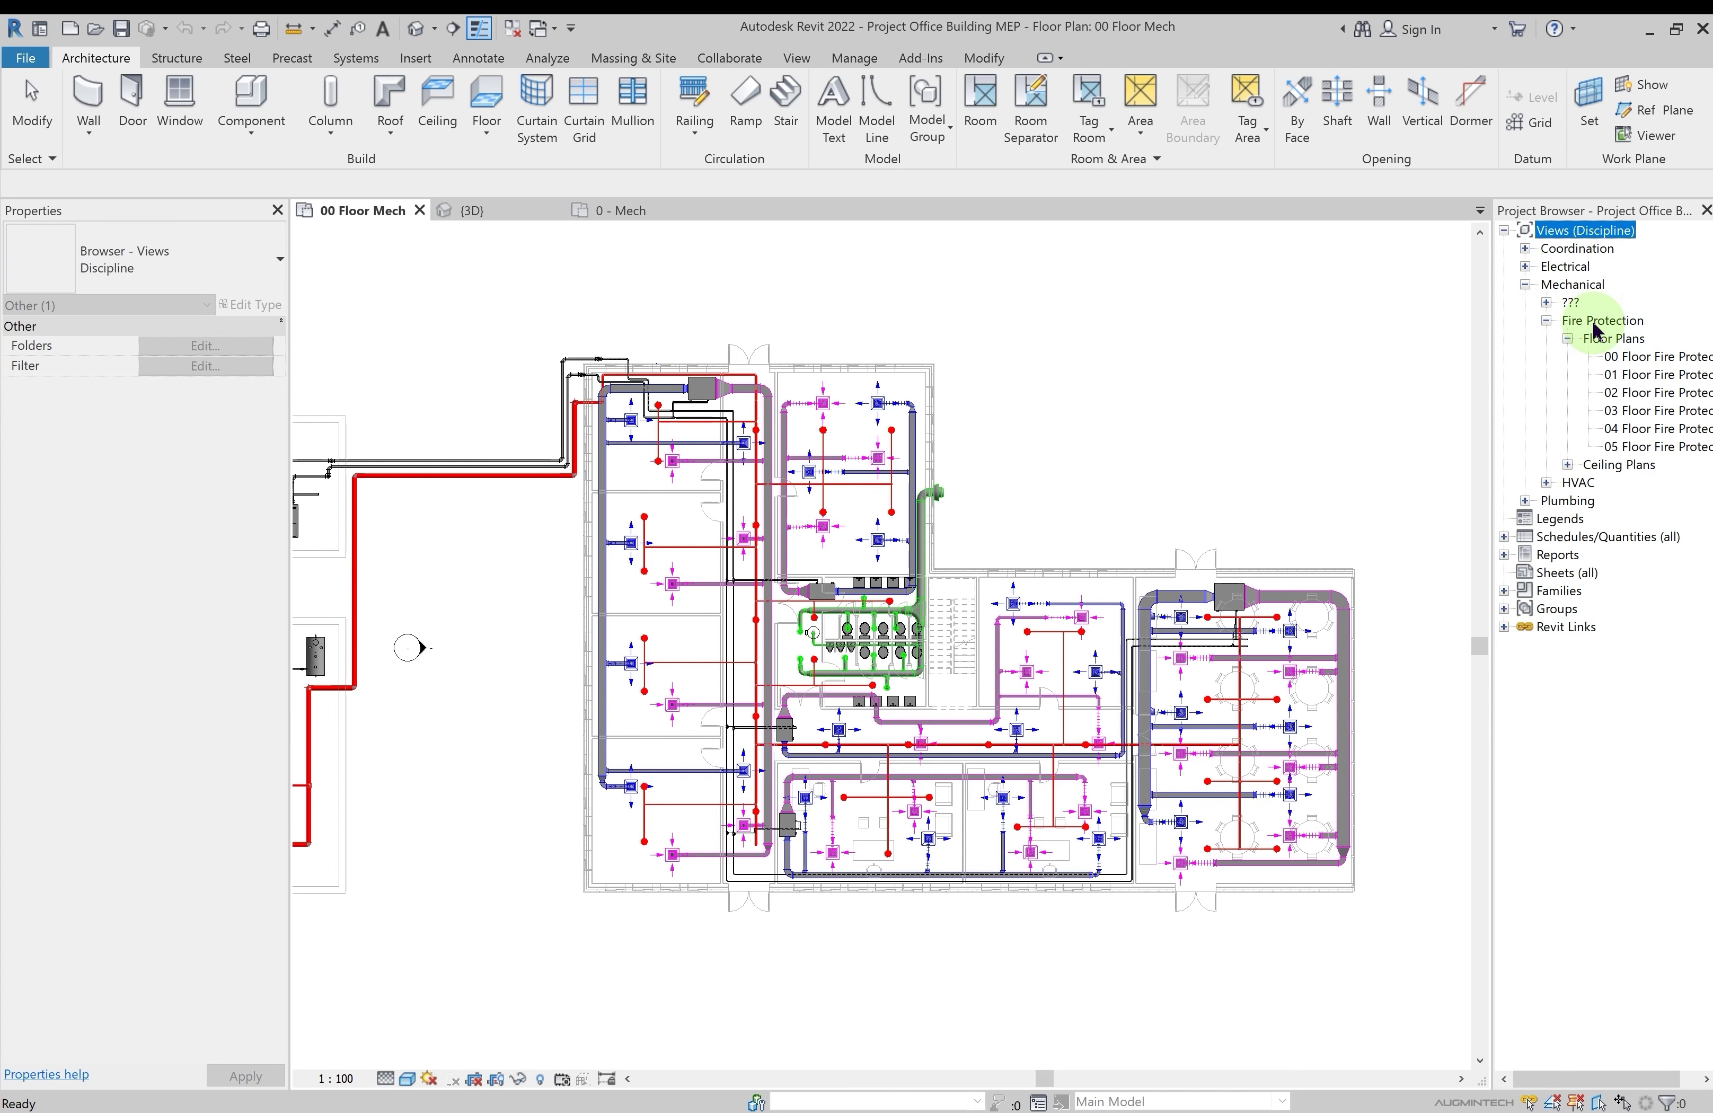
click(1569, 339)
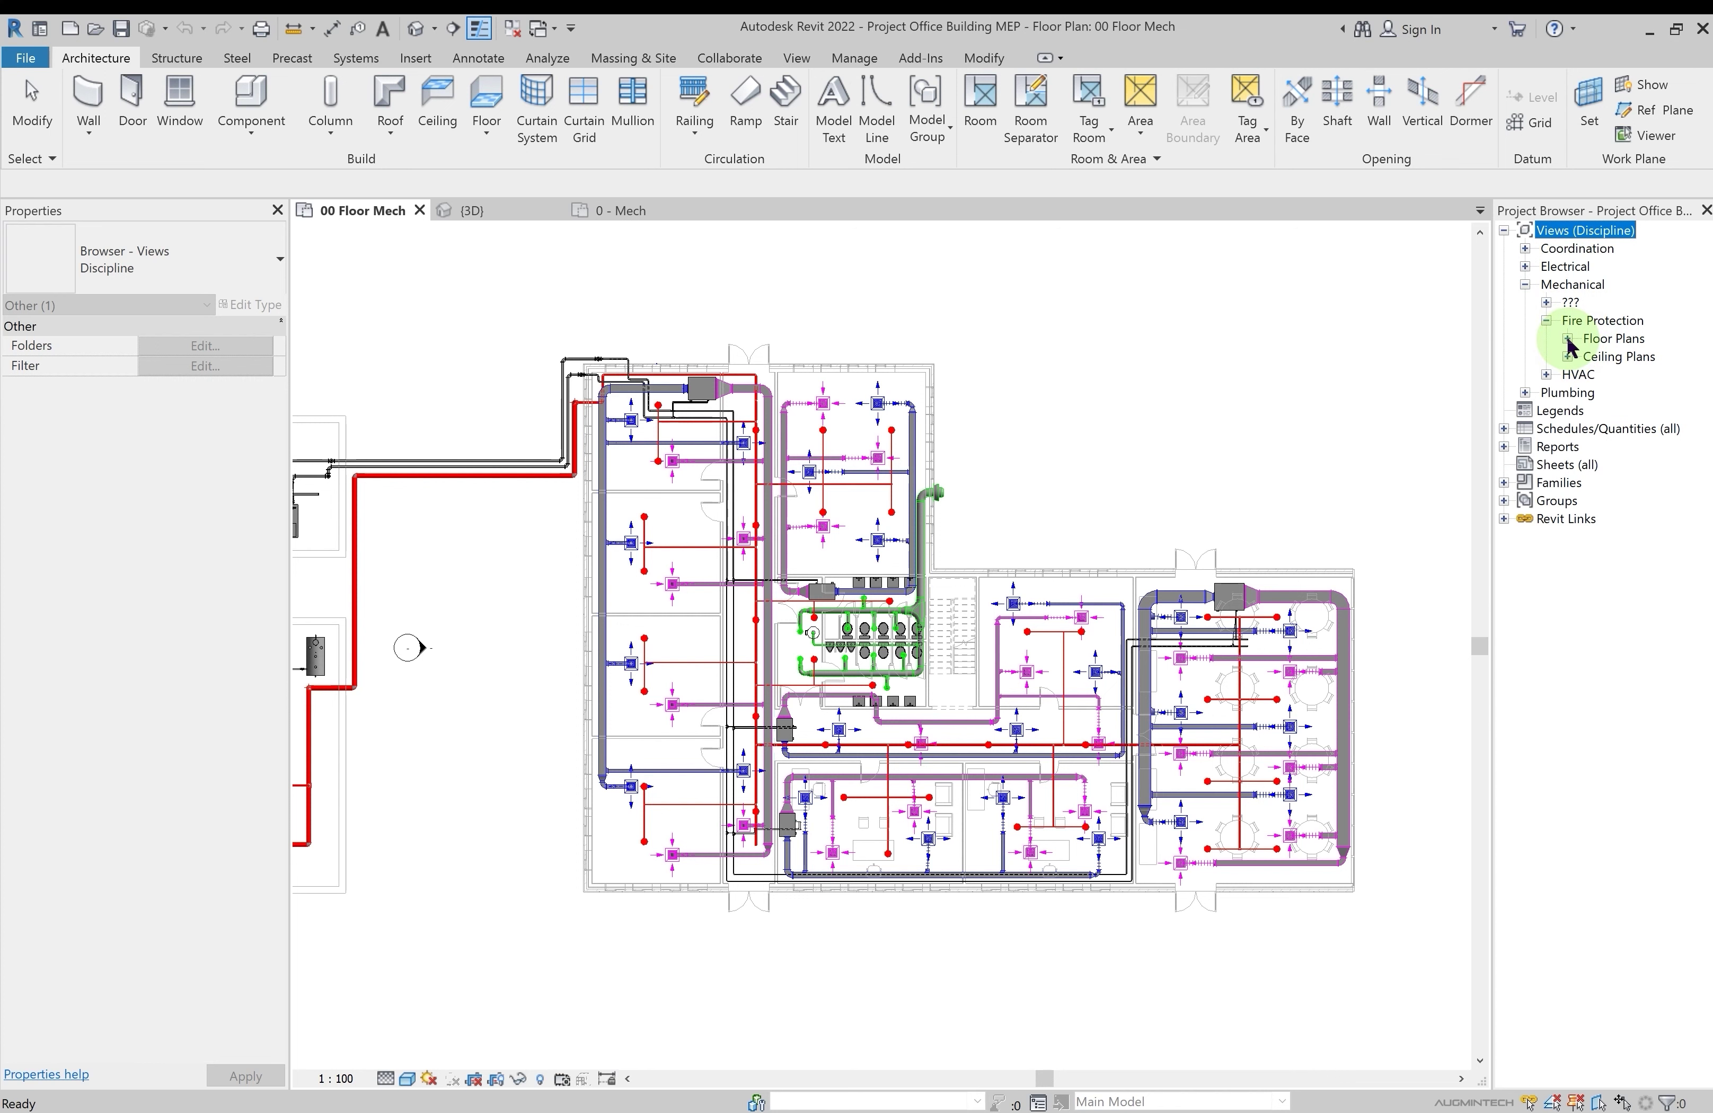
click(1569, 340)
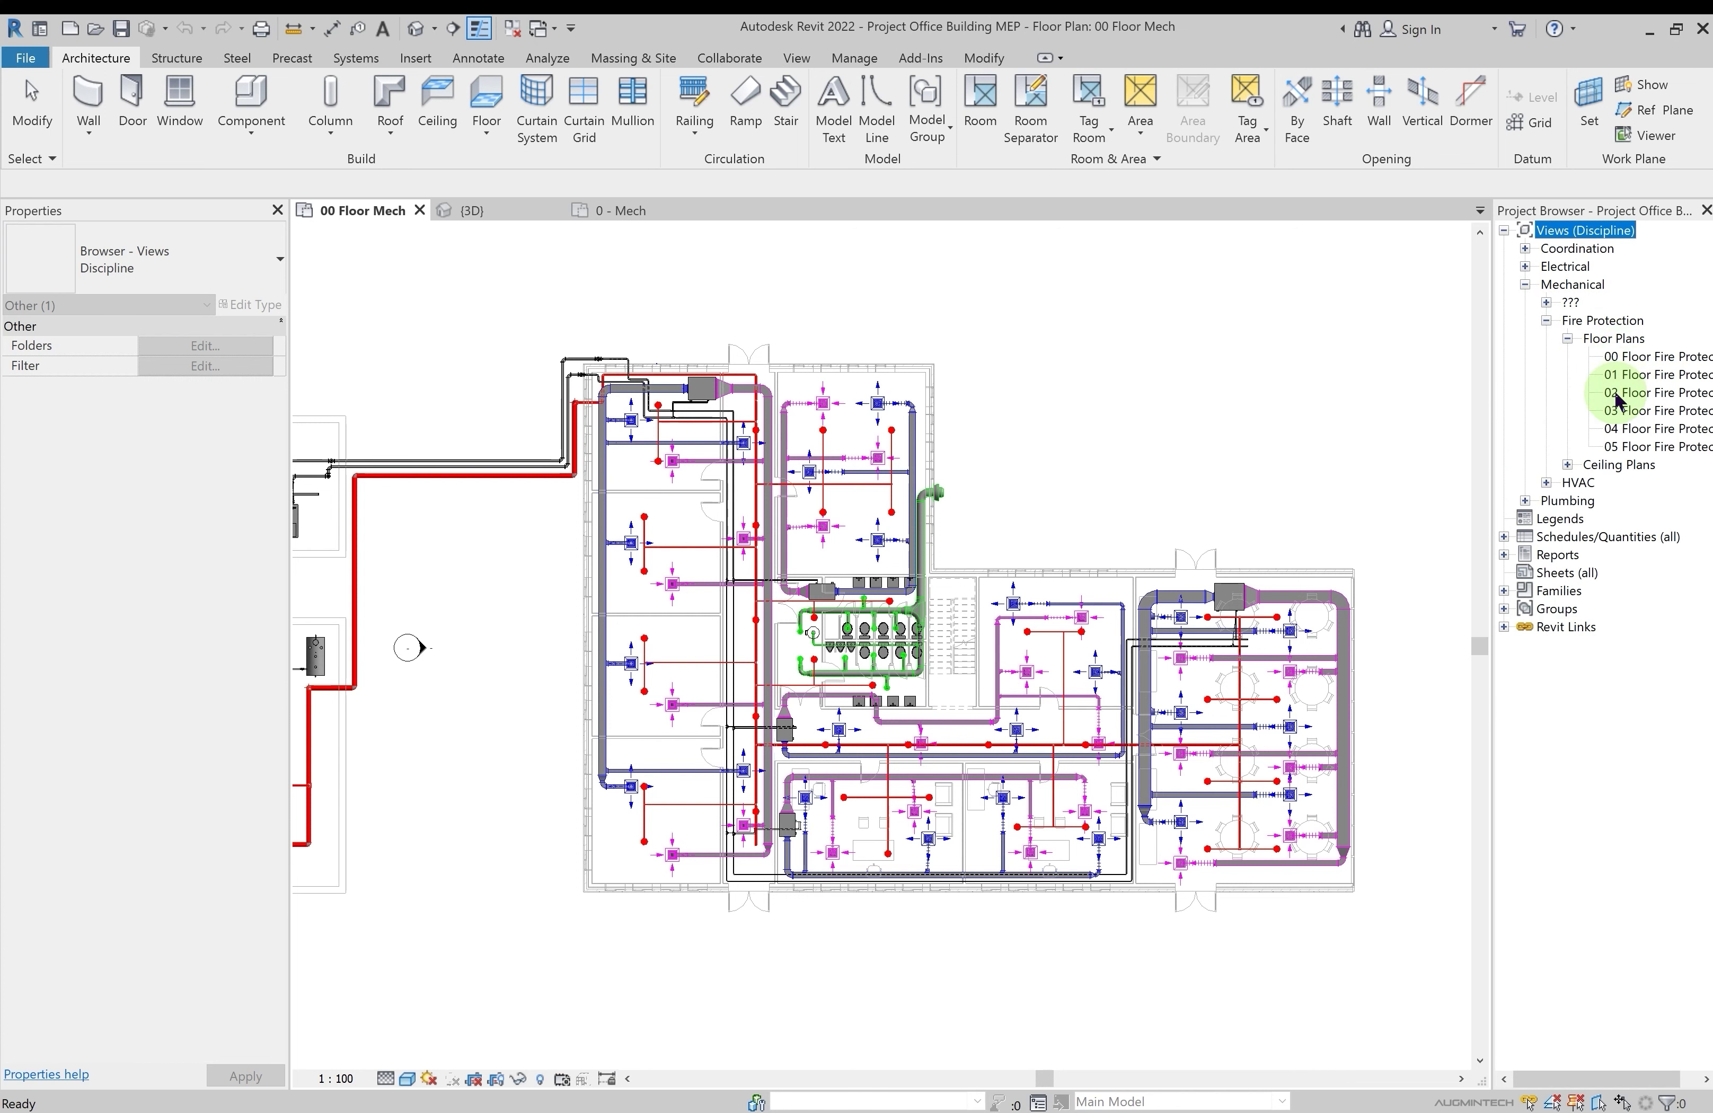
click(1566, 338)
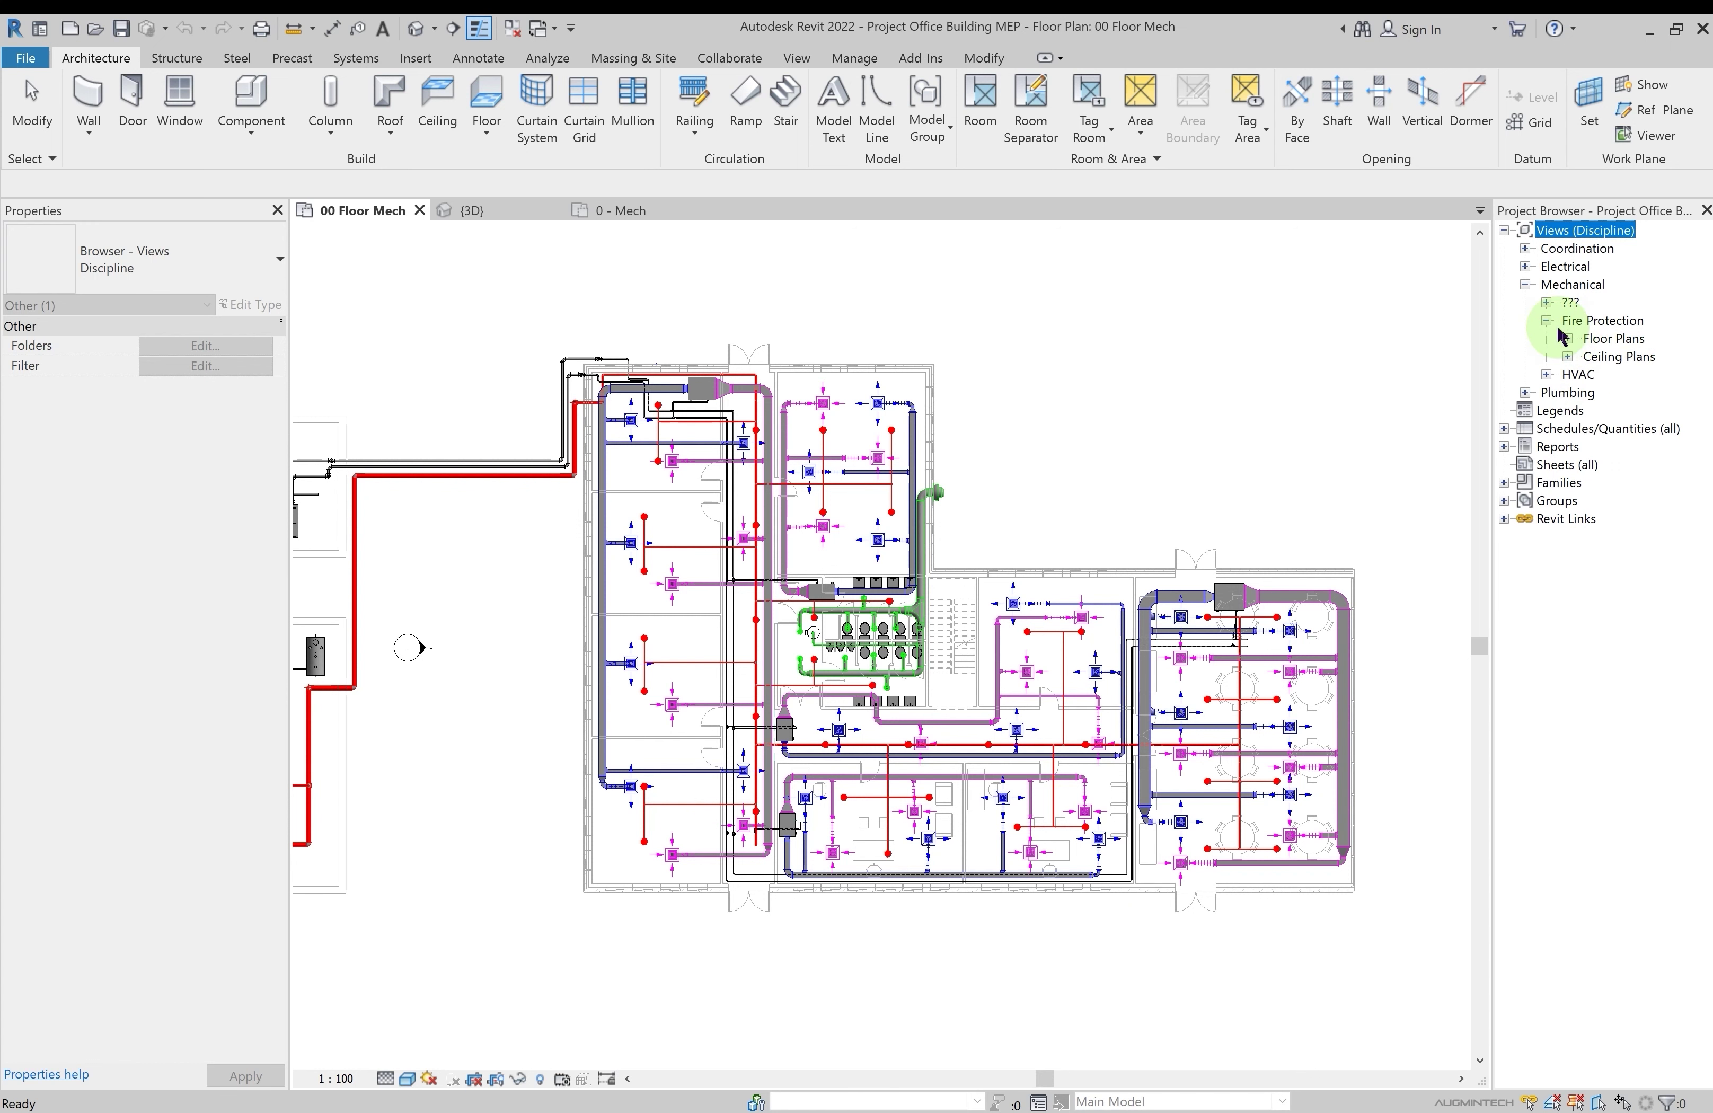
Review the Fire Protection ceiling plans from 00 to 05 and collapse the Ceiling Plans list
click(1548, 320)
click(1548, 321)
click(1567, 356)
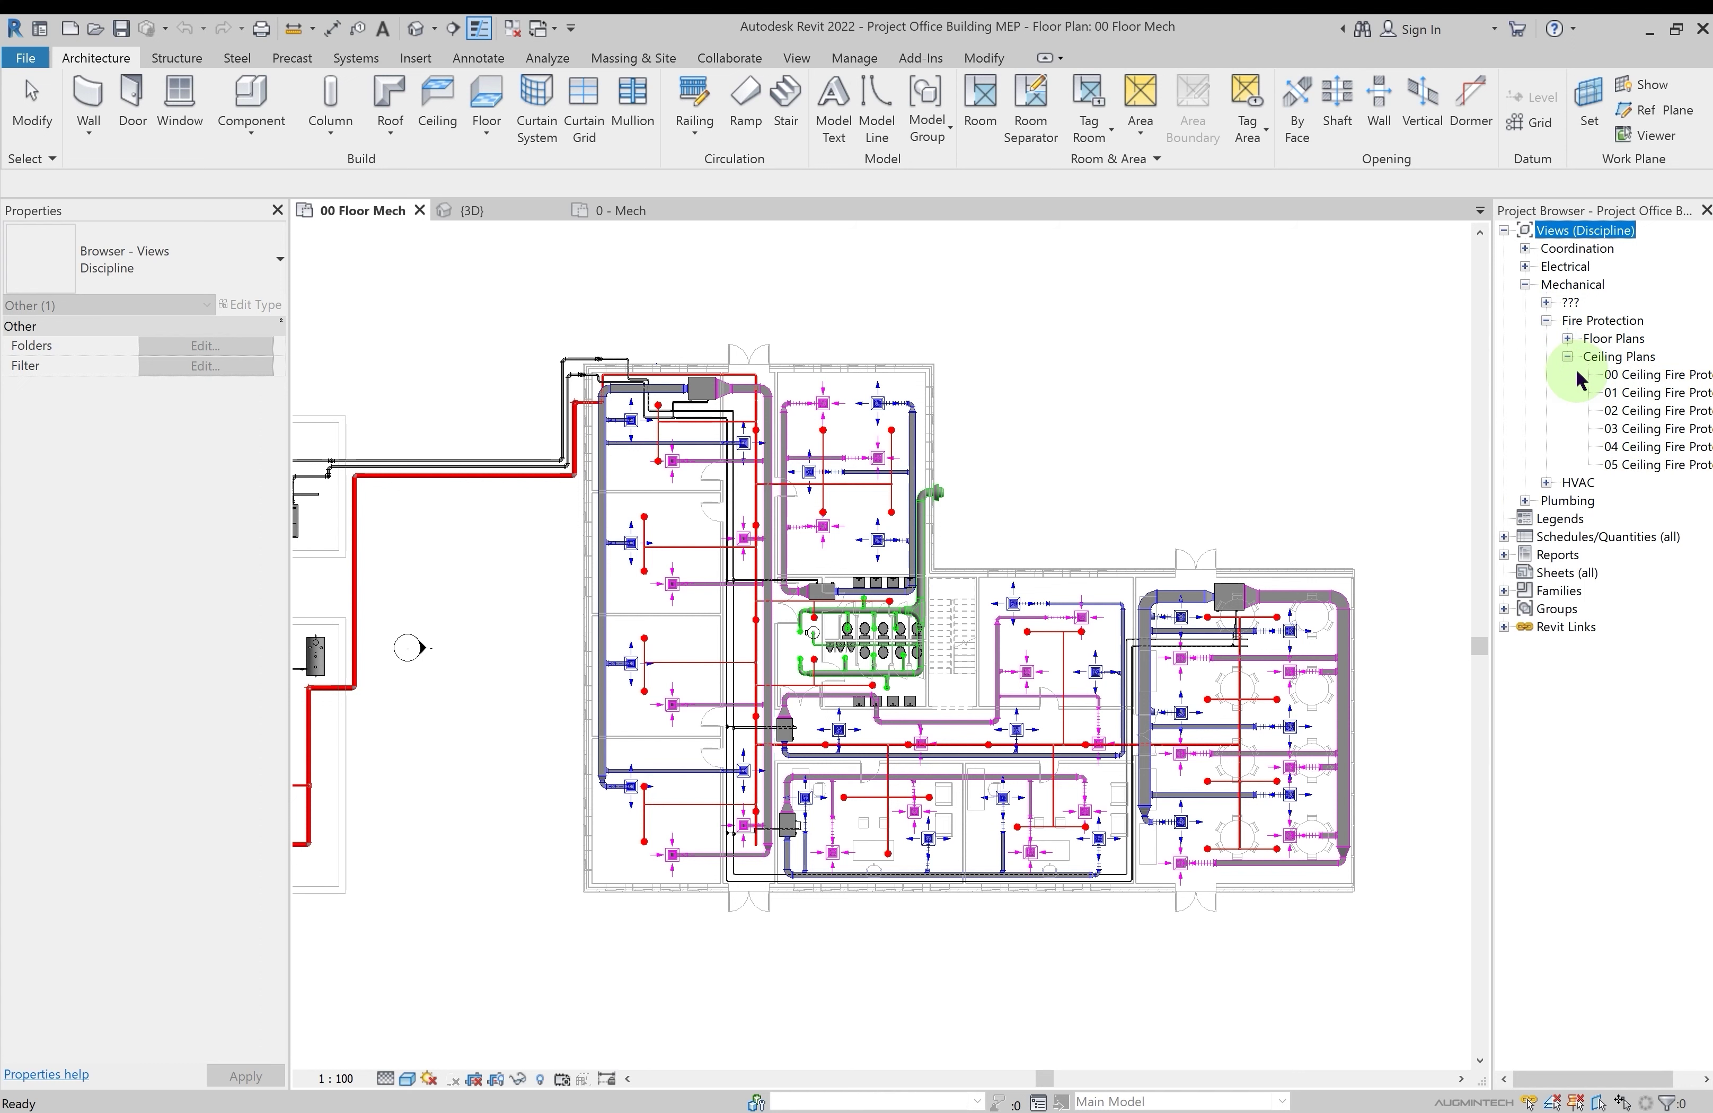
click(1567, 356)
Expand the HVAC sub-discipline and review its Floor Plans, 3D Views and Elevations, collapsing each list after viewing it
click(1547, 376)
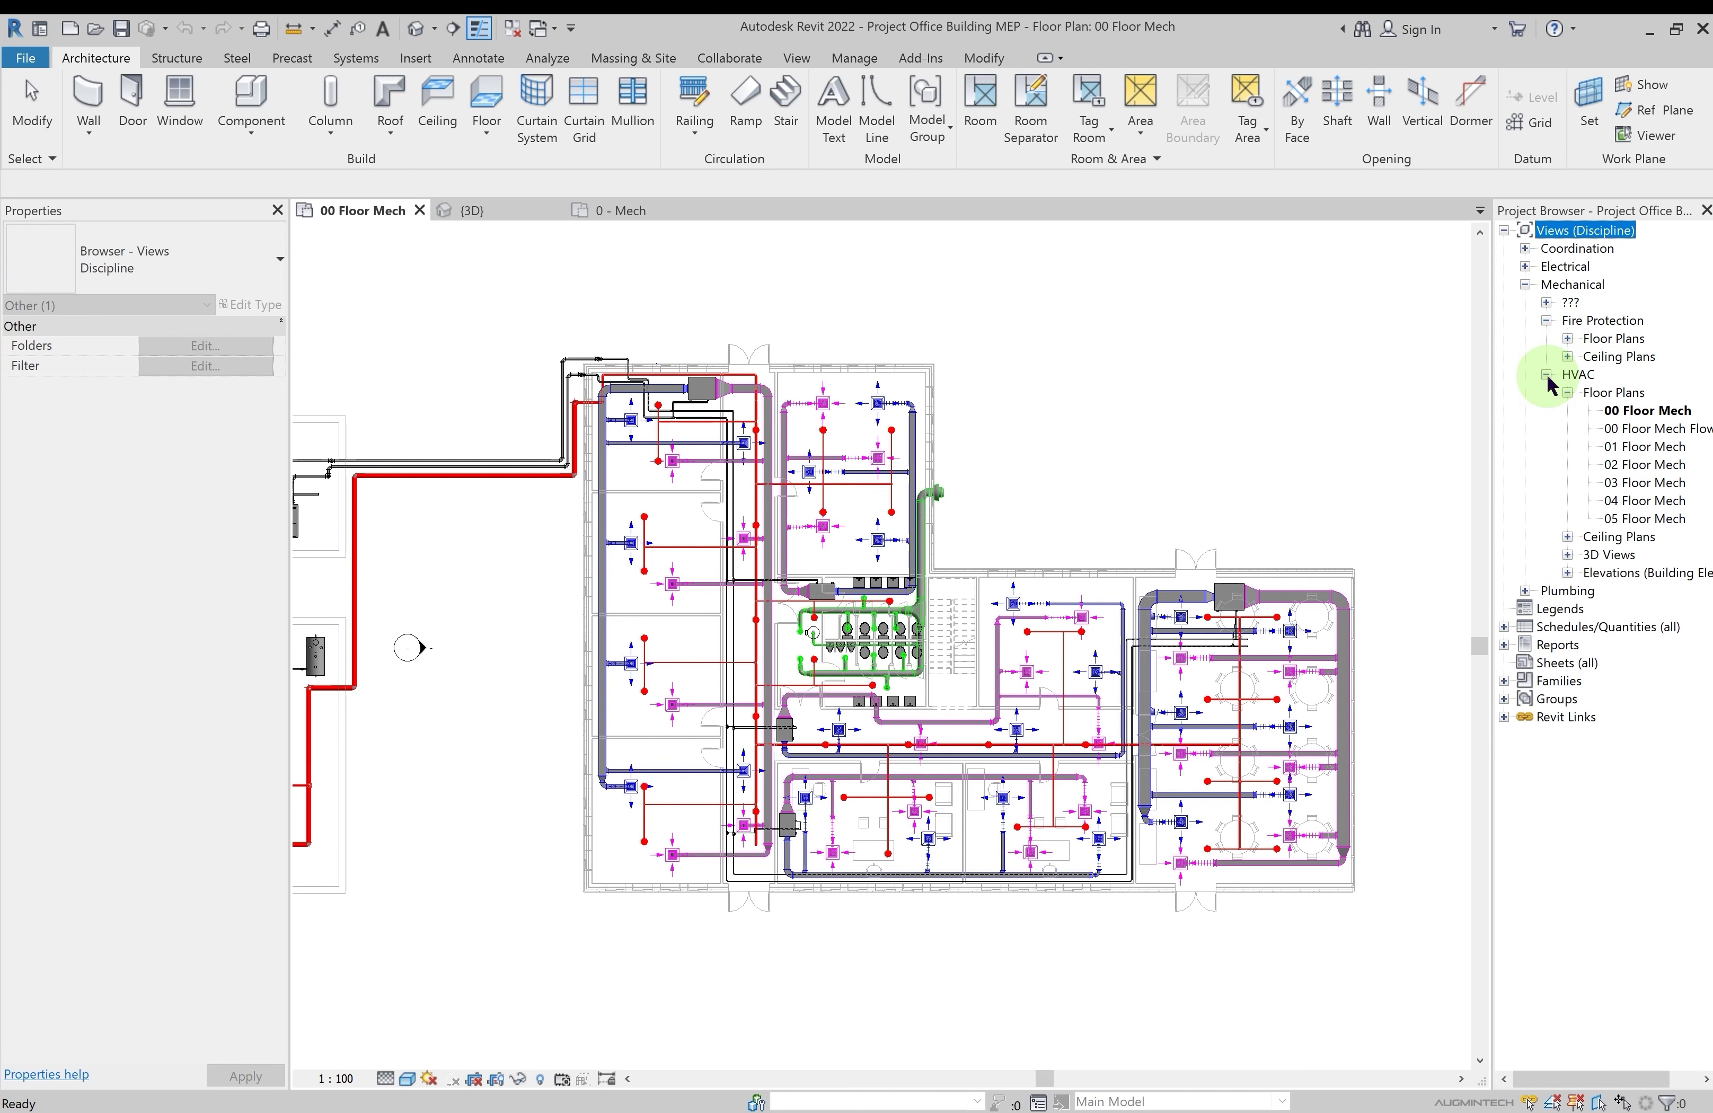
click(1568, 392)
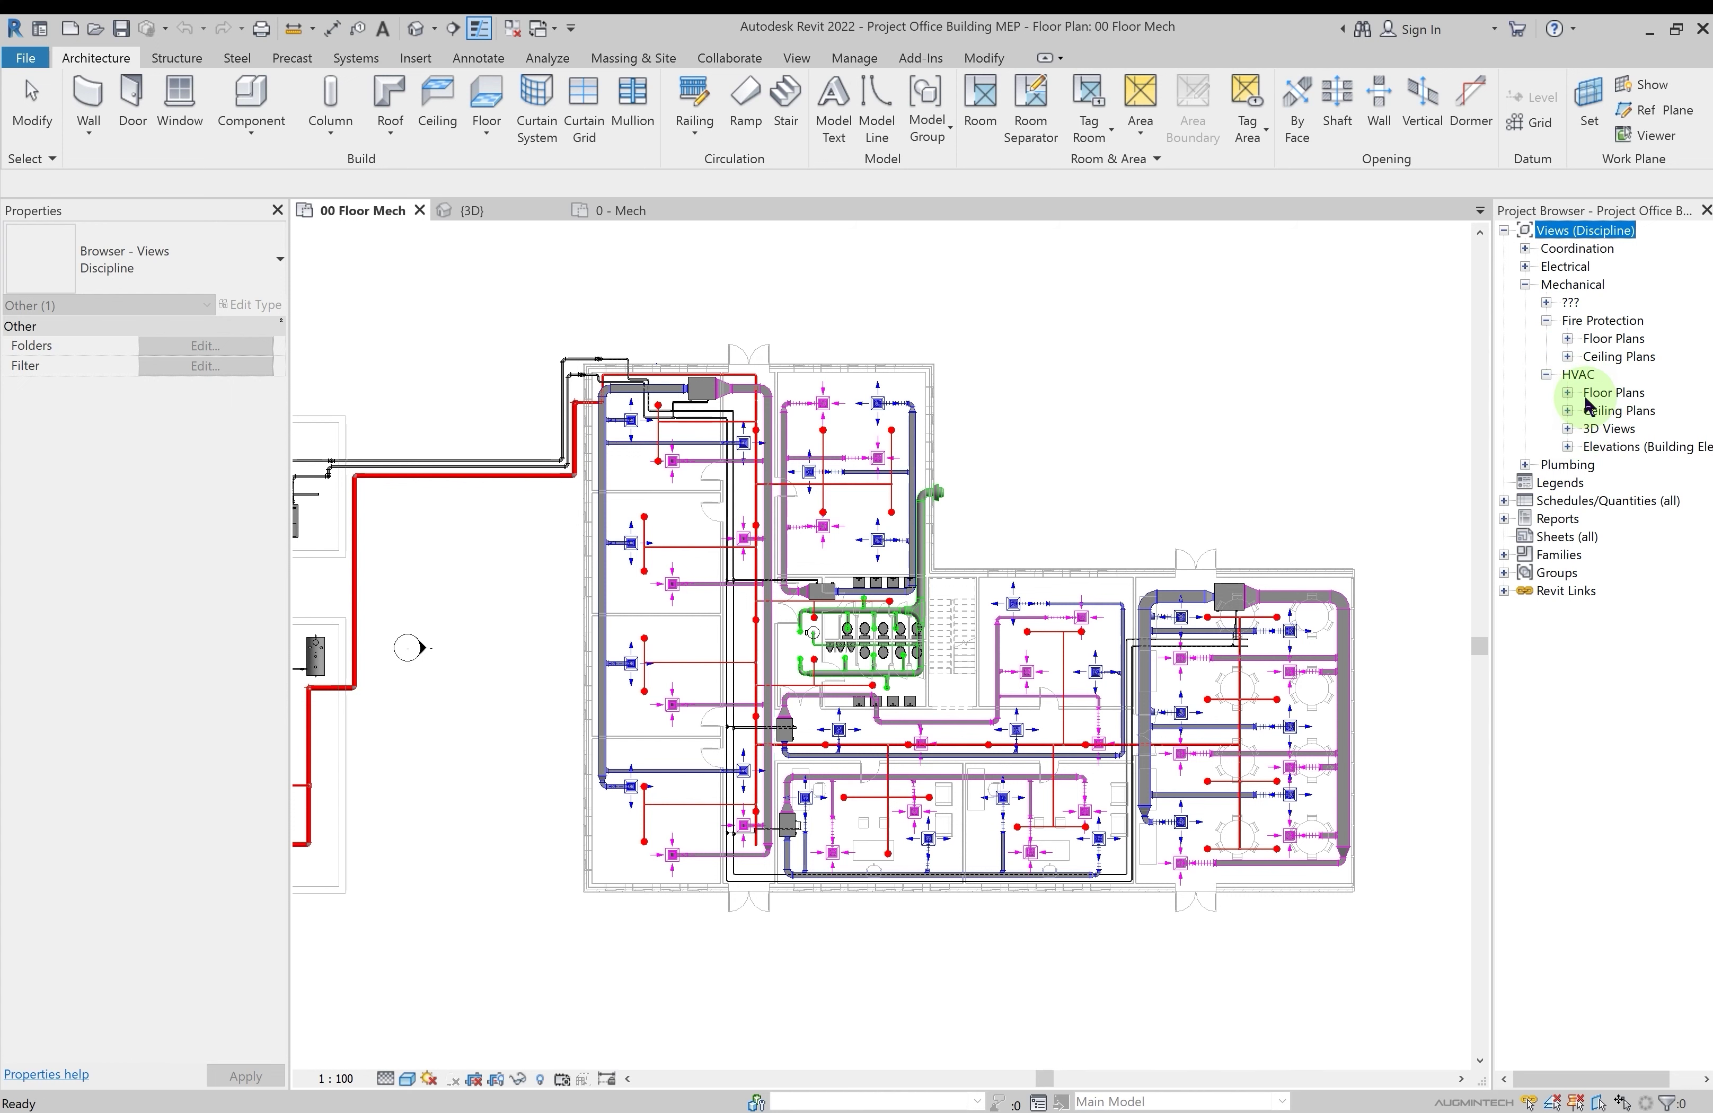
click(1568, 429)
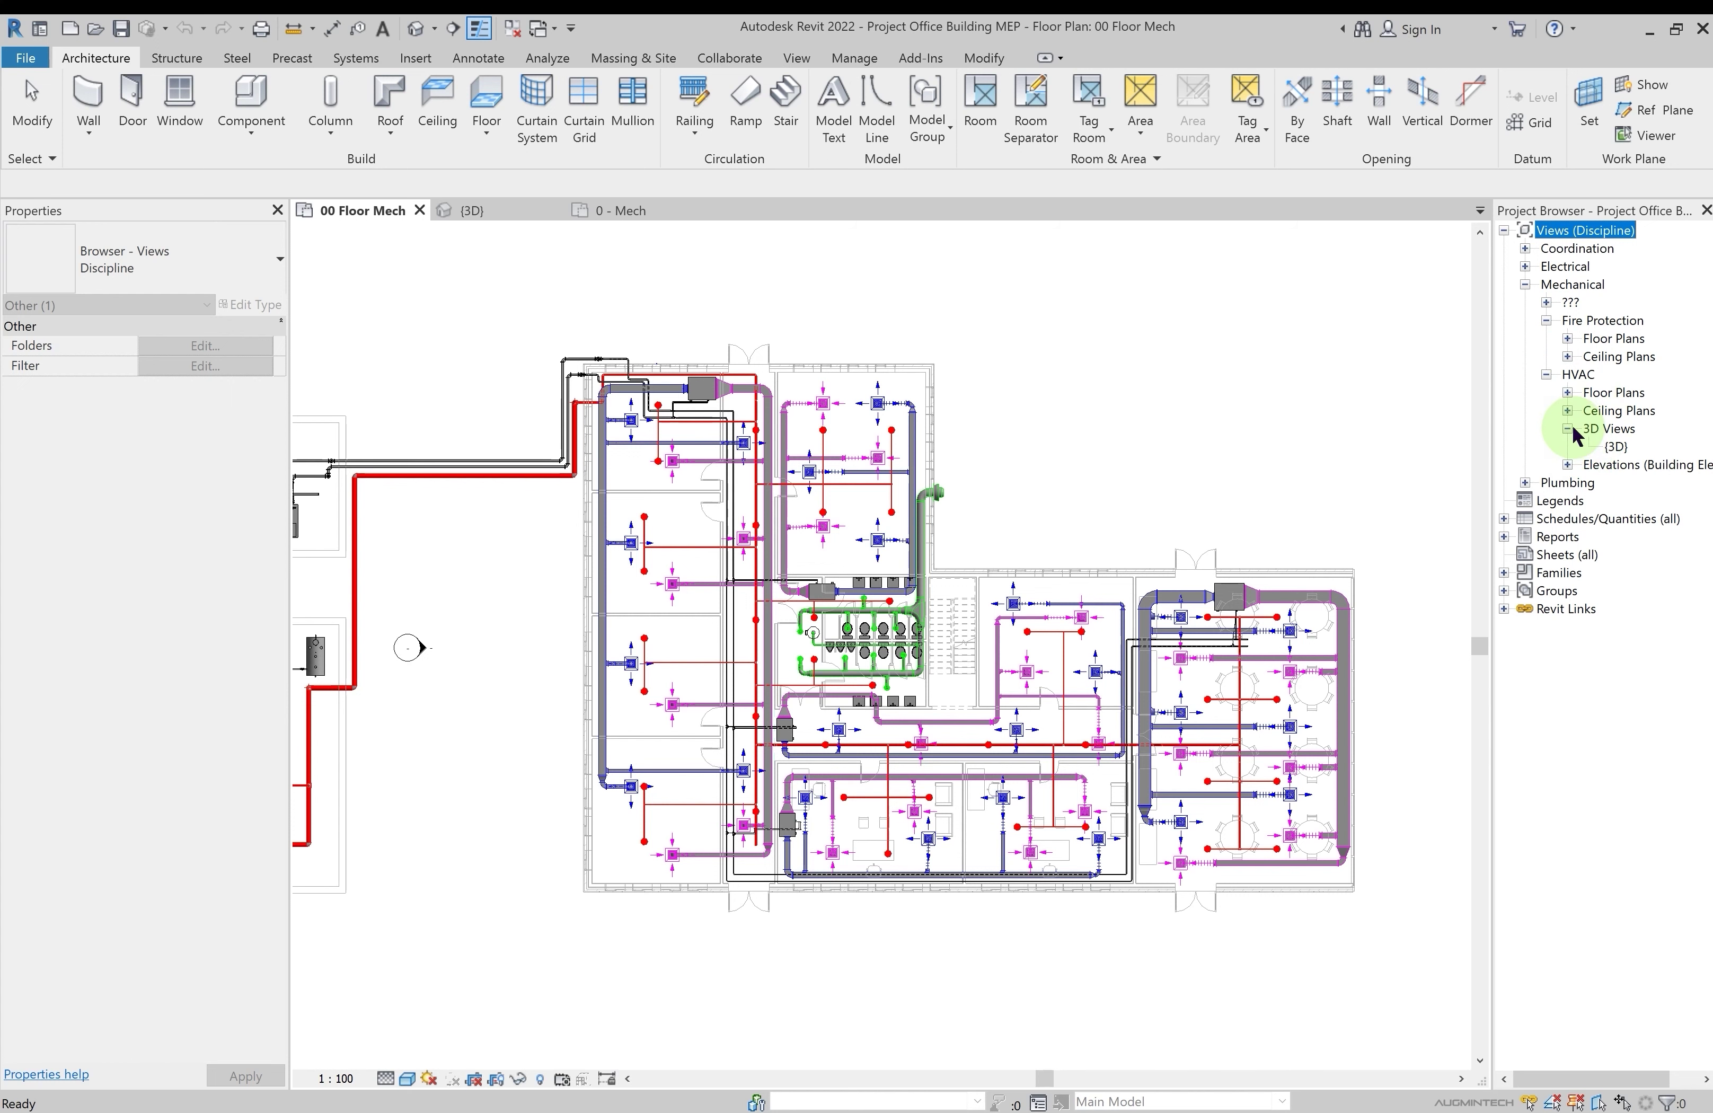
click(1568, 429)
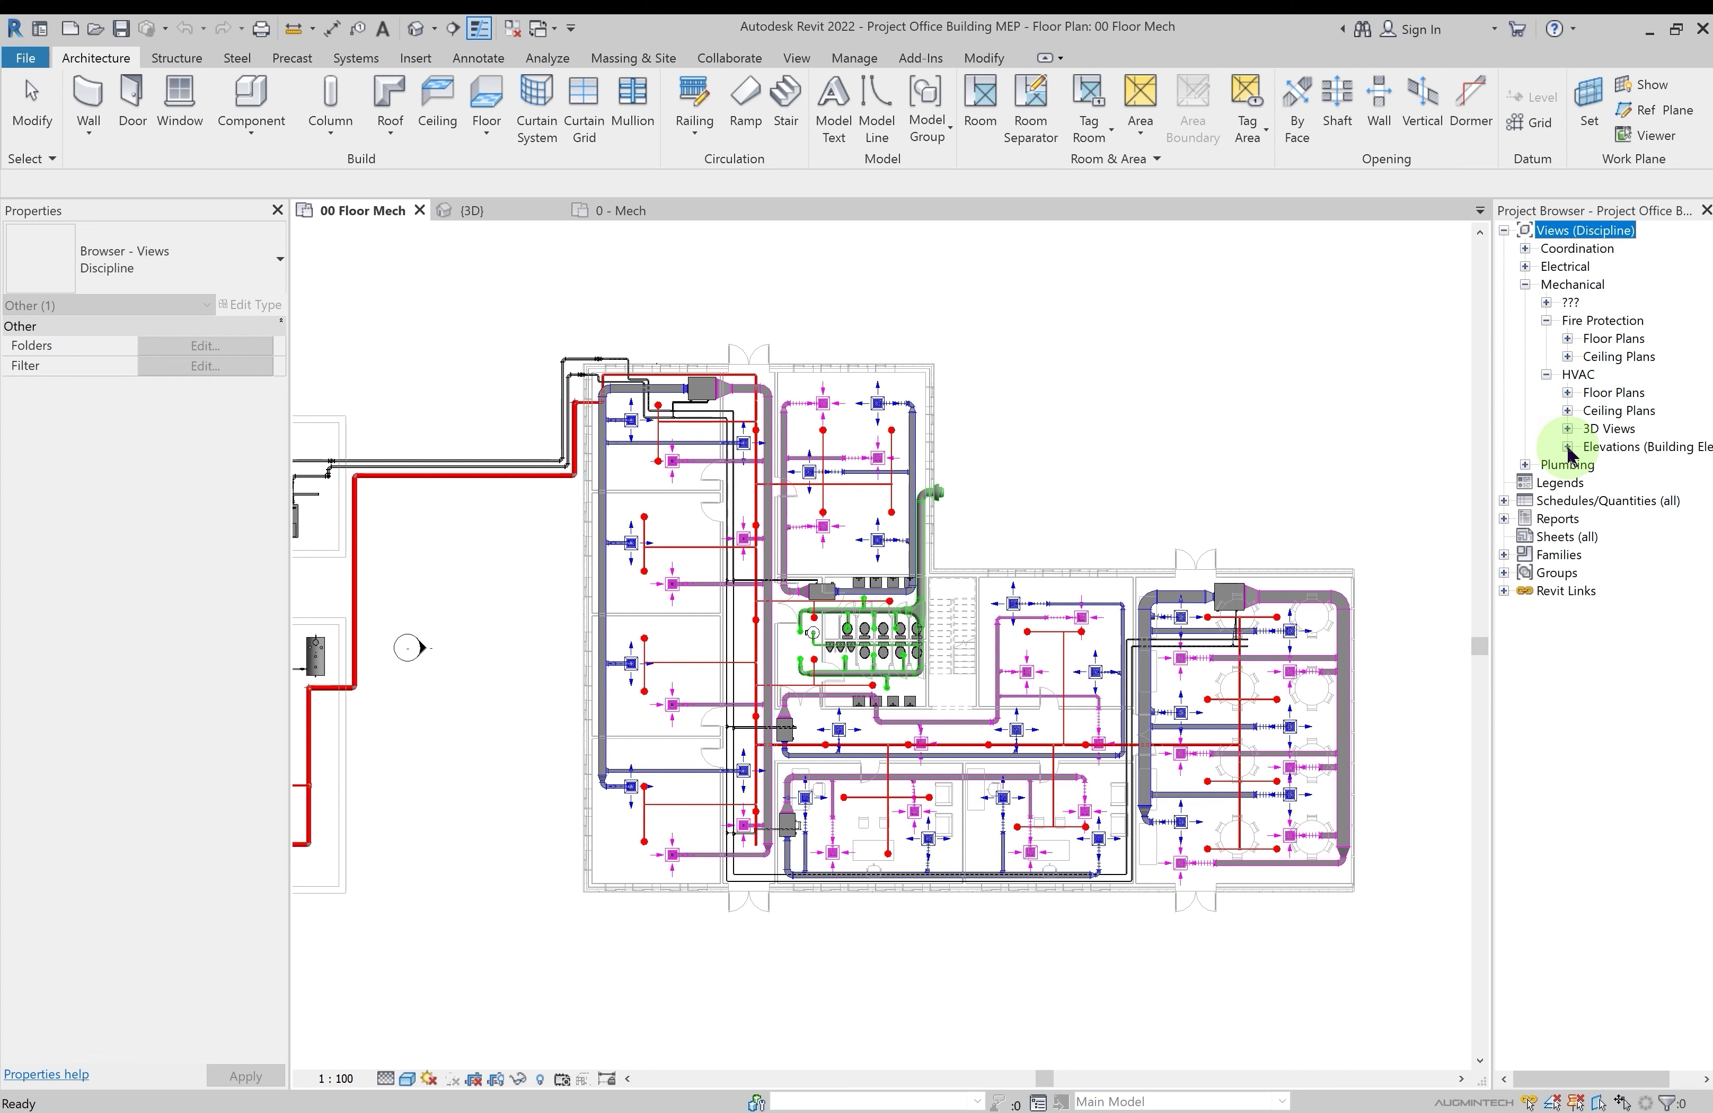
click(1567, 447)
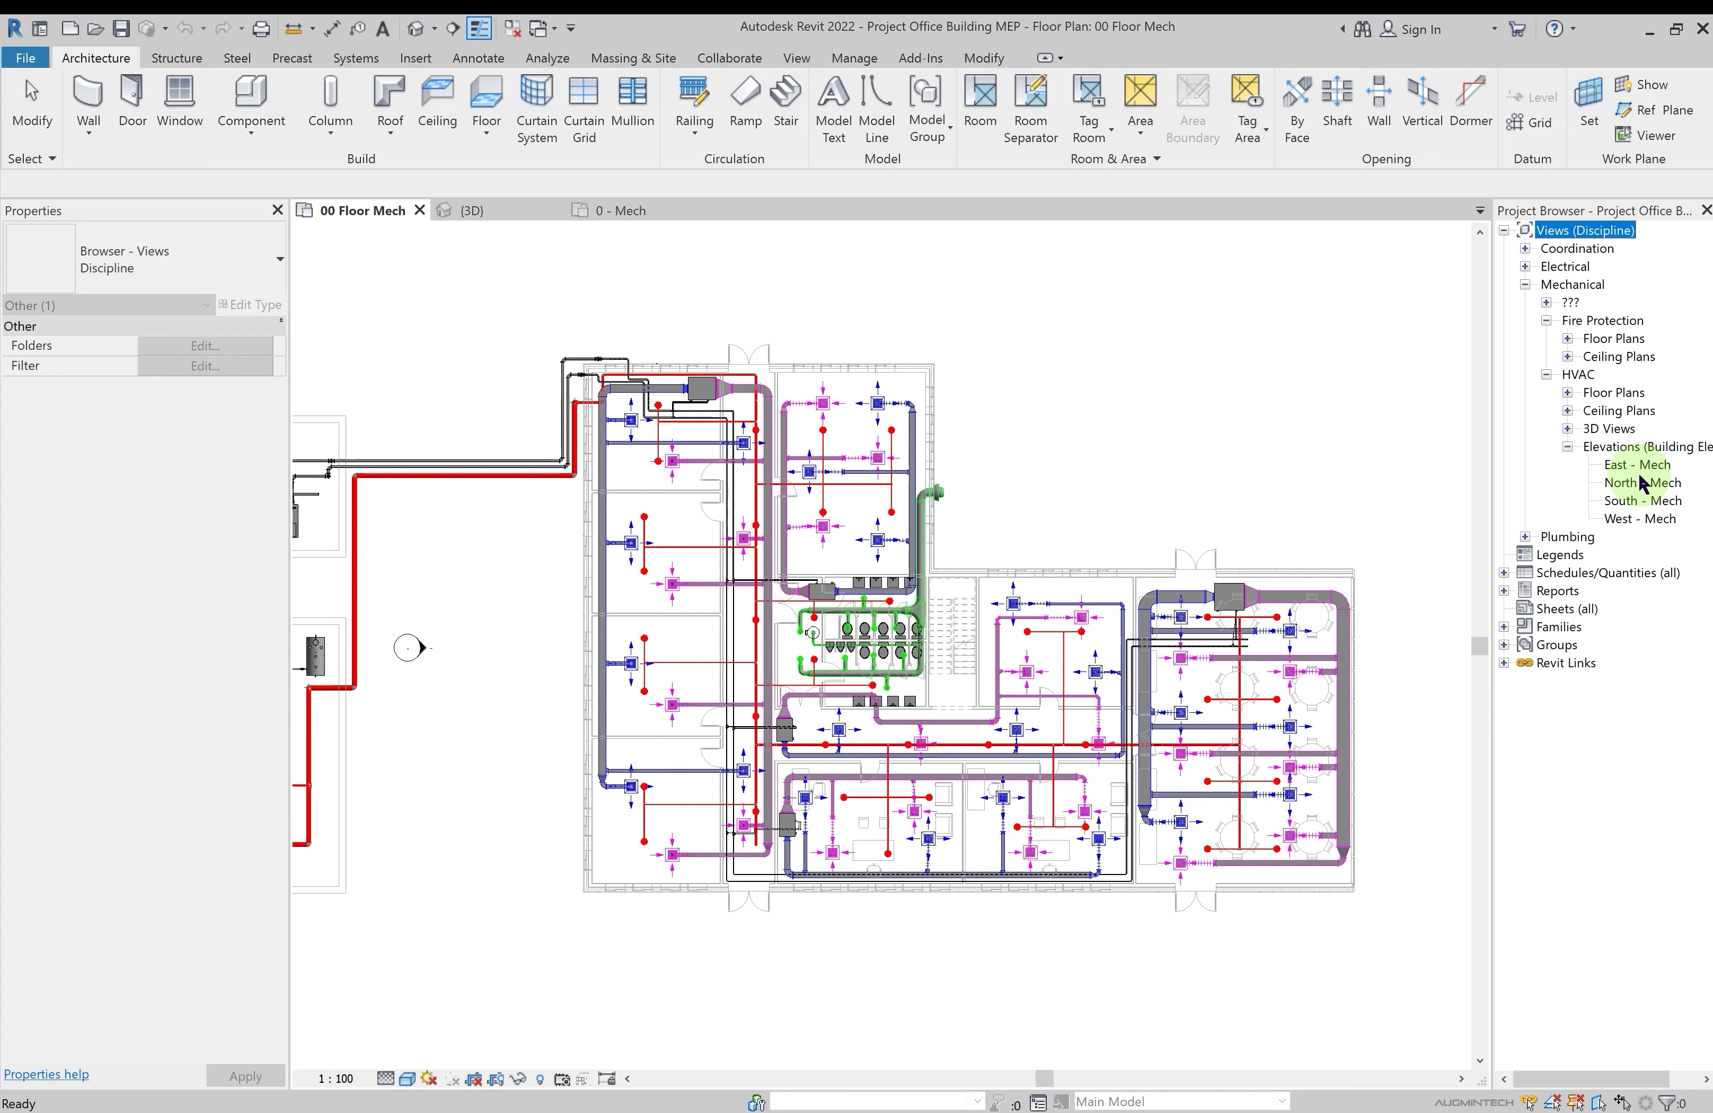
click(1568, 446)
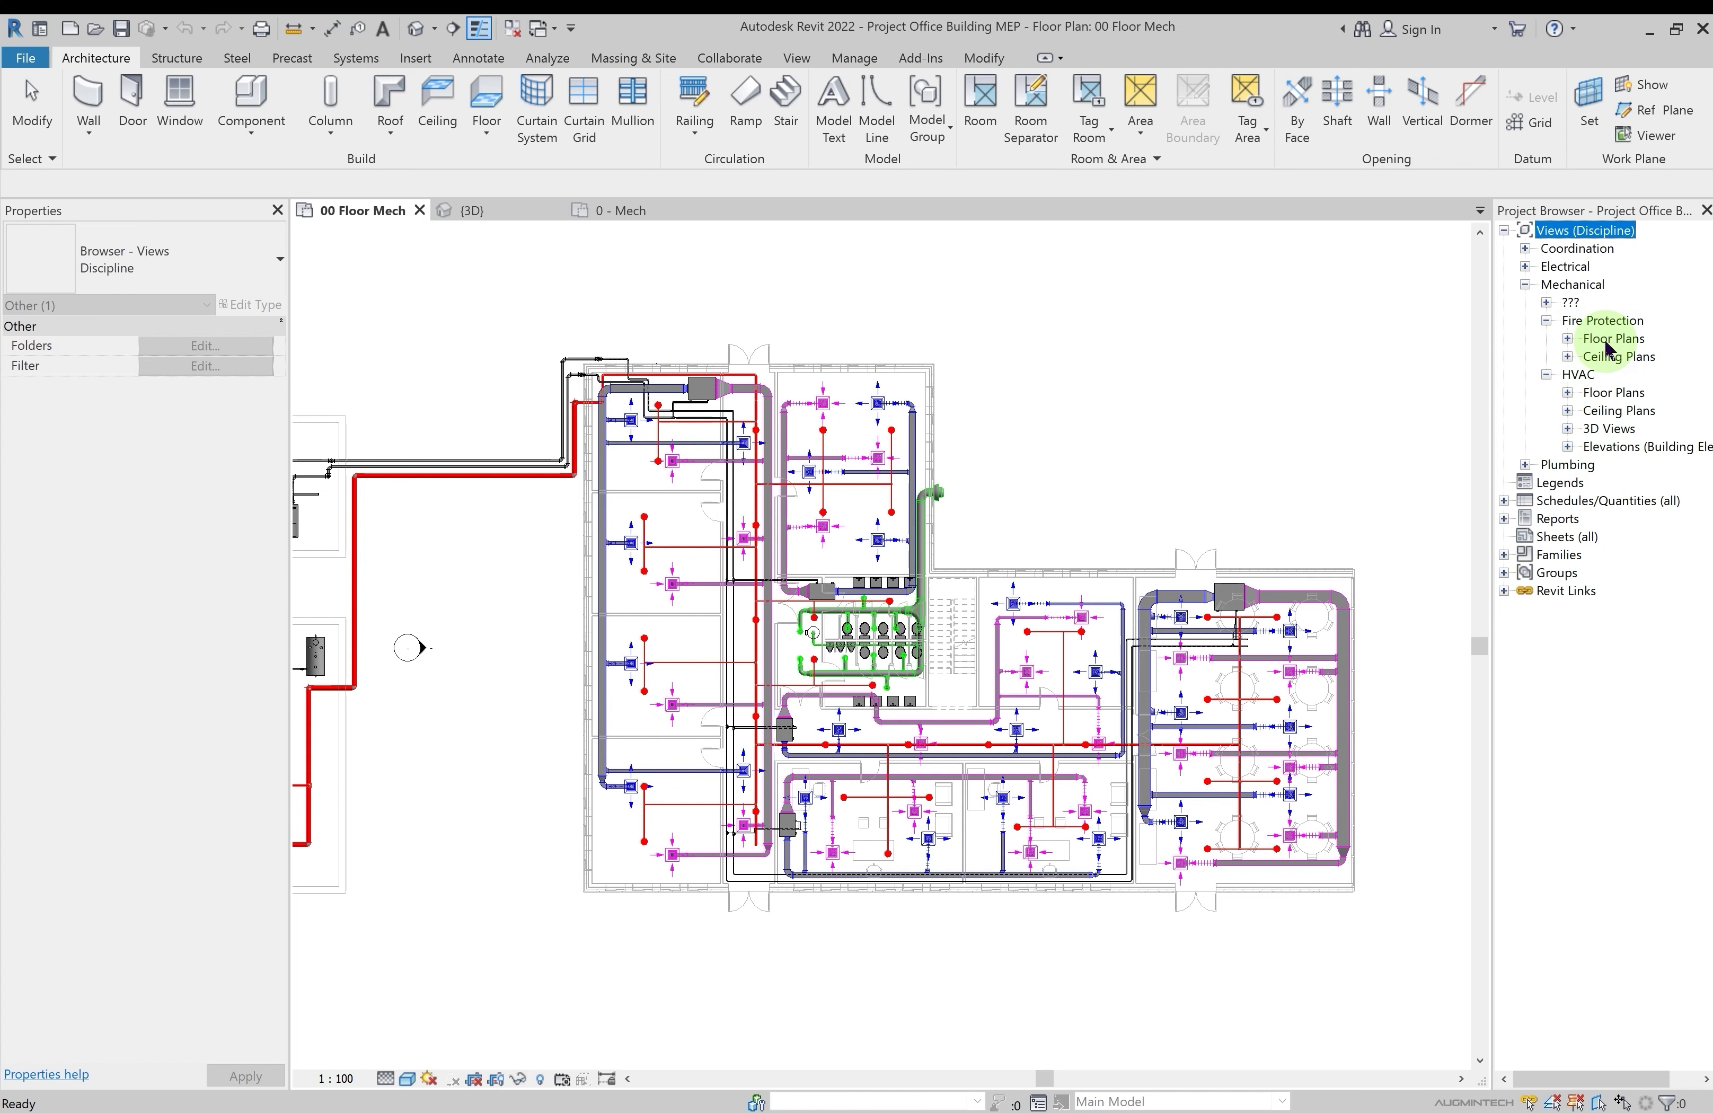
Collapse the Fire Protection and HVAC sub-disciplines and the whole Mechanical discipline in the Project Browser
click(1546, 320)
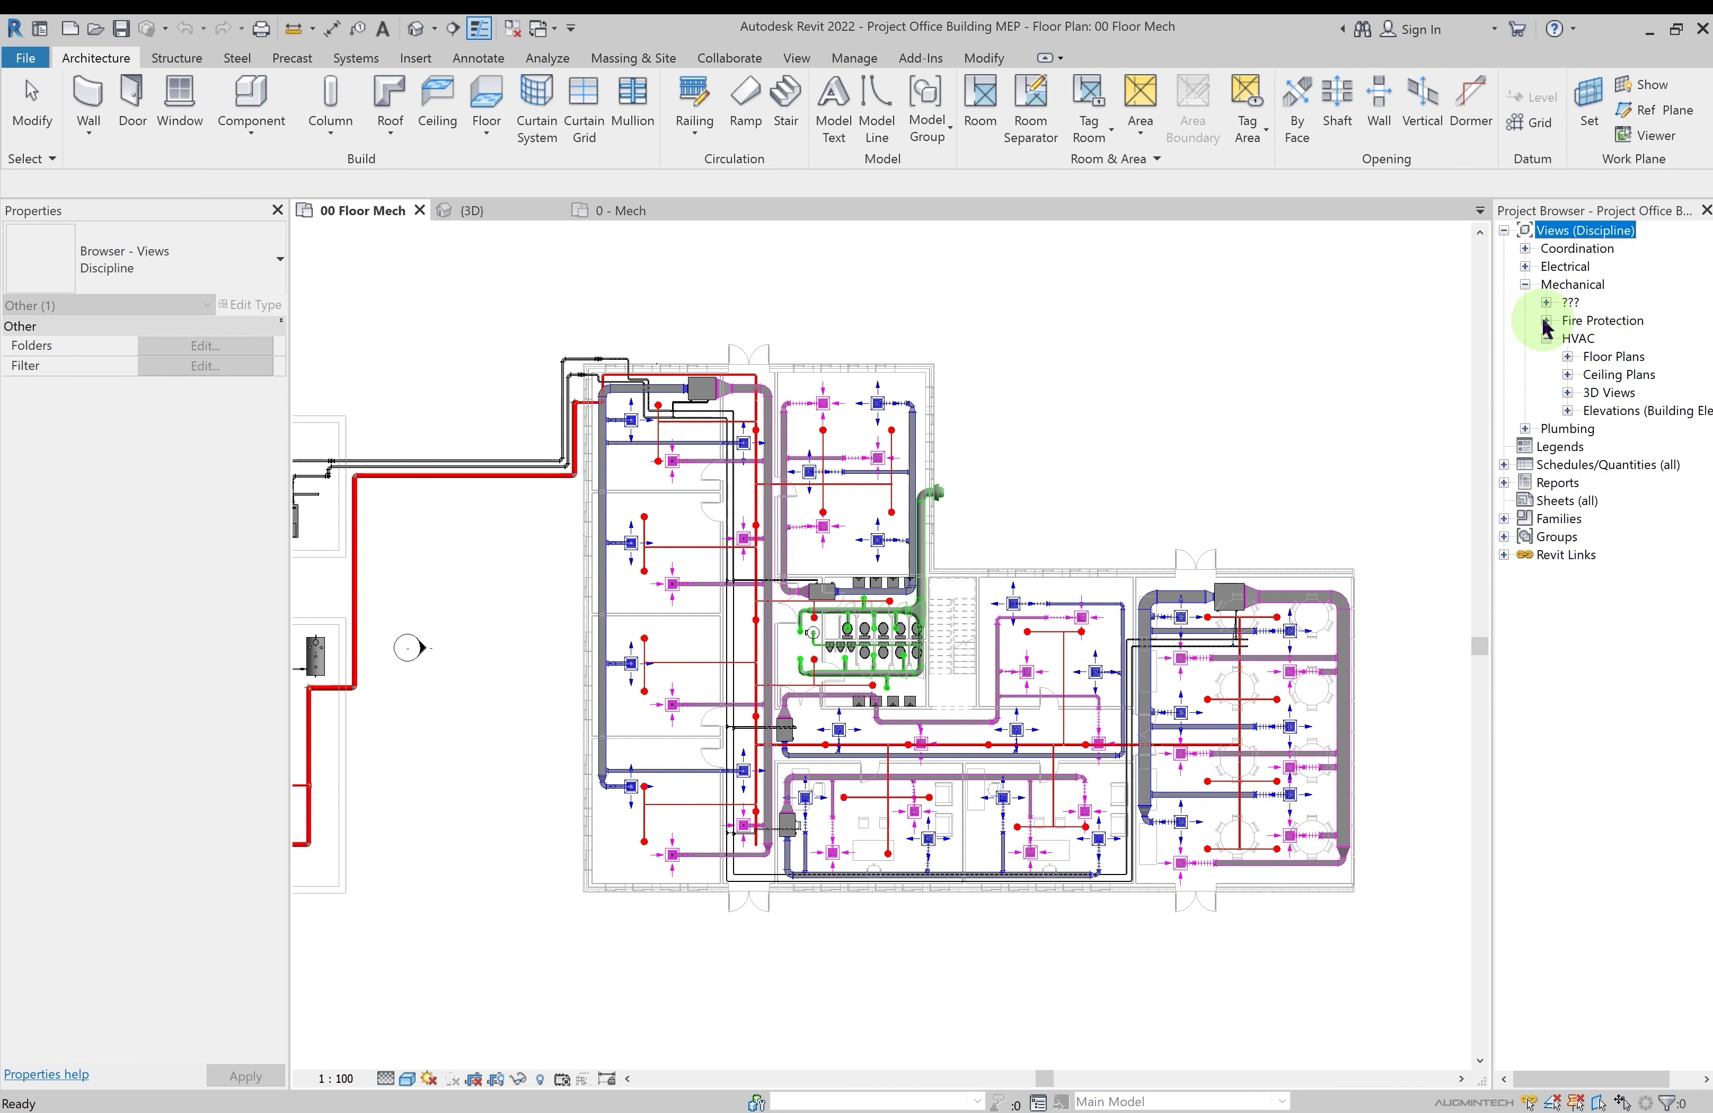
click(1546, 338)
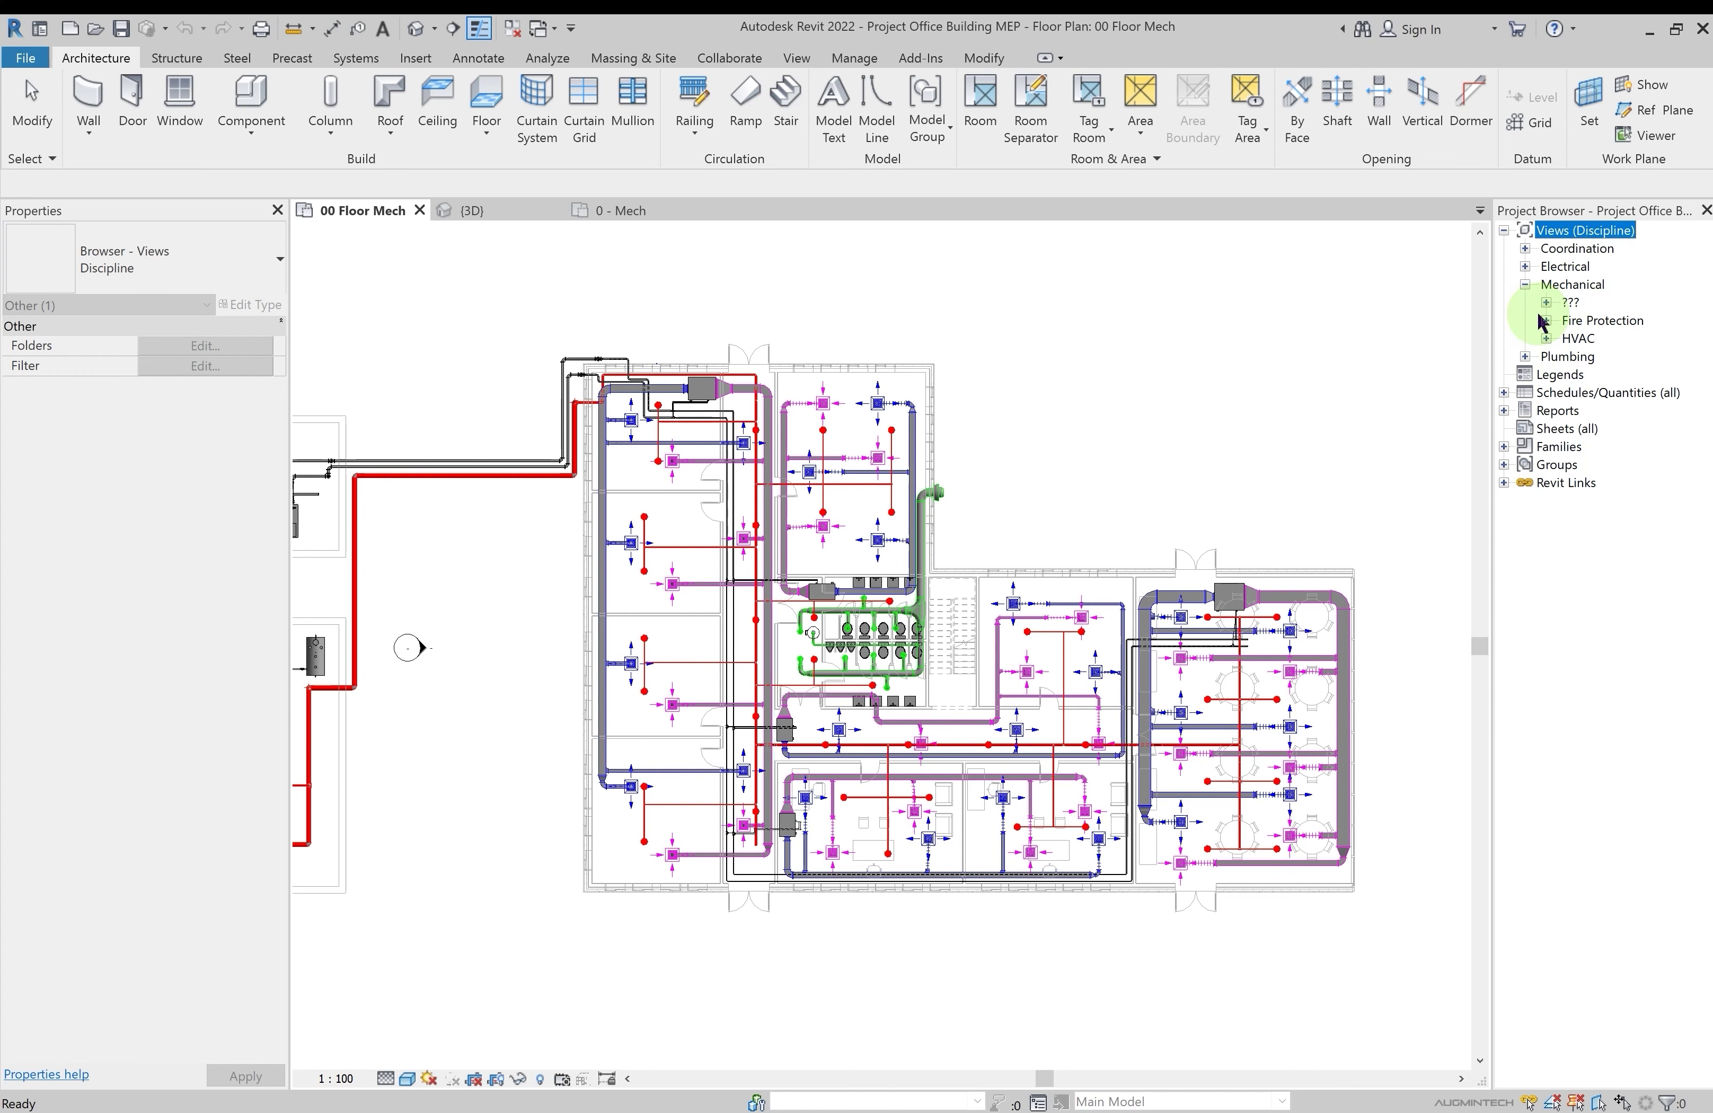
click(1525, 284)
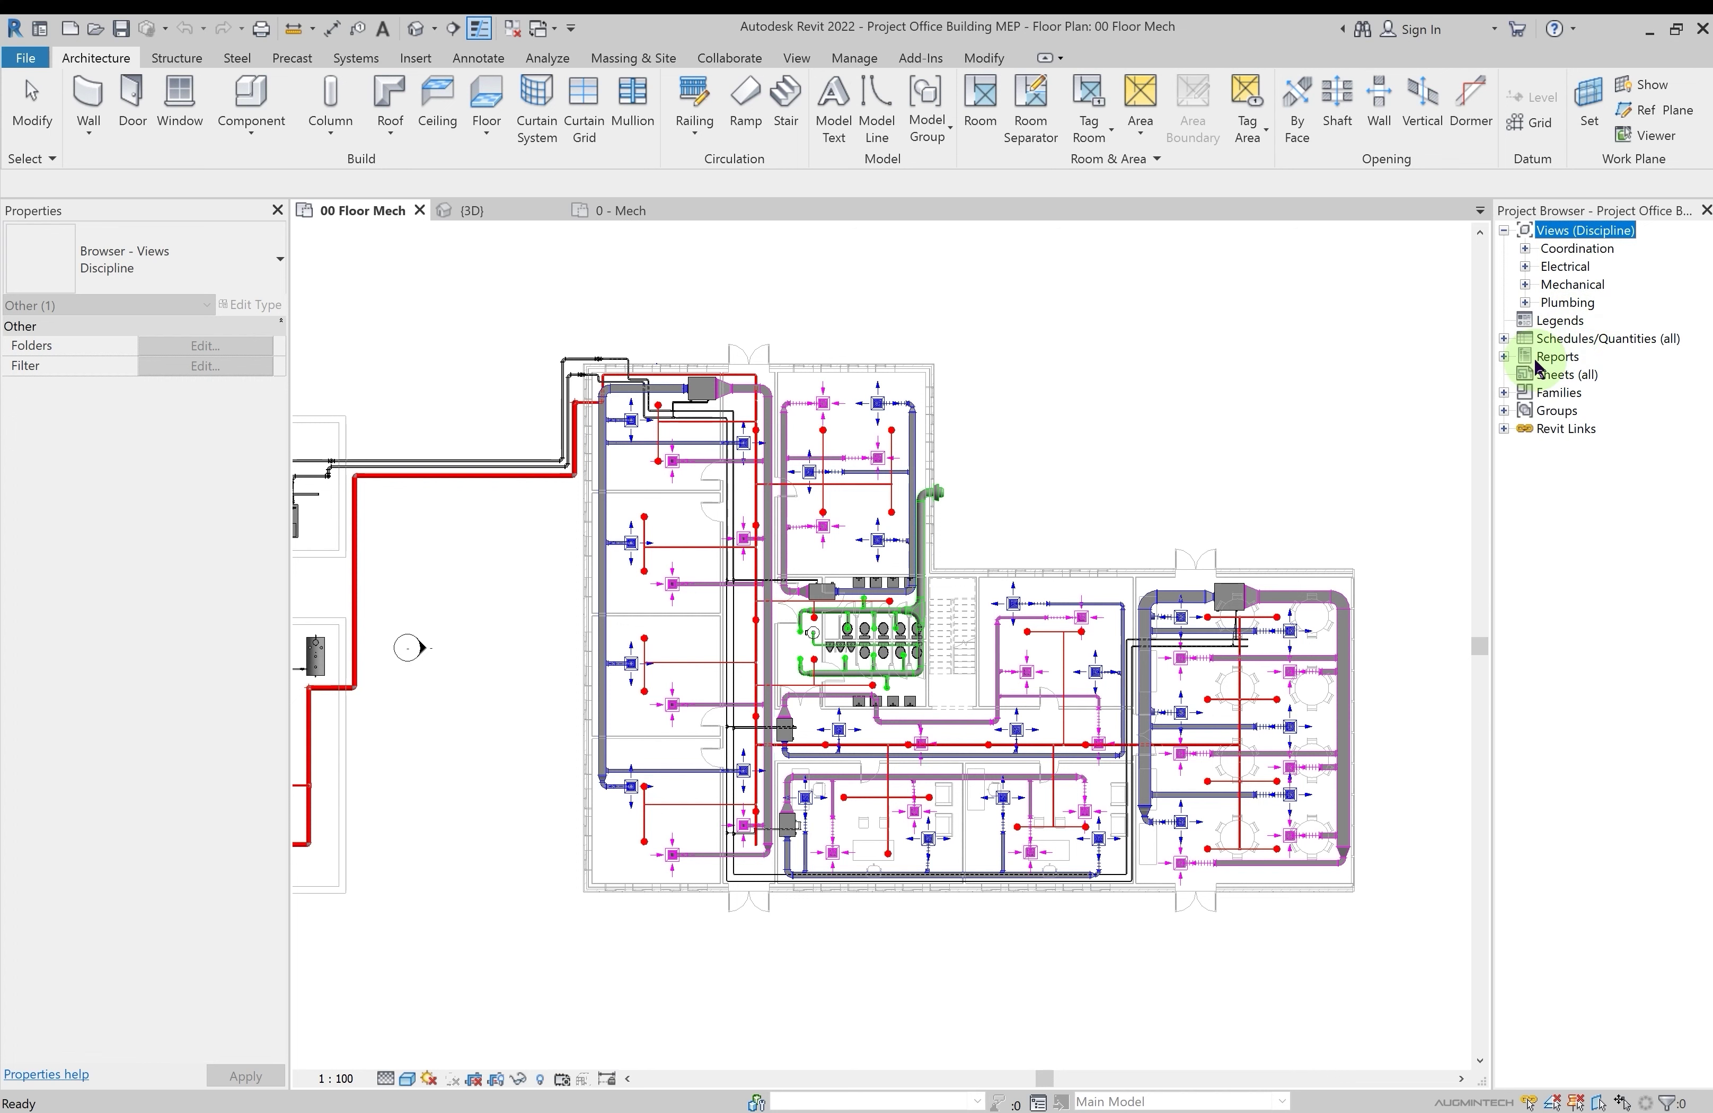
Expand Reports to review the Analysis Reports category with Analysis Report 01, and collapse both levels again
click(1504, 357)
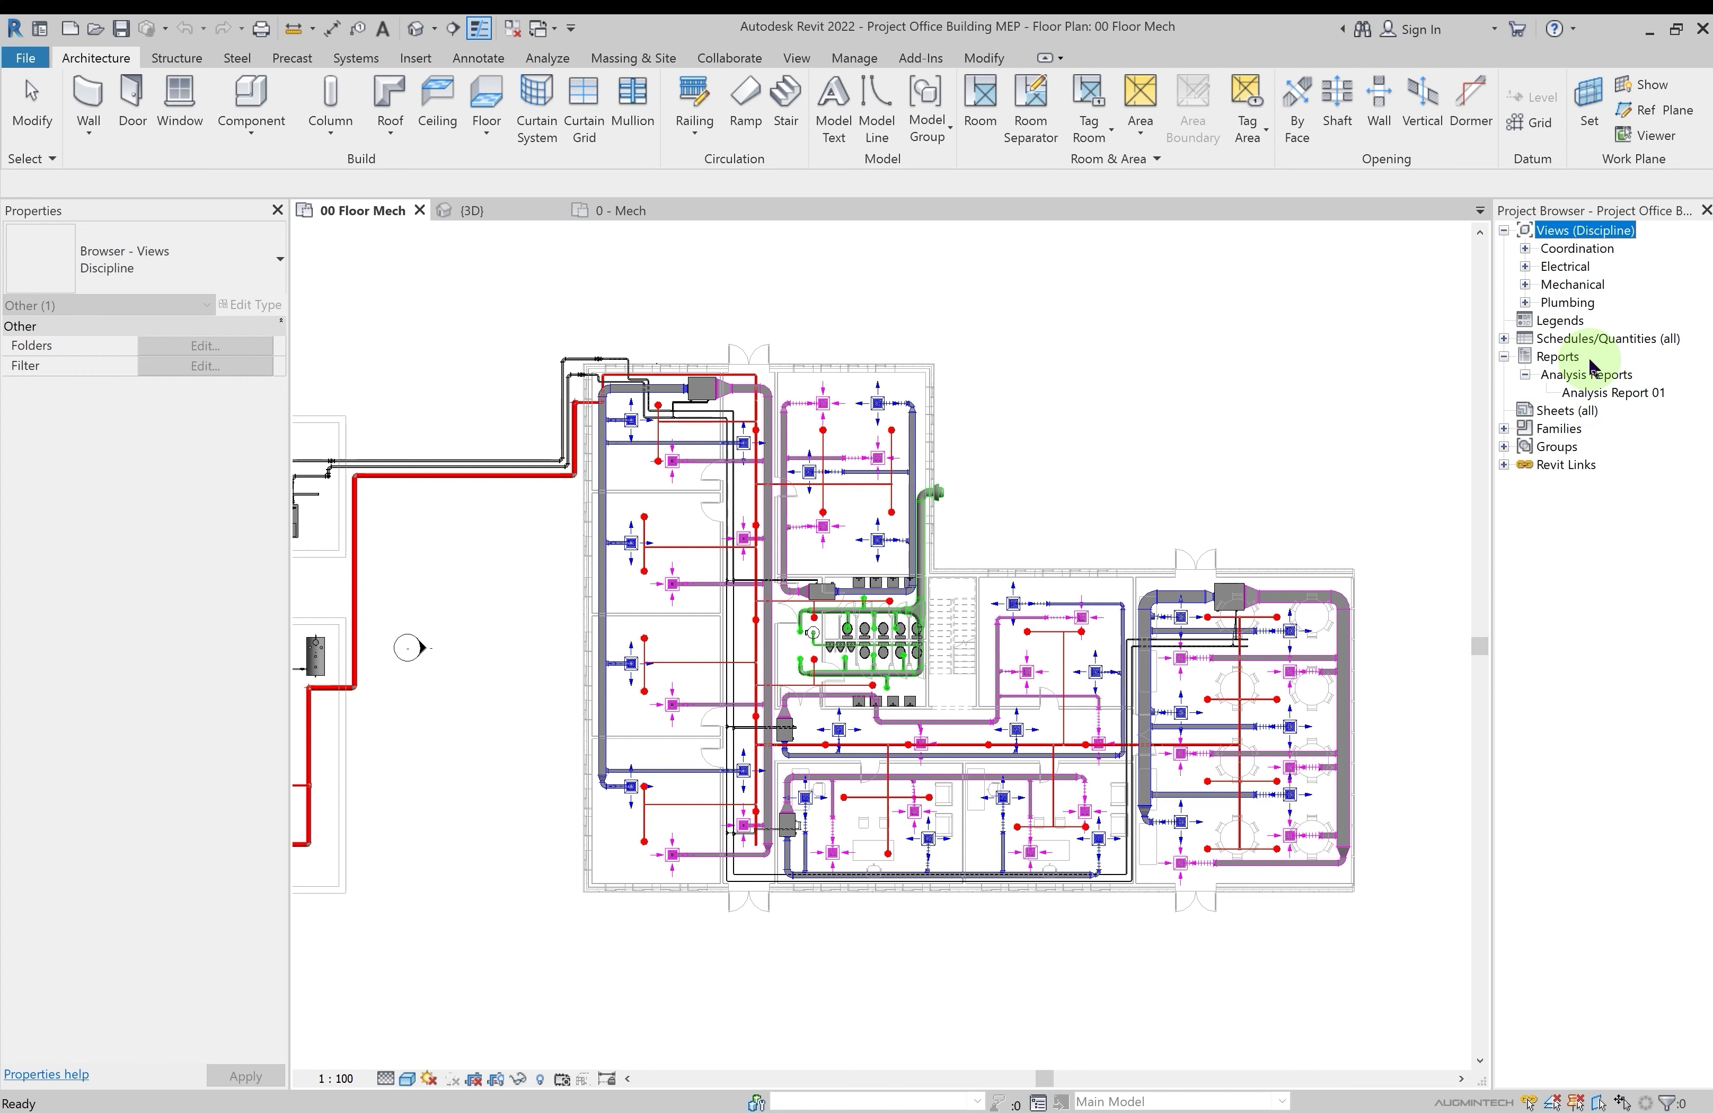
click(1525, 374)
click(1505, 356)
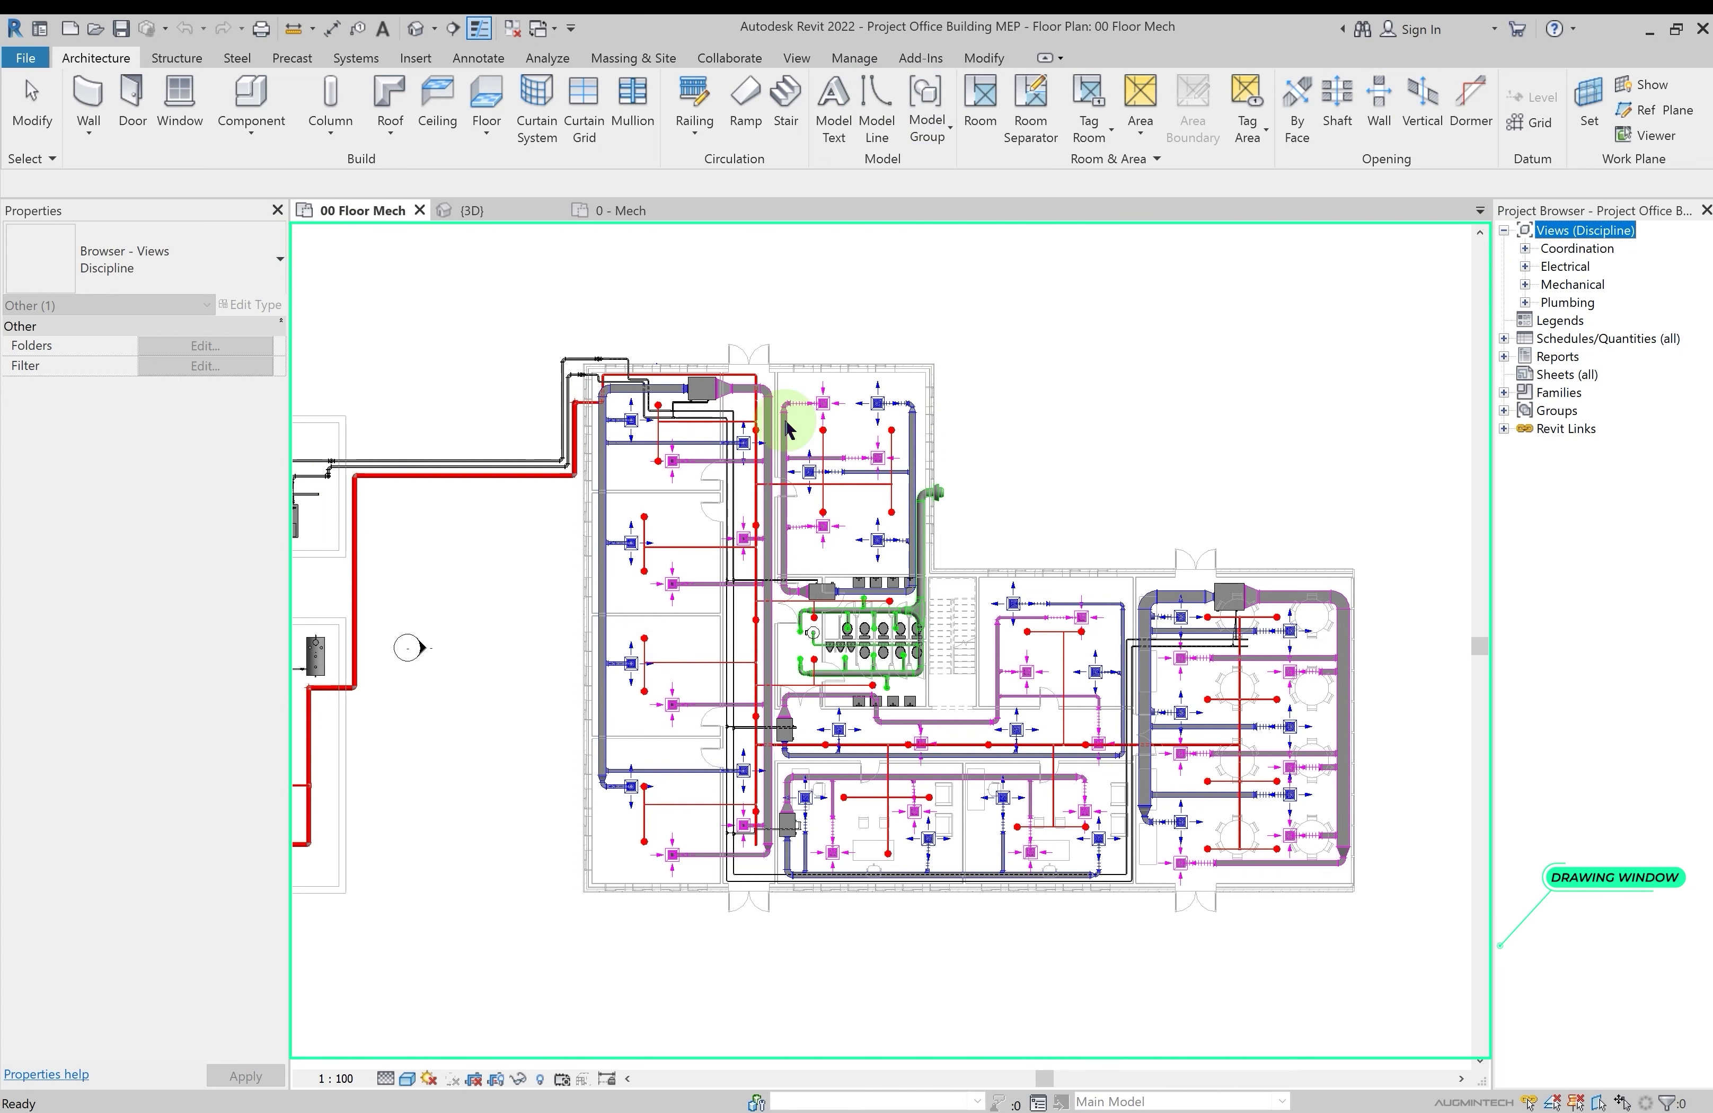
Compare the context menu of an empty drawing area with that of a selected rectangular supply duct, including Create Similar
right_click(1063, 297)
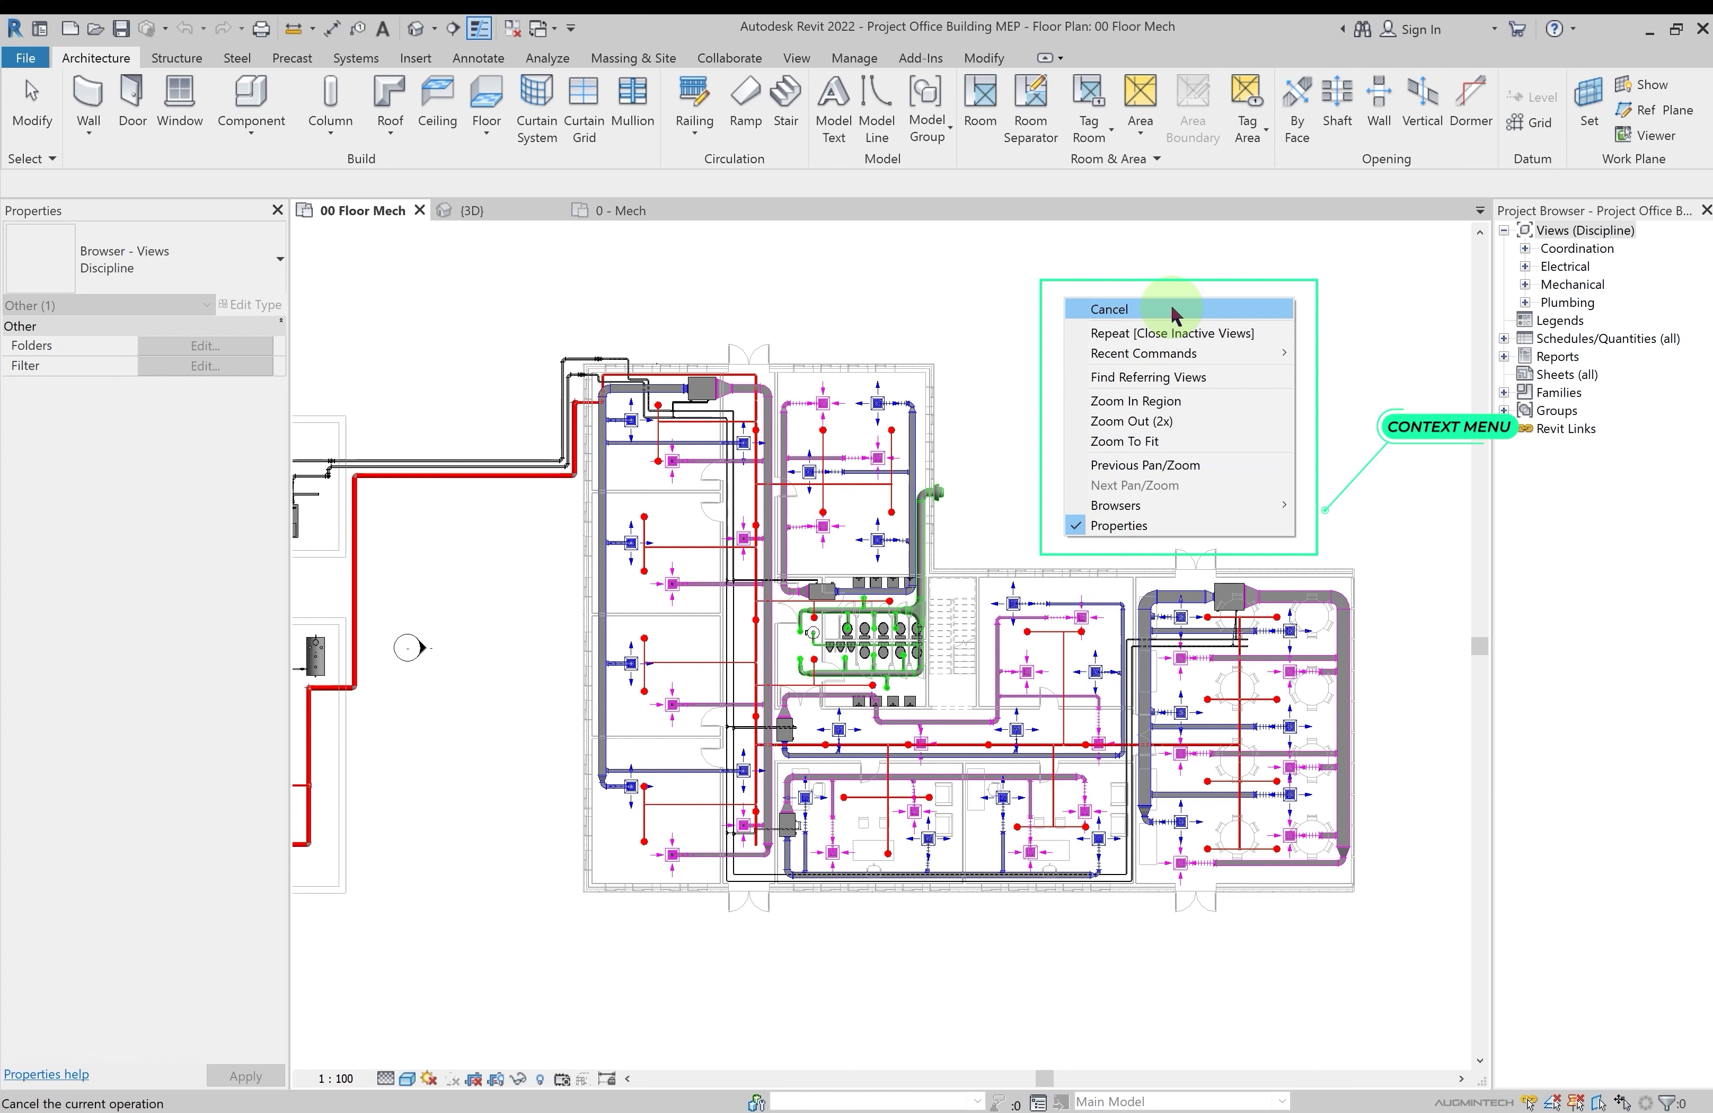
click(1041, 282)
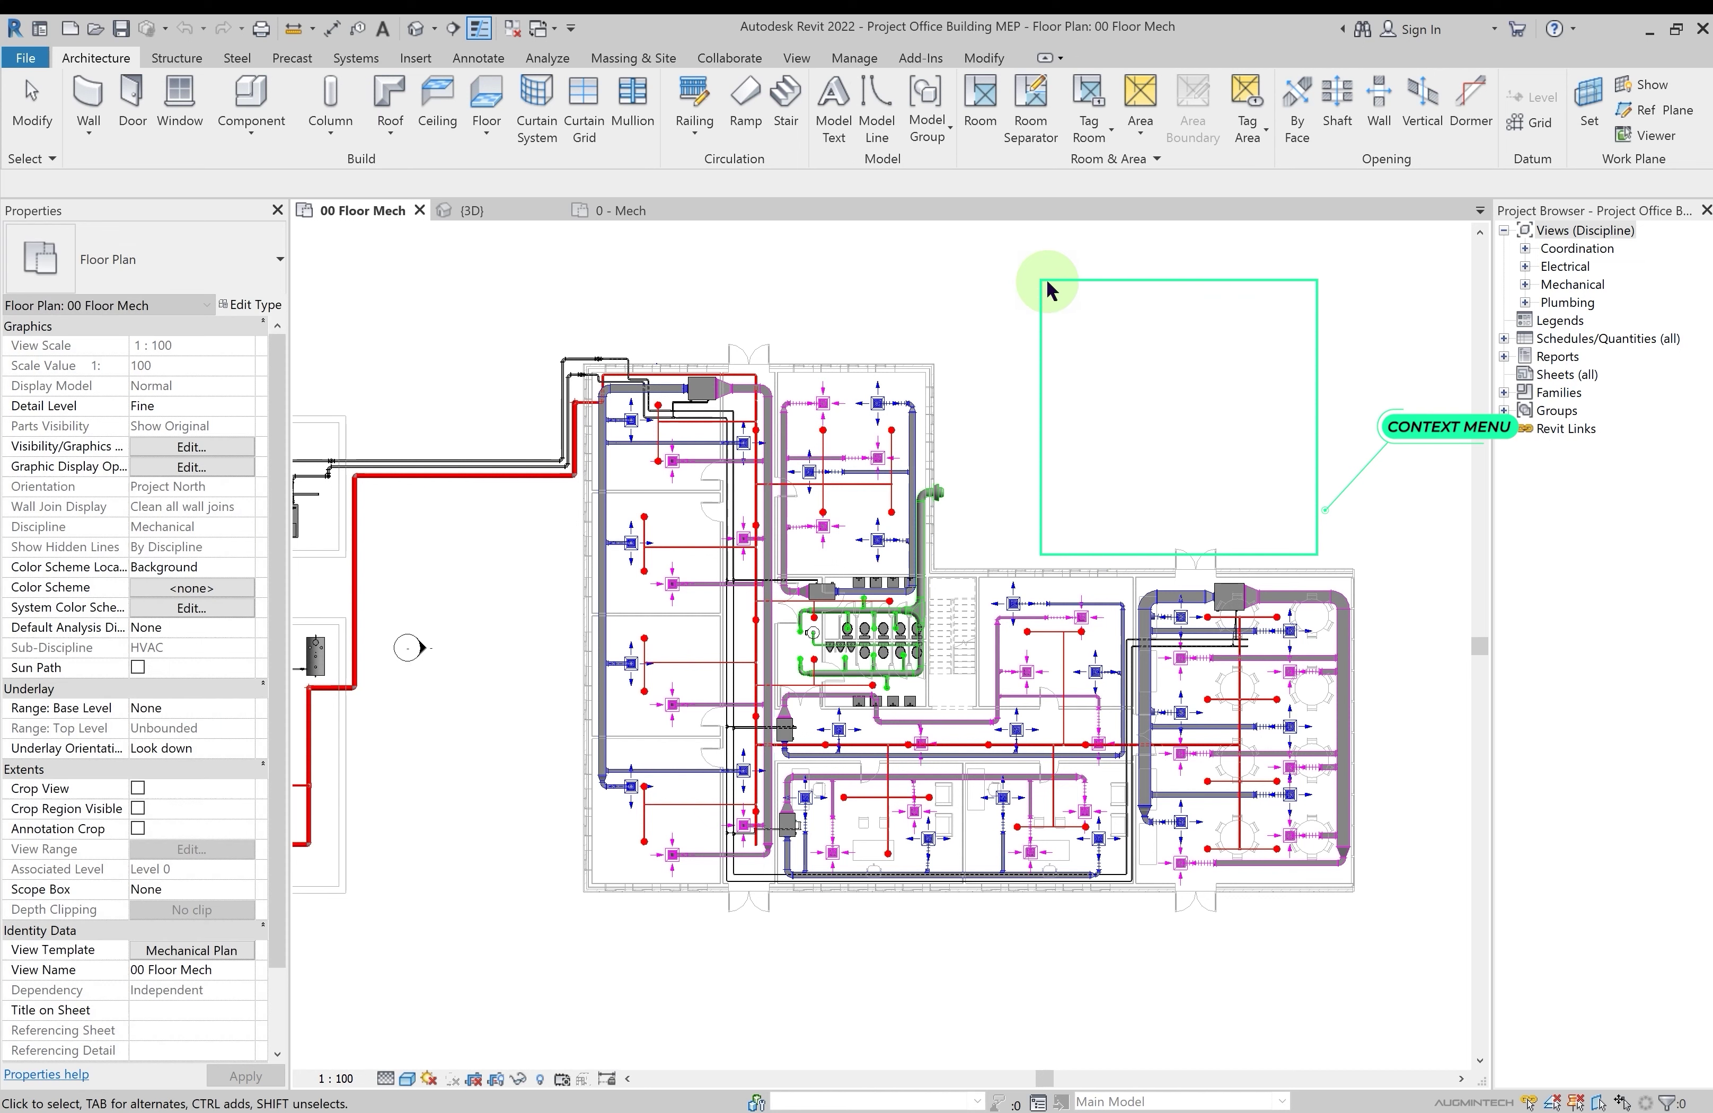
click(915, 445)
right_click(916, 443)
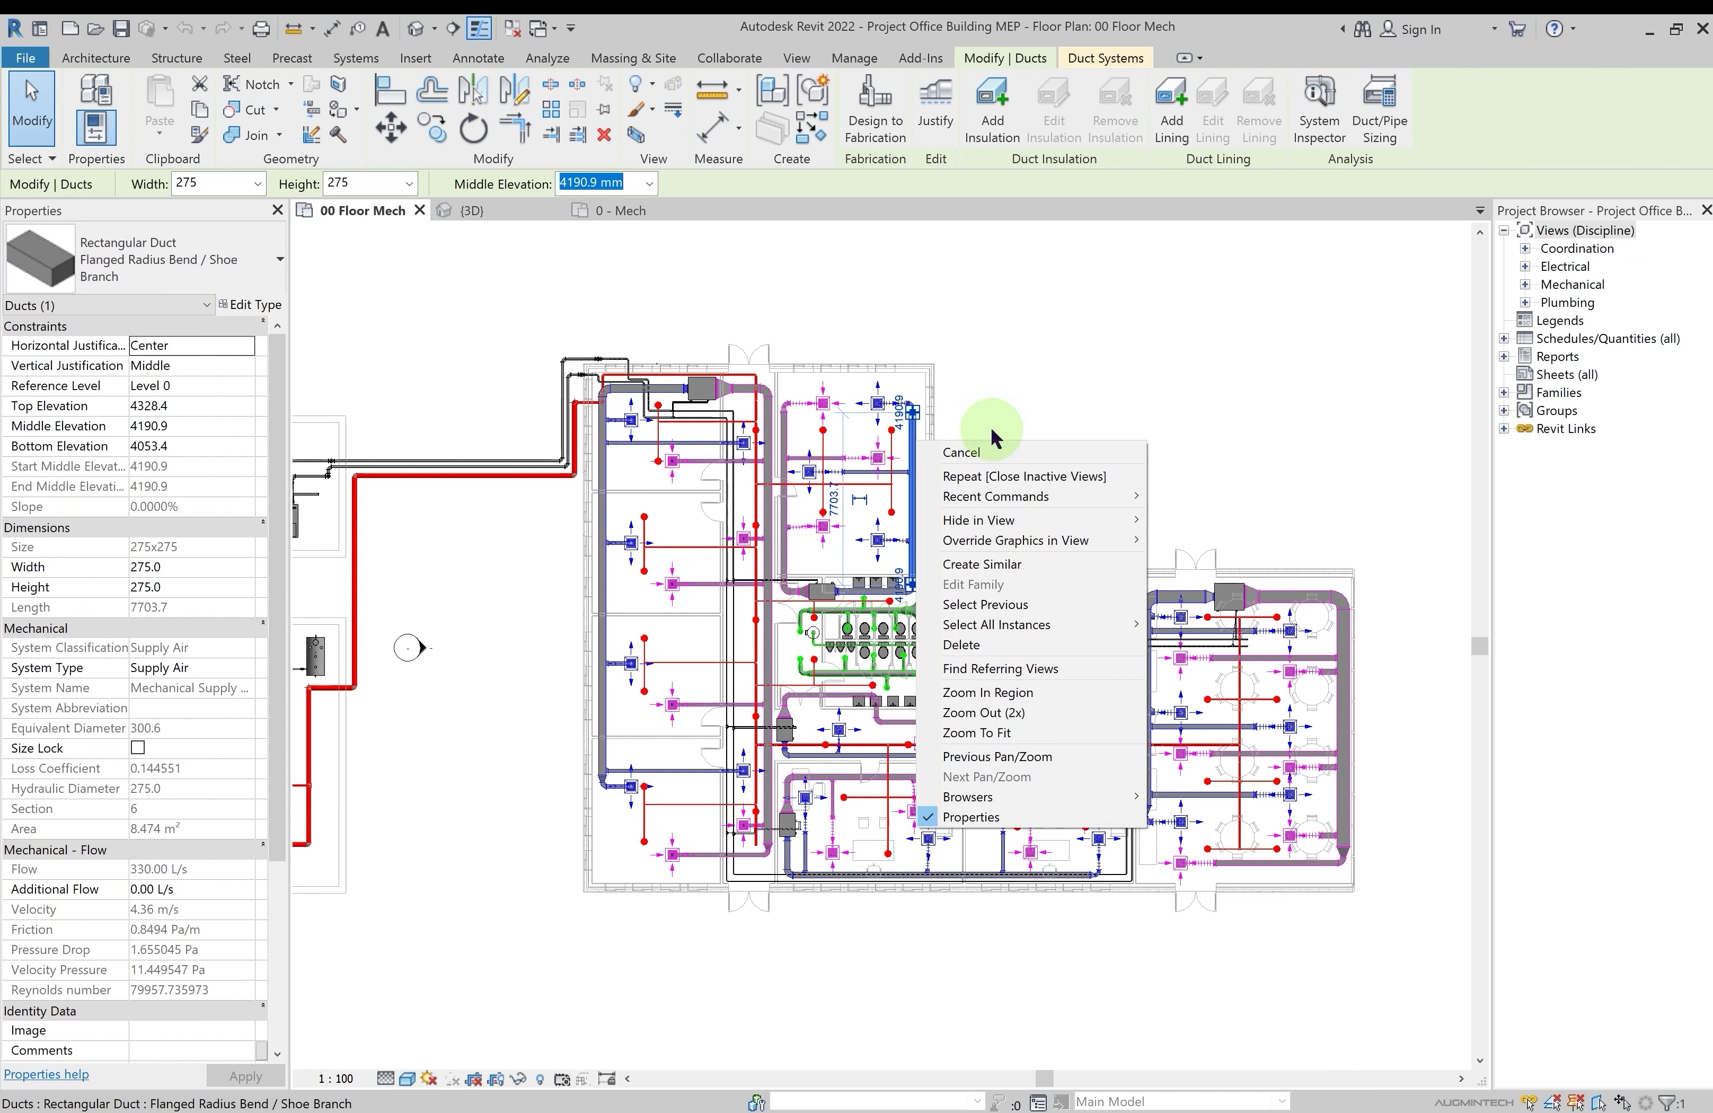
mouse_move(1015, 526)
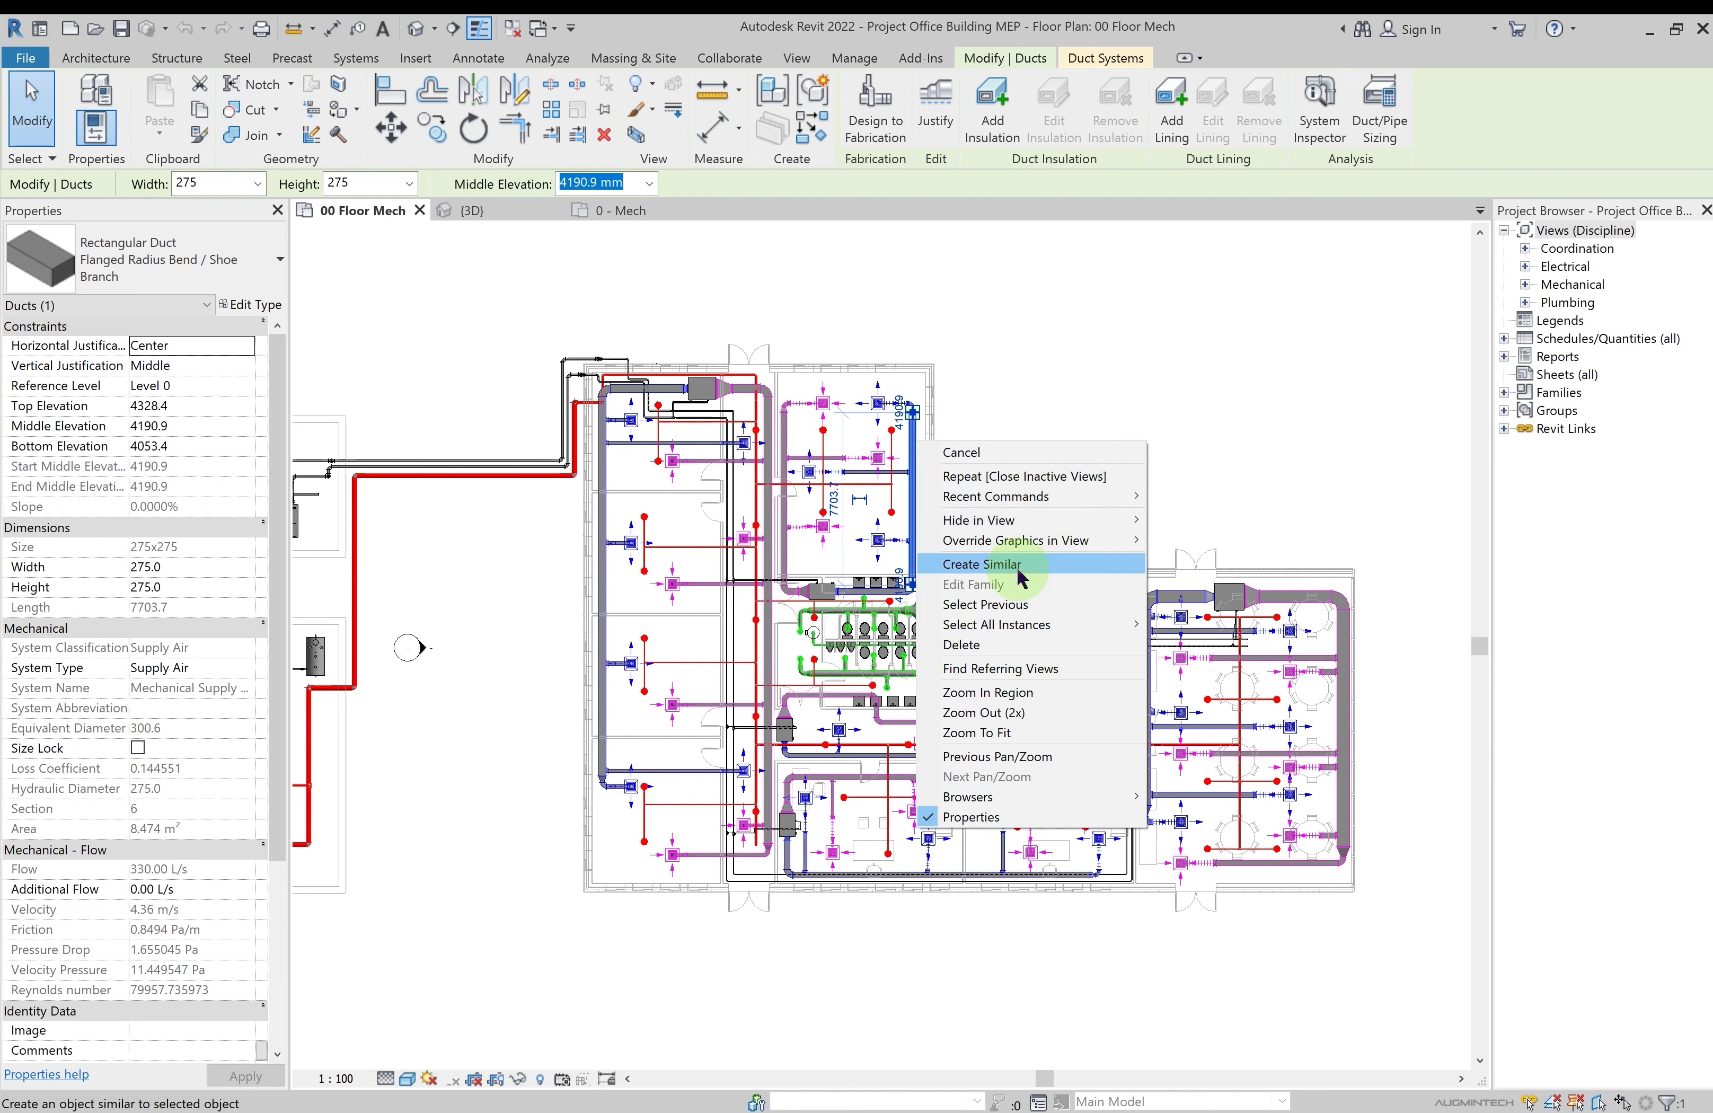
click(1033, 347)
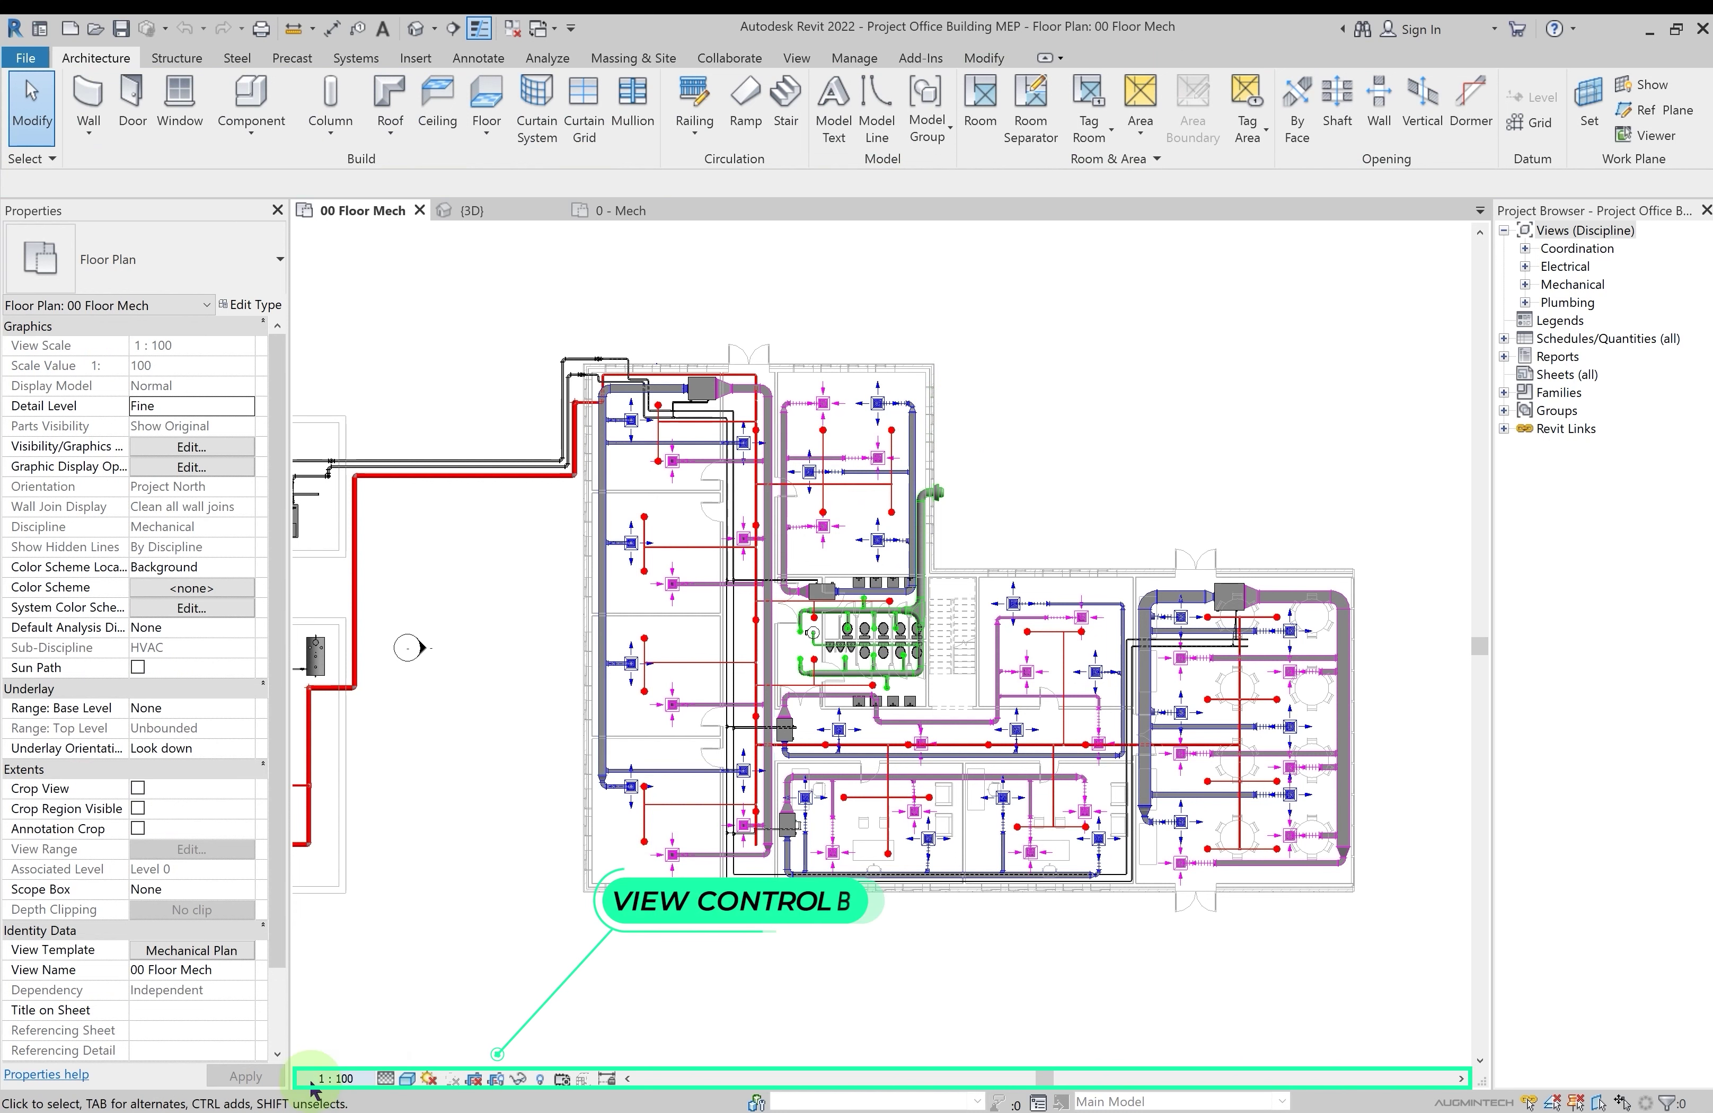
Review the view scales offered for the 00 Floor Mech plan, from Custom to 1:5000, without choosing one
click(352, 1084)
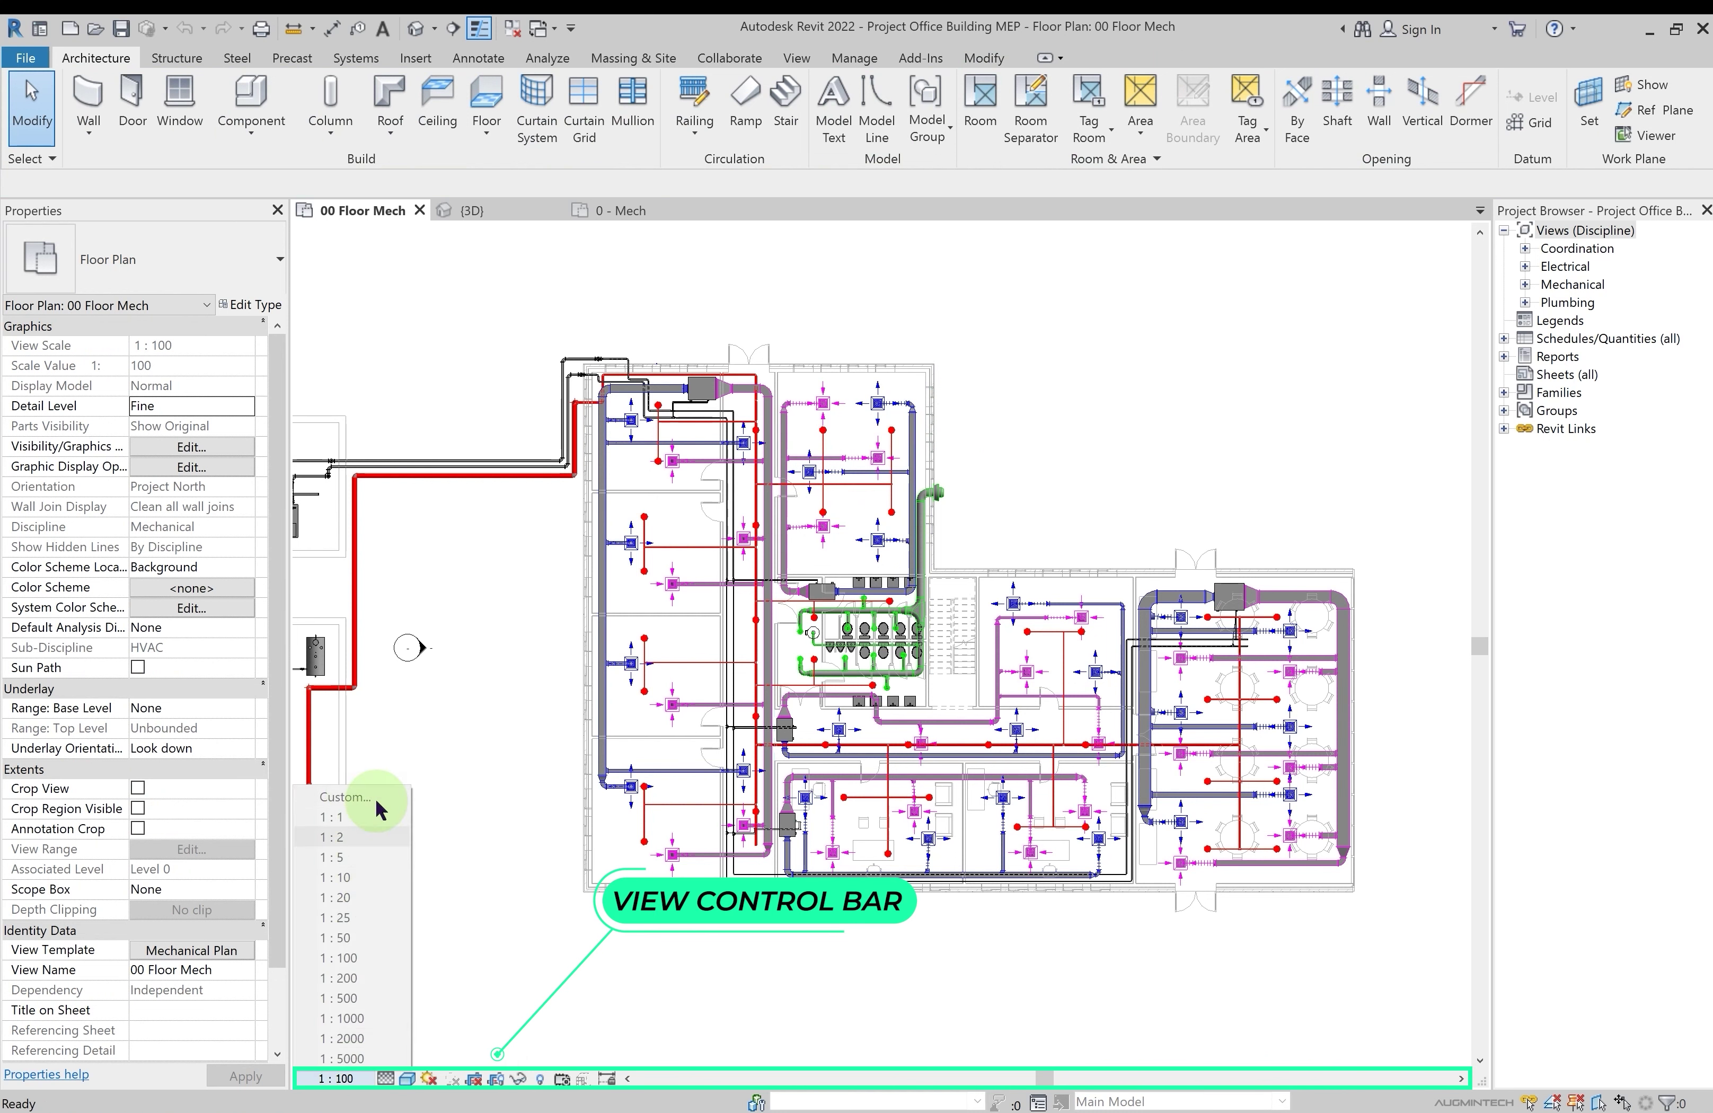
click(582, 966)
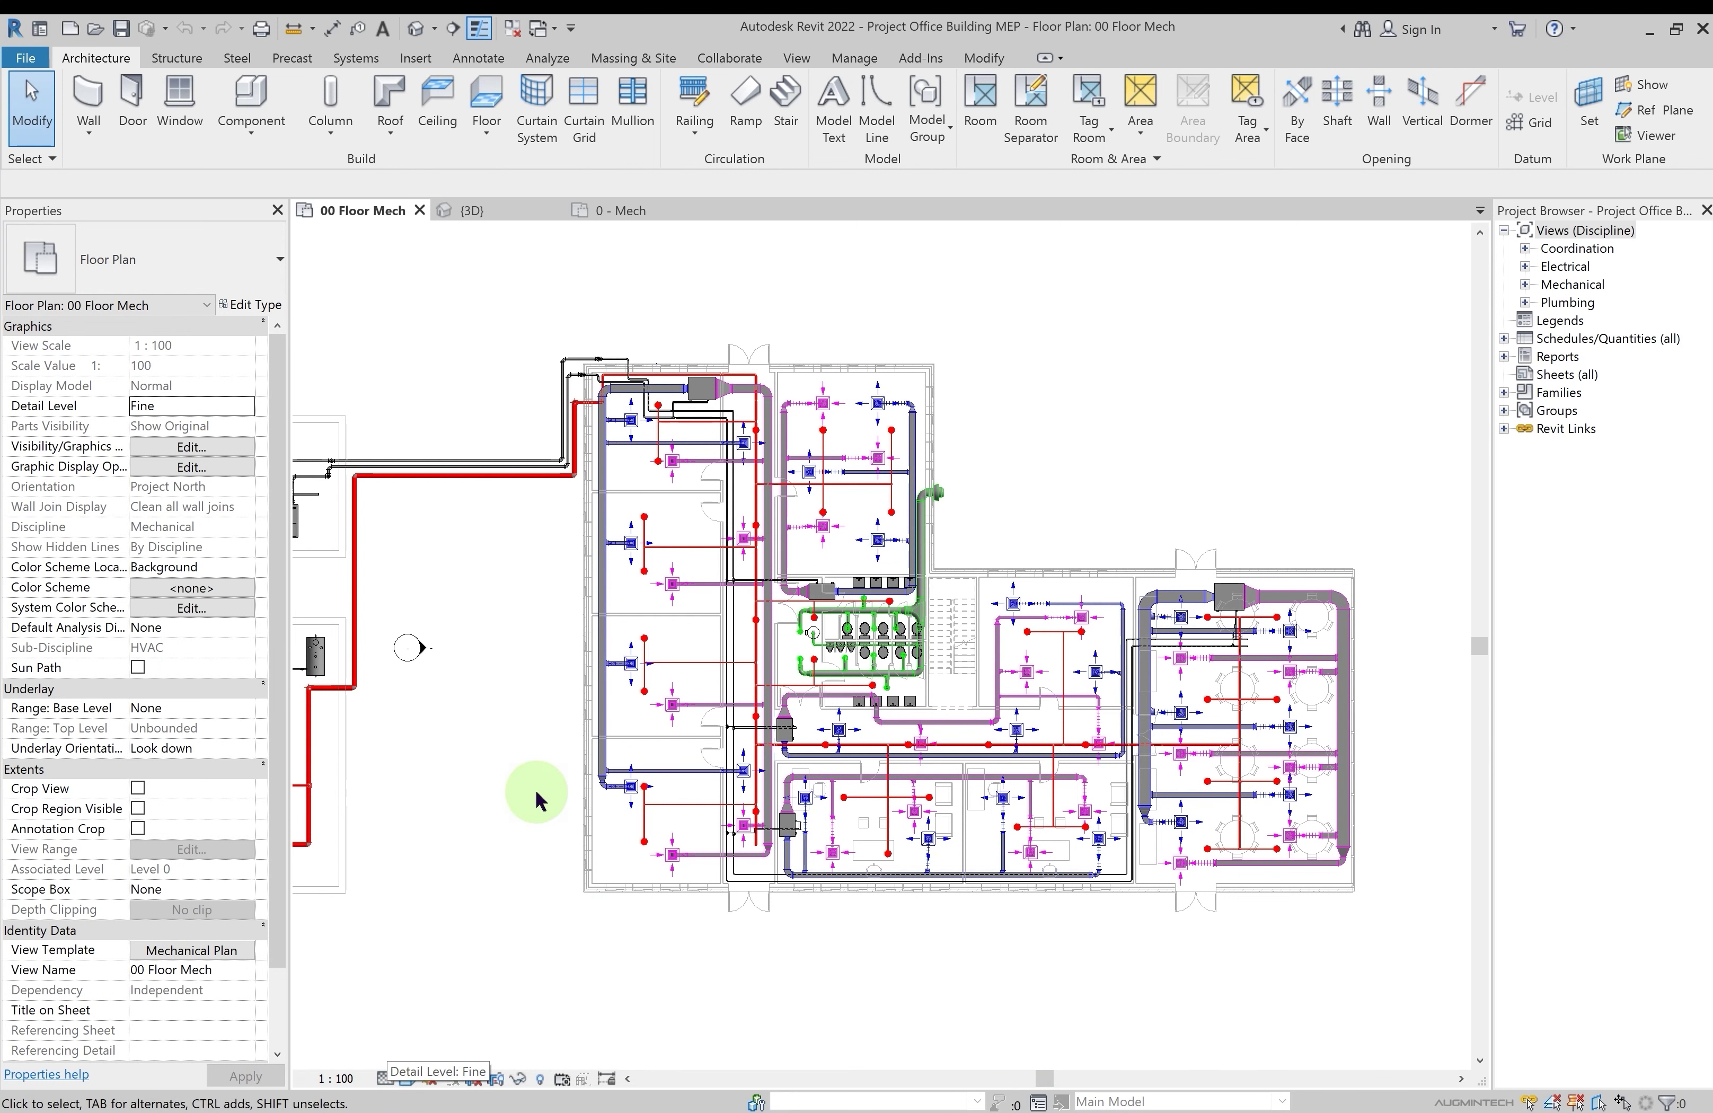
Switch the plan's detail level to Medium to compare how the pipes are drawn, and restore it to Fine
scroll(994, 451, up, 2)
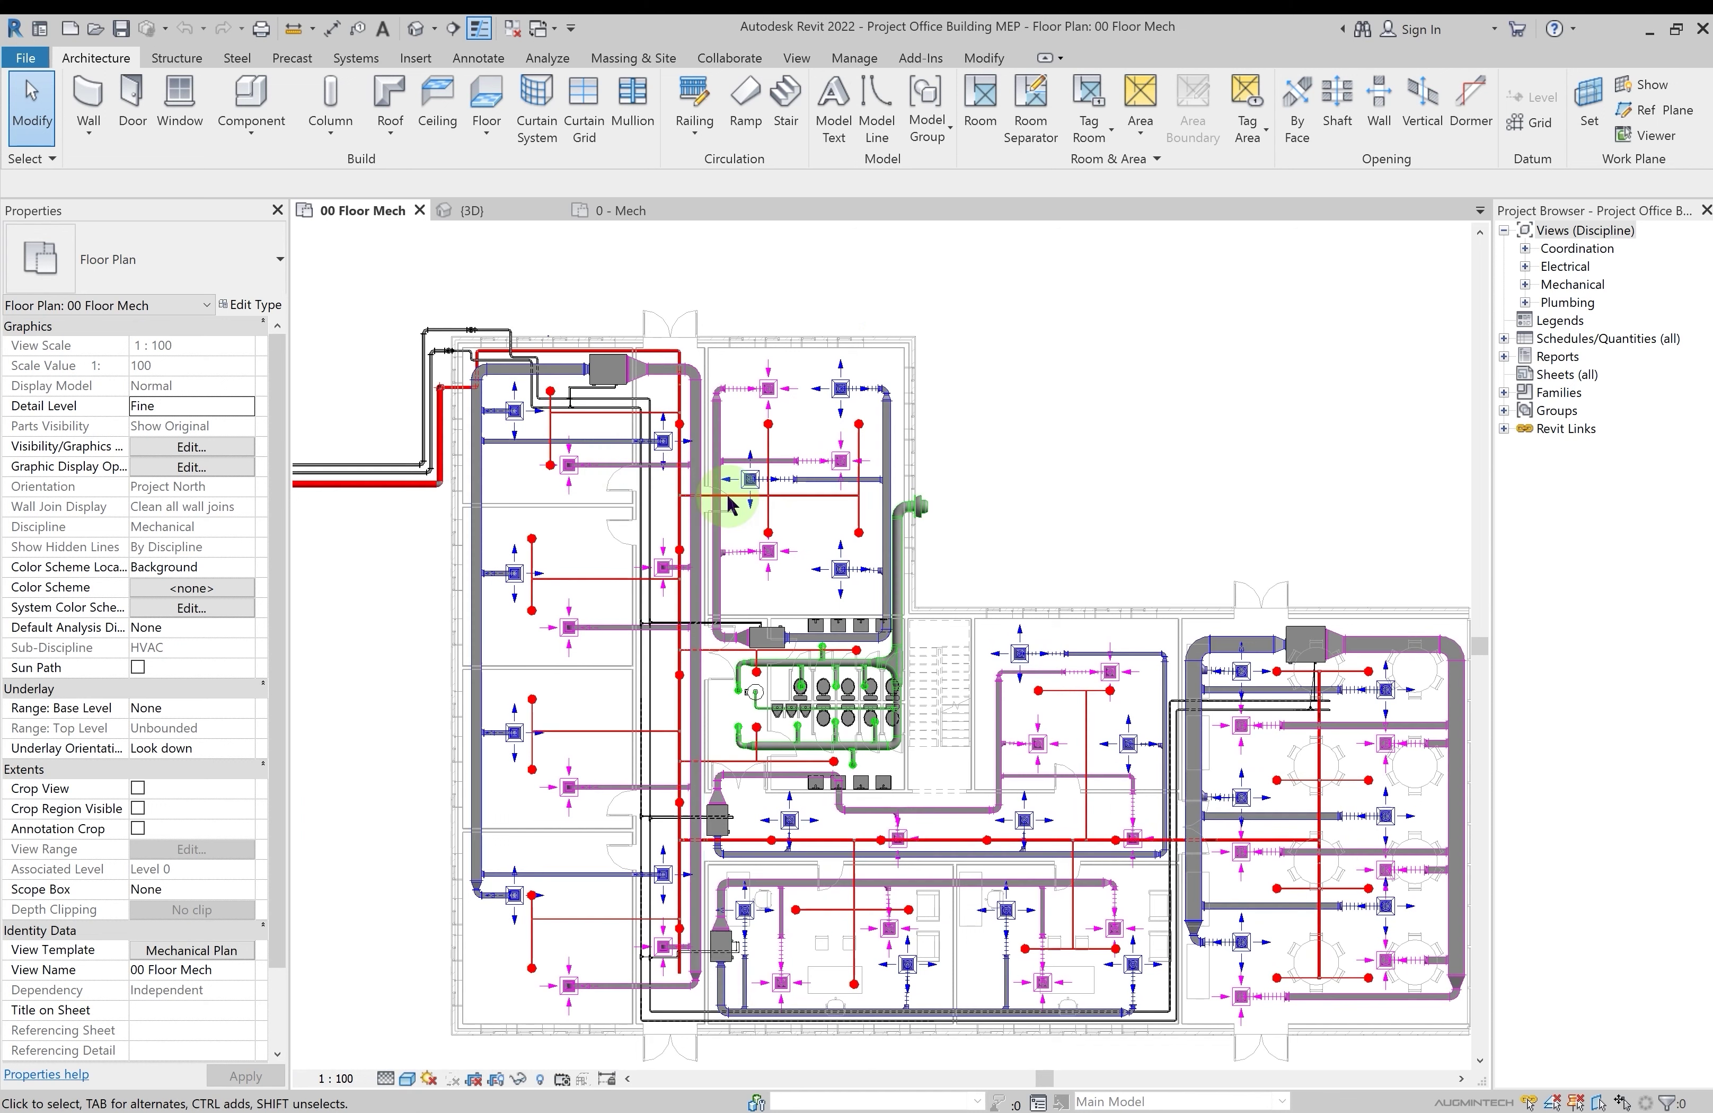
click(386, 1079)
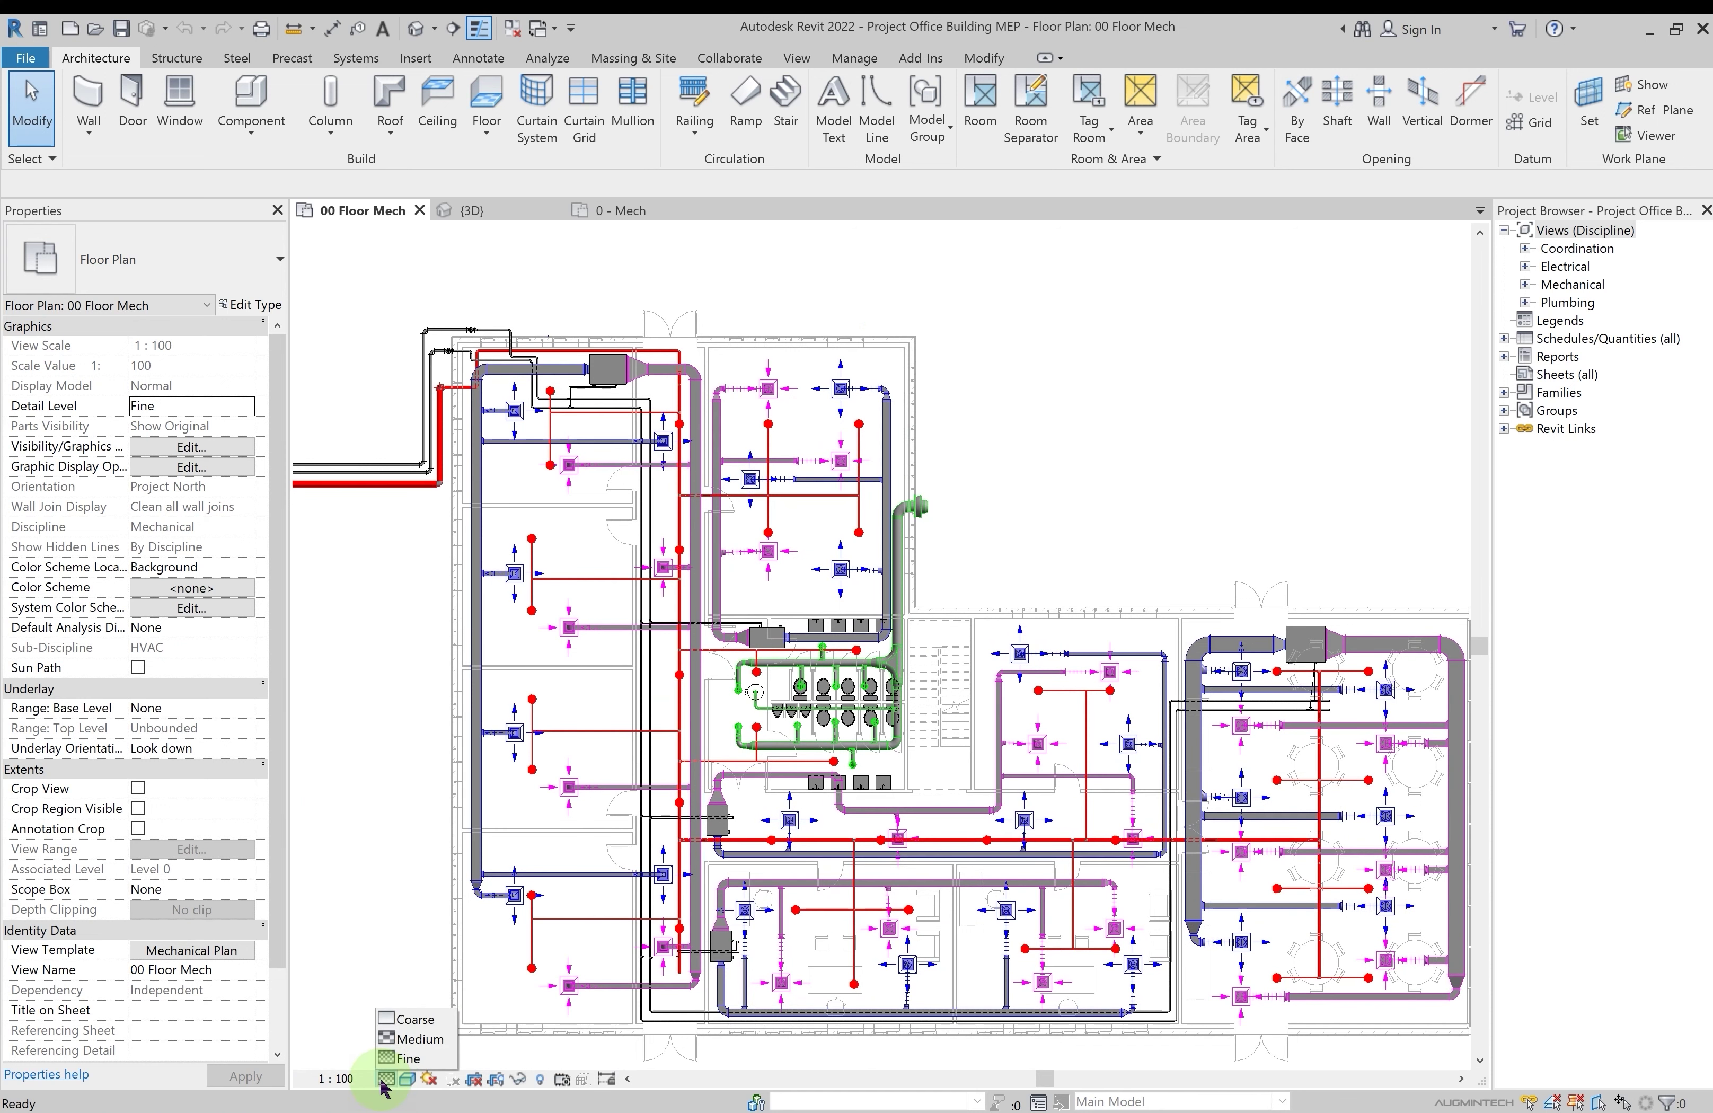
click(408, 1058)
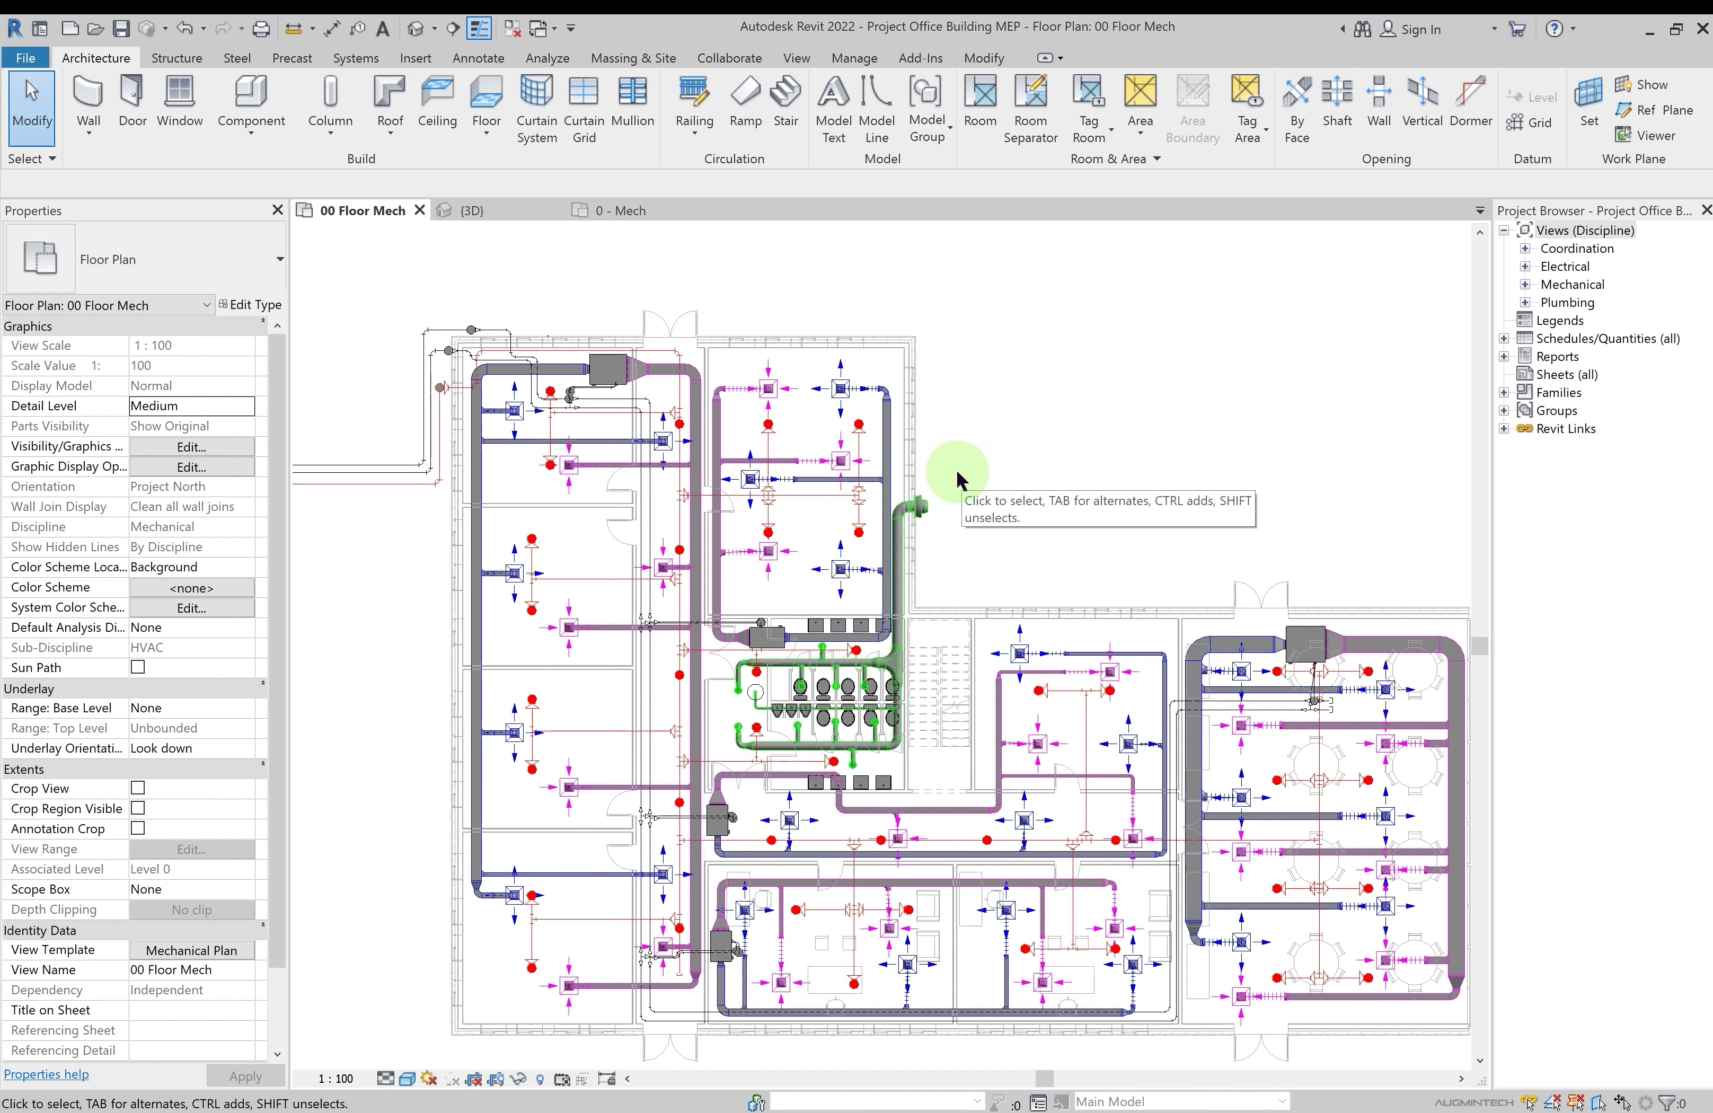
click(385, 1079)
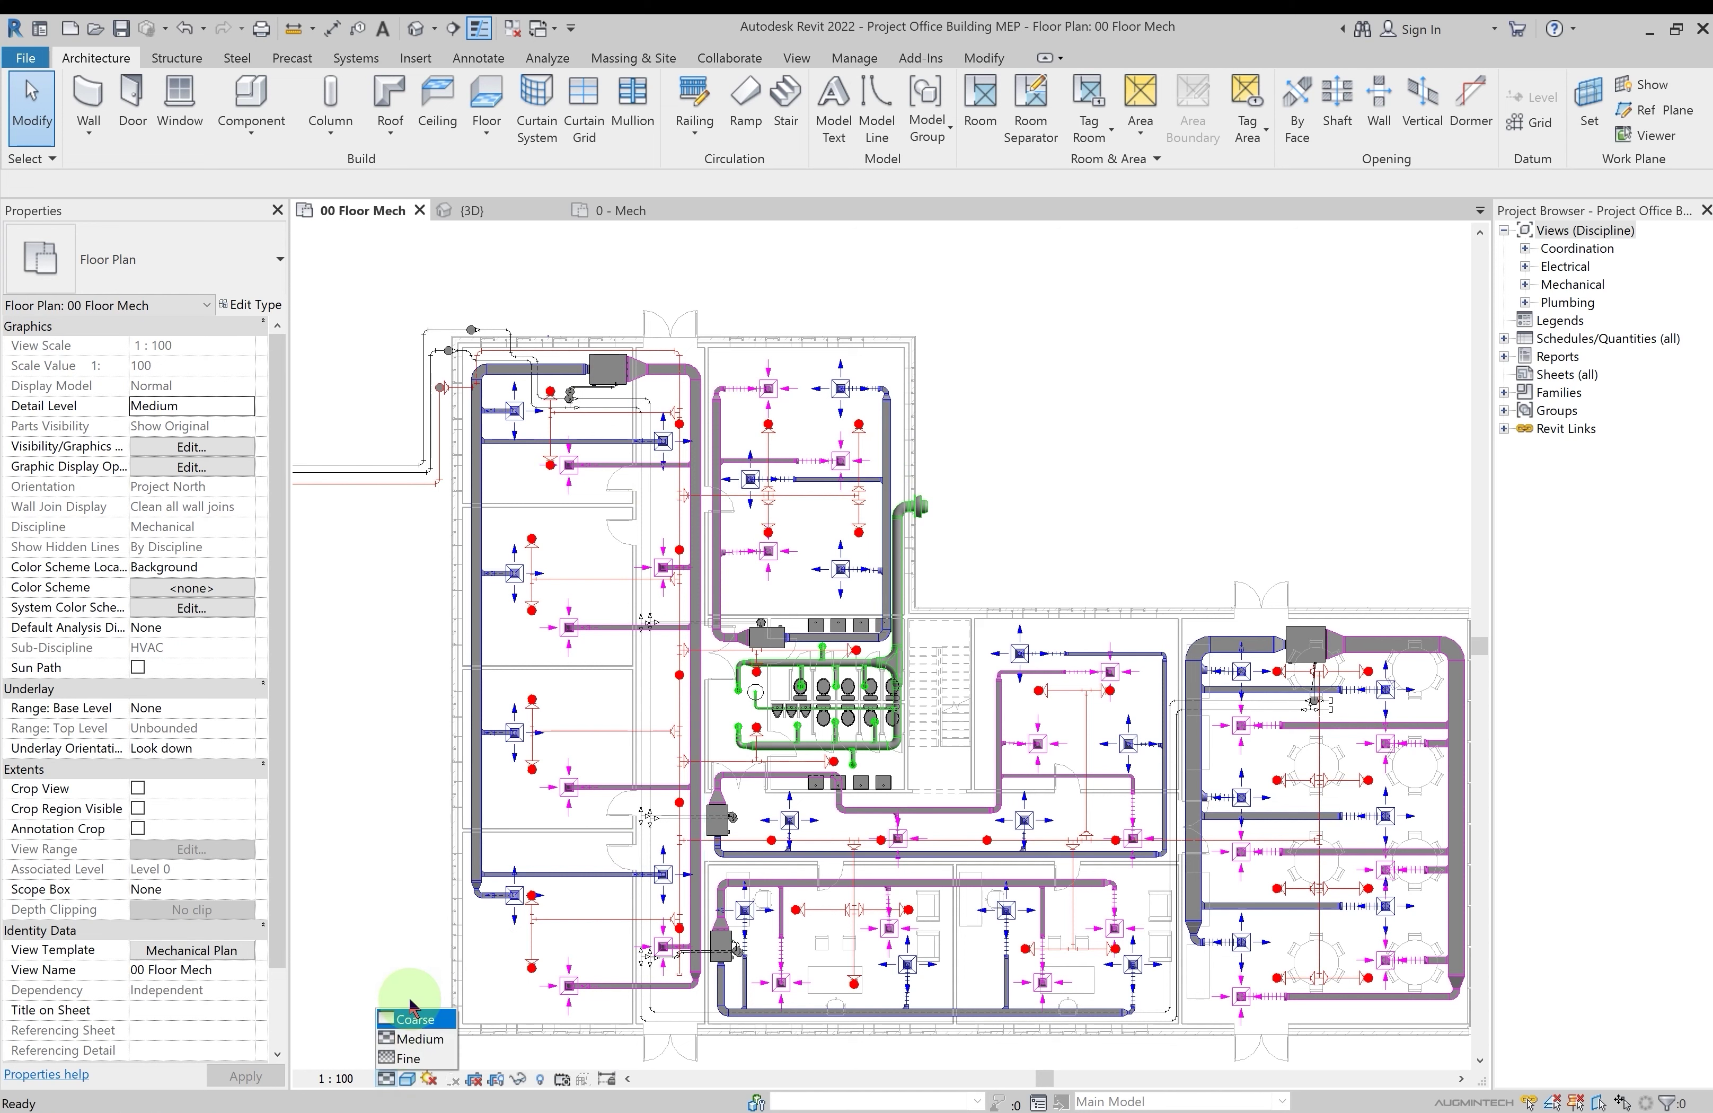
click(423, 1060)
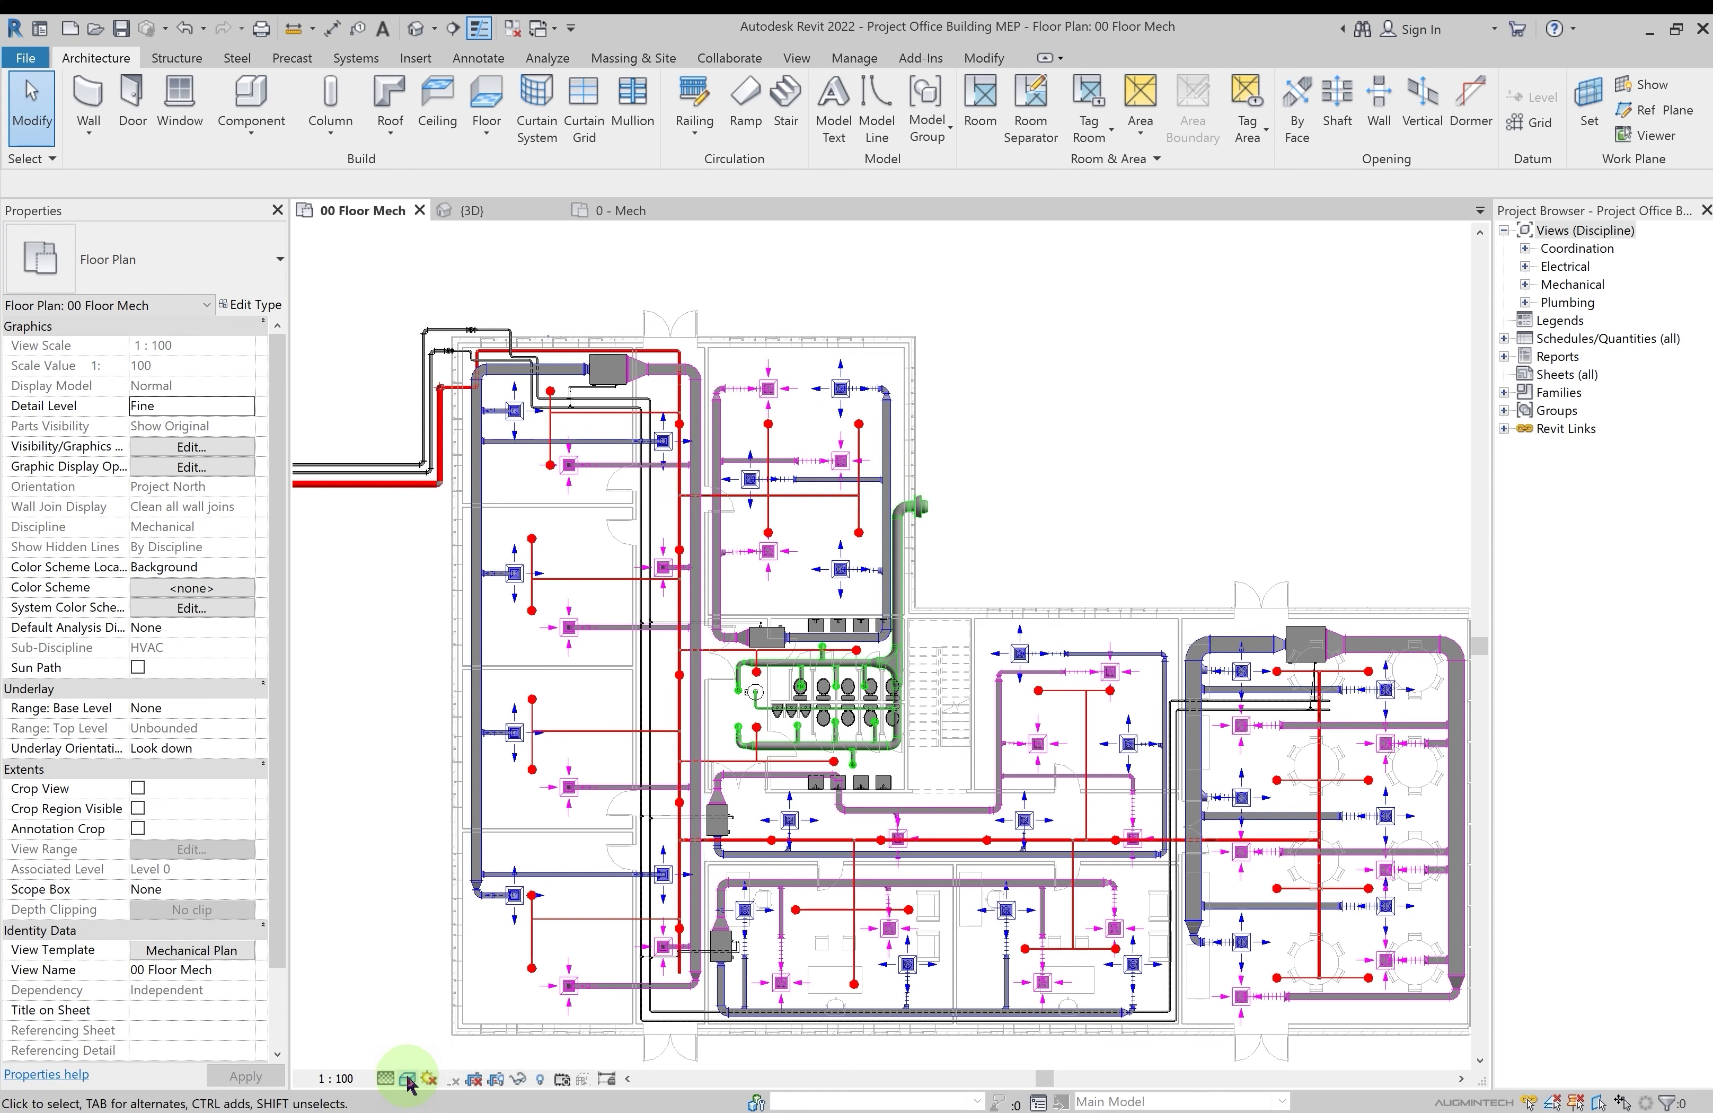
Switch the plan's visual style to Wireframe for comparison and return it to Shaded
click(408, 1079)
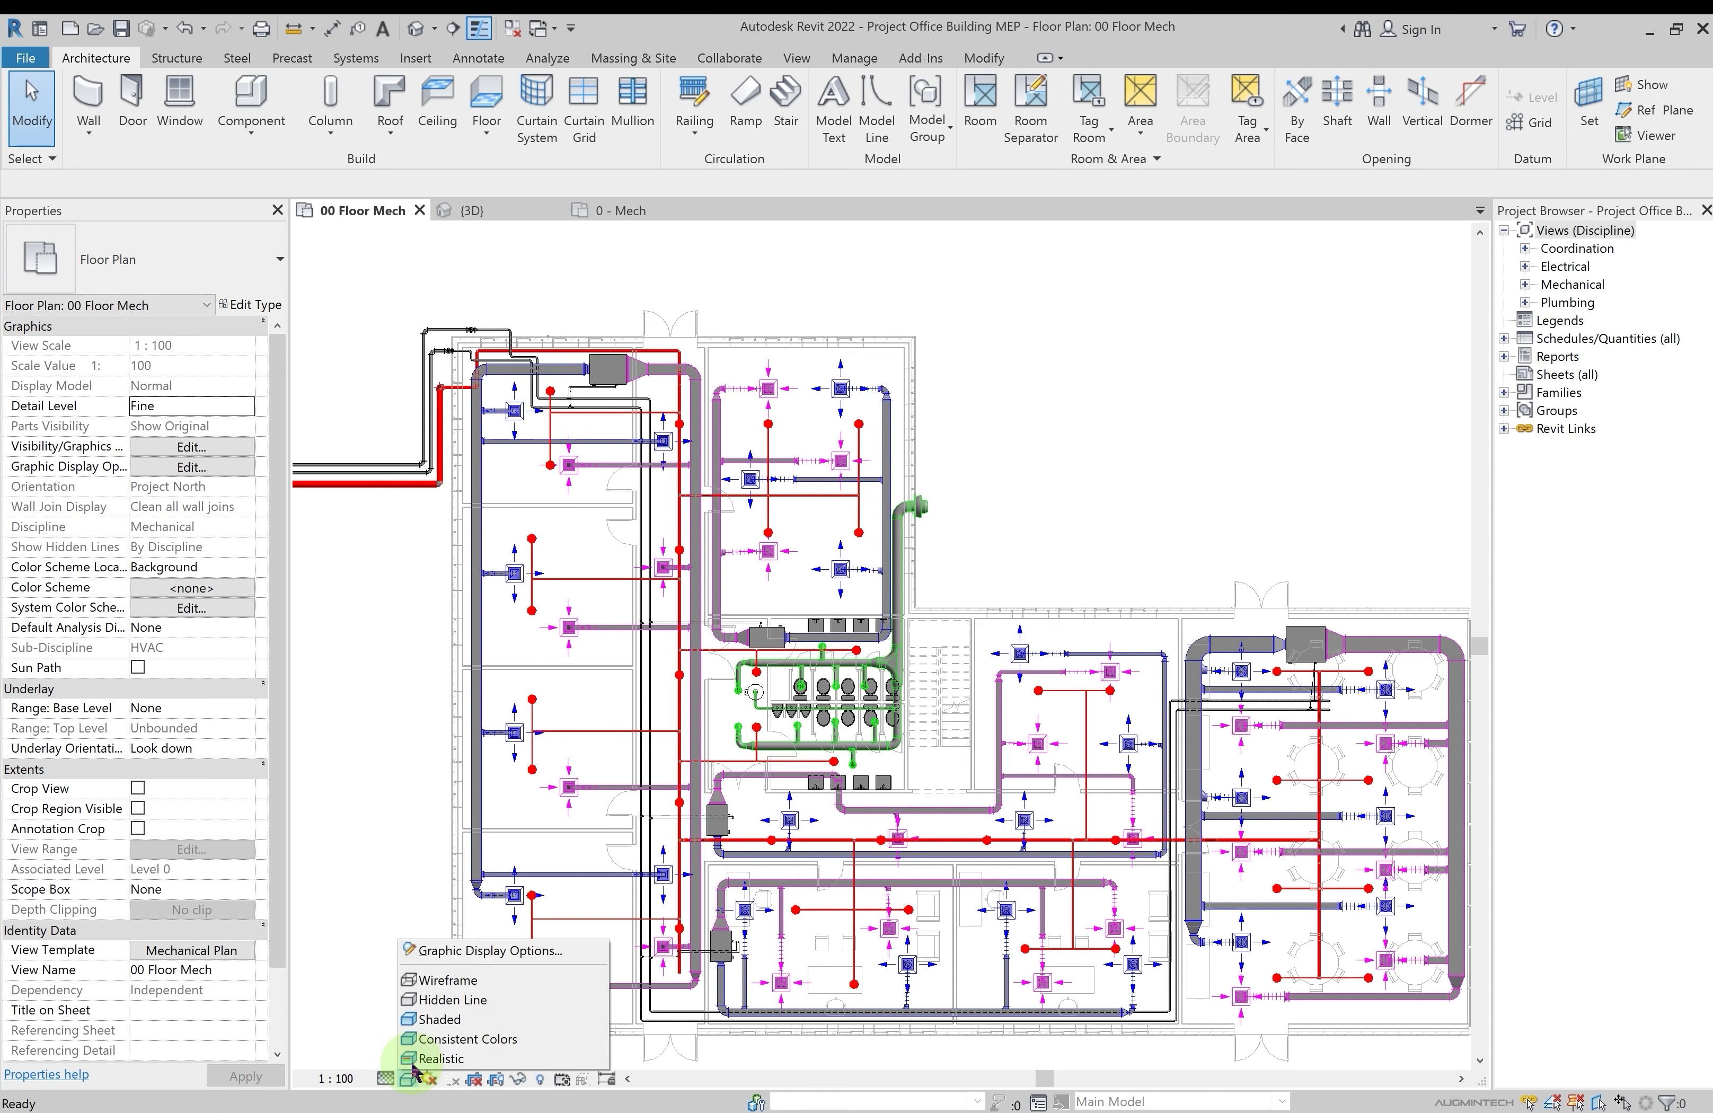
click(443, 982)
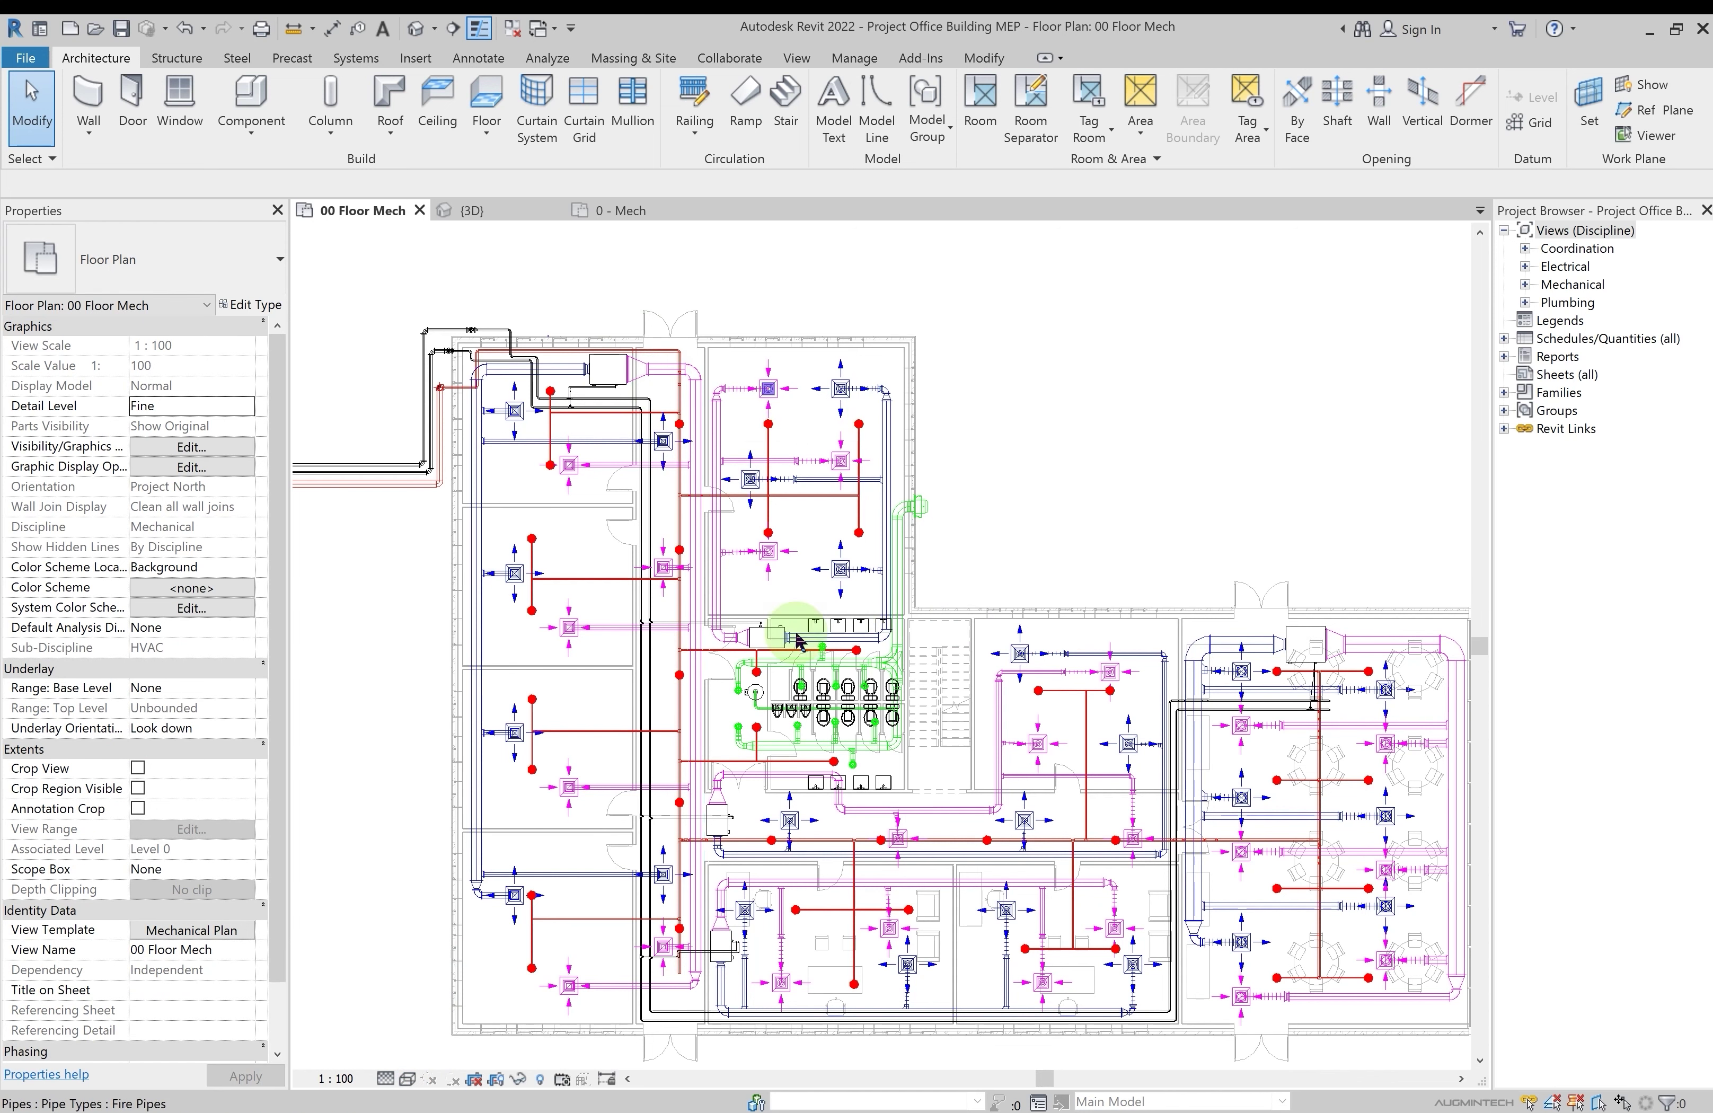
click(408, 1080)
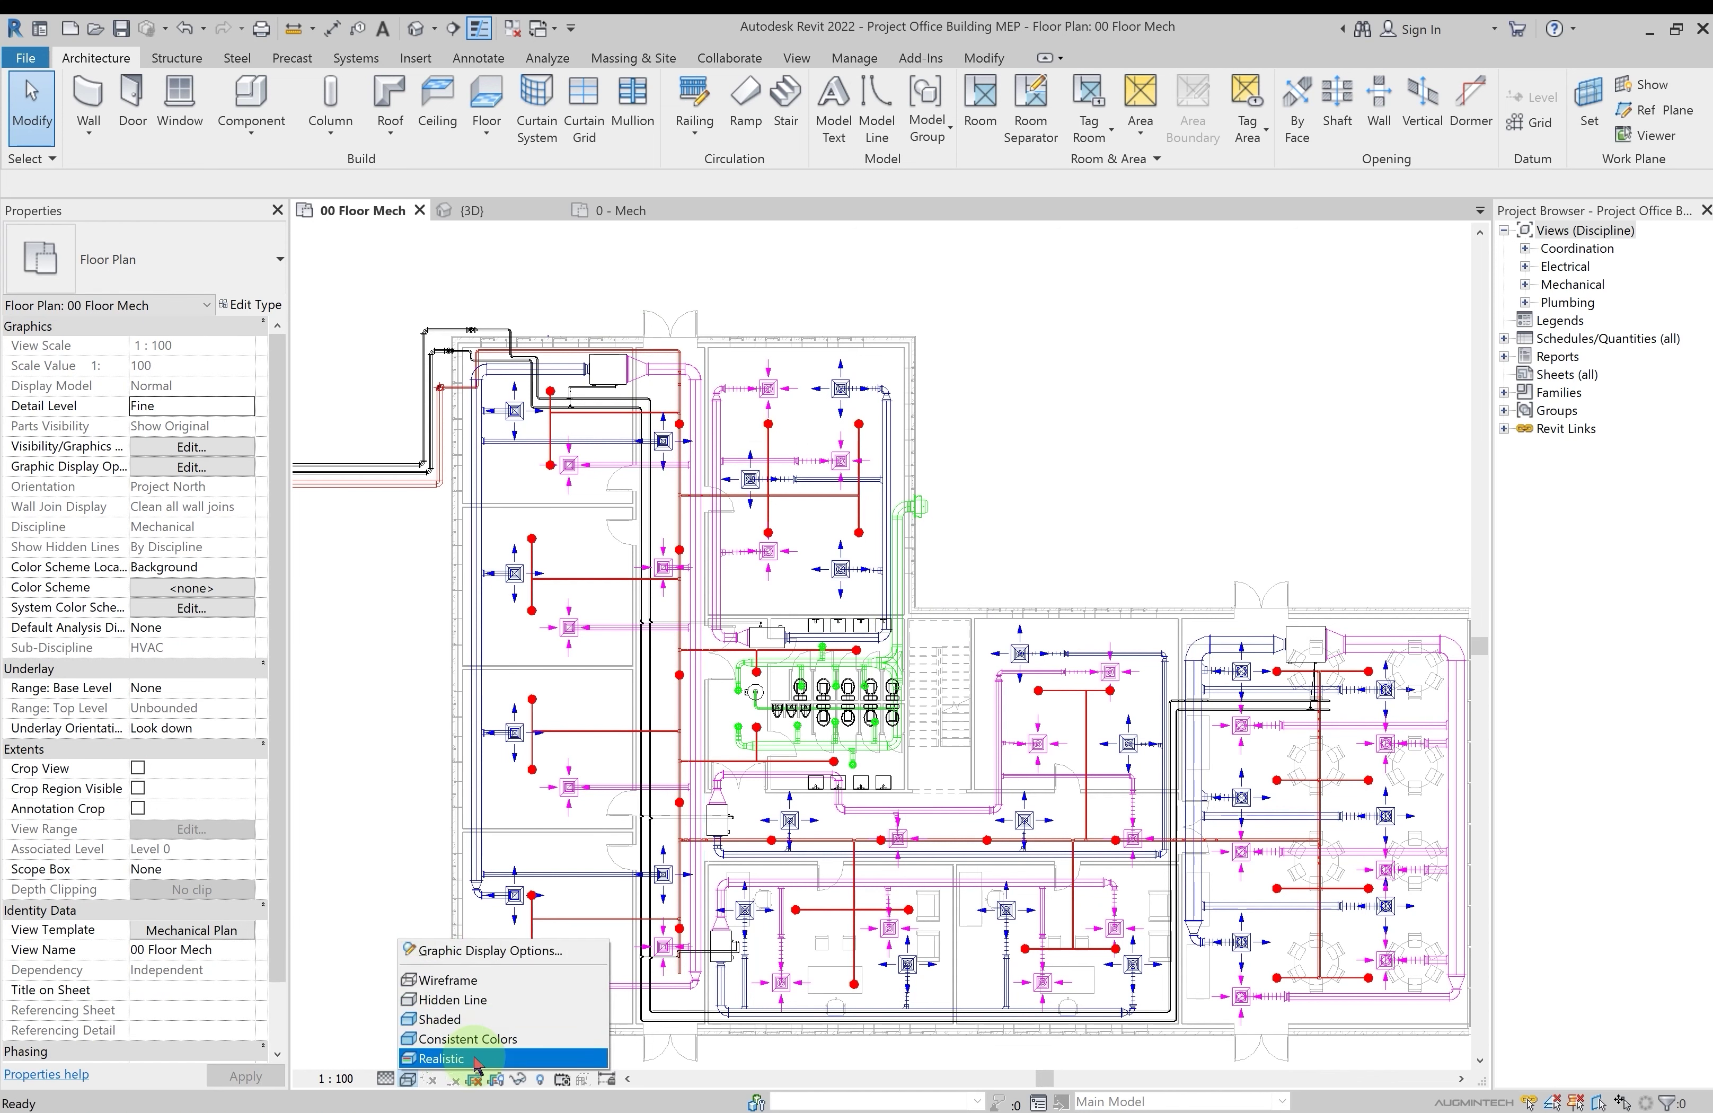
click(461, 1020)
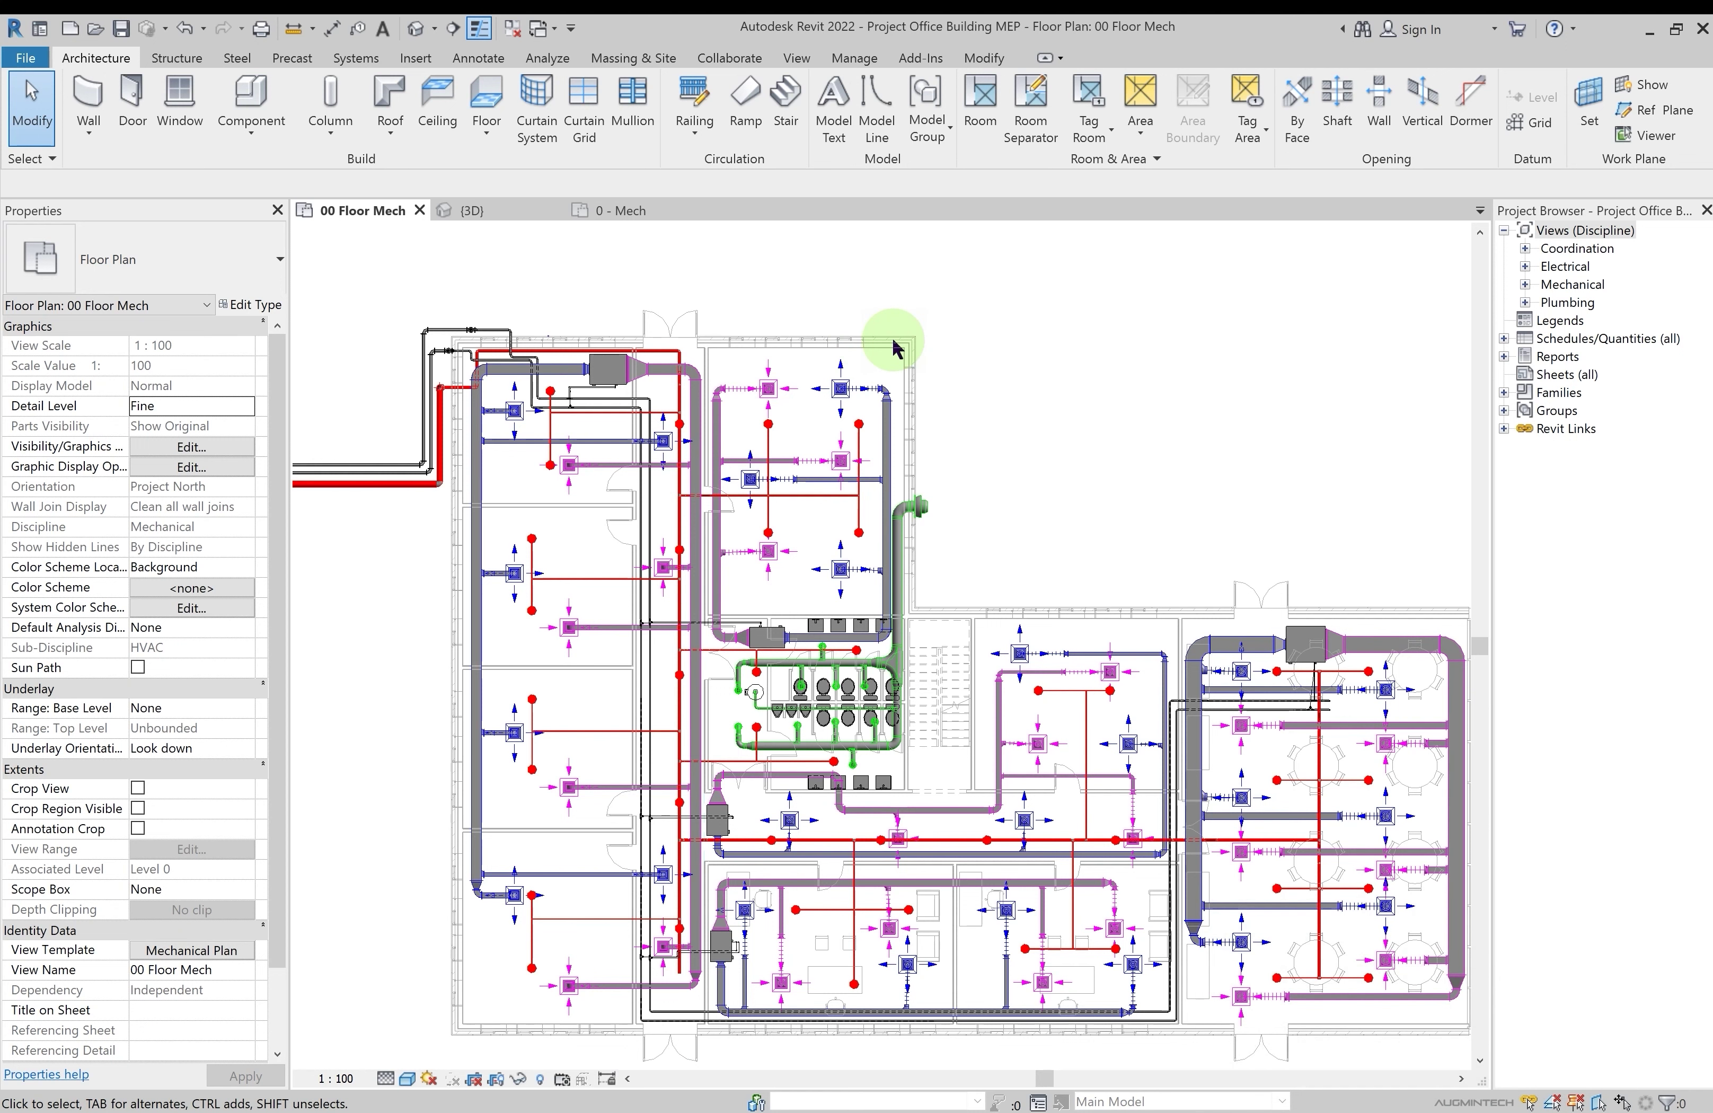
Examine the Unpin tool, first with nothing selected and again with the linked Project Office Building ARCH.rvt model selected, and clear the selection
click(983, 58)
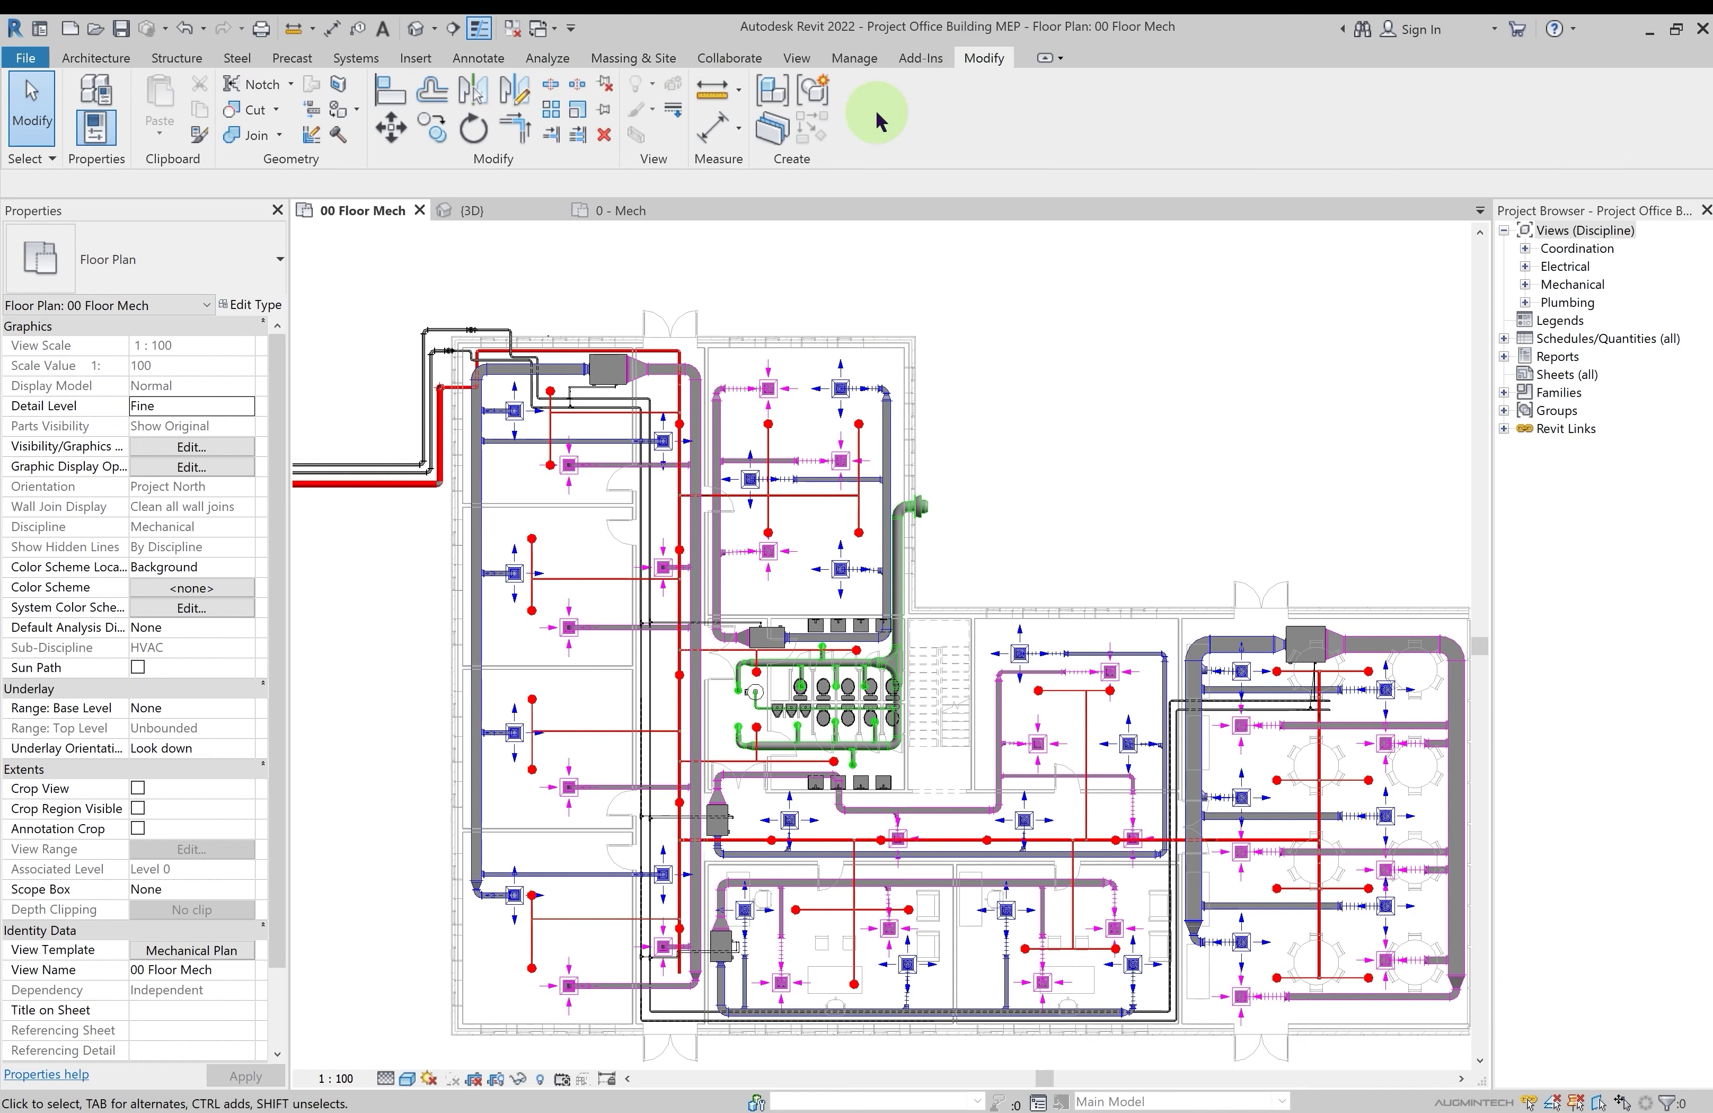
click(602, 93)
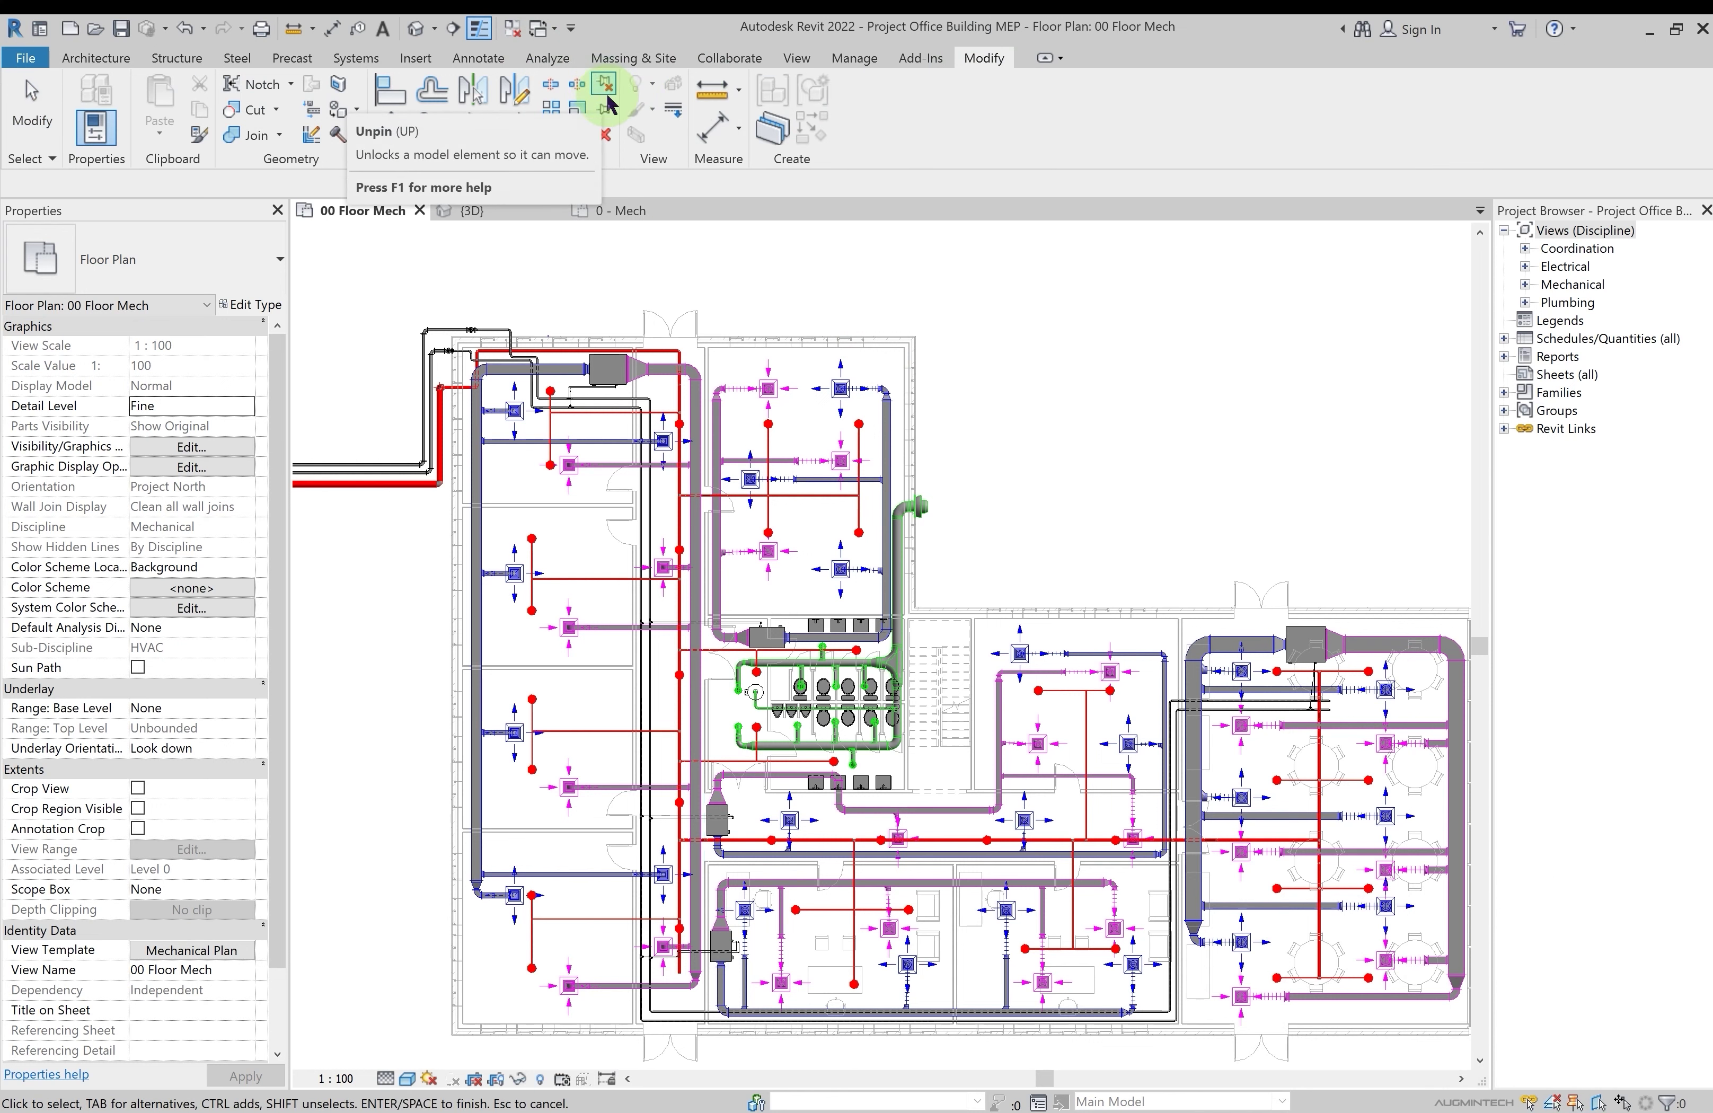
key(Escape)
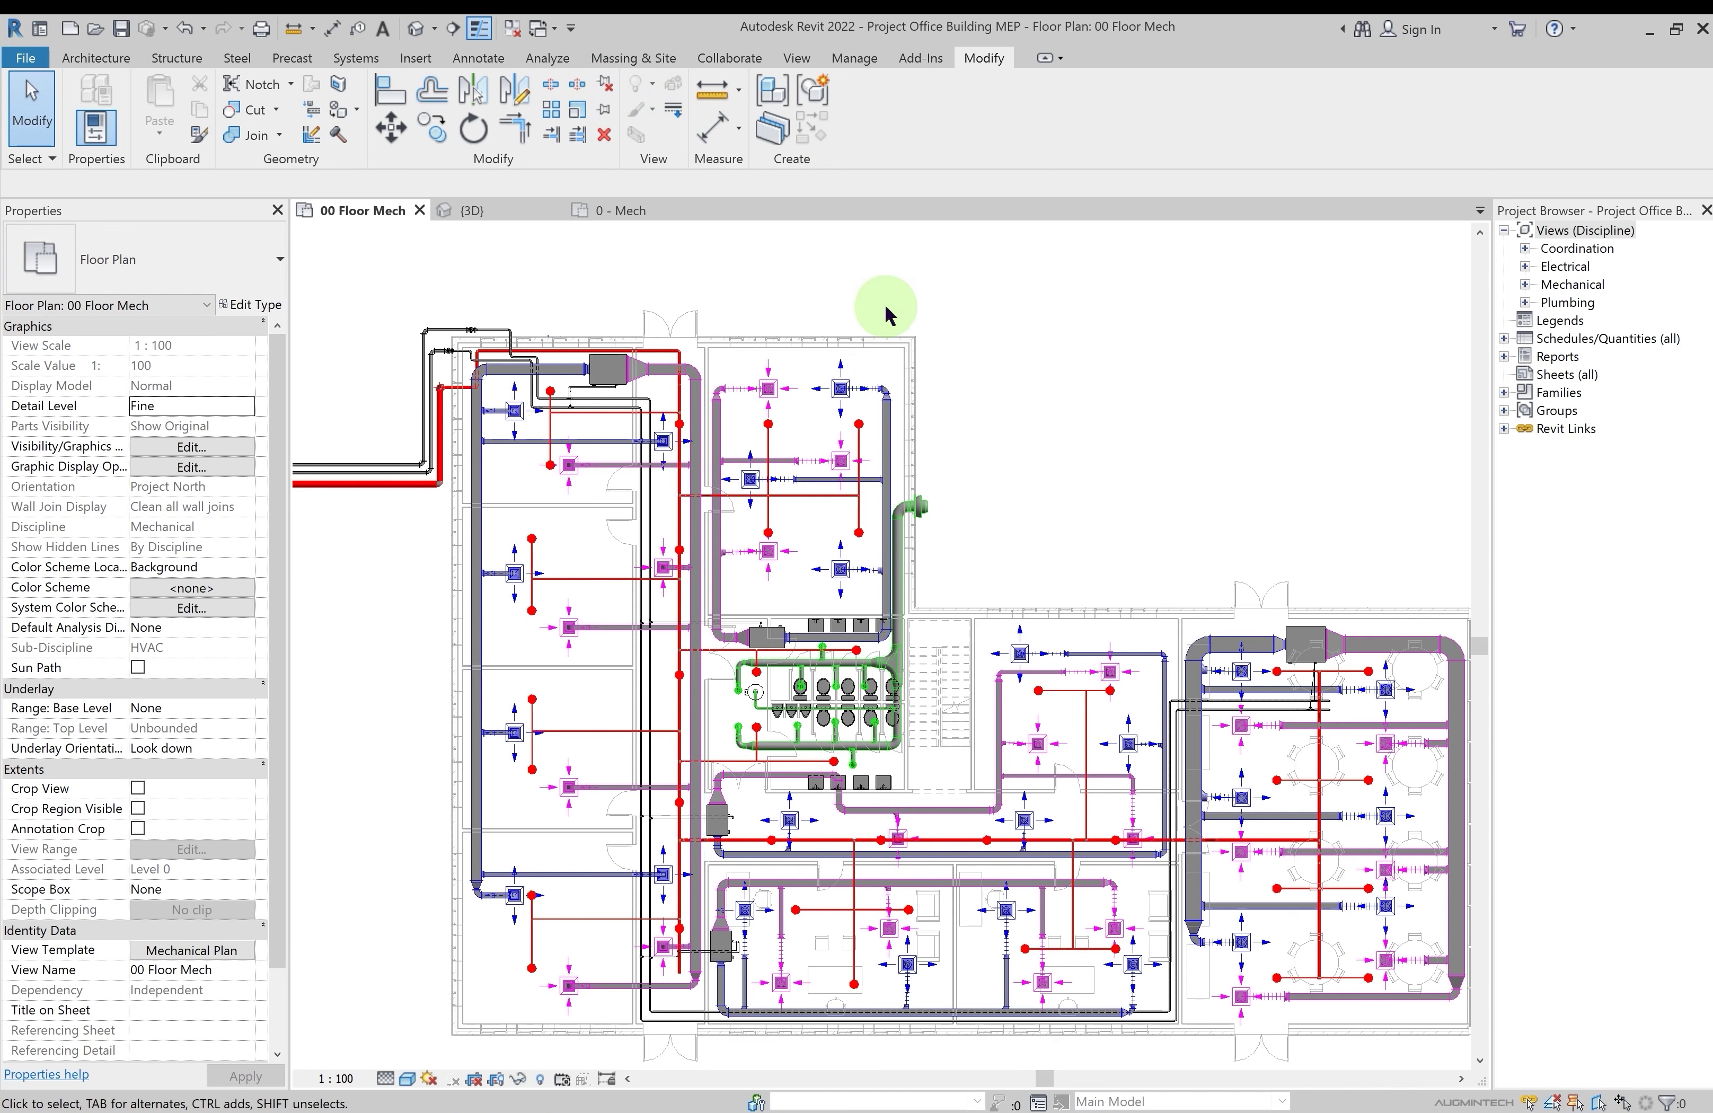
scroll(879, 350, down, 3)
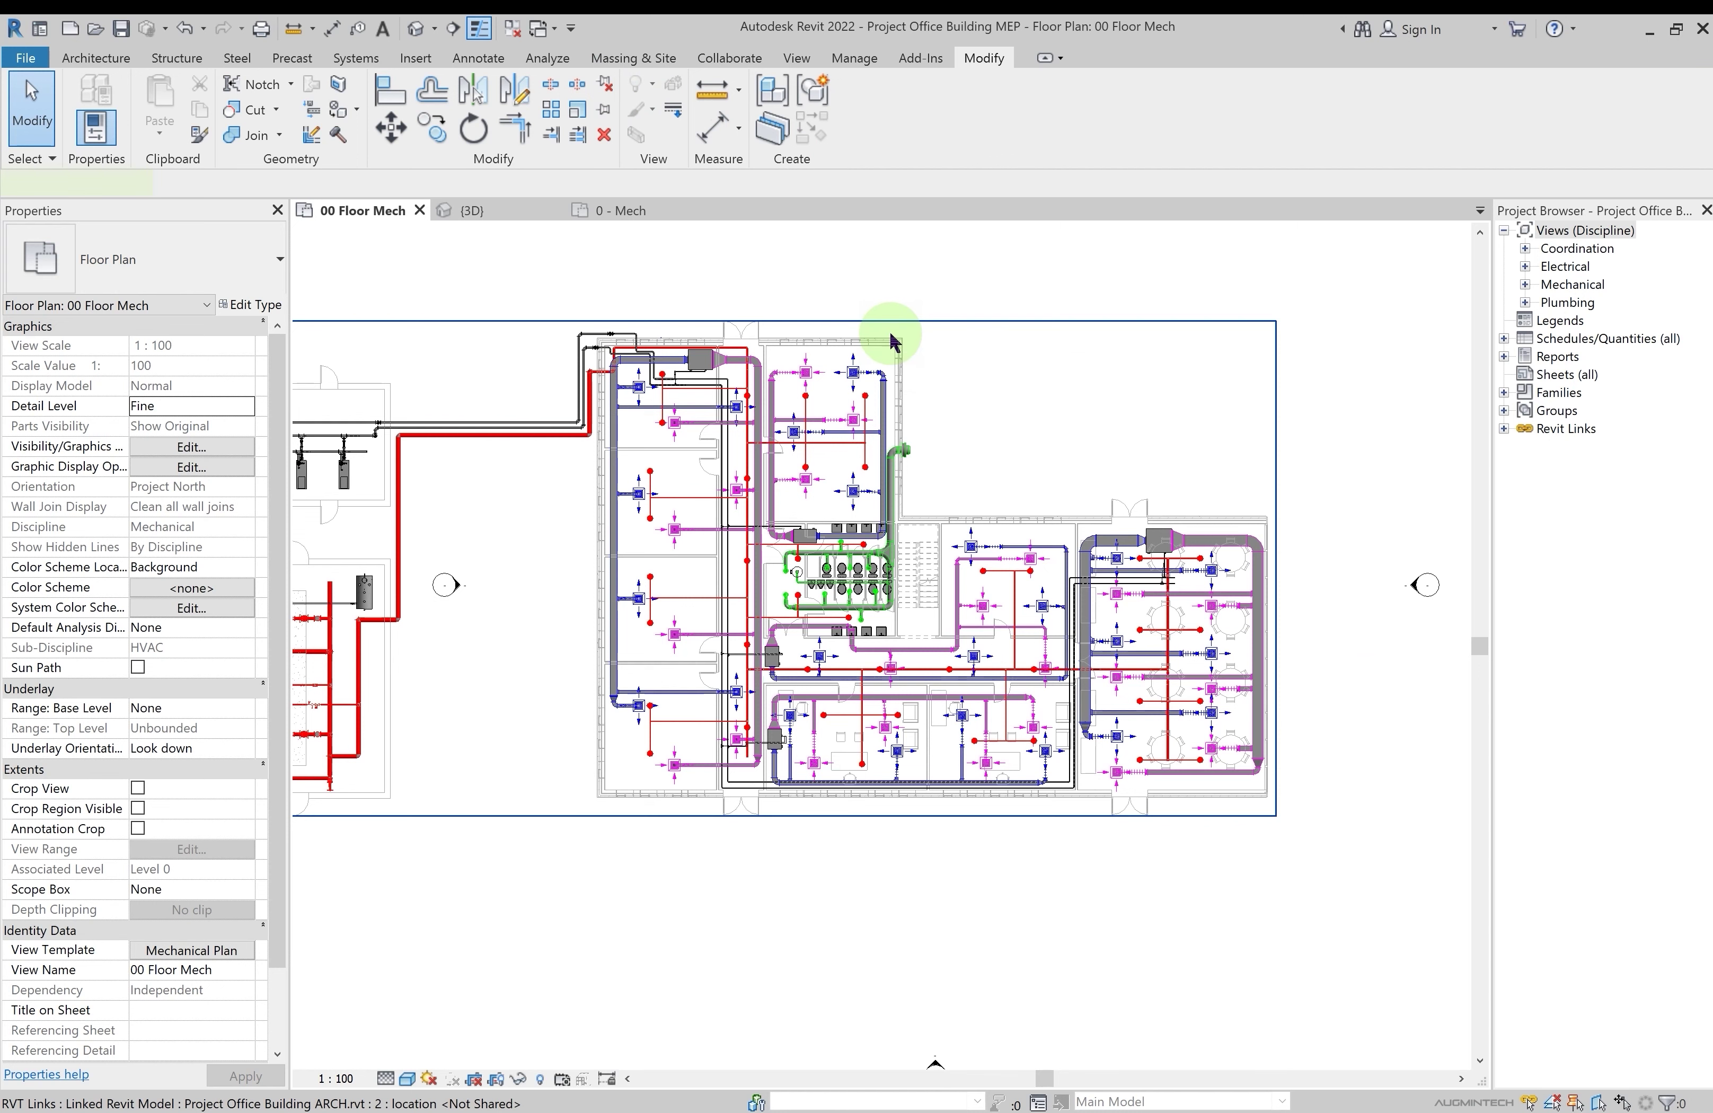
click(894, 341)
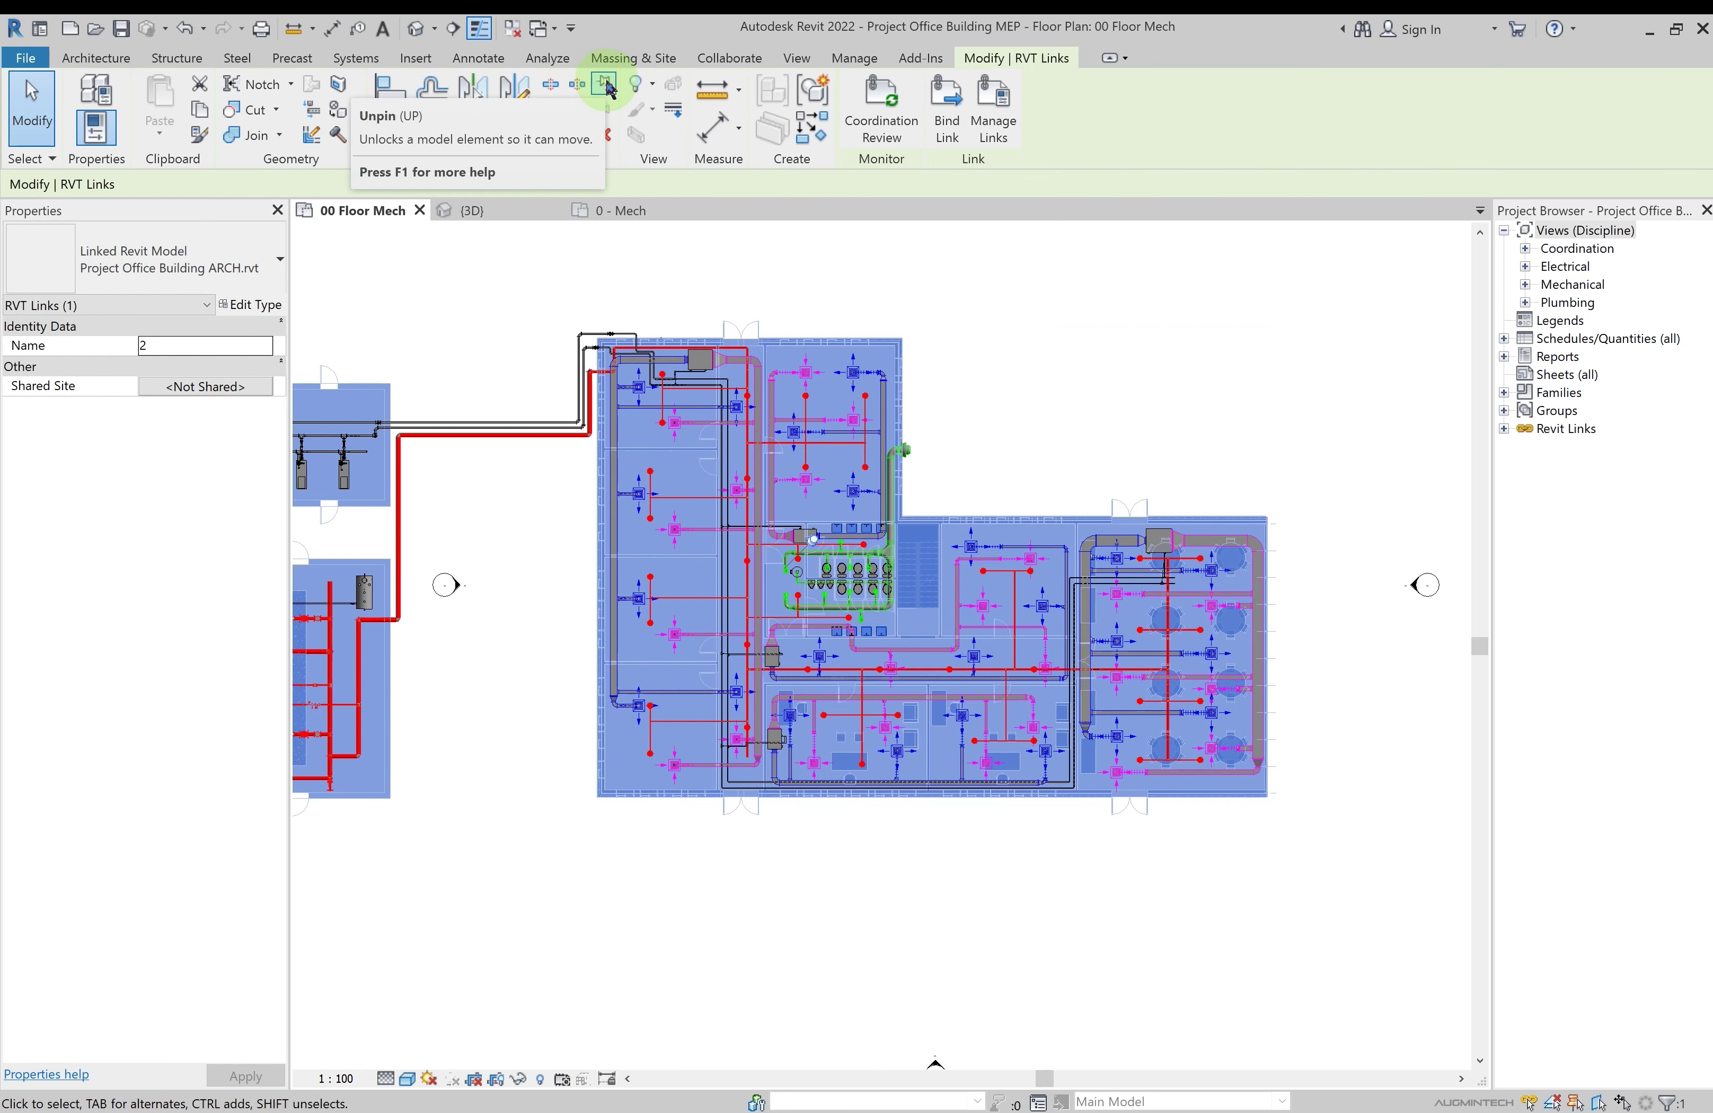
click(1020, 336)
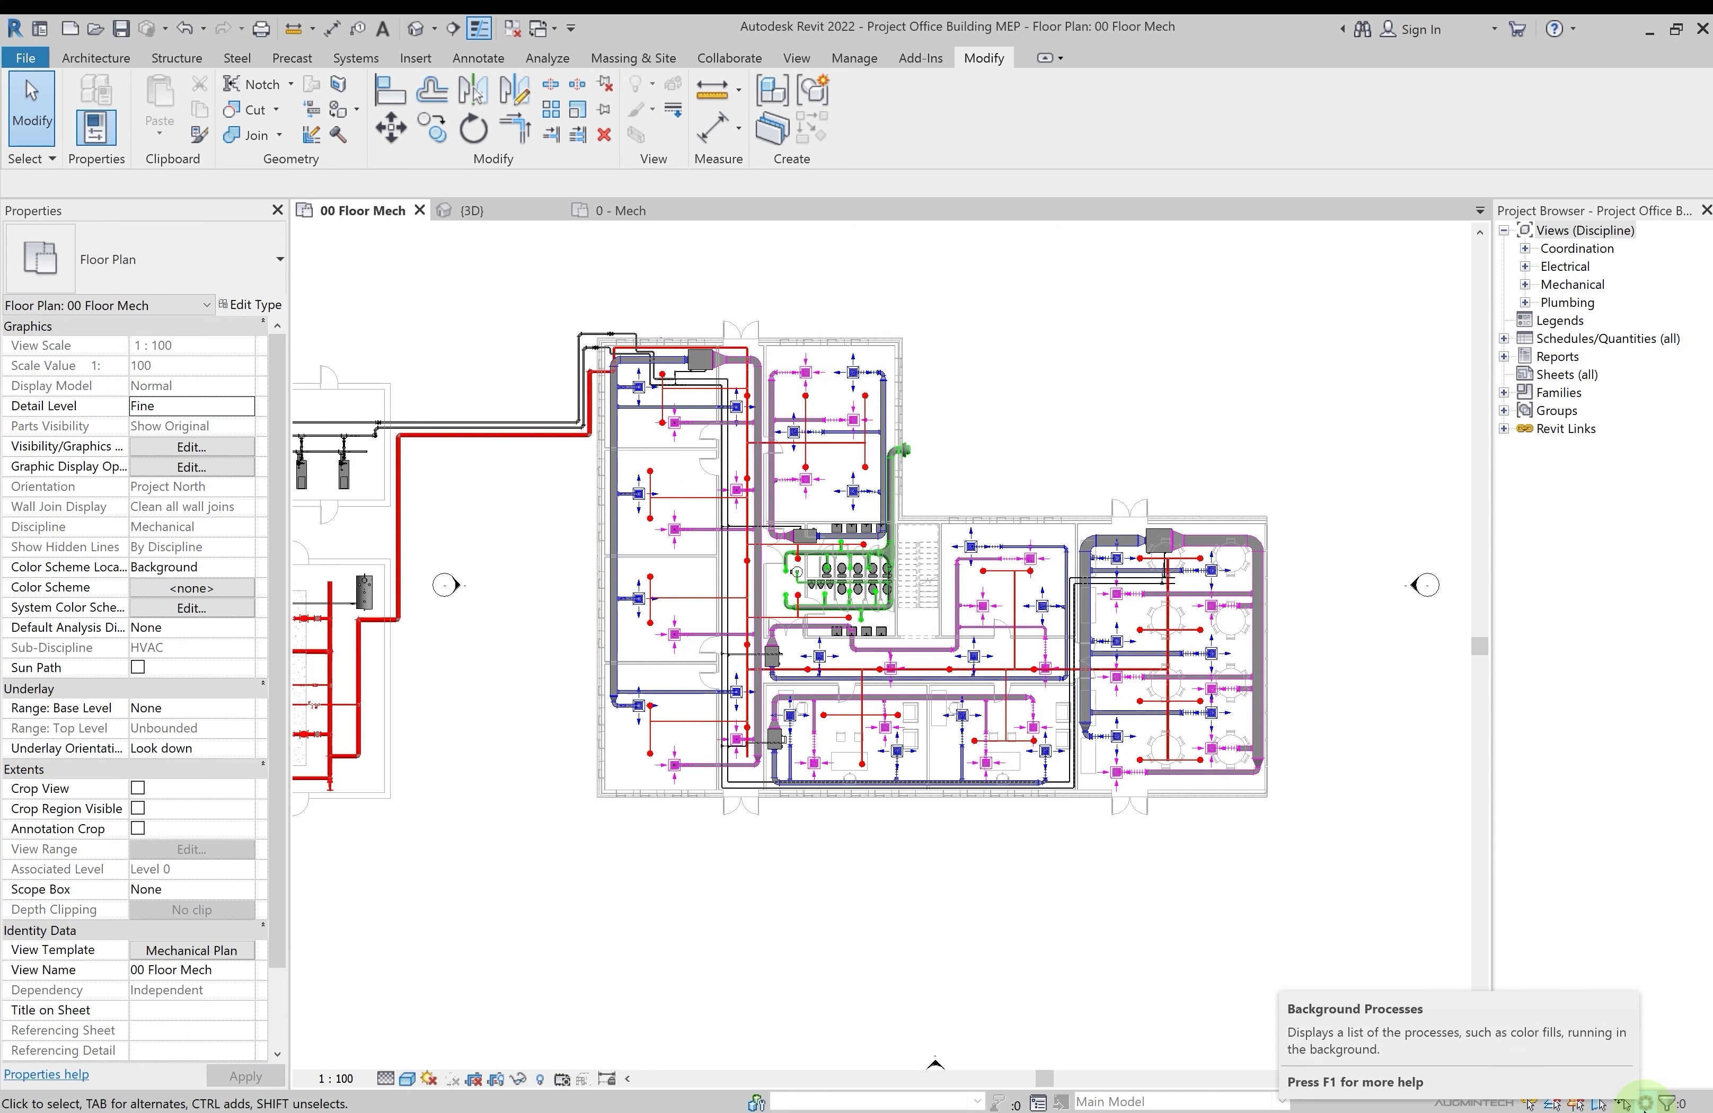
Check Background Processes, bring the whole mechanical plan into view, and look over the context menu of an empty drawing area
click(1648, 1104)
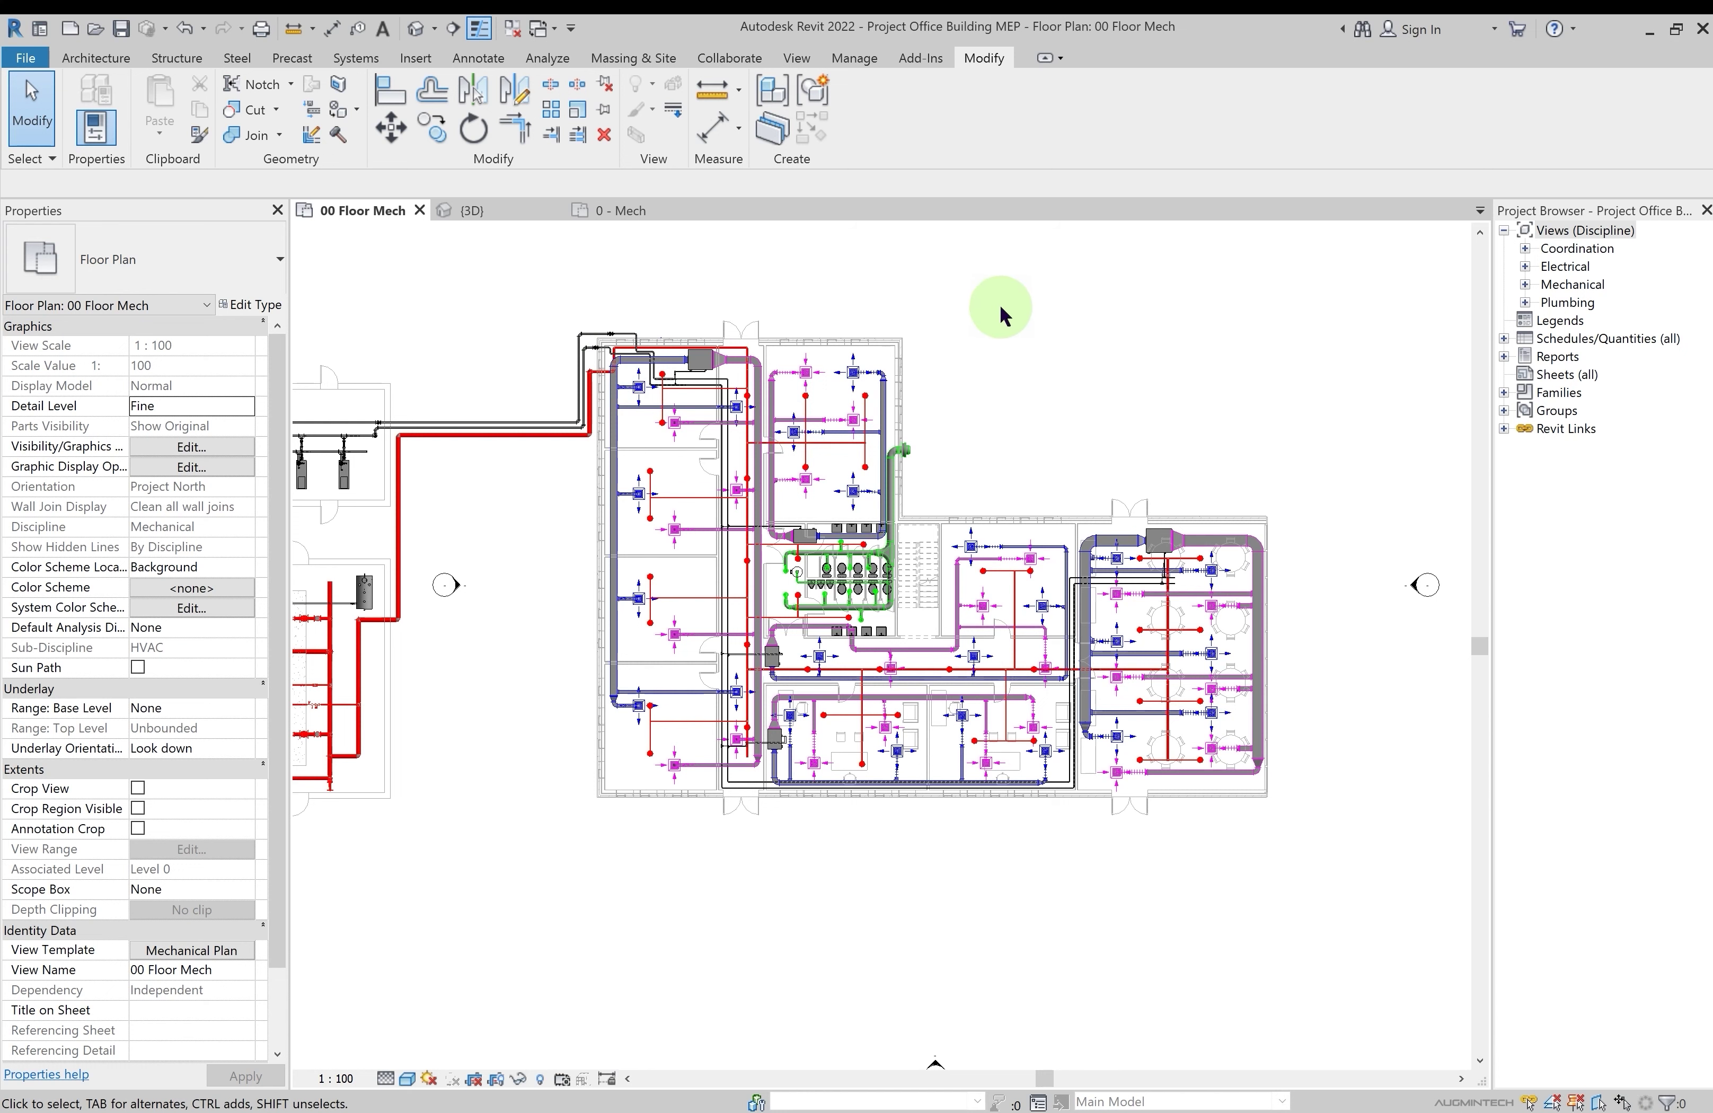
scroll(1012, 405, down, 1)
middle_drag(1023, 416, 1124, 444)
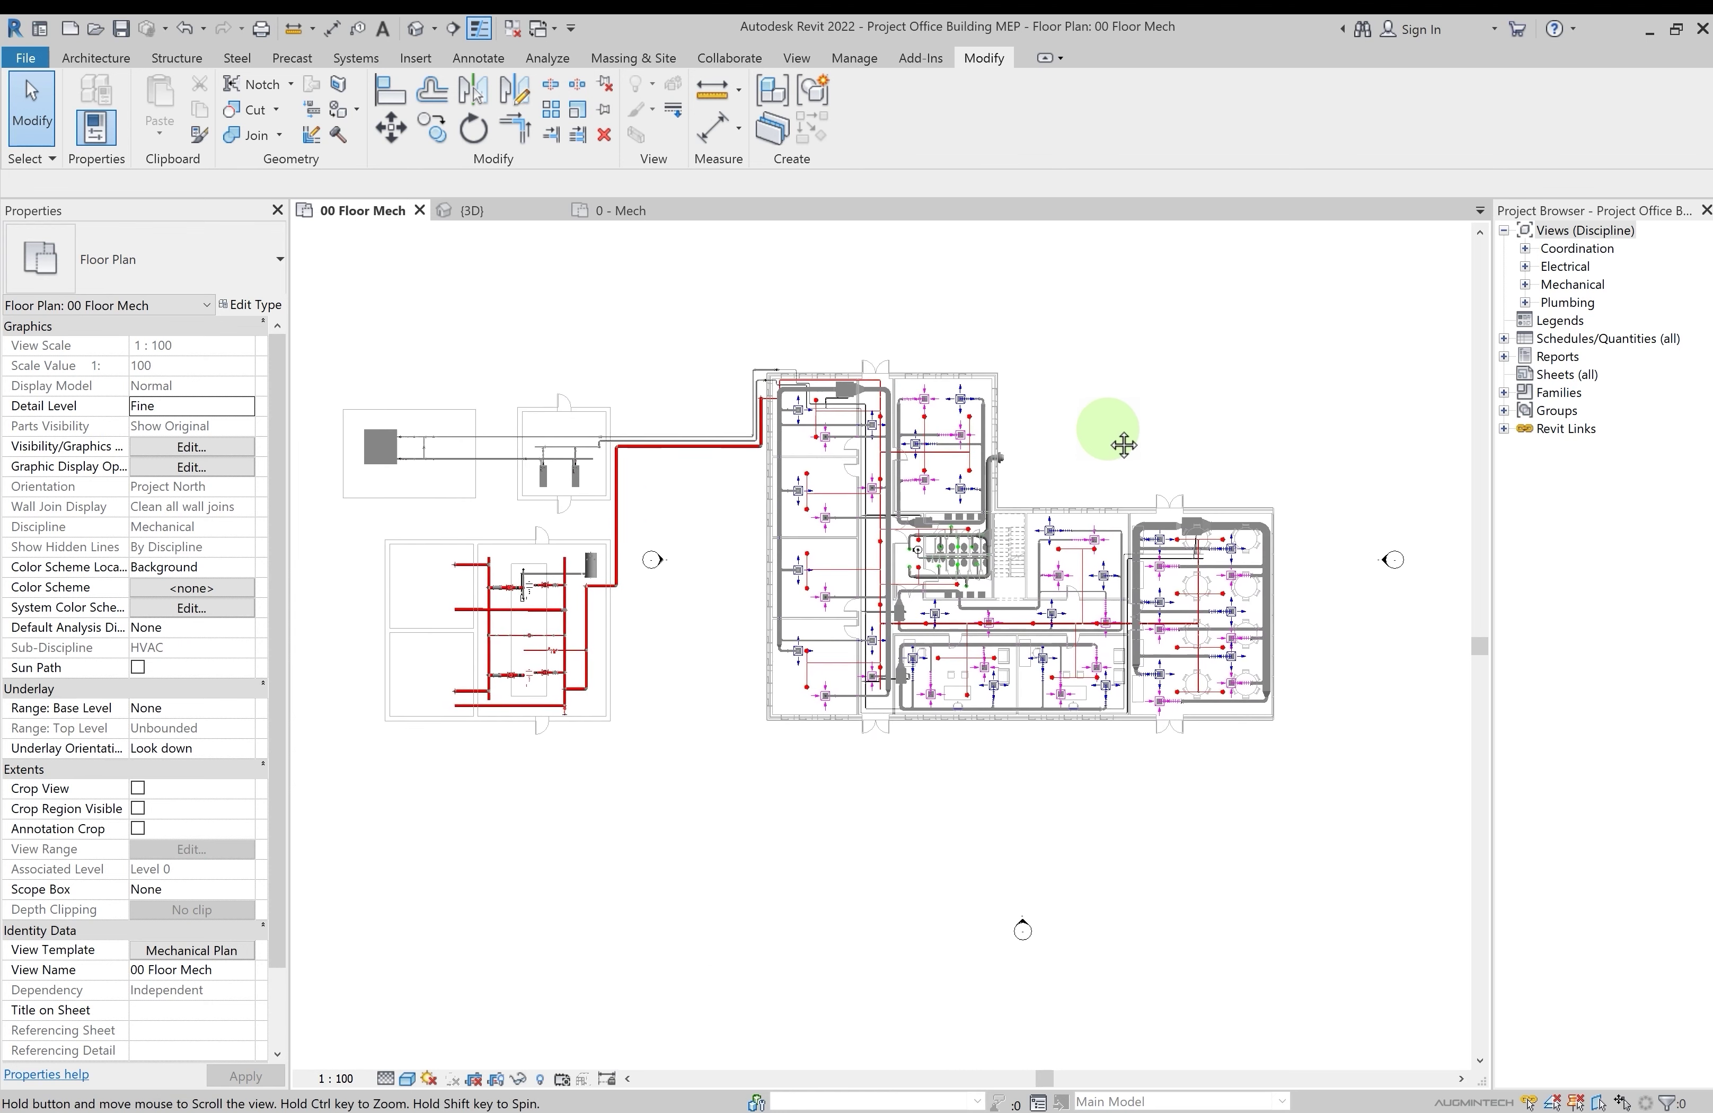
scroll(1117, 439, down, 1)
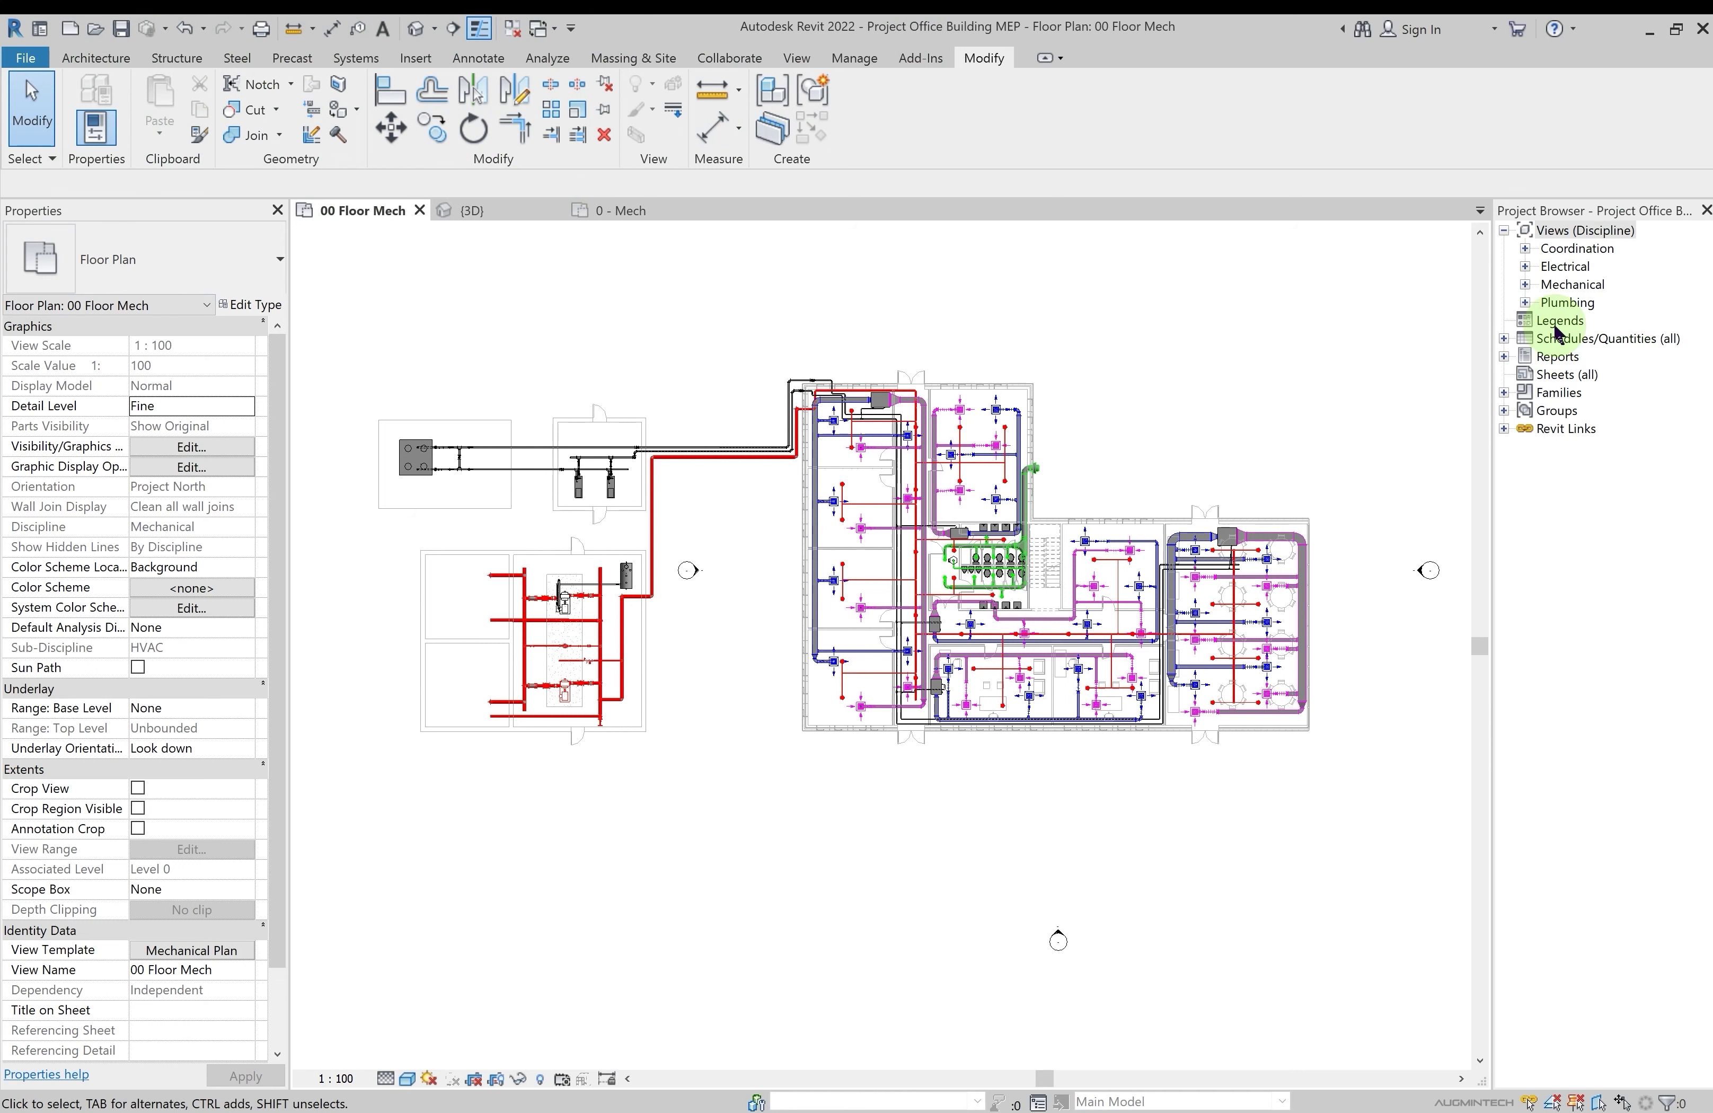
right_click(634, 307)
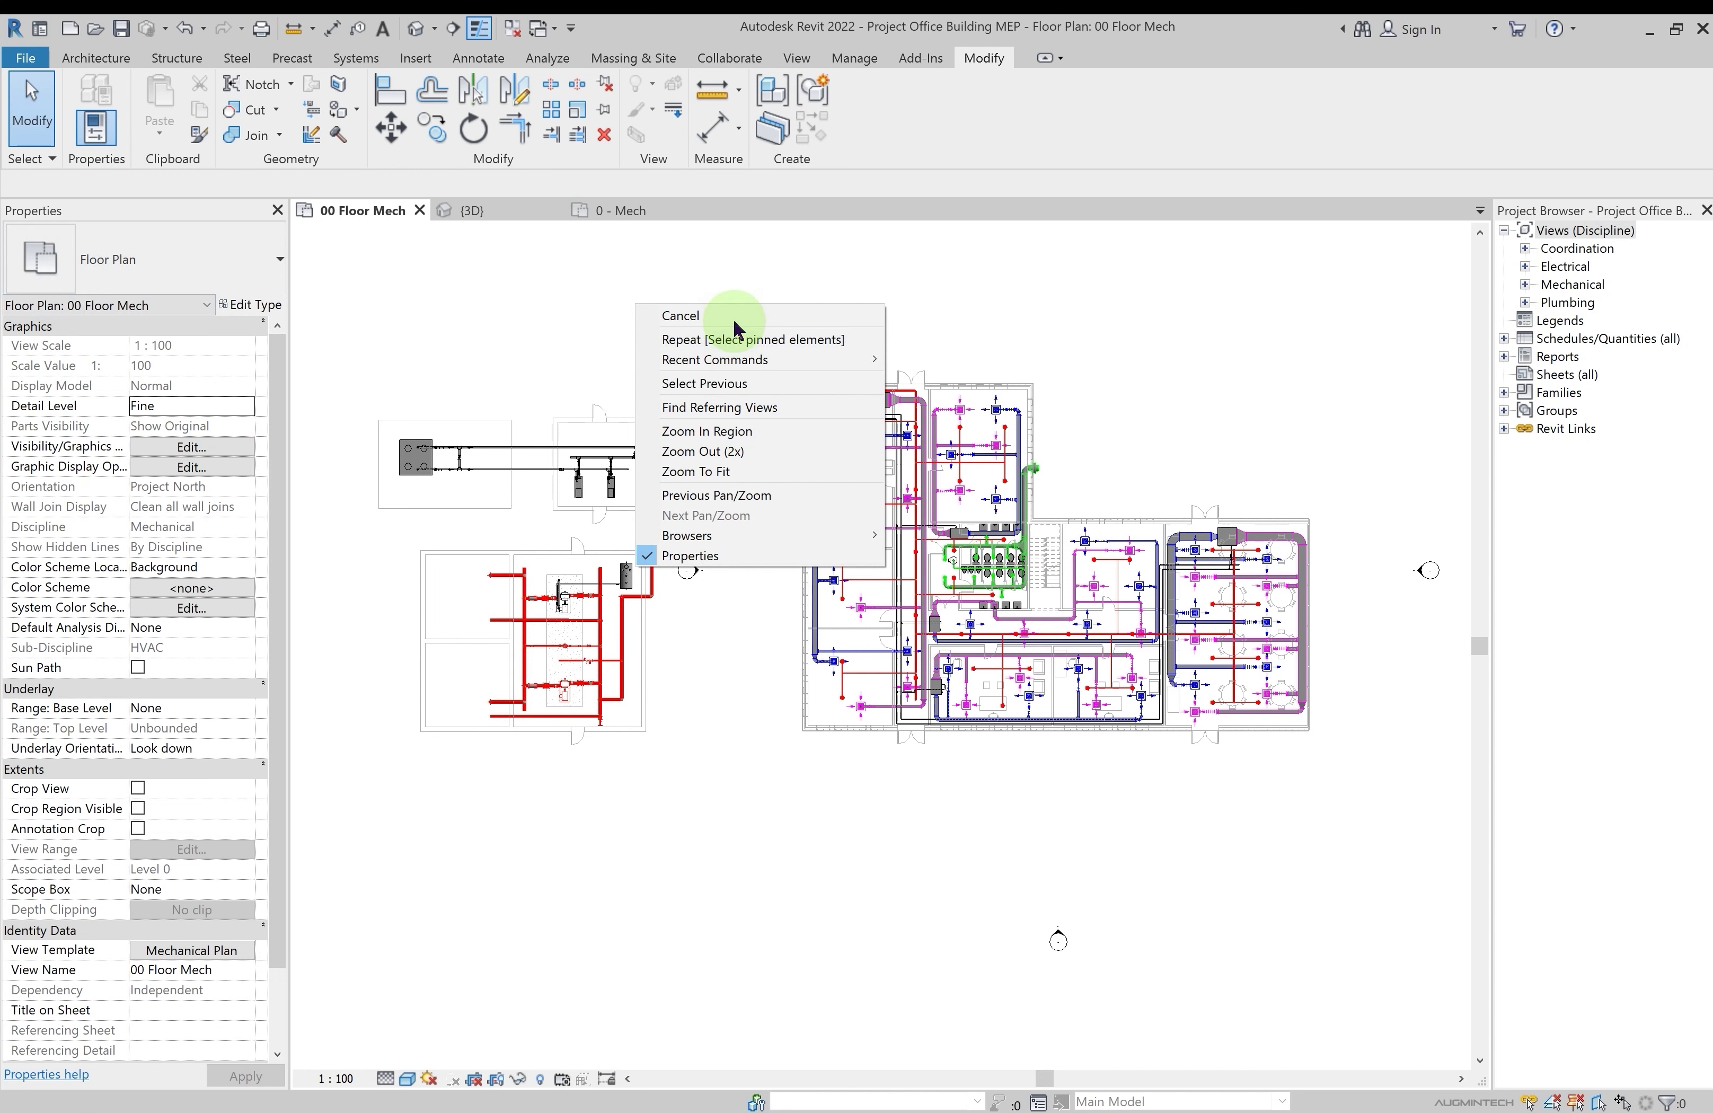
click(562, 872)
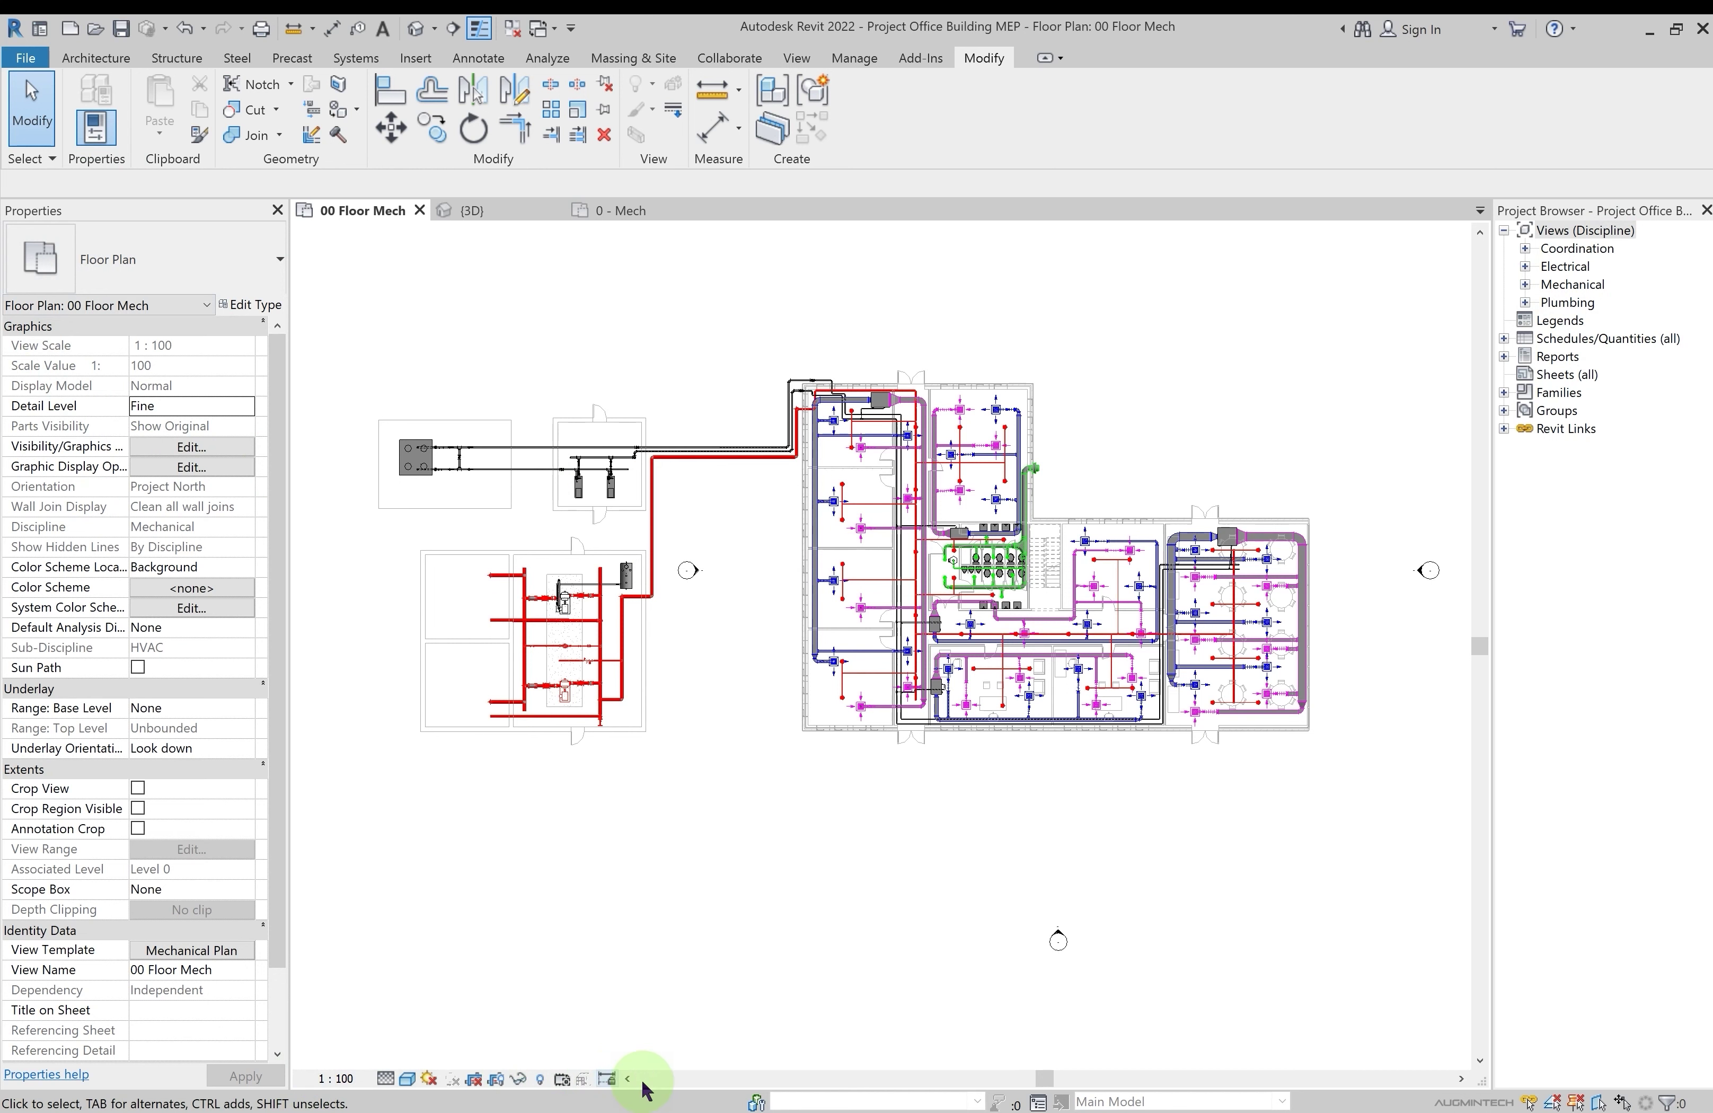